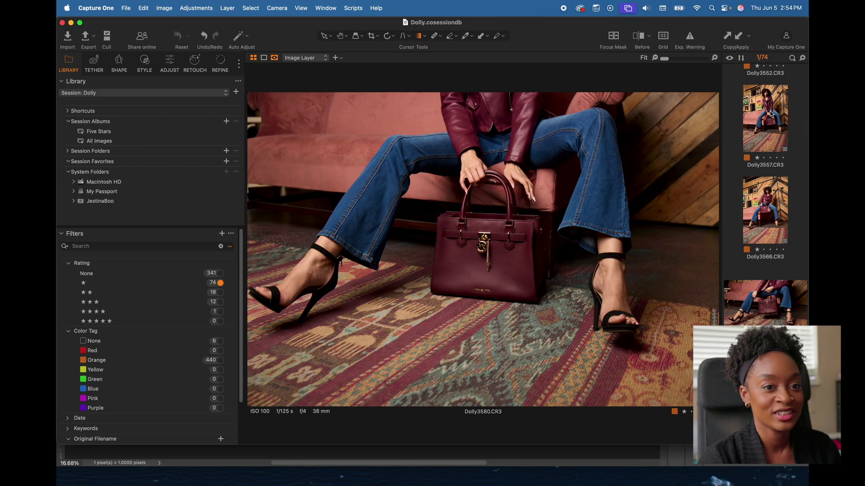
# - Browse through the one-star handbag photos one by one, up to Dolly4110.CR3
pyautogui.press('Right')
pyautogui.press('Right')
pyautogui.press('Right')
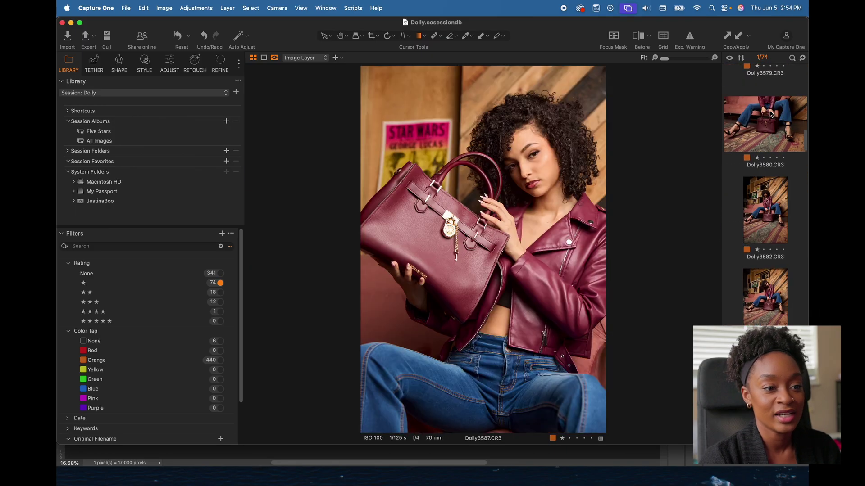
pyautogui.press('Right')
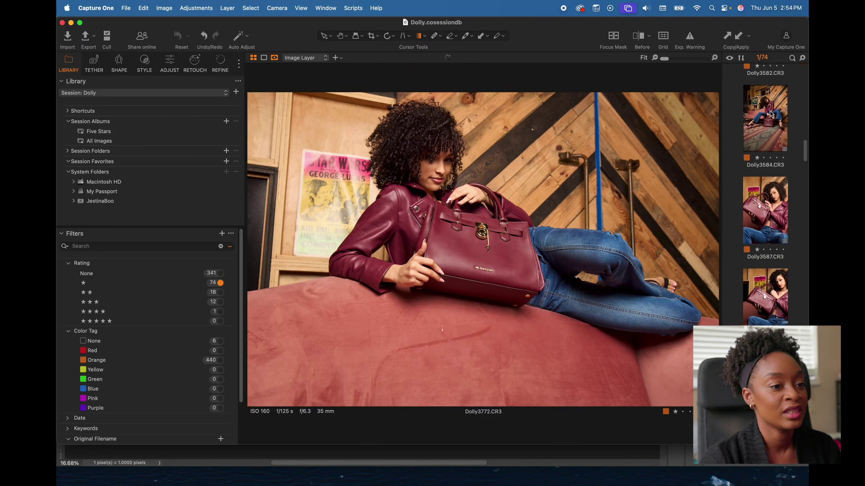
pyautogui.press('Right')
pyautogui.press('Right')
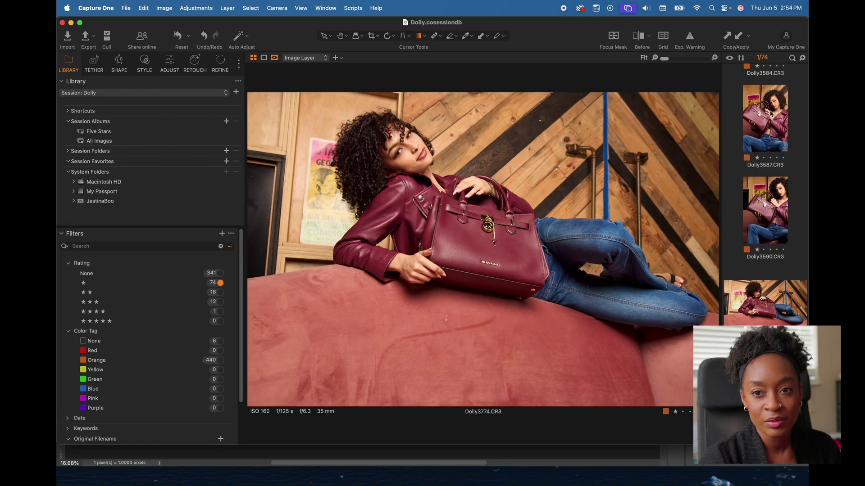
pyautogui.press('Right')
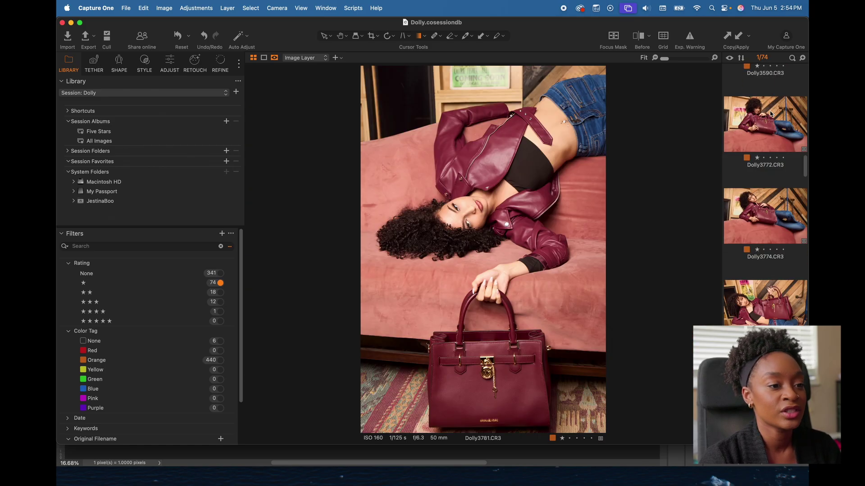
pyautogui.press('Right')
pyautogui.press('Right')
pyautogui.press('Right')
pyautogui.press('Right')
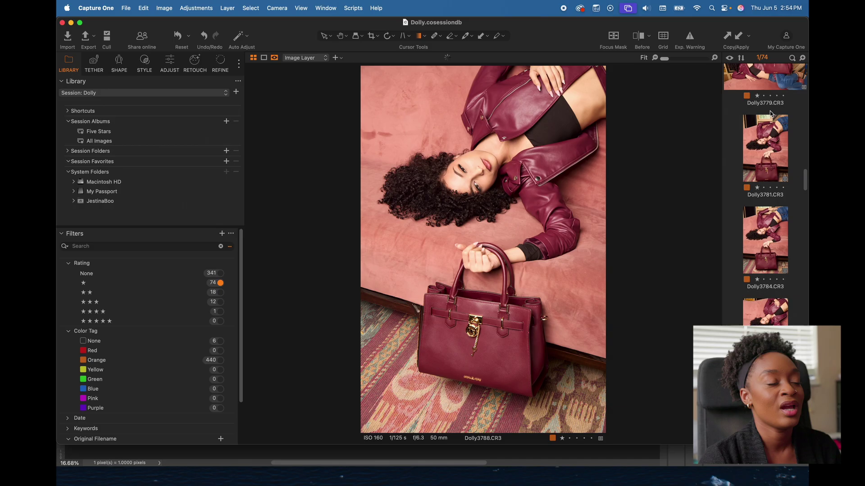
pyautogui.press('Right')
pyautogui.press('Right')
pyautogui.press('Right')
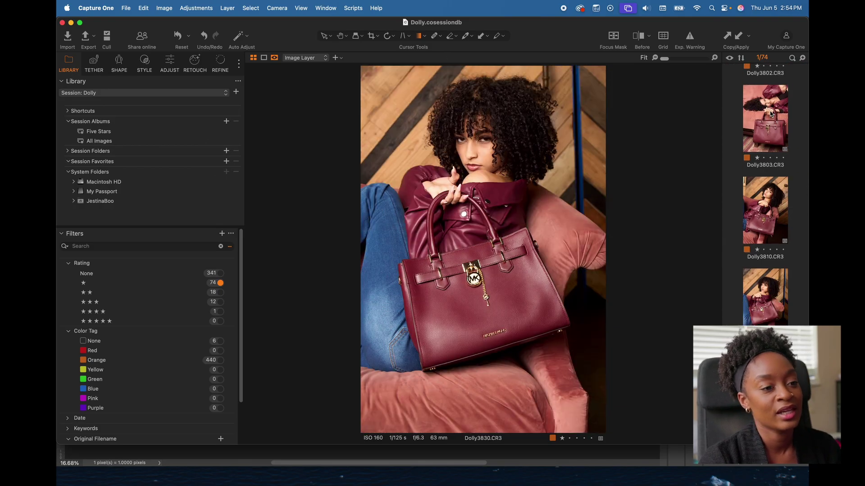
pyautogui.press('Right')
pyautogui.press('Right')
pyautogui.press('Right')
pyautogui.press('Right')
pyautogui.press('Right')
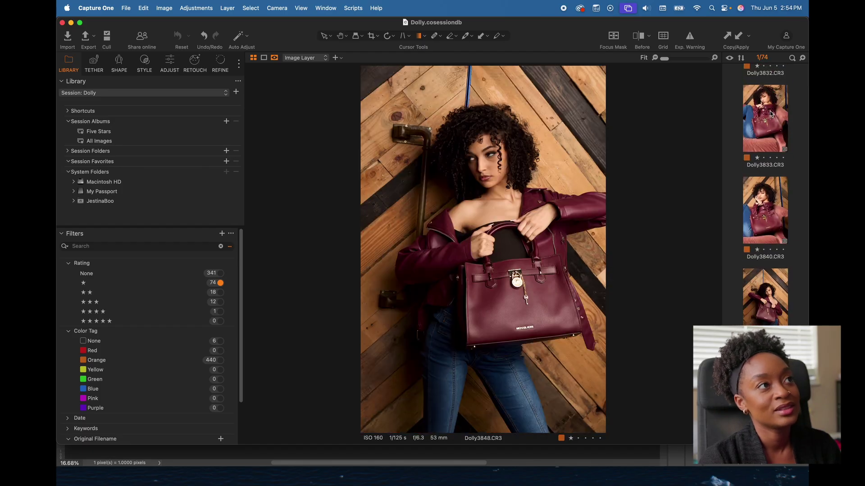
pyautogui.press('Right')
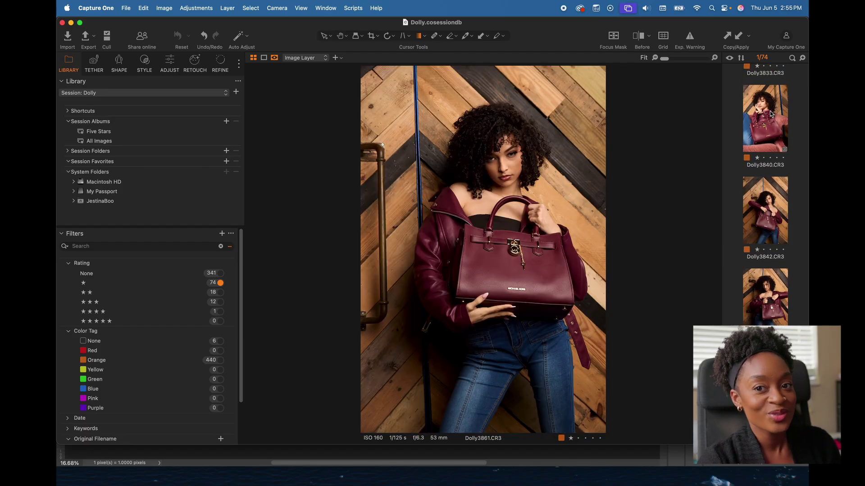
pyautogui.press('Right')
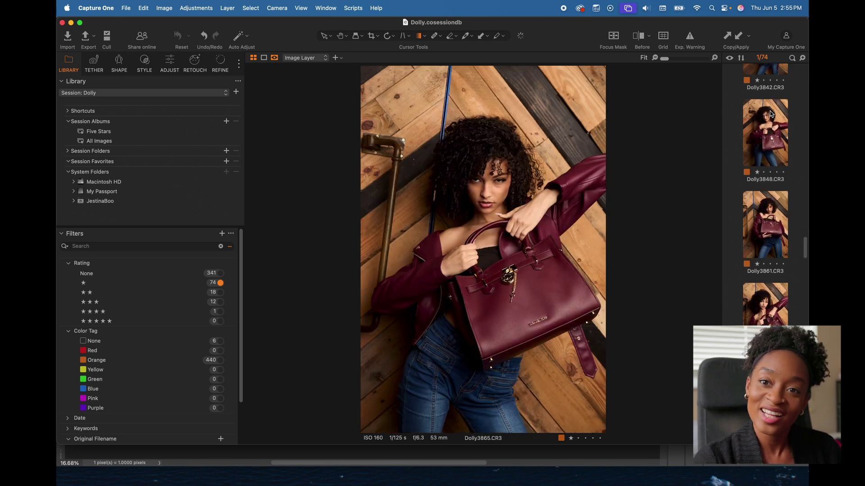
pyautogui.press('Right')
pyautogui.press('Right')
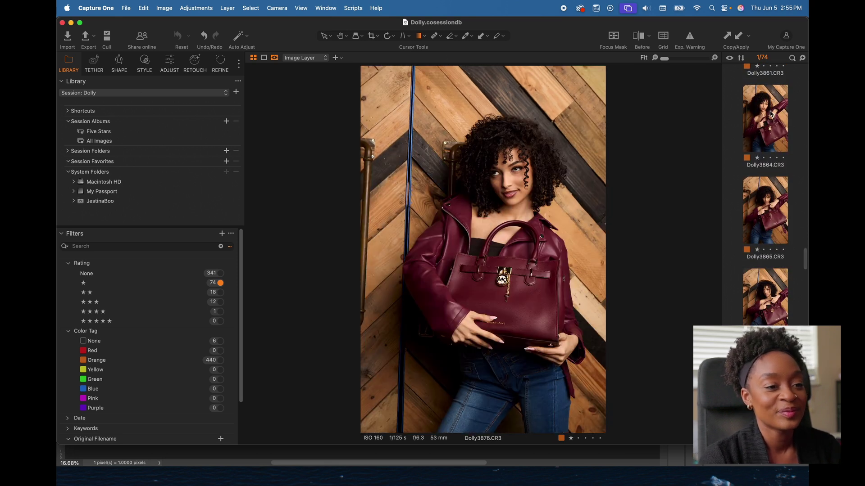
pyautogui.press('Right')
pyautogui.press('Right')
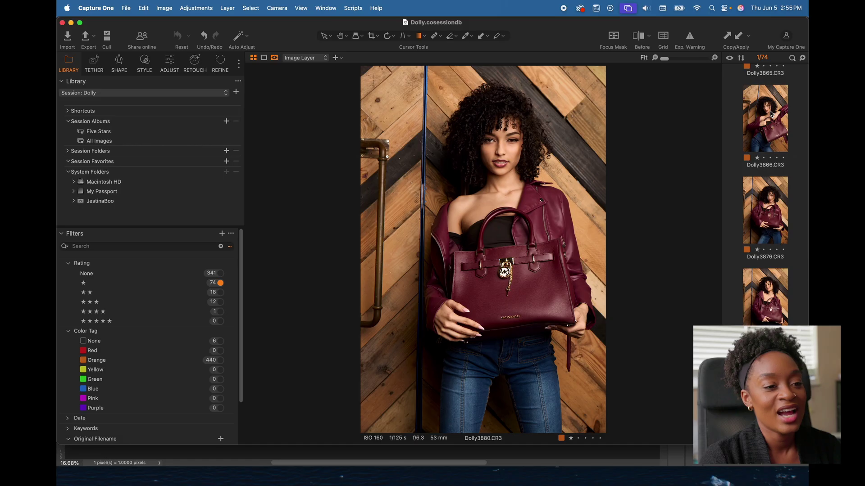
pyautogui.press('Right')
pyautogui.press('Right')
pyautogui.press('Right')
pyautogui.press('Right')
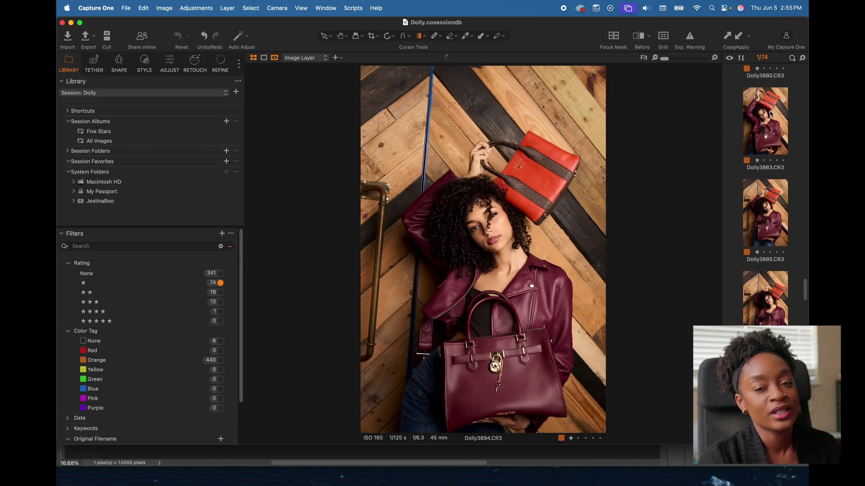
pyautogui.press('Right')
pyautogui.press('Right')
pyautogui.press('Right')
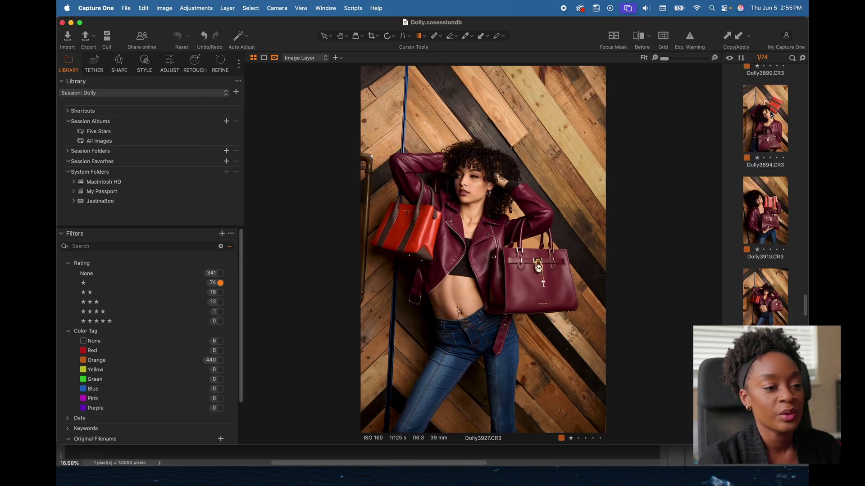
pyautogui.press('Right')
pyautogui.press('Right')
pyautogui.press('Right')
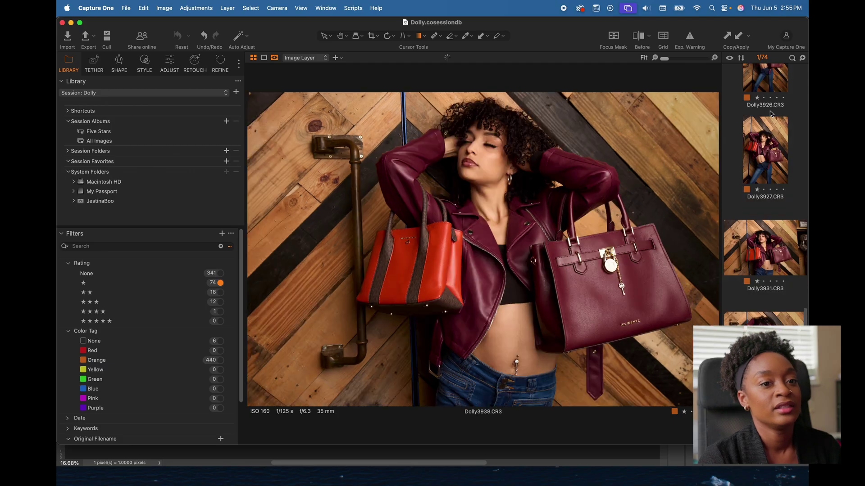
pyautogui.press('Right')
pyautogui.press('Right')
pyautogui.press('Right')
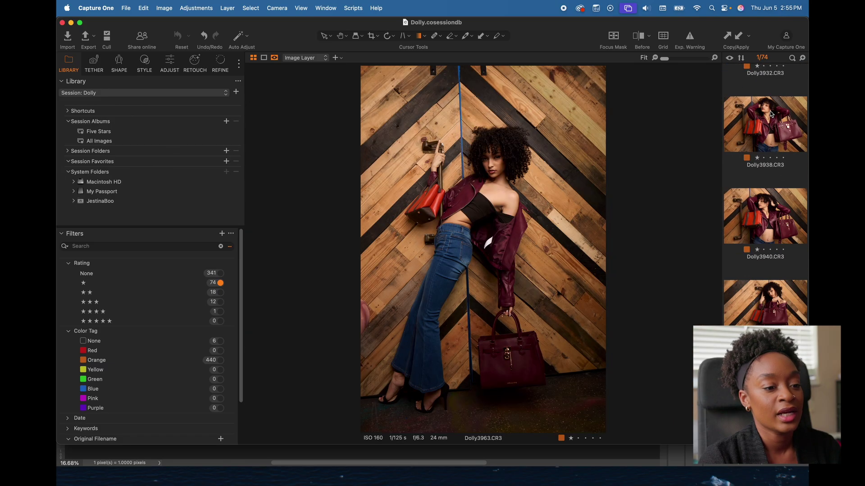
pyautogui.press('Right')
pyautogui.press('Right')
pyautogui.press('Right')
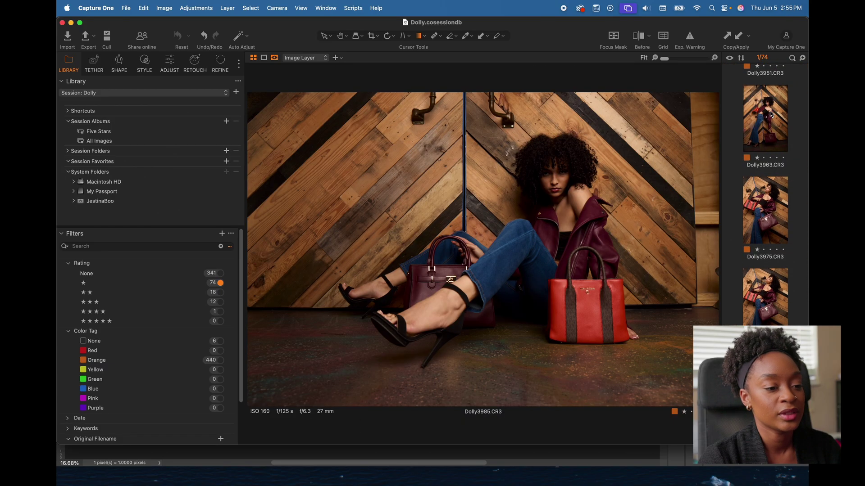
pyautogui.press('Right')
pyautogui.press('Right')
pyautogui.press('Right')
pyautogui.press('Right')
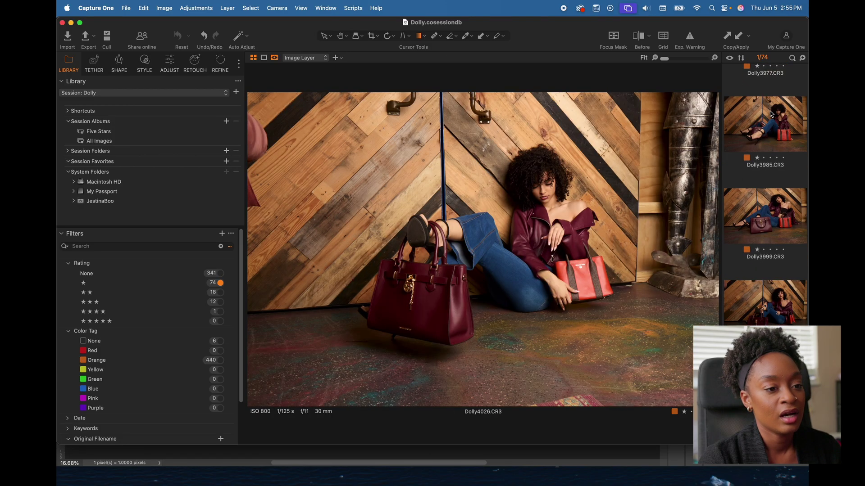
pyautogui.press('Right')
pyautogui.press('Right')
pyautogui.press('Right')
pyautogui.press('Right')
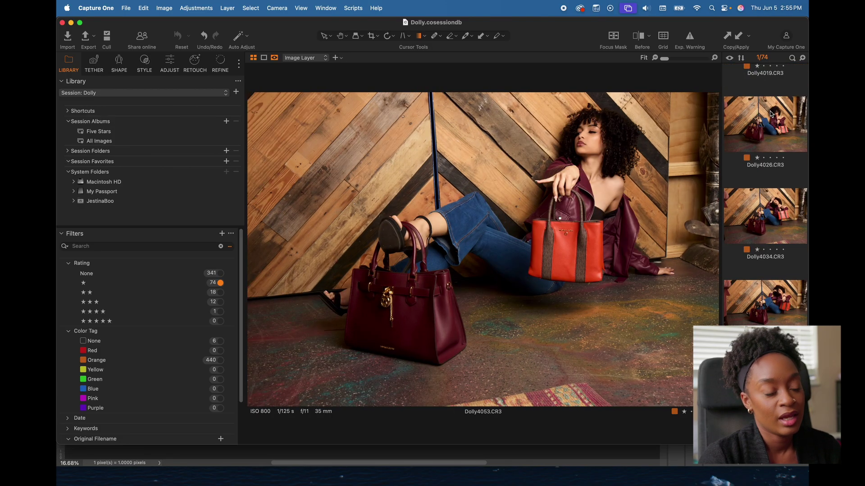
pyautogui.press('Right')
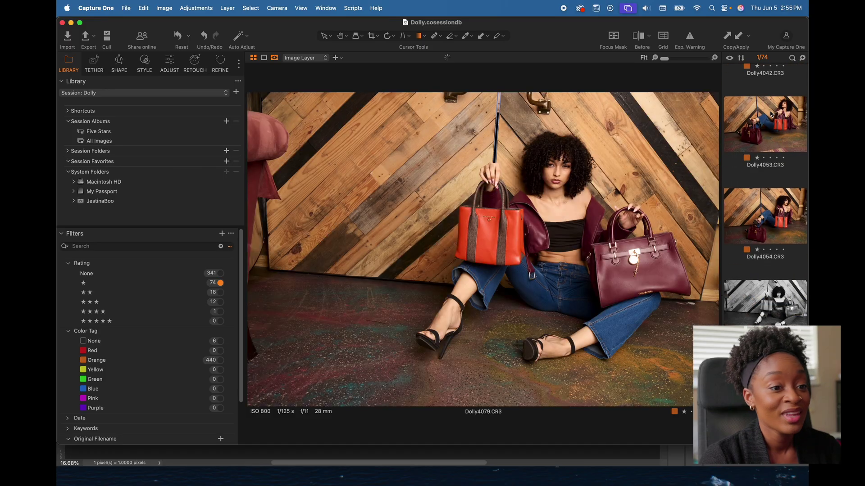
pyautogui.press('Right')
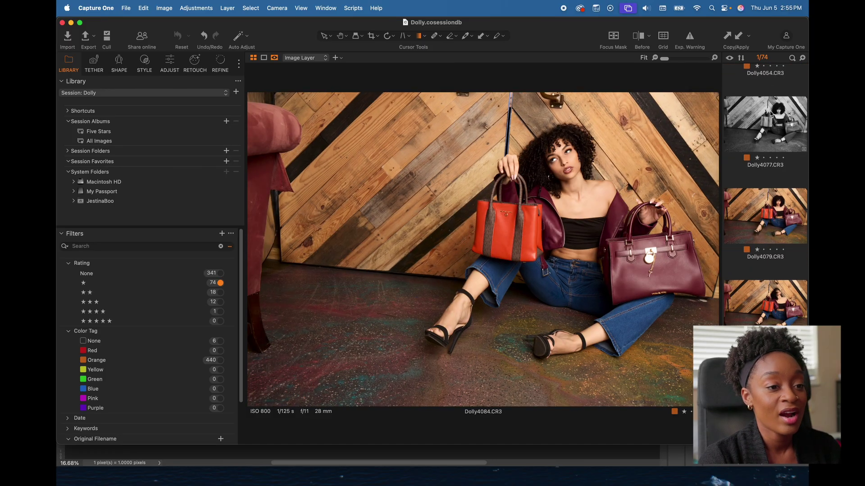
pyautogui.press('Right')
pyautogui.press('Right')
pyautogui.press('Right')
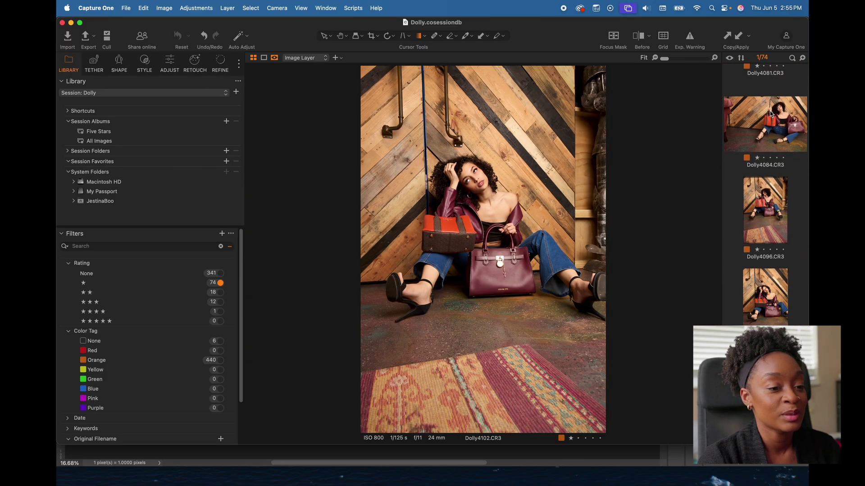
pyautogui.press('Right')
pyautogui.press('Right')
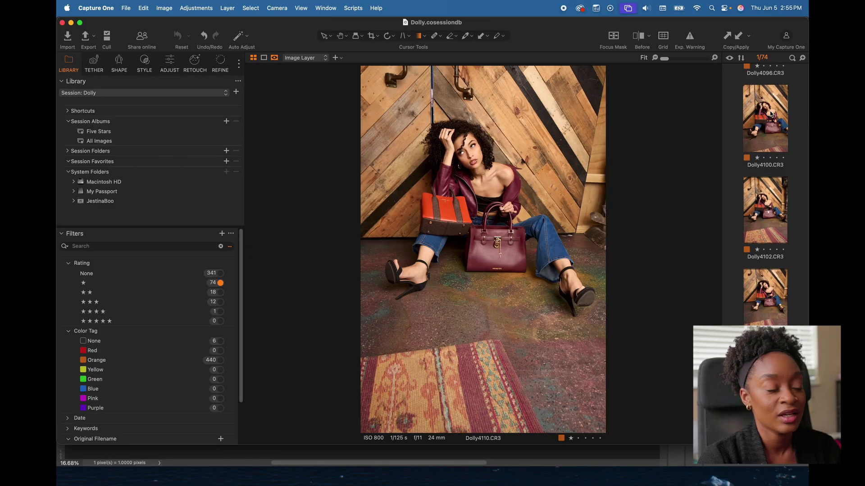
# - Filter the session to three-star images only and open Dolly3539.CR3 from the start of the filtered set
pyautogui.click(220, 302)
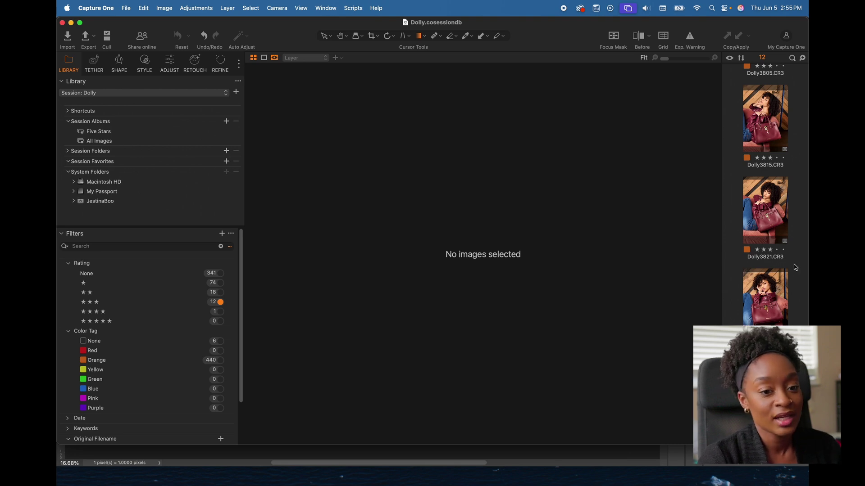
pyautogui.scroll(10, 754, 226)
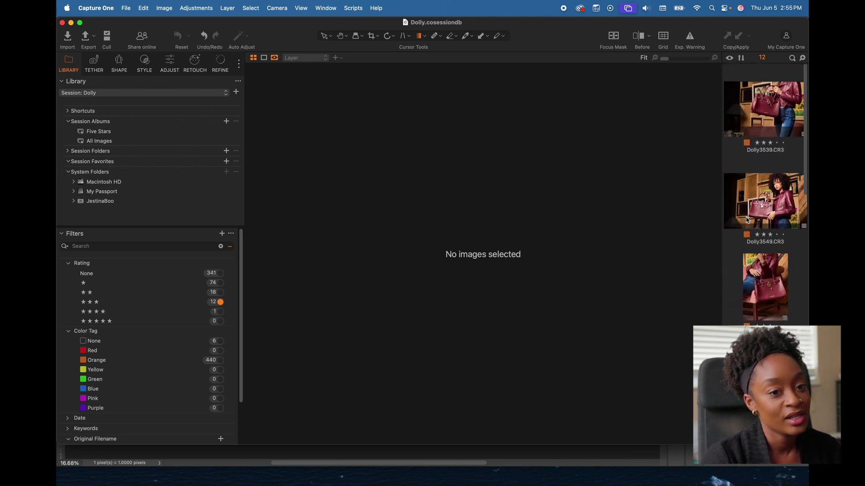
pyautogui.click(764, 107)
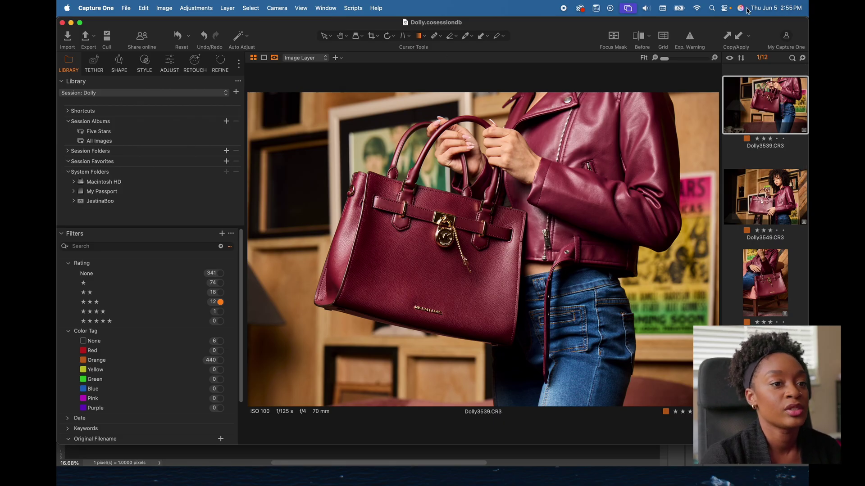
# - Compare Dolly3539.CR3 with its unedited version twice, ending on the edited view
pyautogui.click(636, 40)
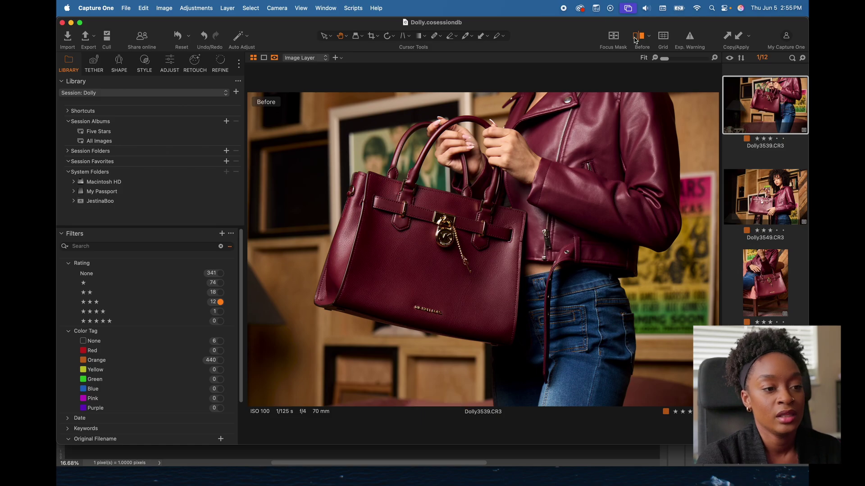
pyautogui.click(635, 40)
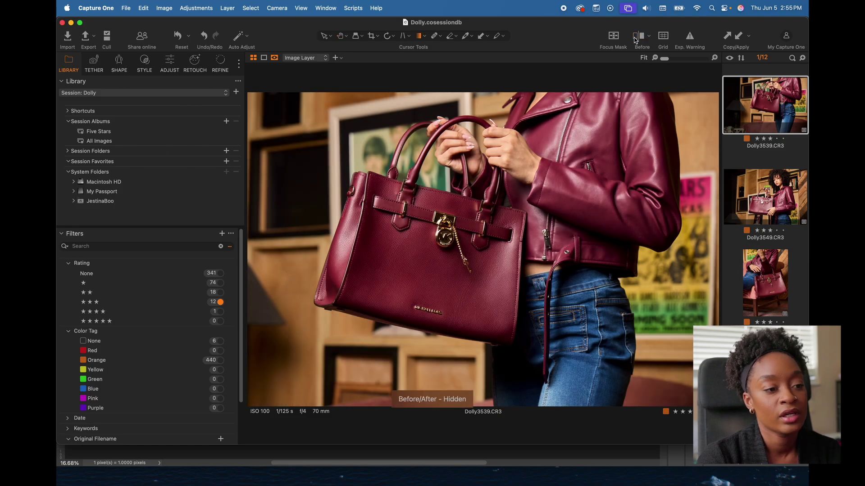
pyautogui.click(635, 40)
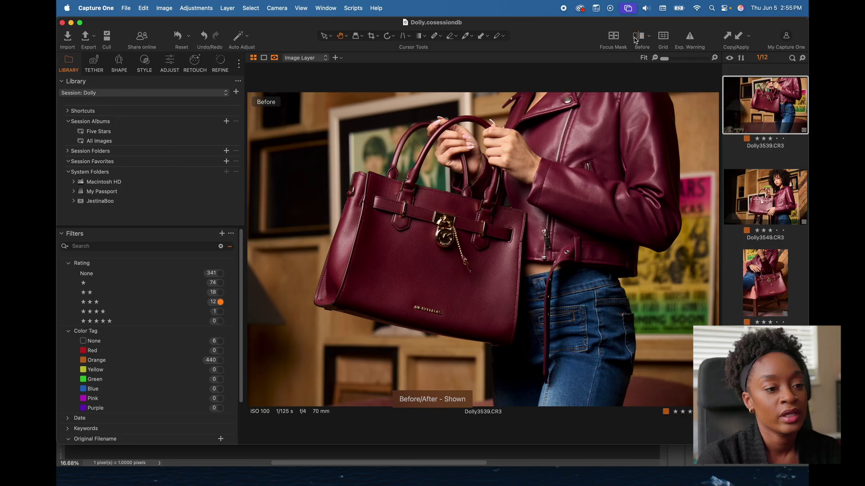
pyautogui.click(636, 40)
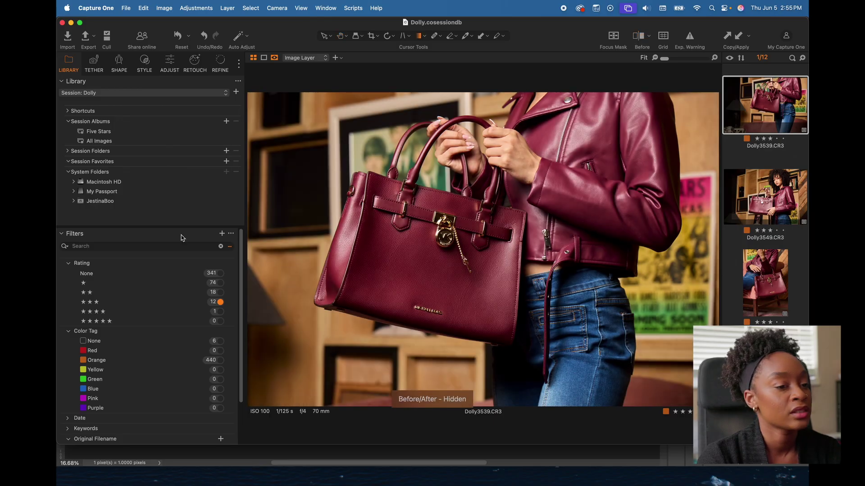
# - Set the exposure of Dolly3539.CR3 to 0.53 and check the result against the unedited version
pyautogui.click(175, 68)
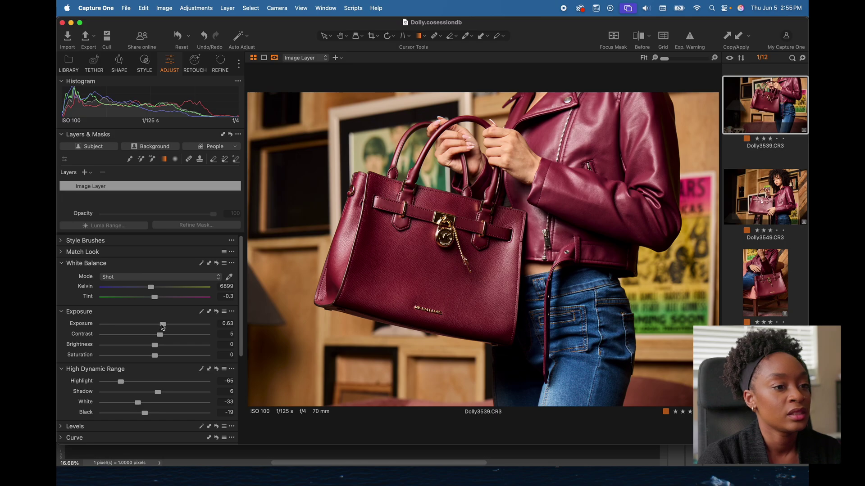
pyautogui.moveTo(162, 327); pyautogui.dragTo(162, 327)
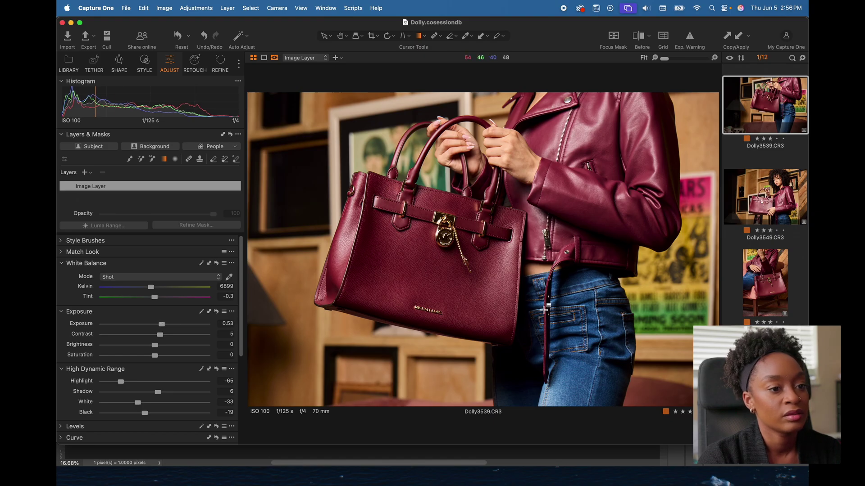
pyautogui.click(635, 41)
pyautogui.click(635, 40)
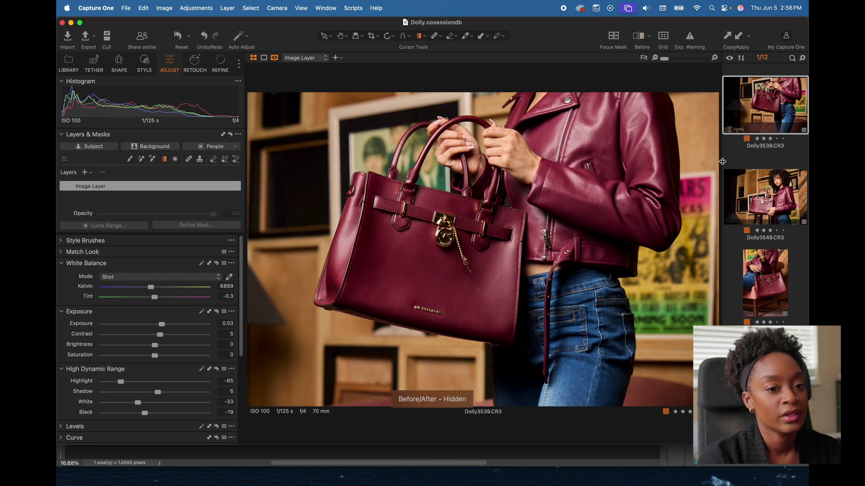
# - Open Dolly3549.CR3 and compare its edited version with the unedited one, ending on the edited view
pyautogui.click(755, 198)
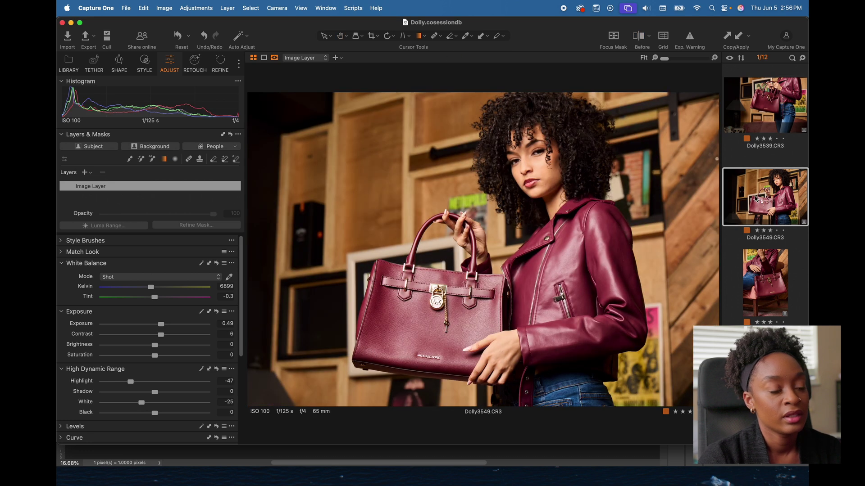
pyautogui.click(642, 39)
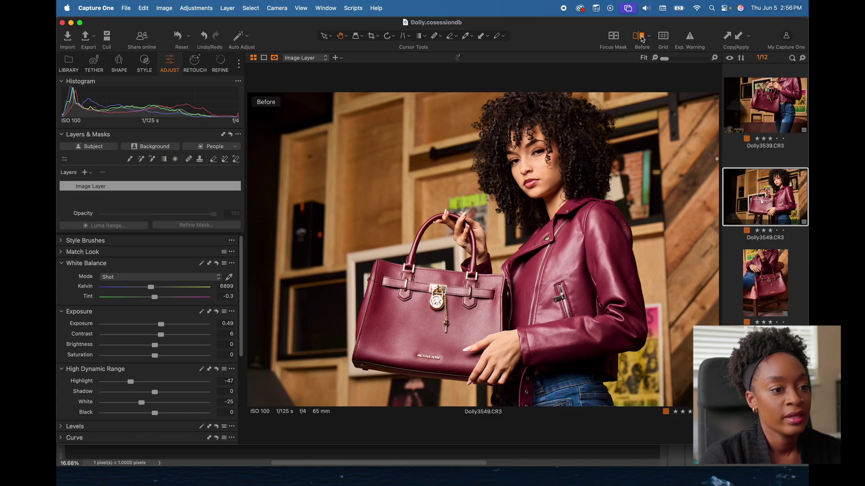
pyautogui.click(642, 39)
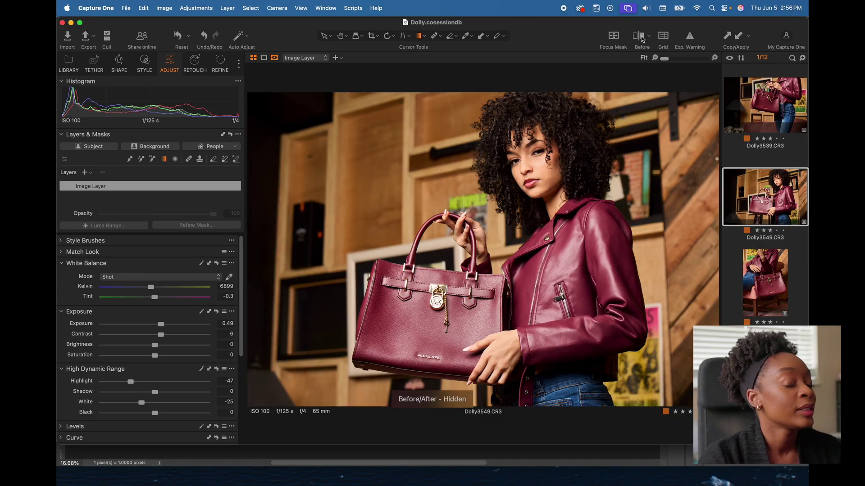
# - Compare Dolly3549.CR3 with its unedited version two more times, finishing on the edited view
pyautogui.click(642, 39)
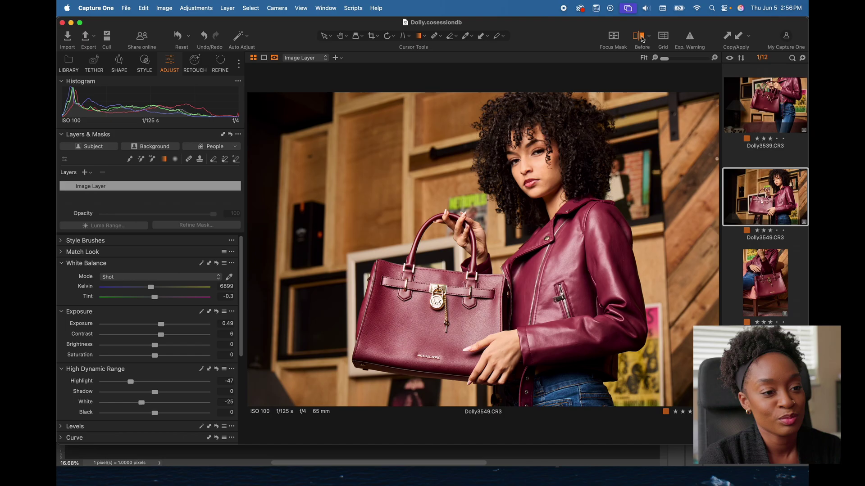
pyautogui.click(641, 39)
pyautogui.click(641, 39)
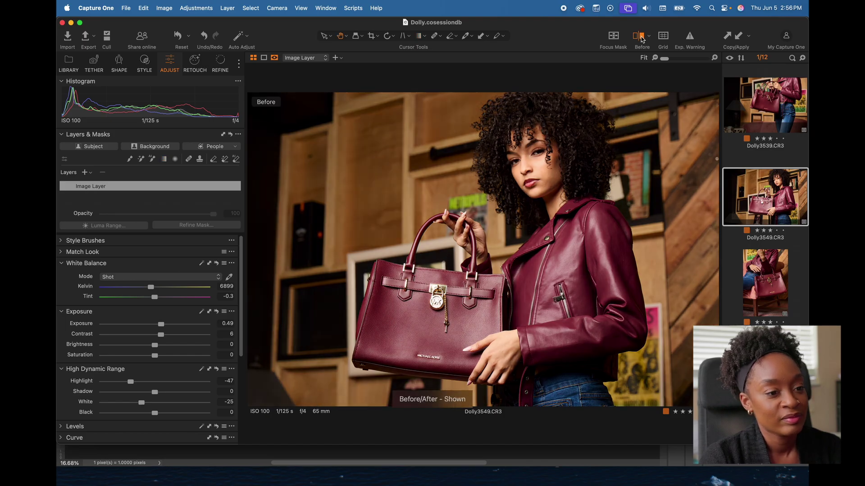
pyautogui.click(642, 39)
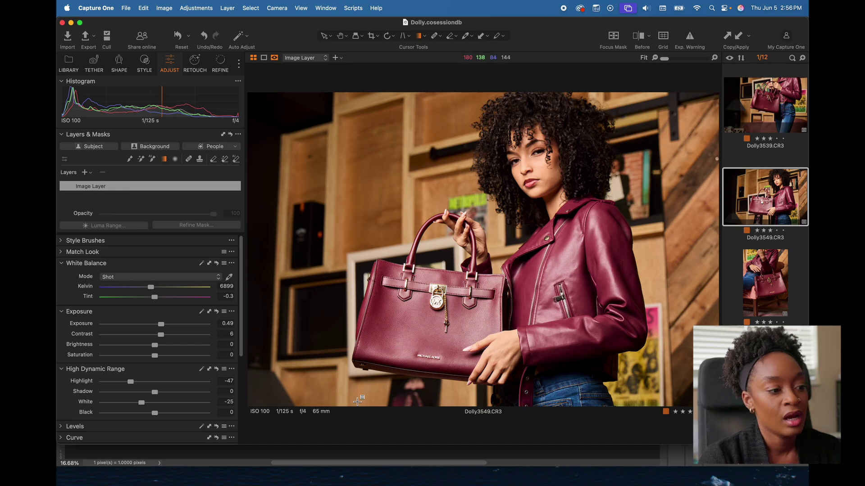
# - Open Dolly3576.CR3 and compare the photo with Linear Gradient Mask 1 disabled and enabled, leaving the mask layer selected and enabled
pyautogui.click(776, 285)
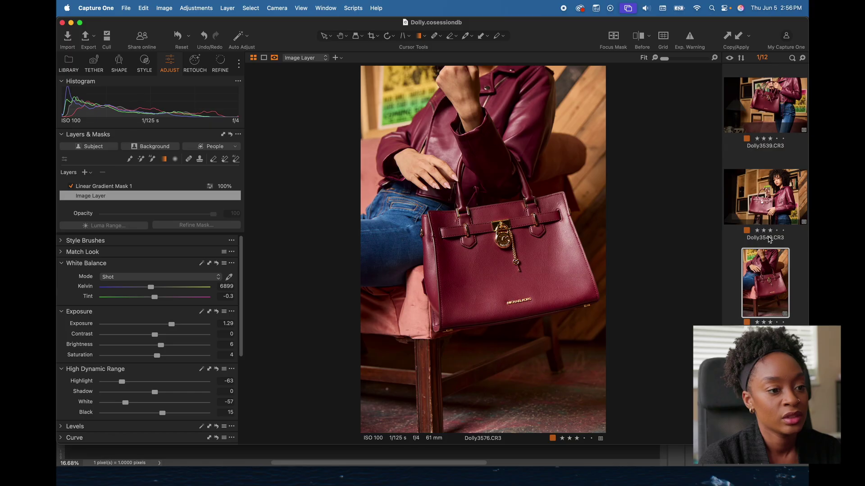
pyautogui.click(92, 187)
pyautogui.click(72, 188)
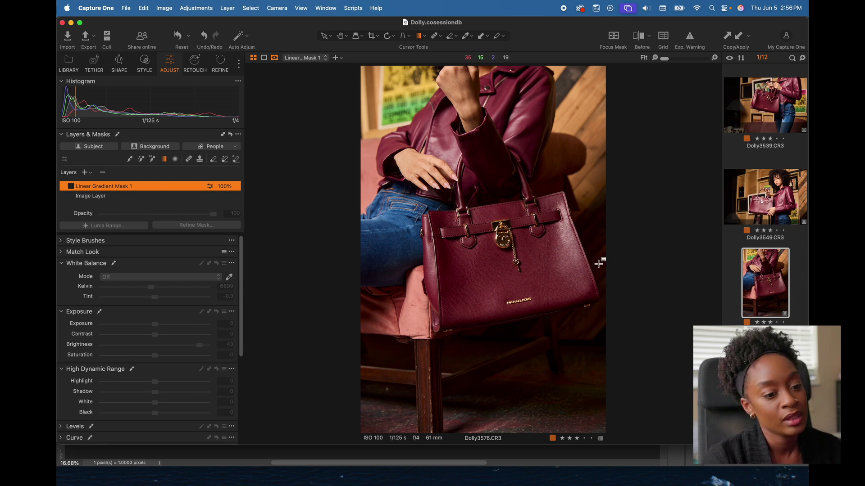
pyautogui.click(71, 186)
pyautogui.click(71, 186)
pyautogui.click(71, 186)
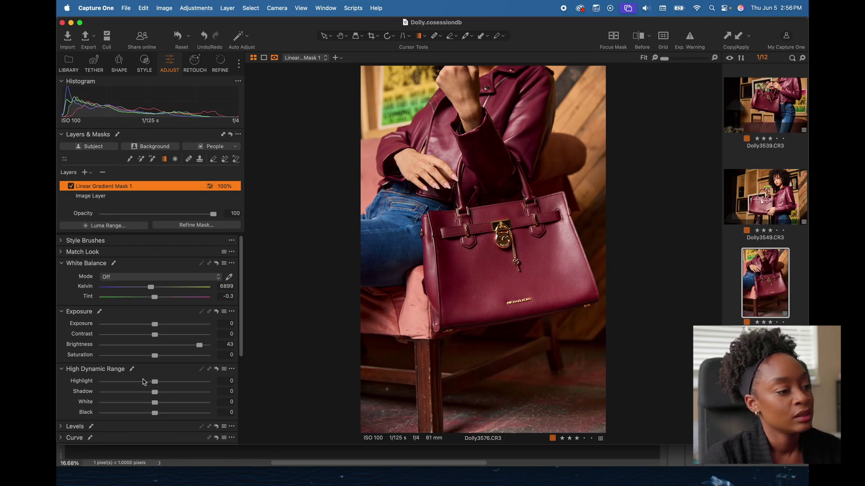
# - On Linear Gradient Mask 1, set Highlight and White to -39 and Brightness to 29, then check the layer's effect by toggling it
pyautogui.moveTo(156, 383); pyautogui.dragTo(136, 405)
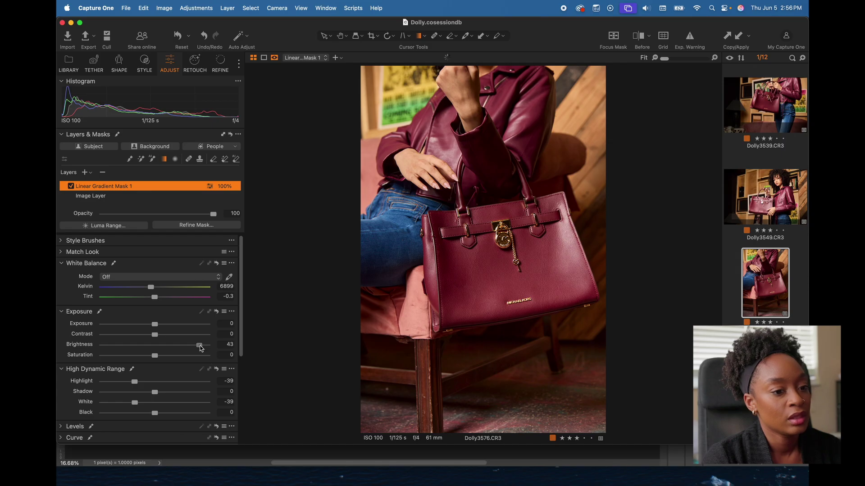
pyautogui.moveTo(199, 347); pyautogui.dragTo(185, 348)
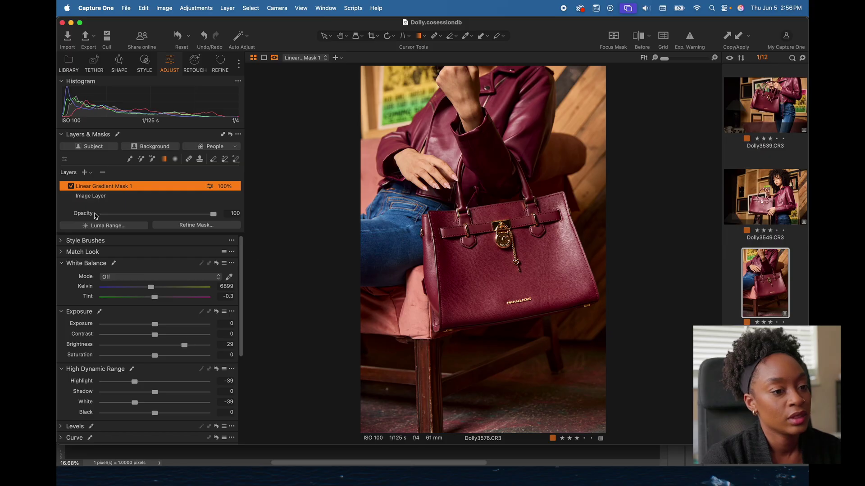
pyautogui.click(71, 186)
pyautogui.click(70, 186)
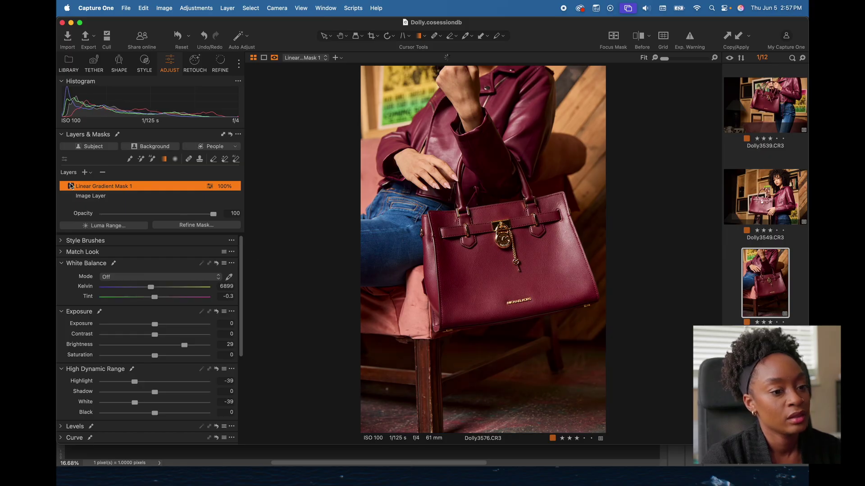
pyautogui.click(71, 186)
pyautogui.click(71, 186)
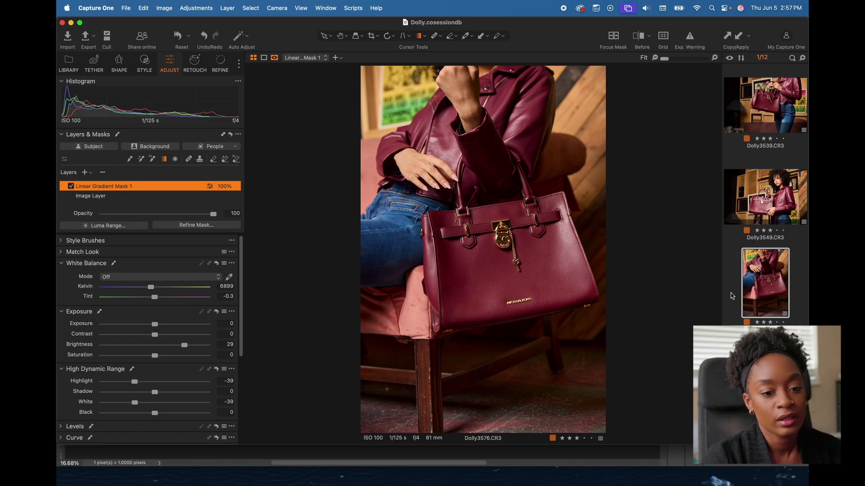
# - Open Dolly3766.tif and compare it with its unedited version twice, ending on the edited view
pyautogui.click(764, 381)
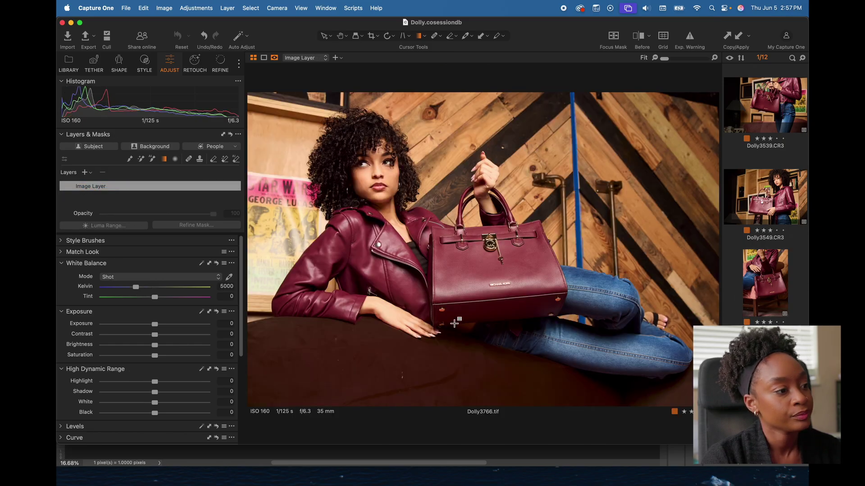
pyautogui.click(638, 38)
pyautogui.click(638, 38)
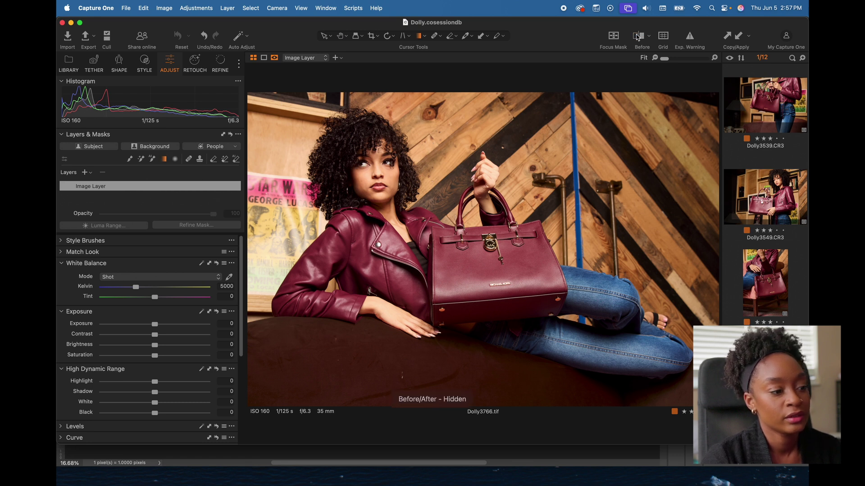
pyautogui.click(638, 38)
pyautogui.click(638, 37)
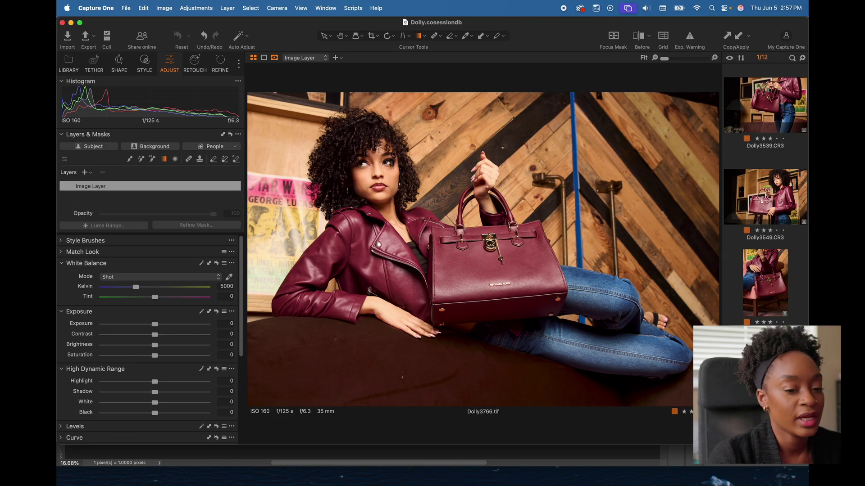
# - Compare Dolly3766.tif with Dolly3766.CR3, then delete the duplicate Dolly3766.tif with the dark sofa
pyautogui.scroll(-5, 776, 291)
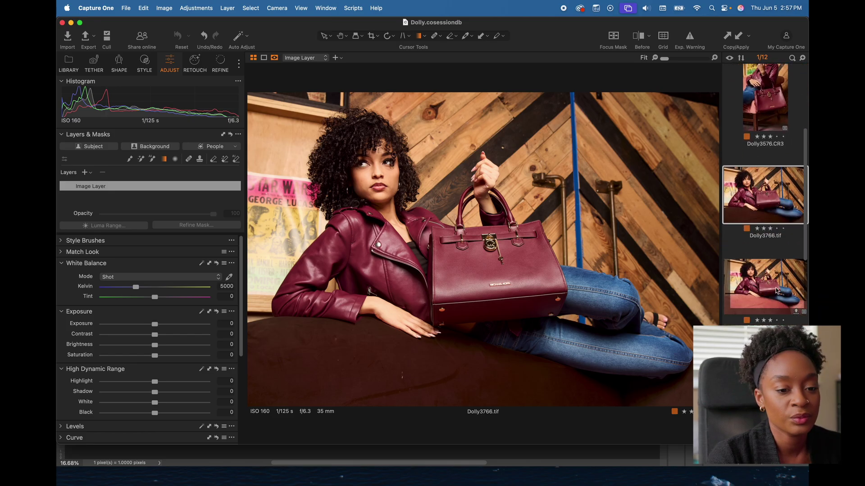
pyautogui.click(775, 289)
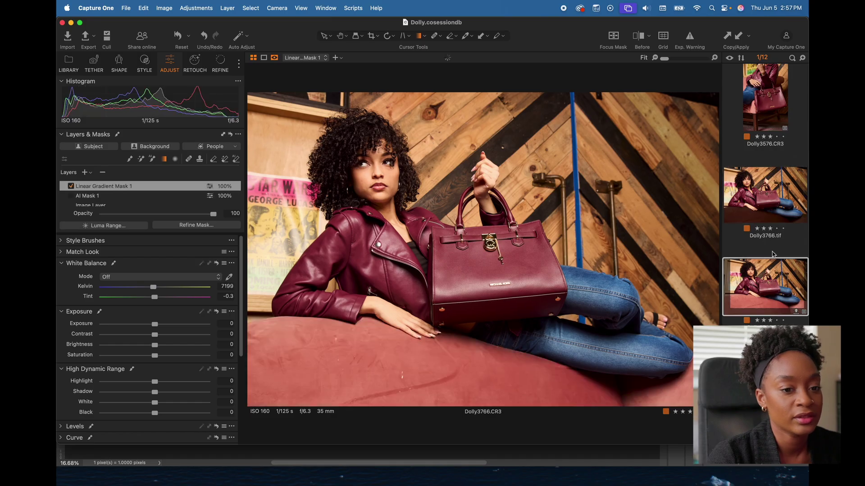
pyautogui.click(775, 204)
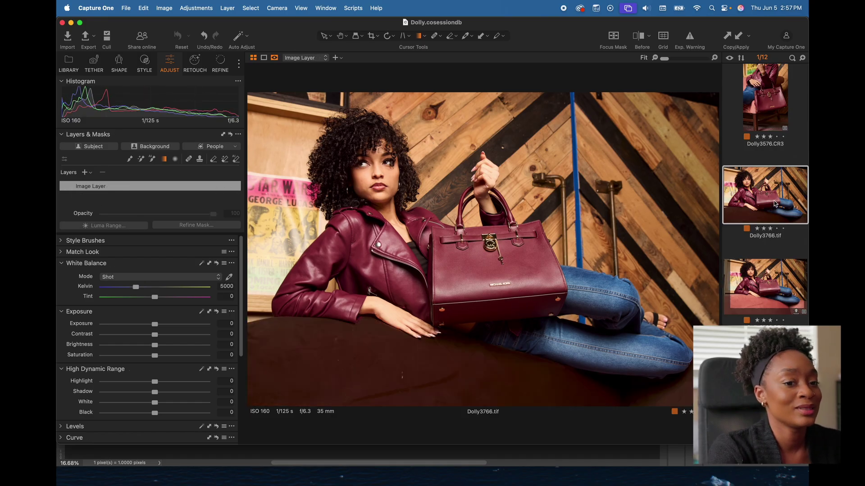
pyautogui.press('BackSpace')
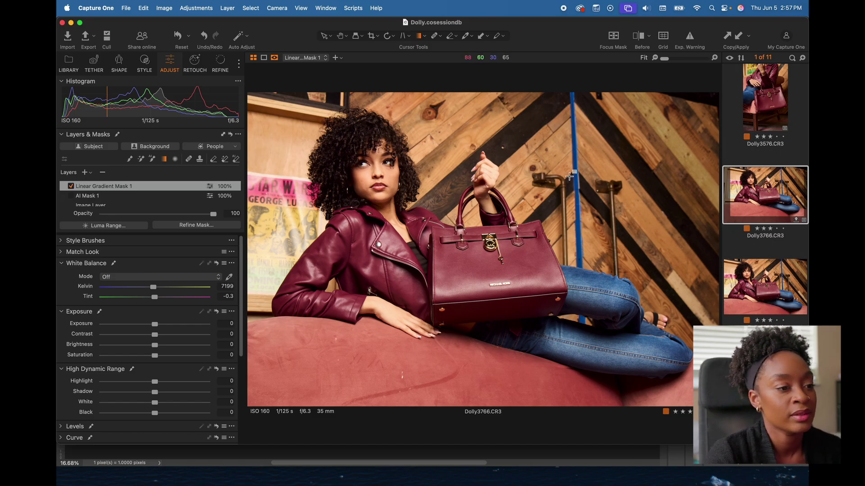
# - Open Dolly3789.CR3 and compare it repeatedly with its unedited version, ending on the edited view
pyautogui.scroll(-1, 765, 194)
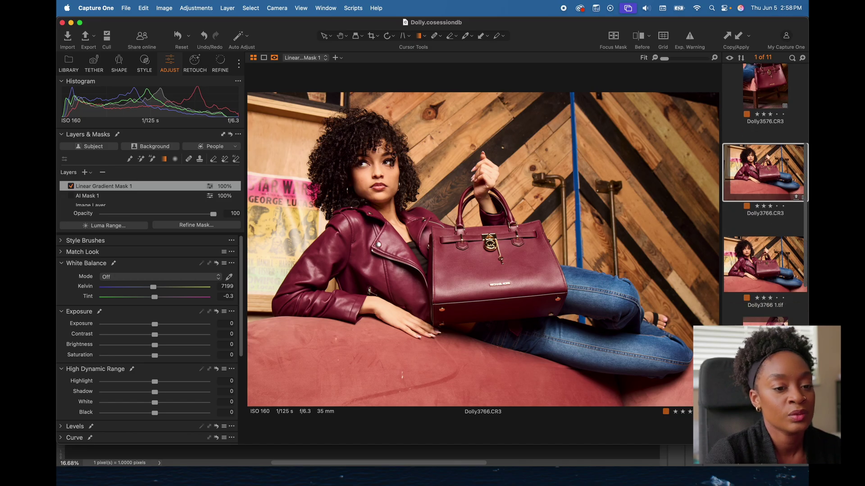
pyautogui.press('Down')
pyautogui.press('Down')
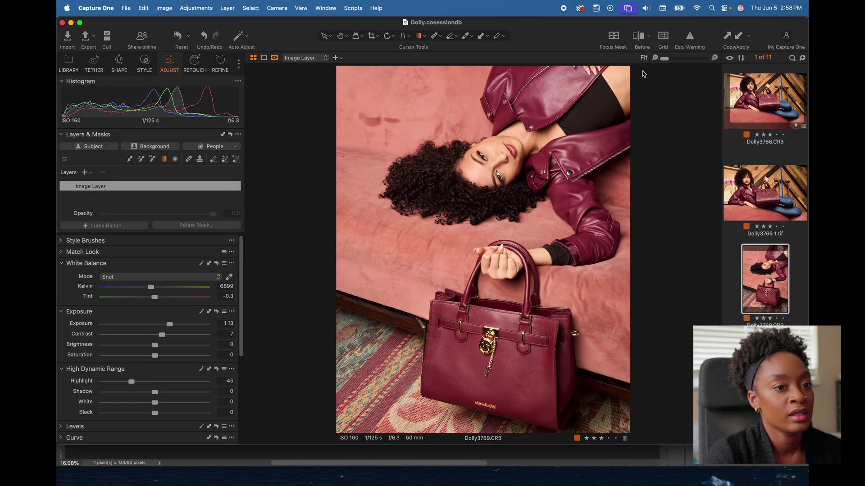
pyautogui.click(638, 38)
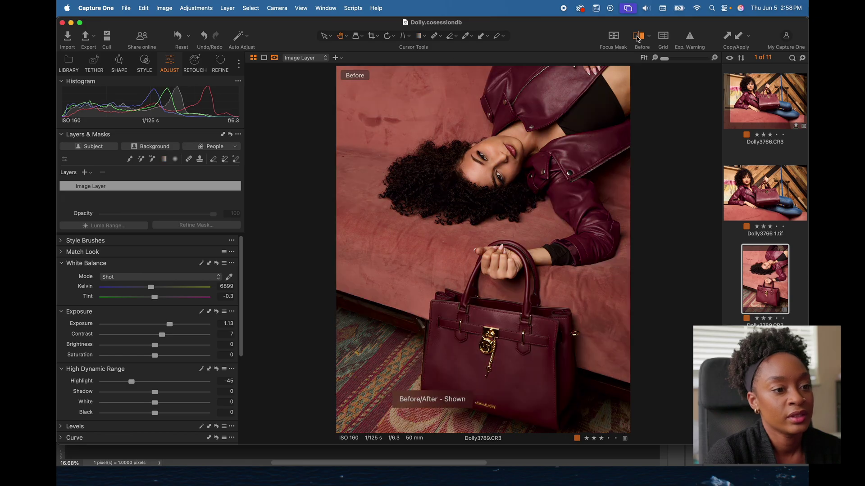
pyautogui.click(638, 38)
pyautogui.click(638, 38)
pyautogui.click(638, 38)
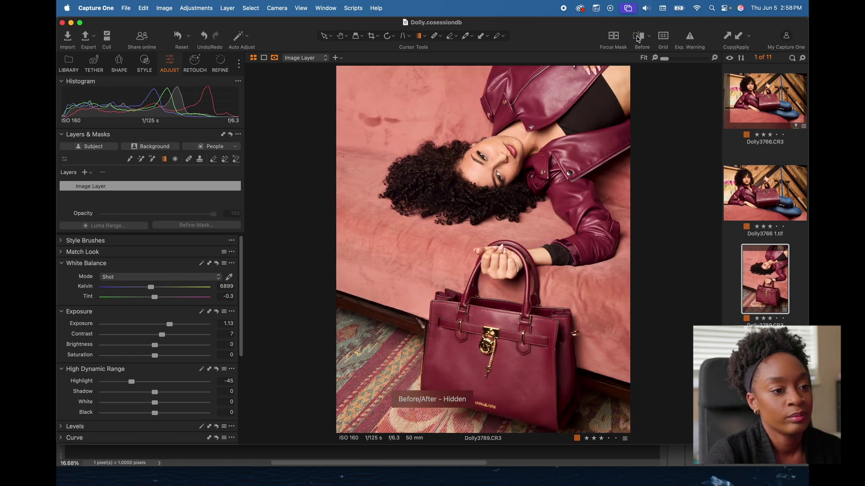
pyautogui.click(638, 38)
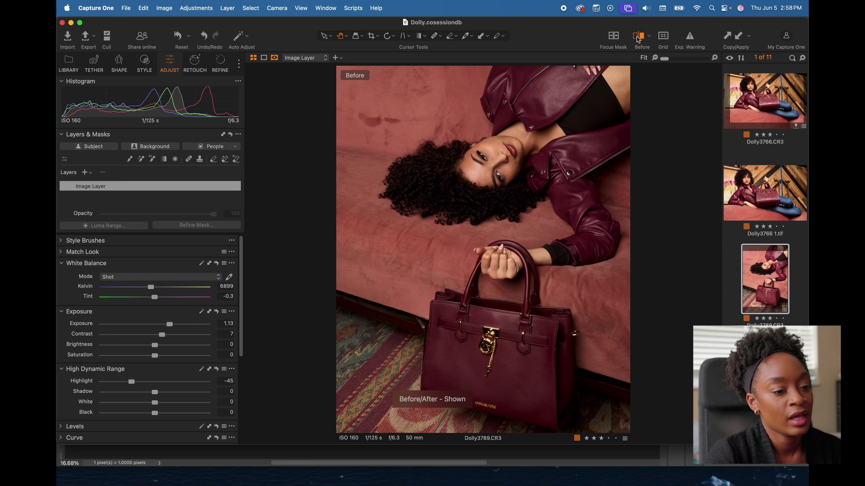
pyautogui.click(638, 38)
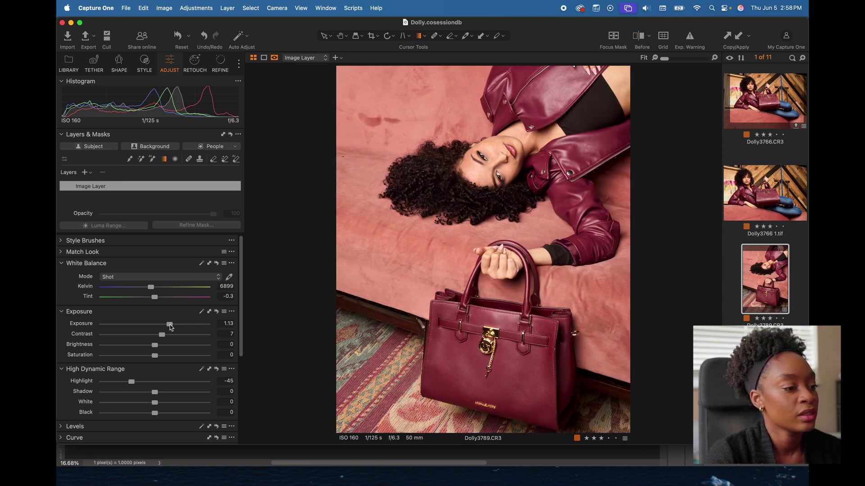
# - Set the exposure of Dolly3789.CR3 to 0.72 and compare the photo with the similar Dolly3805.CR3
pyautogui.moveTo(170, 327); pyautogui.dragTo(165, 328)
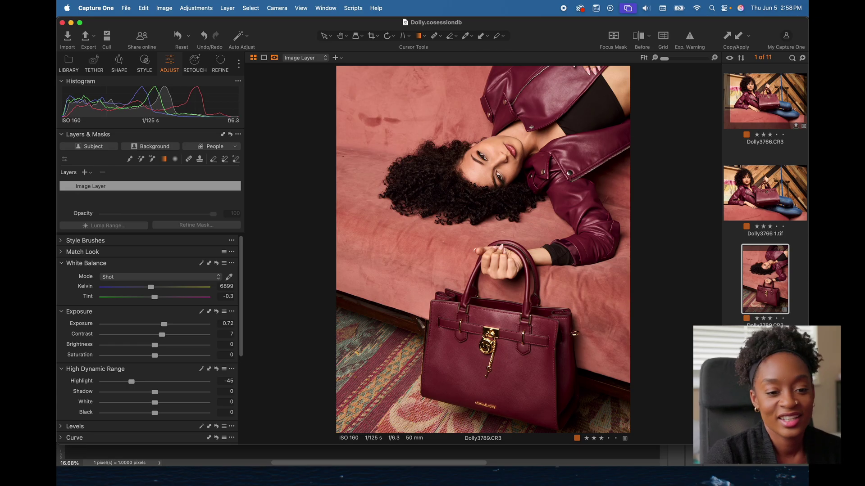
pyautogui.press('Down')
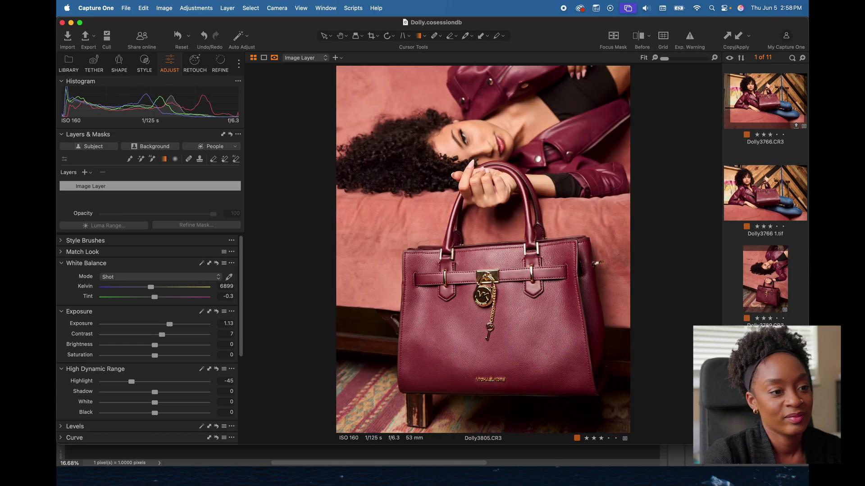
pyautogui.scroll(-1, 765, 313)
pyautogui.click(764, 286)
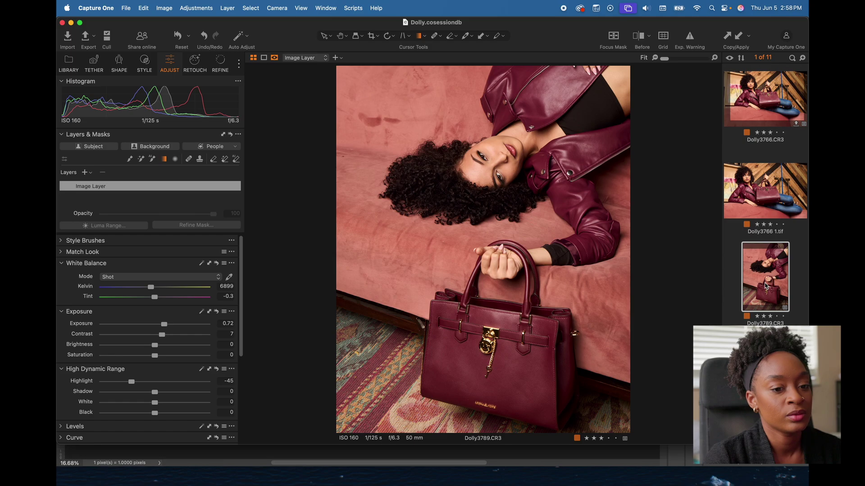
pyautogui.press('Down')
pyautogui.click(765, 285)
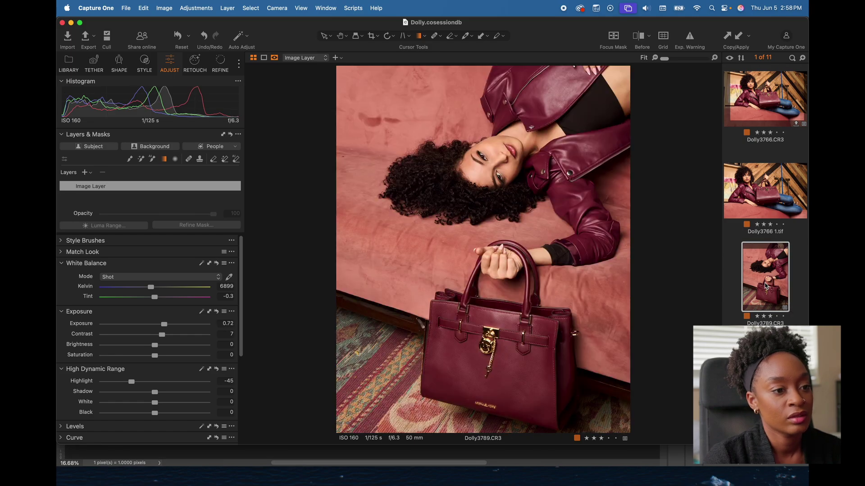
# - Open Dolly3815.CR3 and rotate it counterclockwise until the blue pole in the background stands vertical
pyautogui.press('Down')
pyautogui.press('Down')
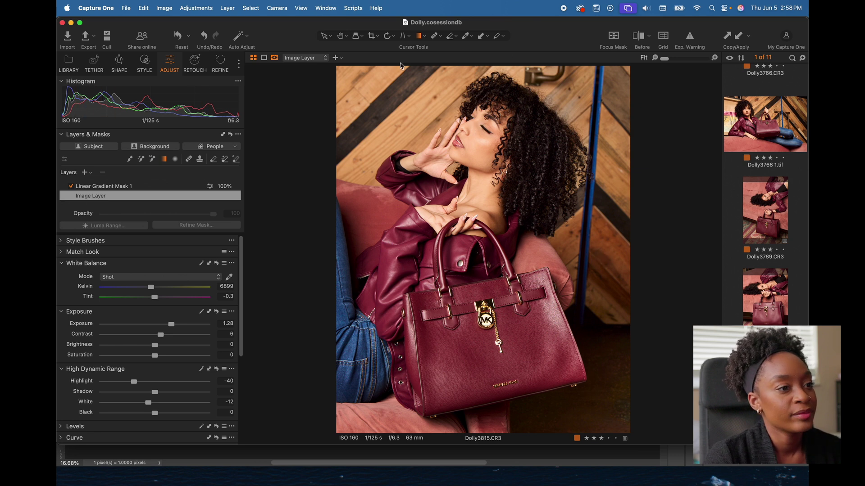
pyautogui.click(384, 39)
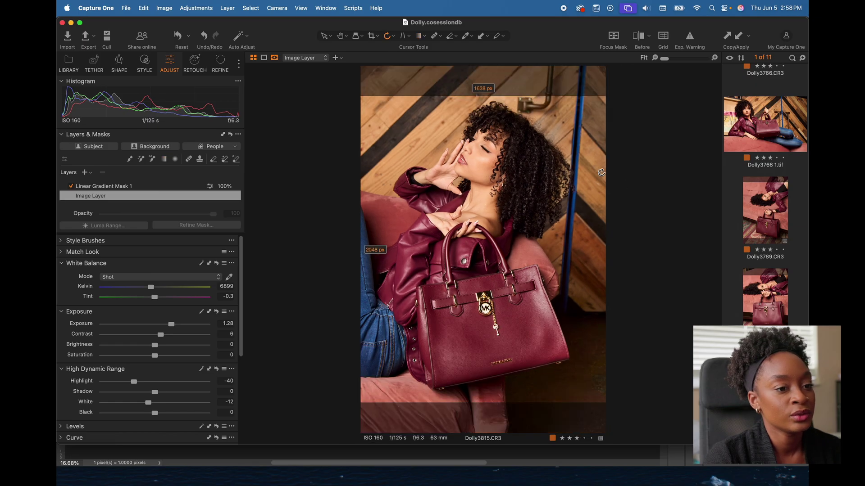
pyautogui.moveTo(601, 172); pyautogui.dragTo(585, 155)
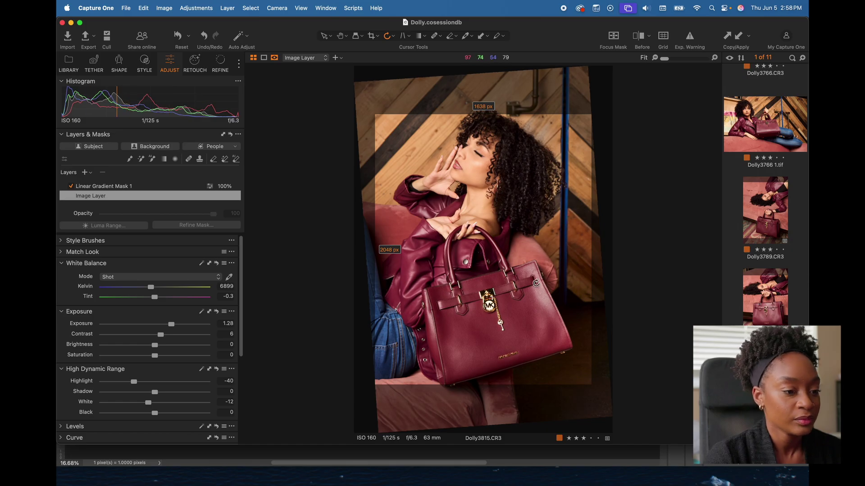
pyautogui.click(325, 37)
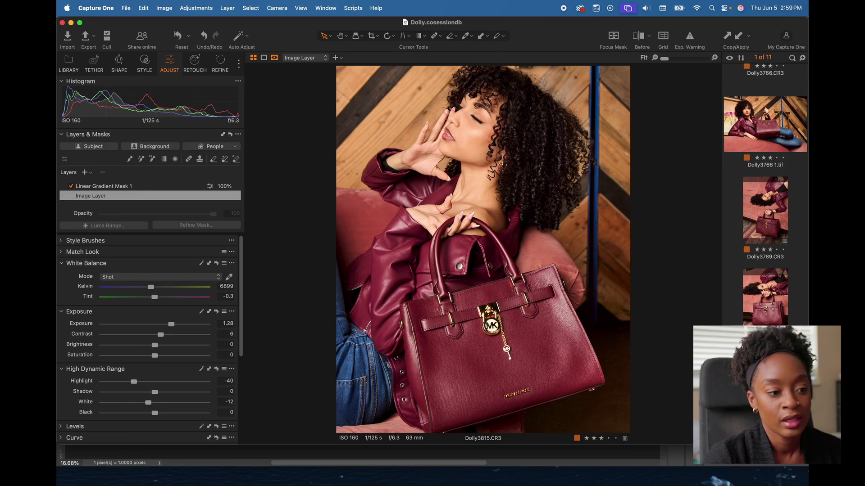
# - Open Dolly3821.CR3 and rotate it counterclockwise to straighten the blue pole at the photo's right edge
pyautogui.scroll(-3, 765, 194)
pyautogui.press('Down')
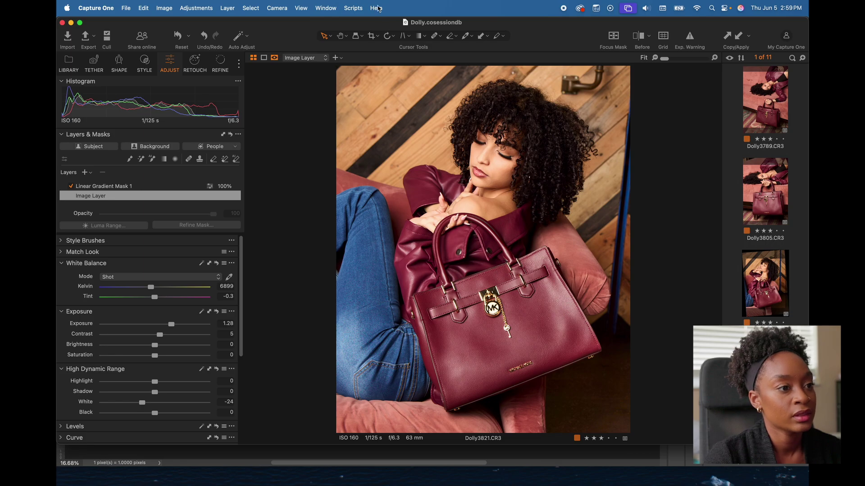
pyautogui.click(387, 36)
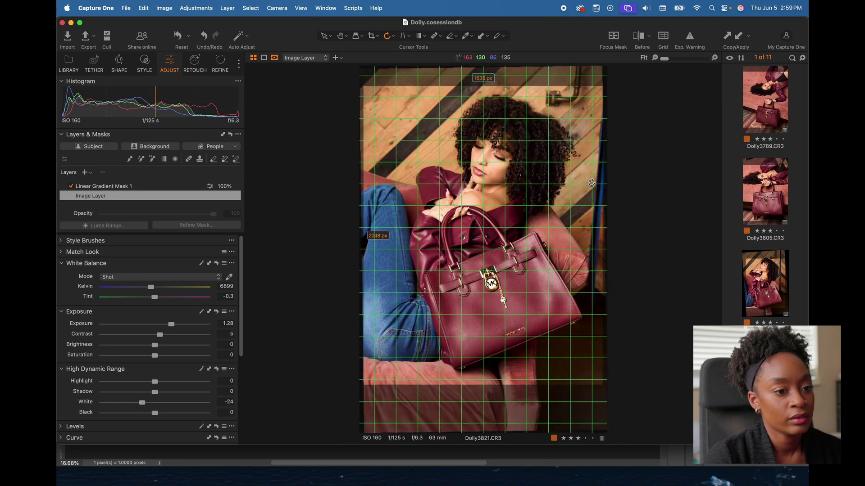
pyautogui.moveTo(592, 183); pyautogui.dragTo(591, 174)
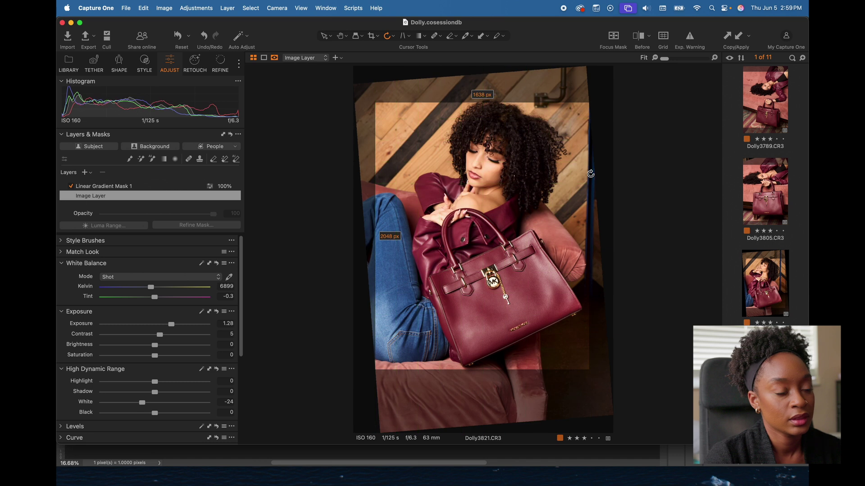
pyautogui.click(324, 39)
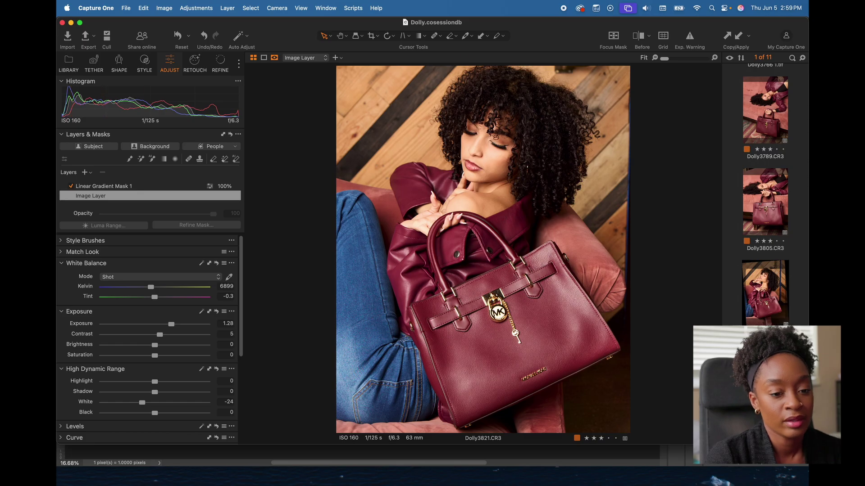
# - Inspect the handbag in Dolly3839.CR3, and set the photo's exposure to 1.23 and its highlights to -38
pyautogui.scroll(-3, 765, 202)
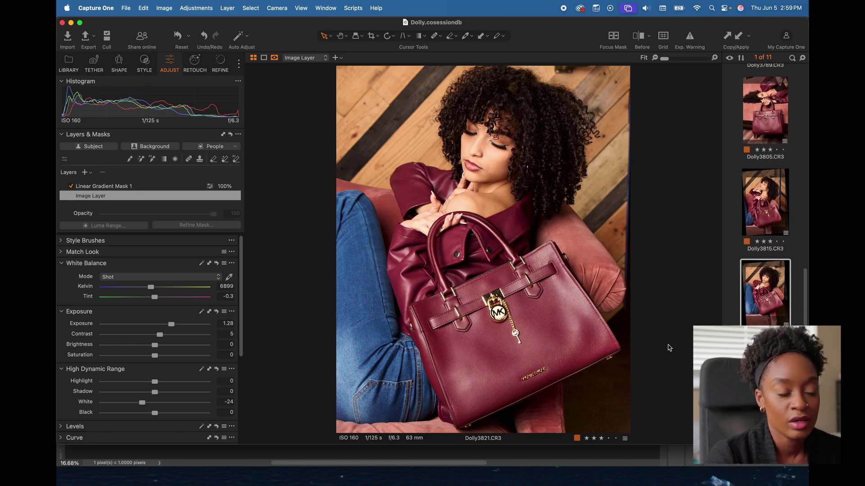
pyautogui.press('Right')
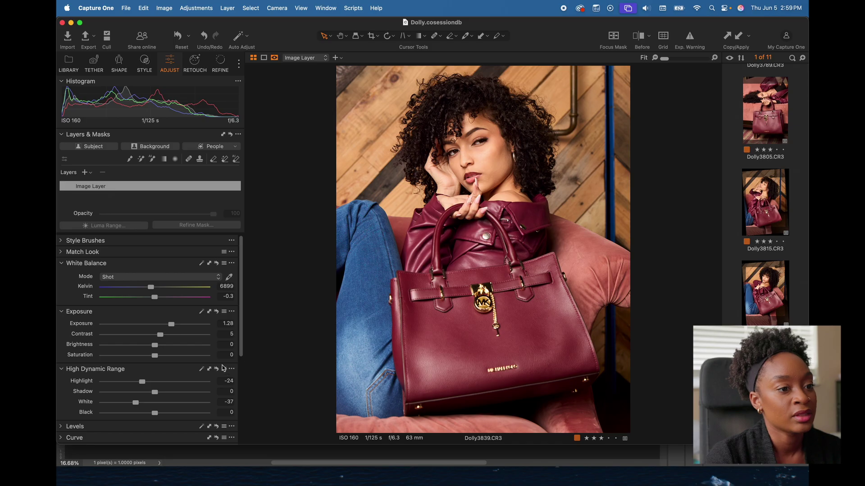
pyautogui.scroll(5, 479, 316)
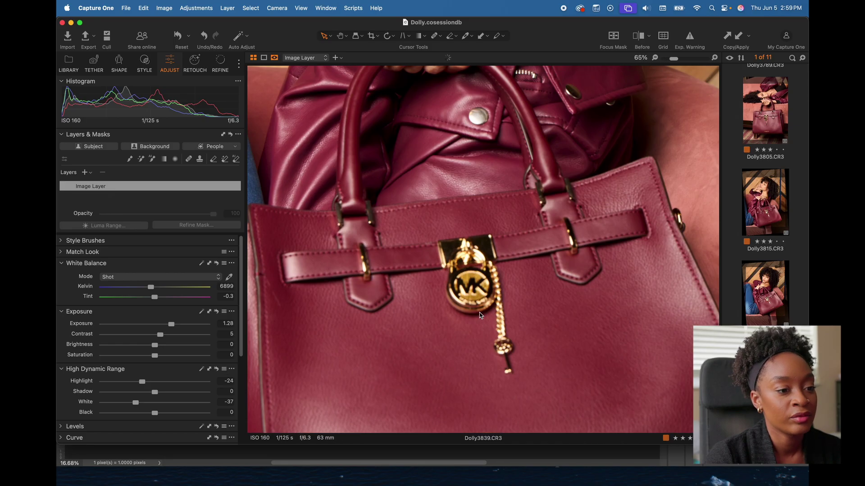
pyautogui.scroll(3, 481, 313)
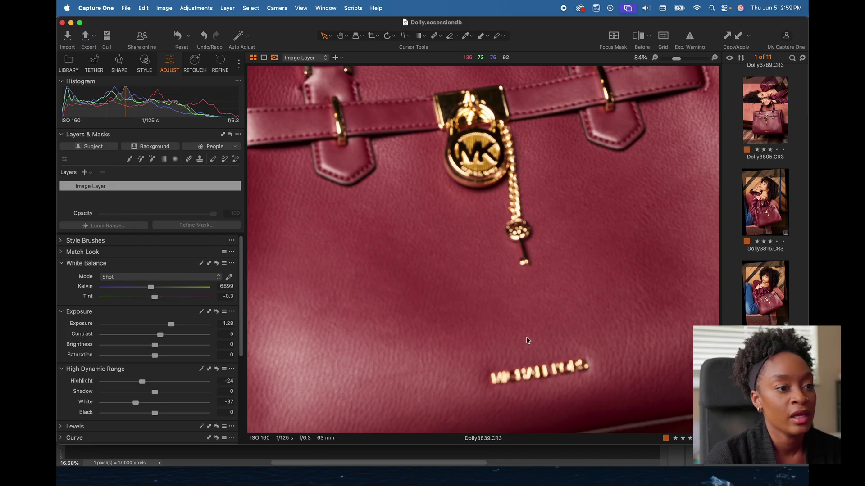
pyautogui.scroll(-8, 580, 313)
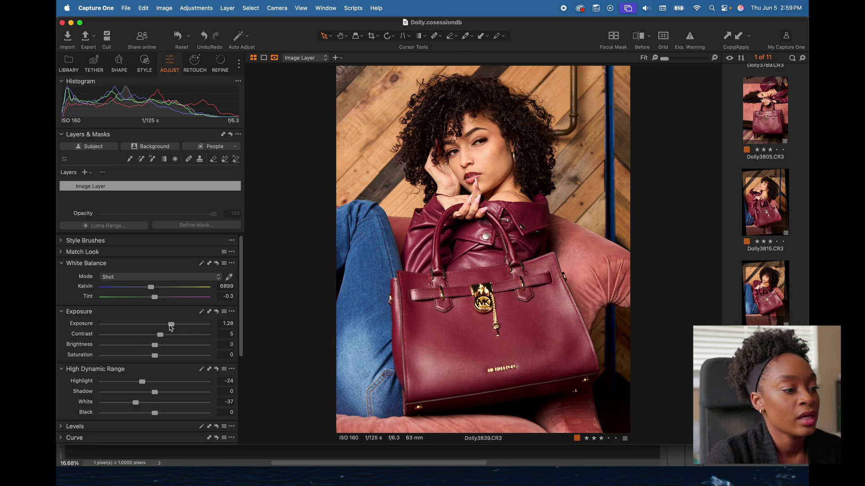
pyautogui.moveTo(171, 327); pyautogui.dragTo(170, 327)
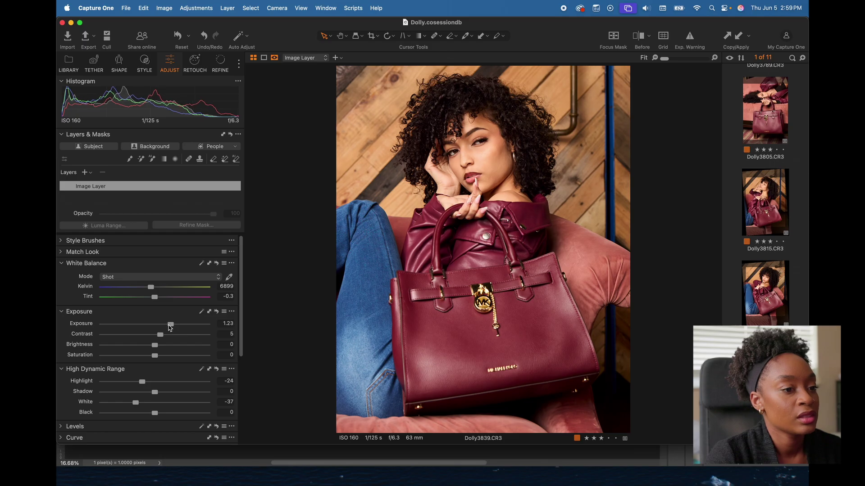
pyautogui.moveTo(142, 382); pyautogui.dragTo(133, 384)
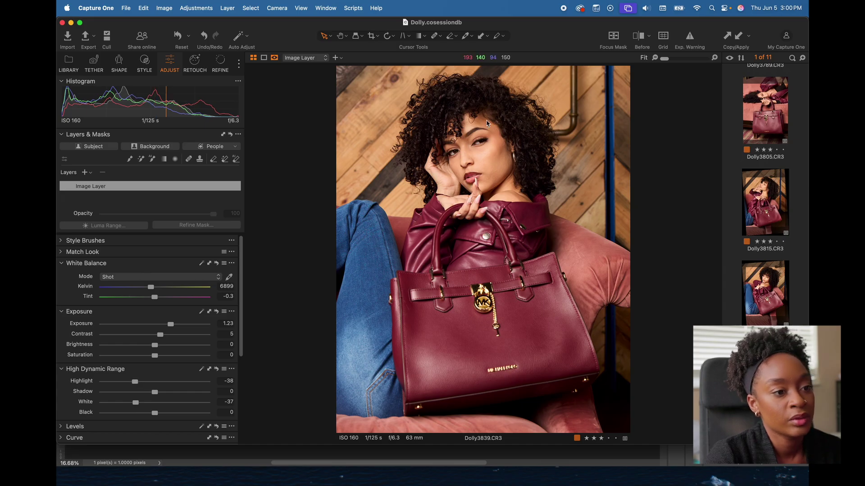
# - Open Dolly3988.CR3 and compare it with its unedited version, ending on the edited view
pyautogui.scroll(-1, 765, 194)
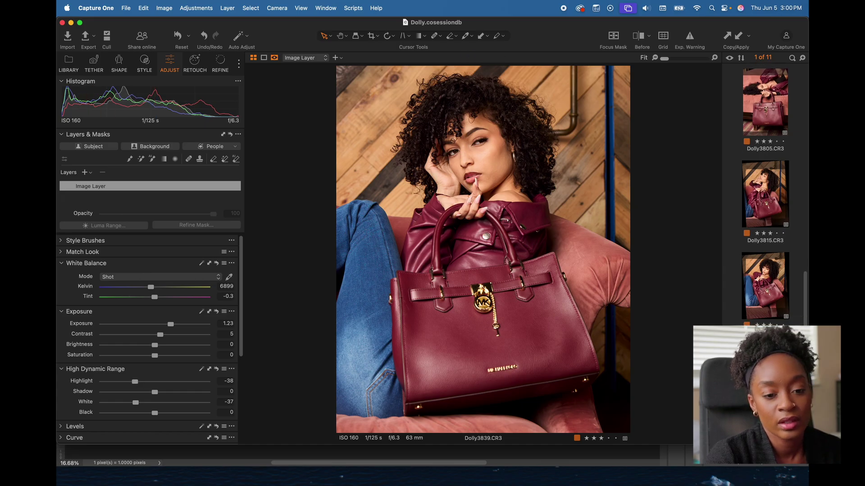
pyautogui.scroll(-4, 765, 194)
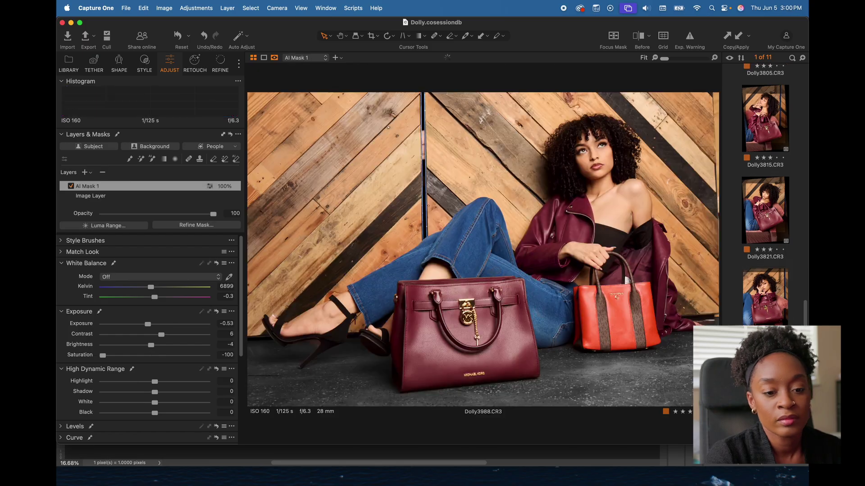
pyautogui.click(640, 37)
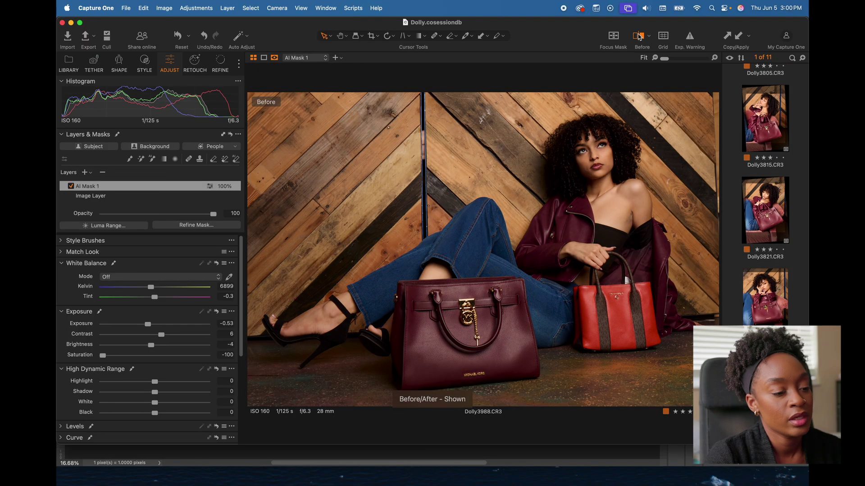
pyautogui.click(639, 37)
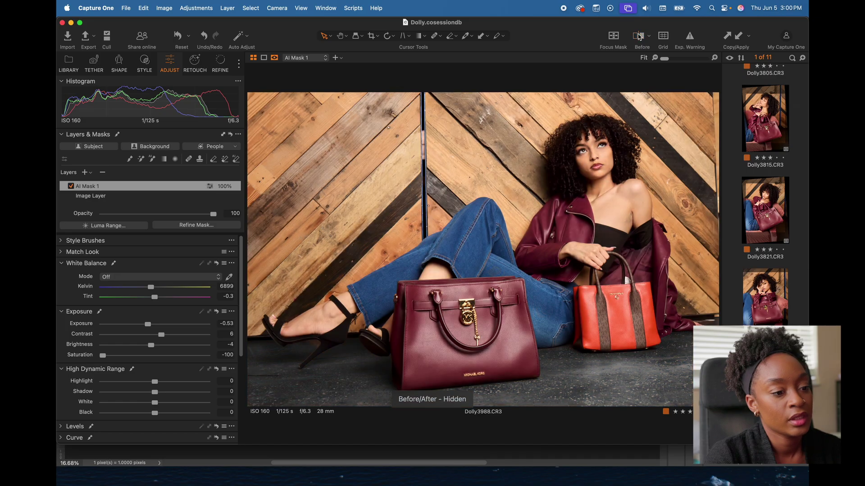
pyautogui.click(640, 36)
pyautogui.click(640, 37)
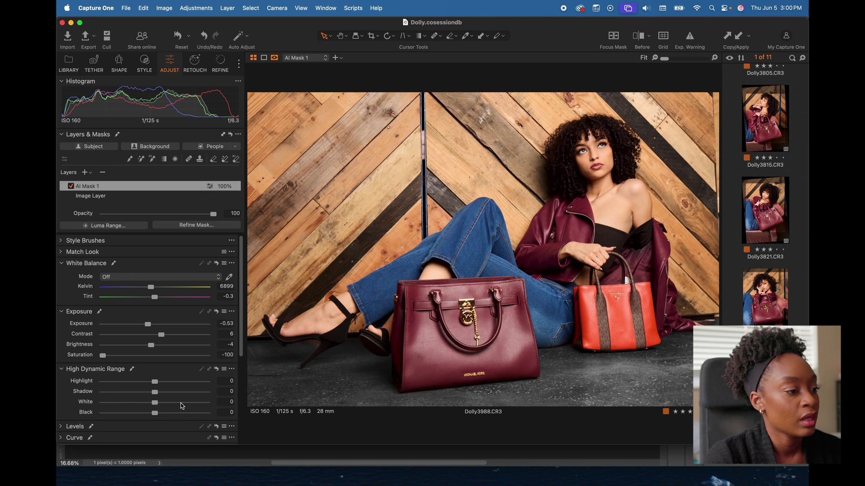
# - On AI Mask 1 of Dolly3988.CR3, raise the saturation to -62 and warm the white balance to 8010 Kelvin
pyautogui.moveTo(103, 357); pyautogui.dragTo(115, 358)
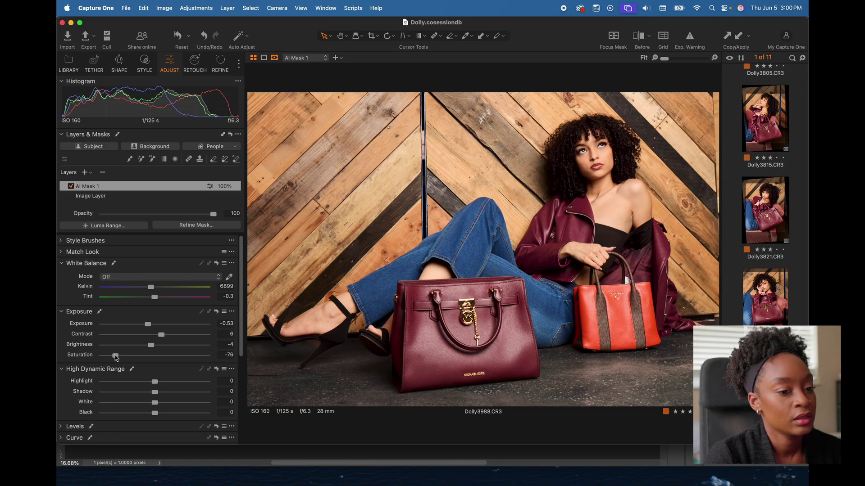
pyautogui.moveTo(116, 358)
pyautogui.mouseDown()
pyautogui.moveTo(150, 358)
pyautogui.moveTo(123, 359)
pyautogui.mouseUp()
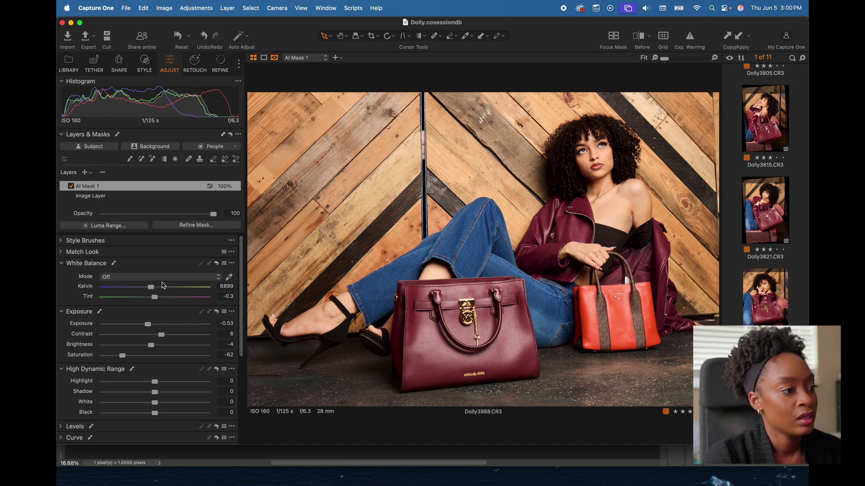
pyautogui.click(71, 186)
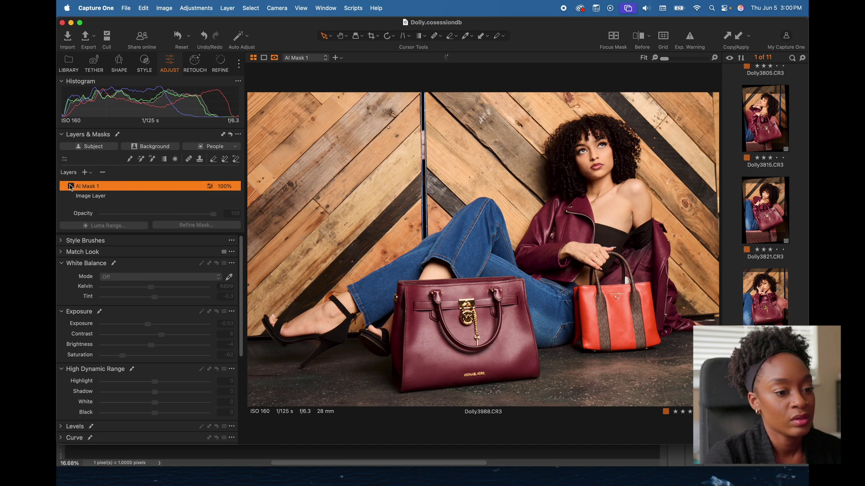
pyautogui.click(71, 186)
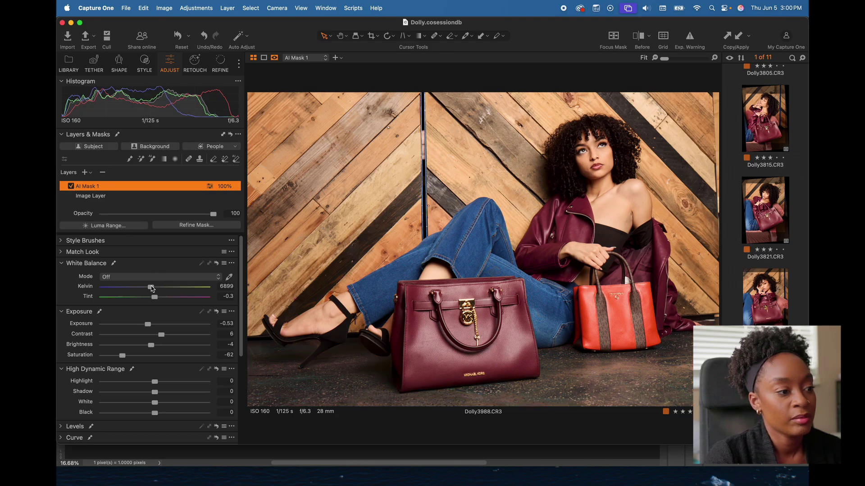
pyautogui.moveTo(152, 288); pyautogui.dragTo(160, 287)
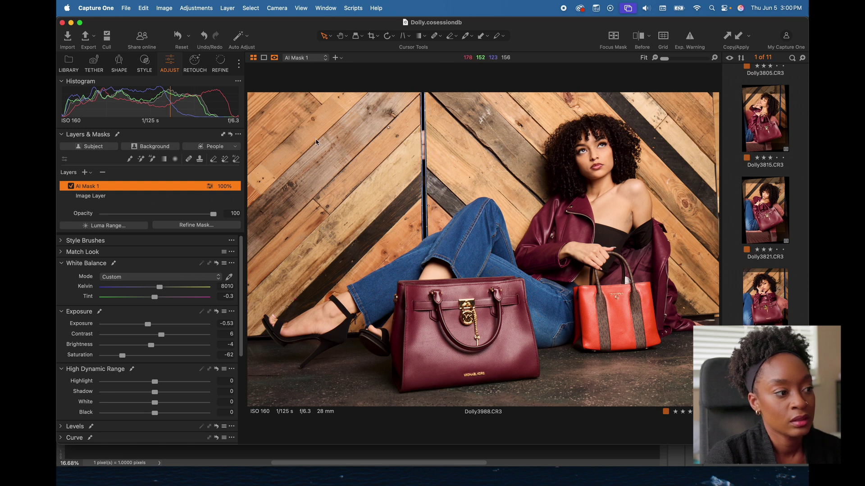
# - Switch AI Mask 1 off and on repeatedly to check its effect on the floor, leaving it enabled
pyautogui.click(71, 186)
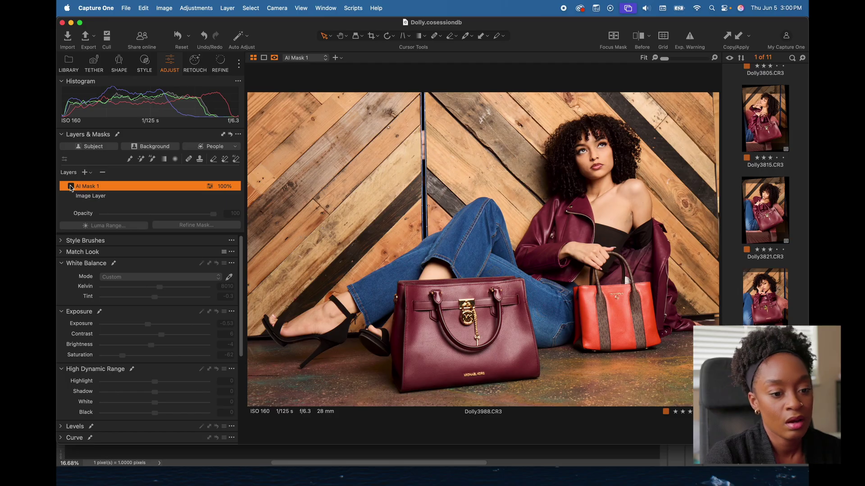
pyautogui.click(70, 186)
pyautogui.click(71, 186)
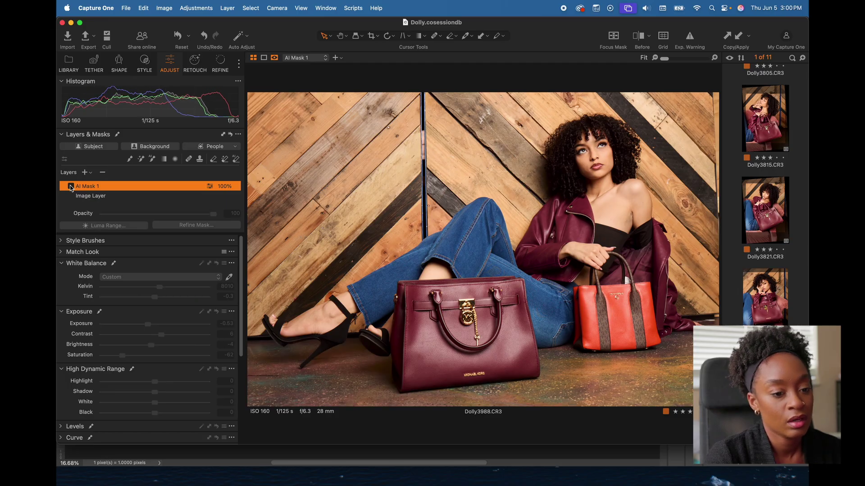
pyautogui.click(71, 186)
pyautogui.click(71, 186)
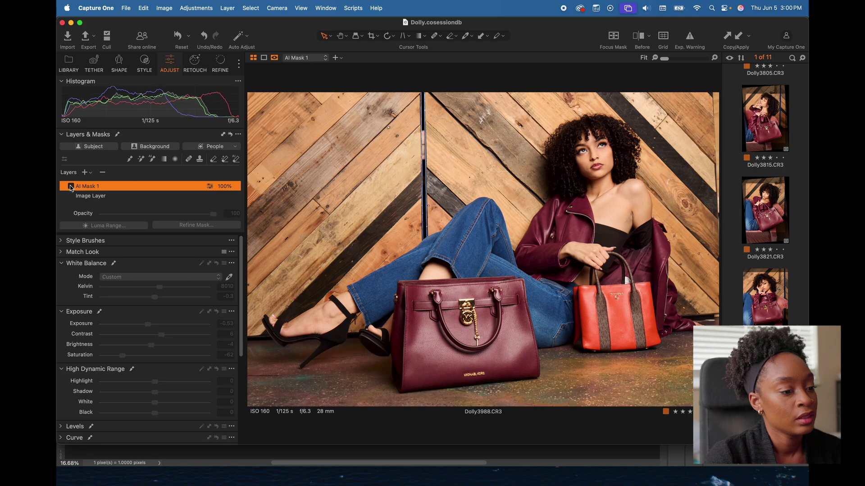
pyautogui.click(71, 186)
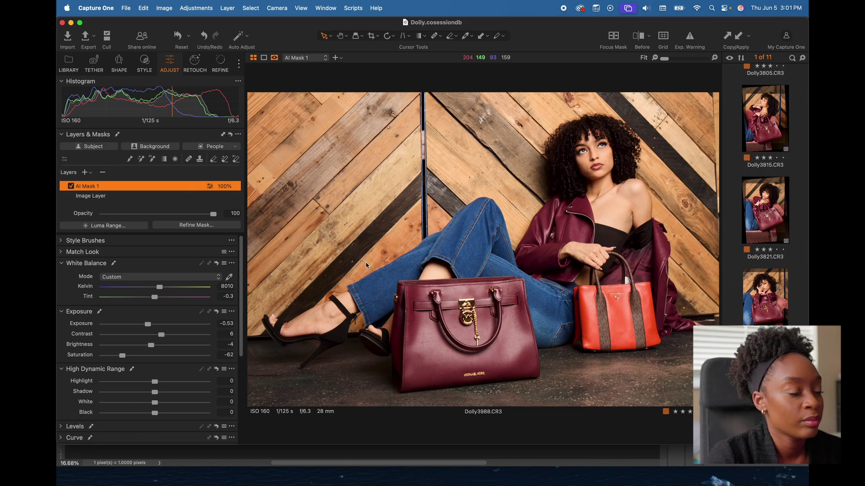
# - On the Image Layer of Dolly3988.CR3, set exposure to 0.88, highlight to -51, shadow to 10 and black to -17
pyautogui.click(133, 198)
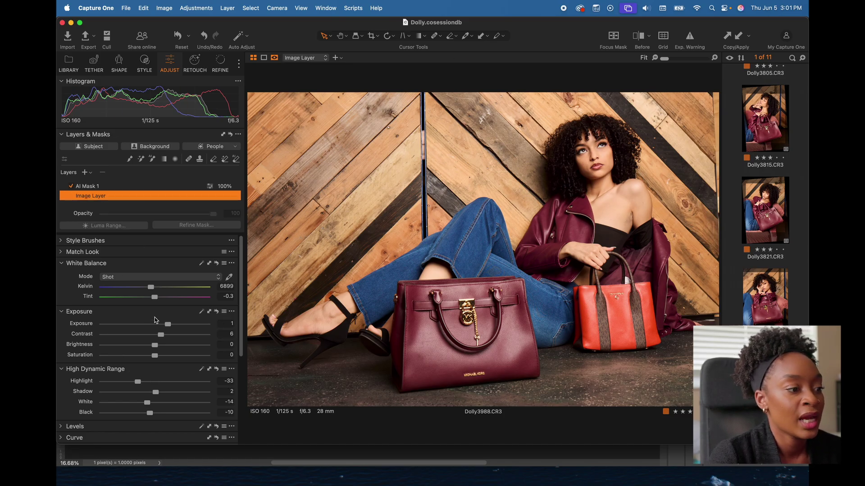
pyautogui.moveTo(168, 327); pyautogui.dragTo(166, 327)
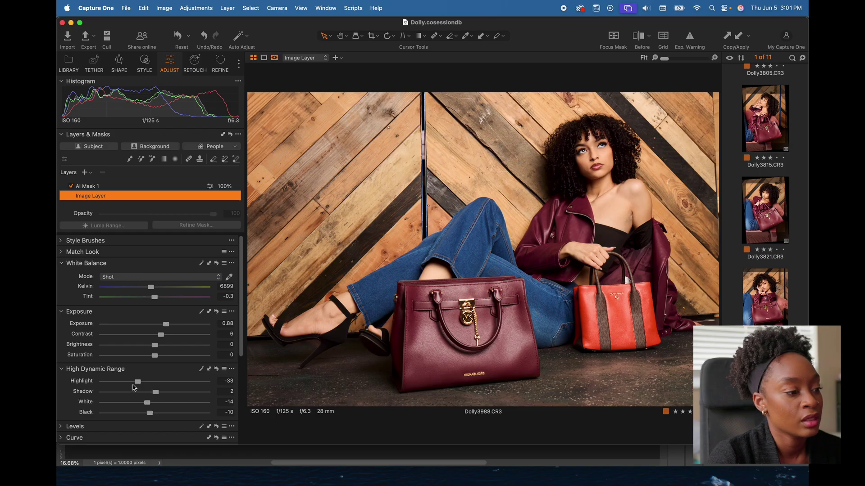
pyautogui.moveTo(137, 382); pyautogui.dragTo(128, 383)
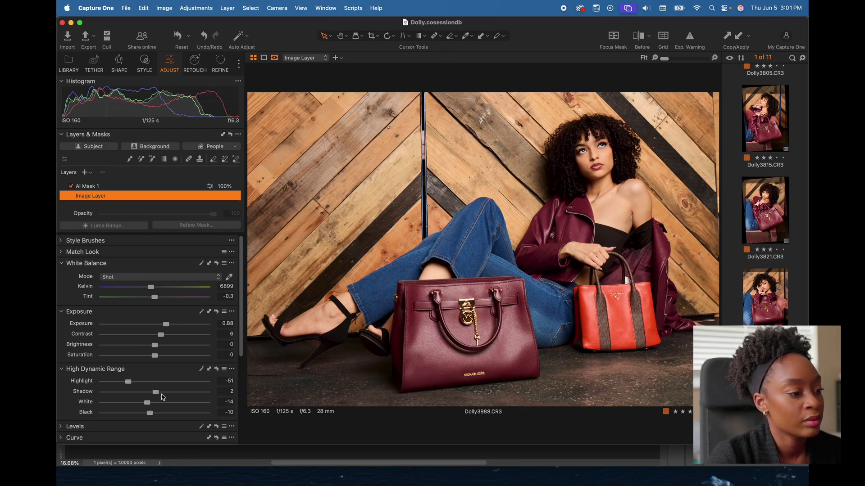
pyautogui.moveTo(156, 393); pyautogui.dragTo(158, 393)
pyautogui.moveTo(161, 394); pyautogui.dragTo(147, 417)
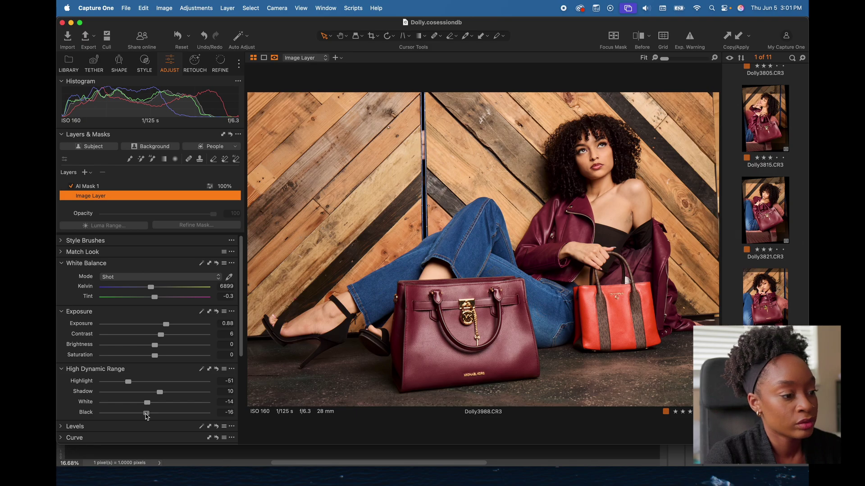
pyautogui.moveTo(147, 417); pyautogui.dragTo(147, 417)
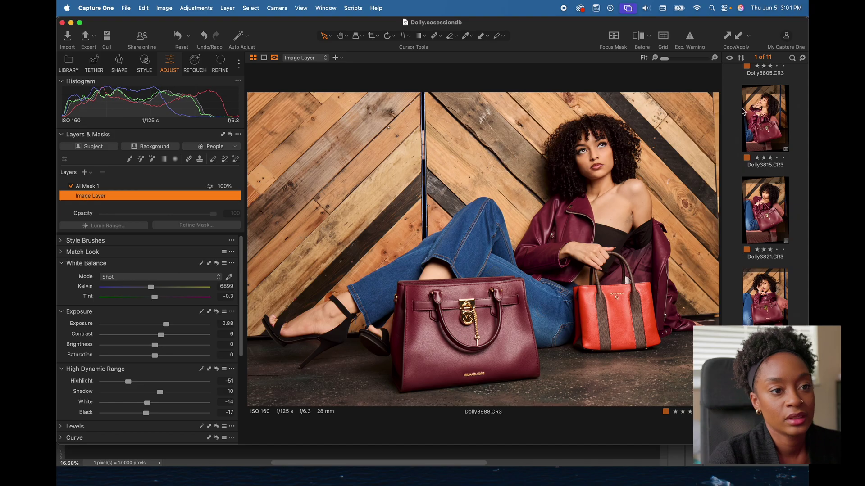
# - Compare Dolly3988.CR3 with its unedited version, and set the Image Layer's exposure to 0.51 and brightness to 6
pyautogui.click(639, 38)
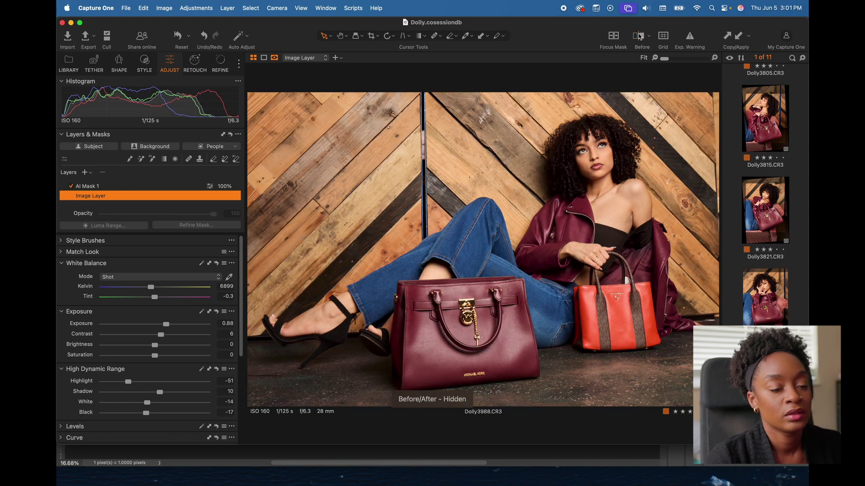
pyautogui.click(640, 37)
pyautogui.click(640, 37)
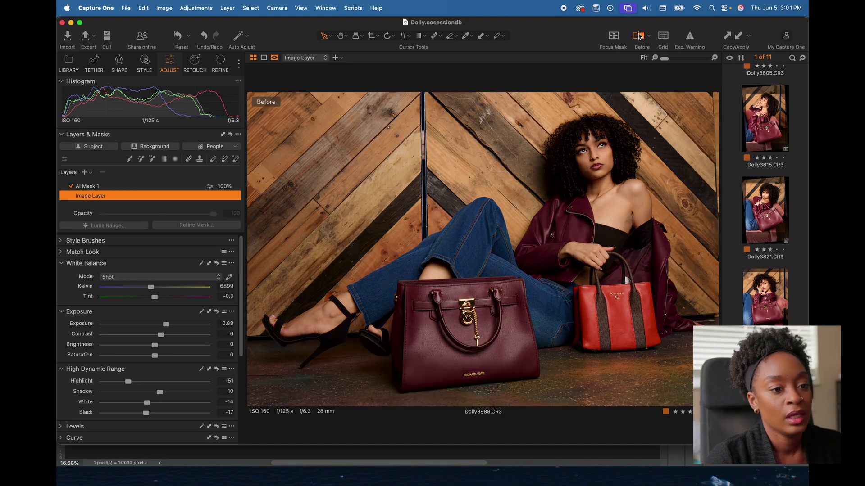
pyautogui.click(639, 37)
pyautogui.click(640, 37)
pyautogui.click(640, 37)
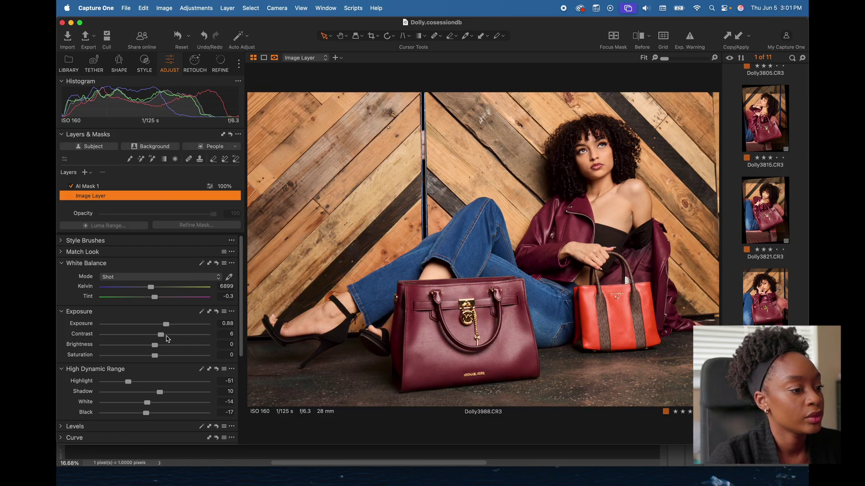
pyautogui.moveTo(167, 324); pyautogui.dragTo(163, 325)
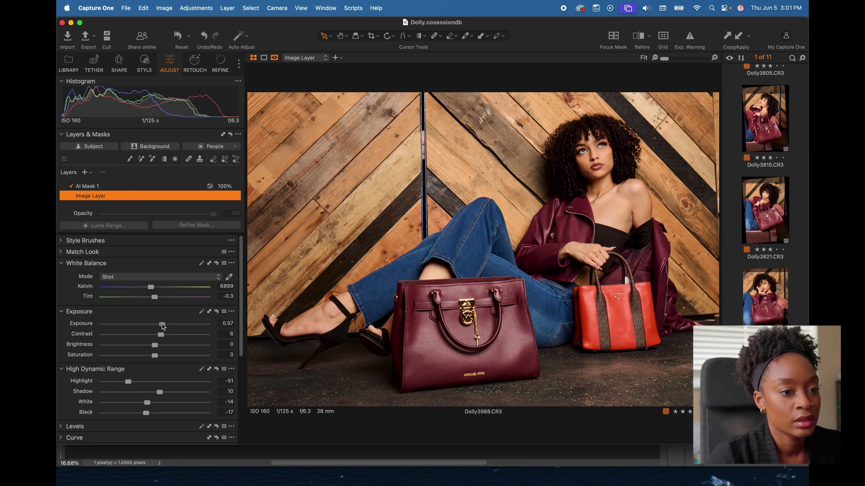
pyautogui.moveTo(163, 325); pyautogui.dragTo(163, 345)
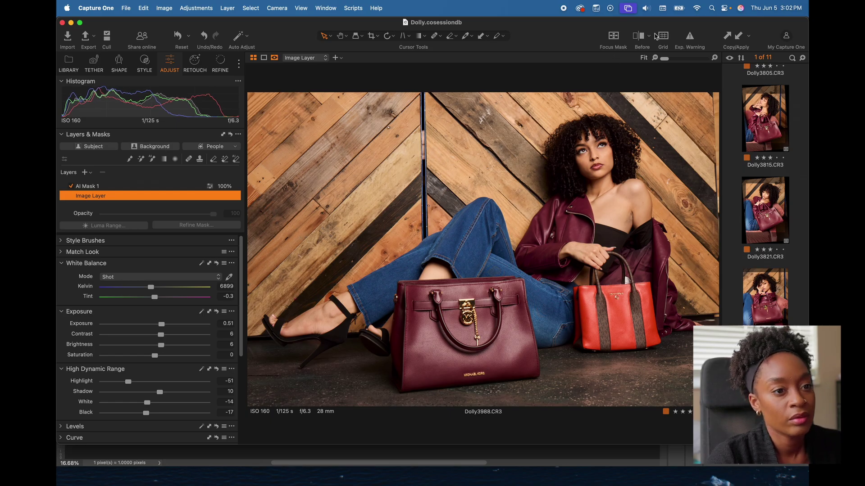
# - Recheck the edited Dolly3988.CR3 against its unedited version several times and go back to Dolly3839.CR3
pyautogui.click(640, 36)
pyautogui.click(640, 36)
pyautogui.click(640, 36)
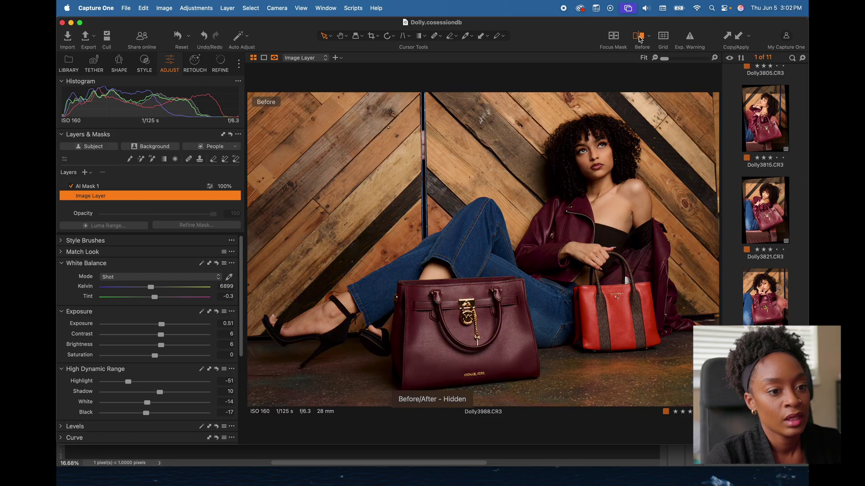
pyautogui.click(639, 37)
pyautogui.click(639, 37)
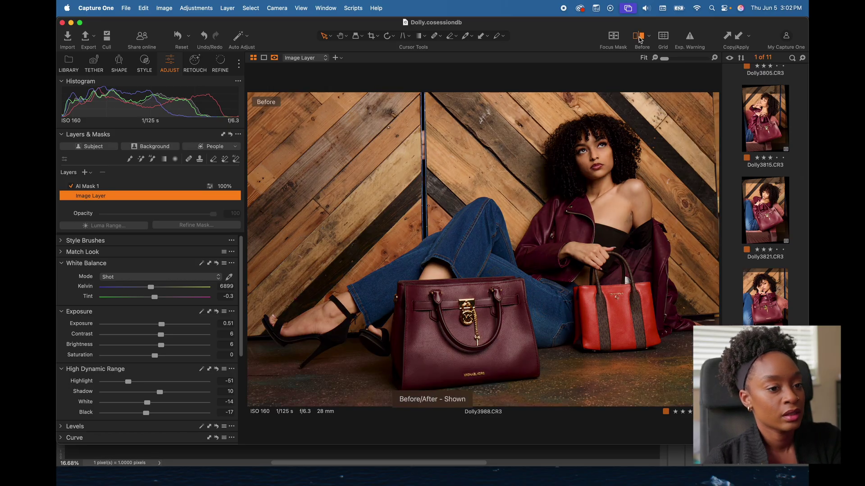
pyautogui.click(640, 37)
pyautogui.click(640, 39)
pyautogui.click(639, 38)
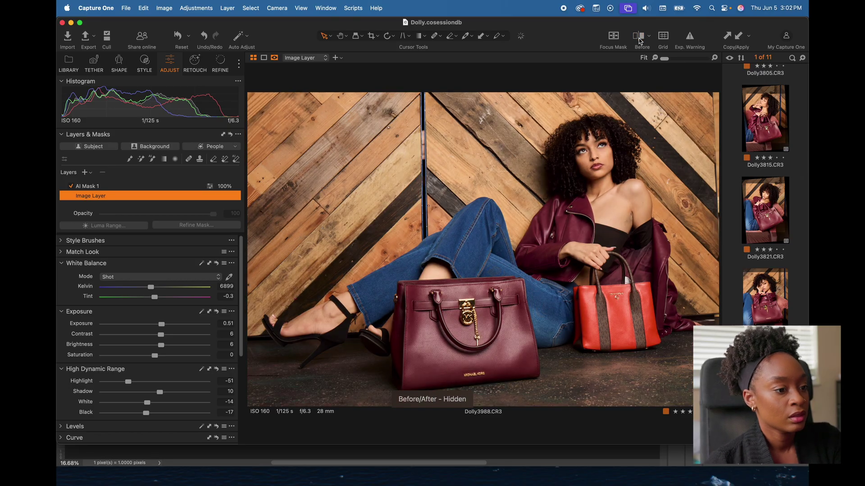
pyautogui.click(768, 313)
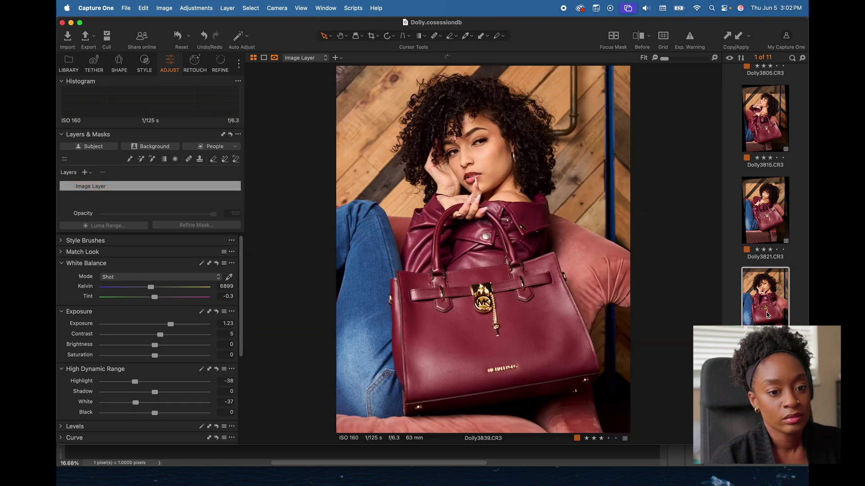
# - Review Dolly3821.CR3, Dolly3766.CR3 and the edited Dolly3766 1.tif one after another
pyautogui.click(761, 216)
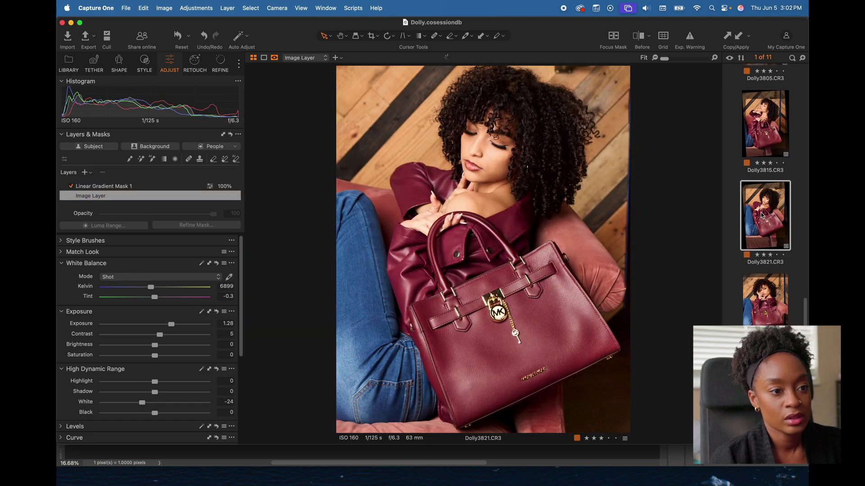
pyautogui.scroll(5, 761, 215)
pyautogui.scroll(3, 761, 216)
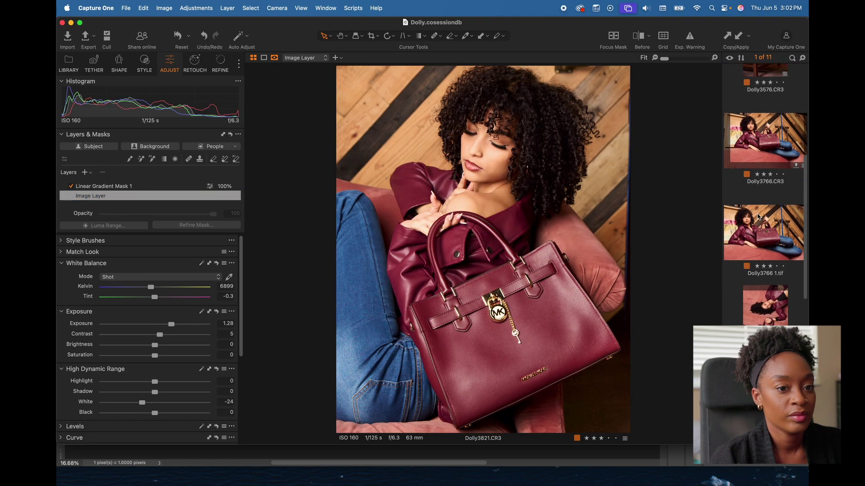
pyautogui.click(755, 148)
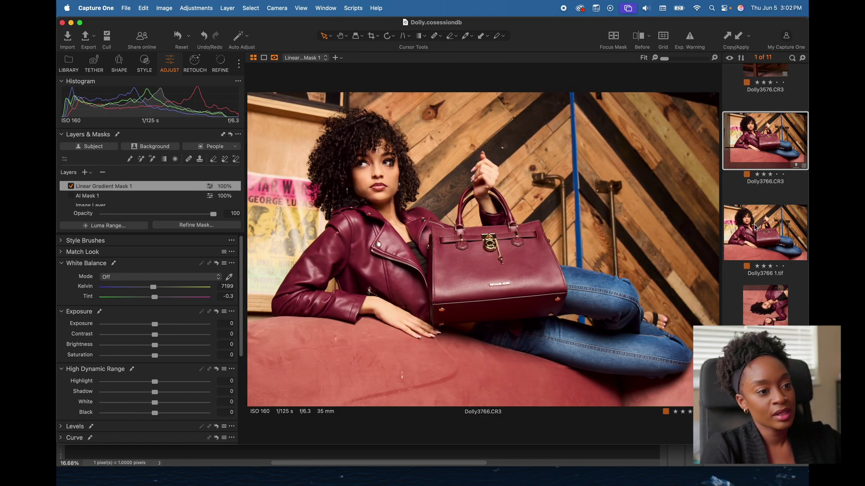
pyautogui.click(756, 228)
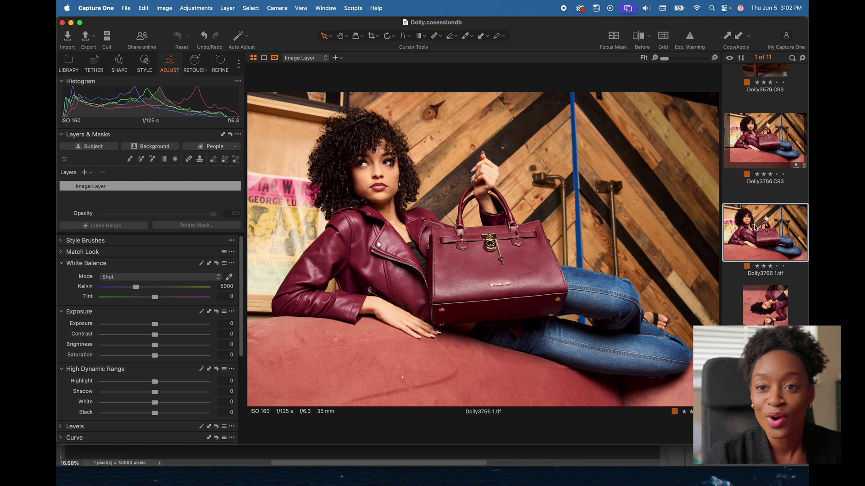
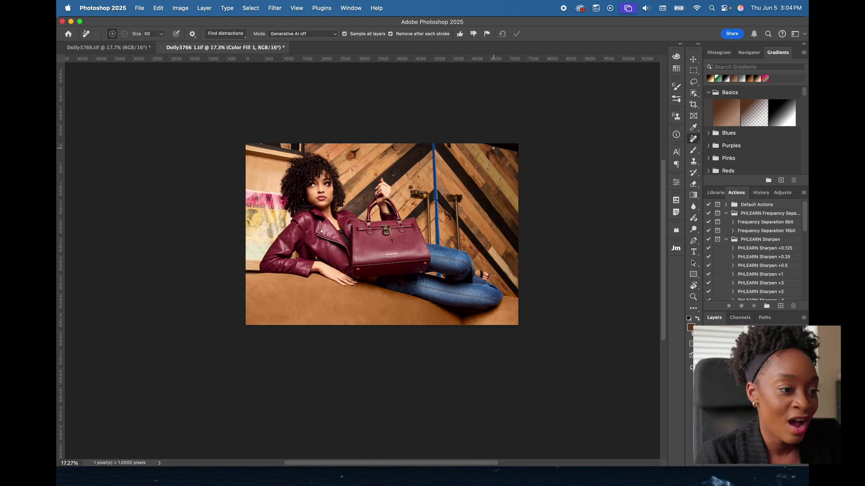
# - In Photoshop, set the Color Fill 1 layer of Dolly3766 1.tif to color #834e16 and look through the layer's blend modes
pyautogui.scroll(5, 469, 218)
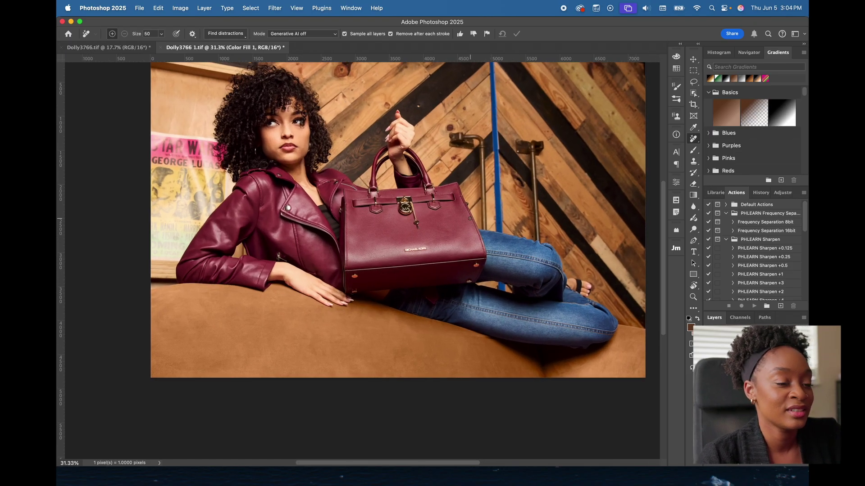
pyautogui.scroll(-2, 470, 219)
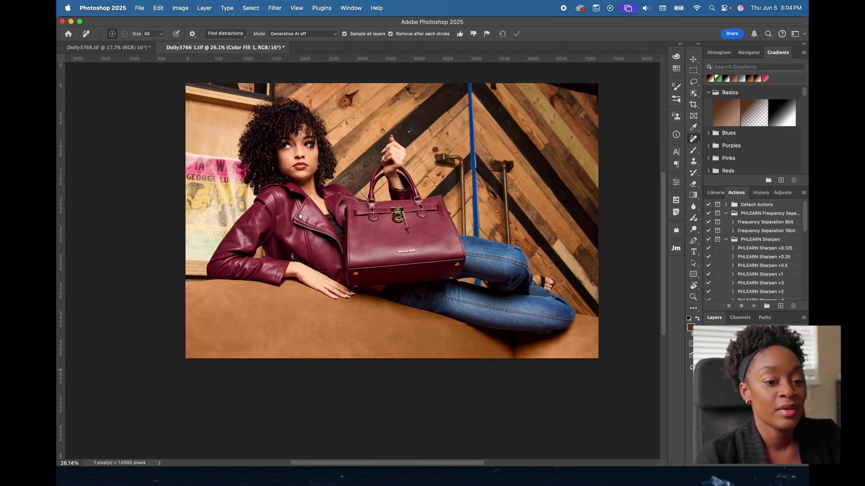
pyautogui.doubleClick(716, 361)
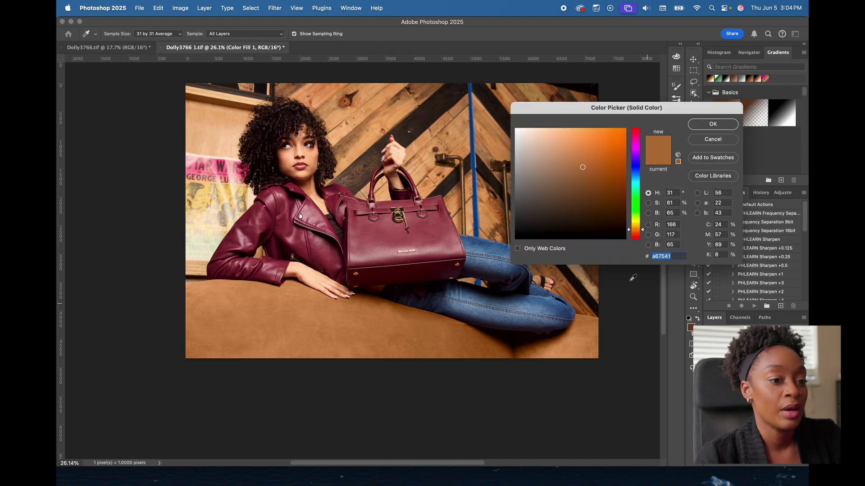
pyautogui.moveTo(583, 168)
pyautogui.mouseDown()
pyautogui.moveTo(615, 188)
pyautogui.moveTo(615, 219)
pyautogui.moveTo(616, 180)
pyautogui.moveTo(607, 181)
pyautogui.mouseUp()
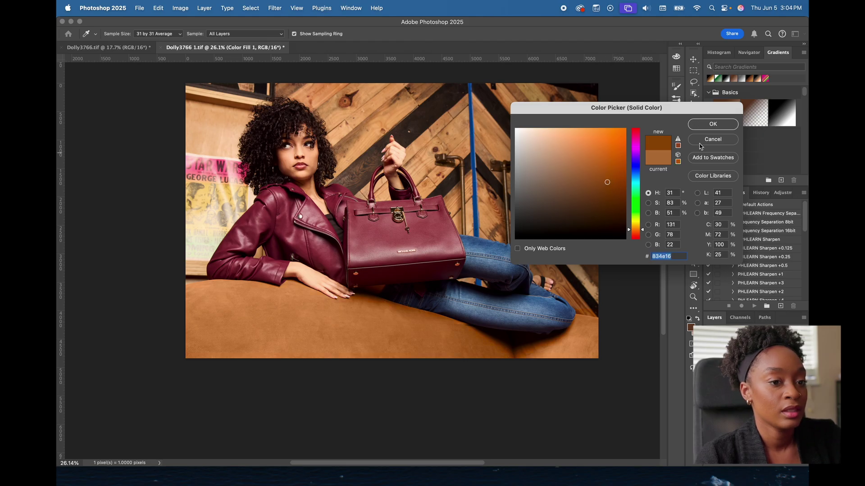
pyautogui.click(709, 125)
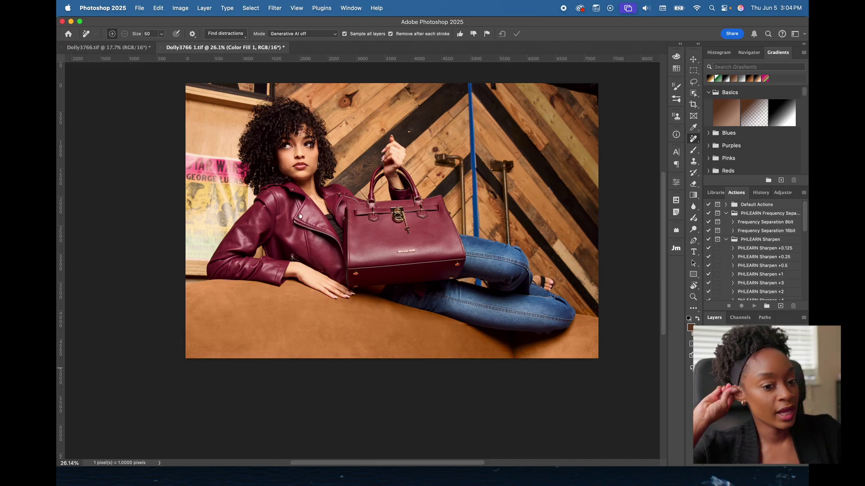
pyautogui.click(721, 331)
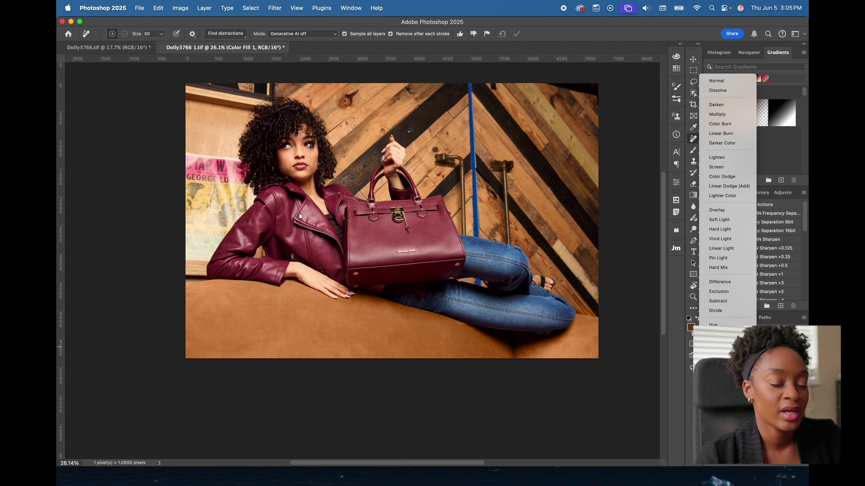
pyautogui.press('Escape')
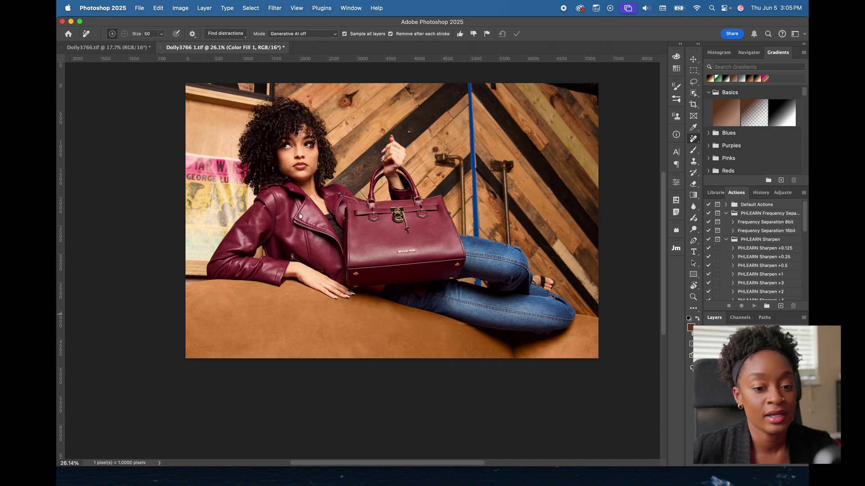
# - Select the Background copy layer and add a new empty layer above it for markup
pyautogui.hotkey('alt', '[')
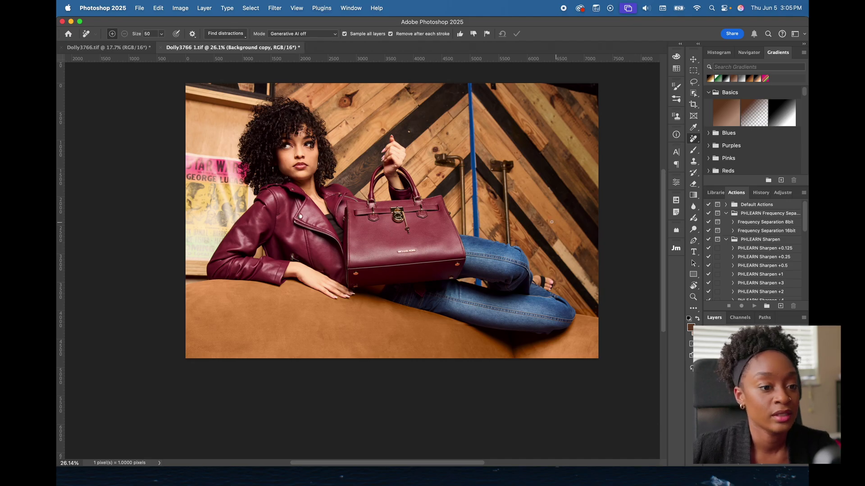
pyautogui.scroll(5, 551, 222)
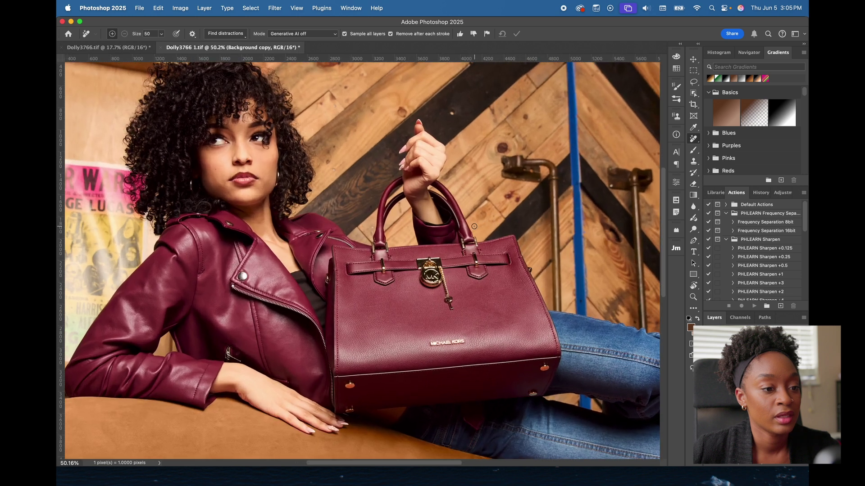
pyautogui.scroll(-4, 474, 226)
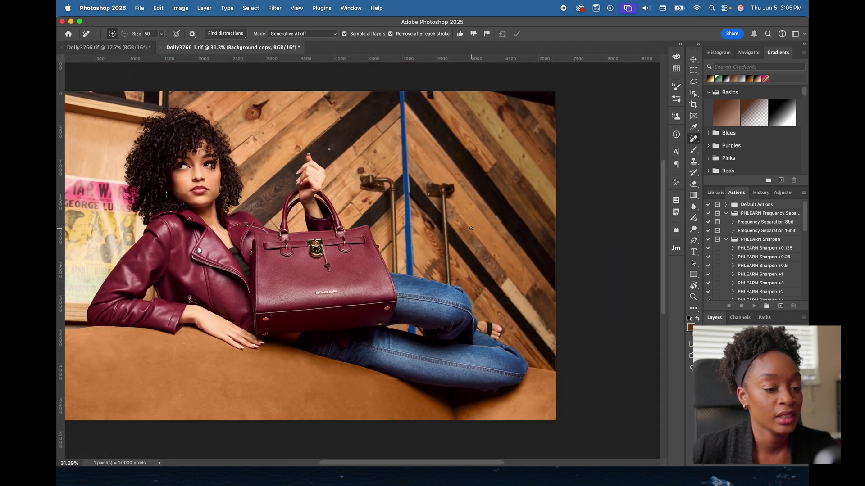
pyautogui.scroll(3, 471, 228)
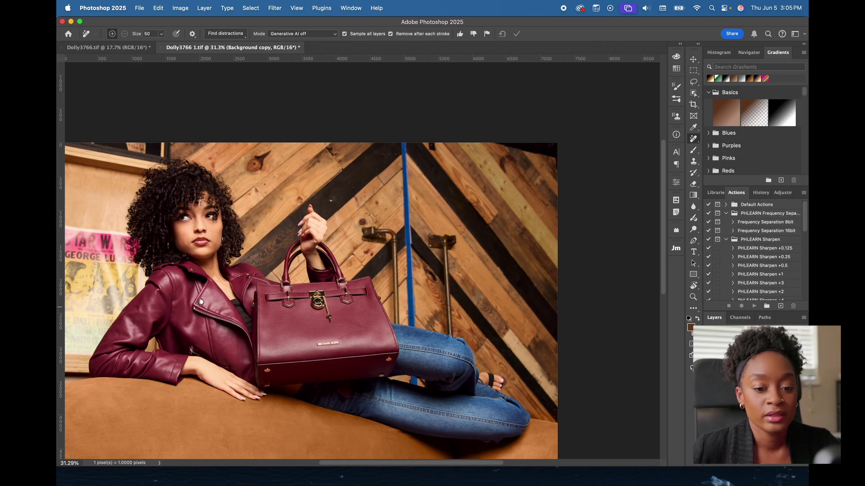
pyautogui.click(781, 465)
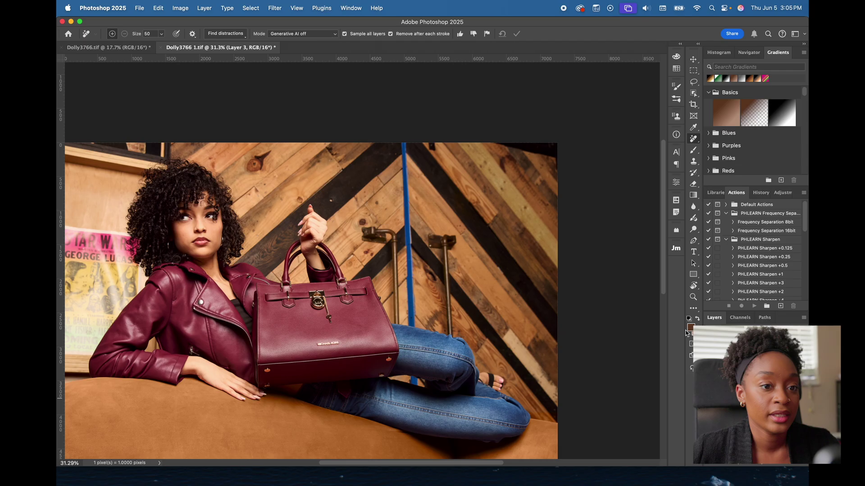
# - Set up the Brush tool with foreground color #be1010 and a size of 90 px
pyautogui.click(694, 151)
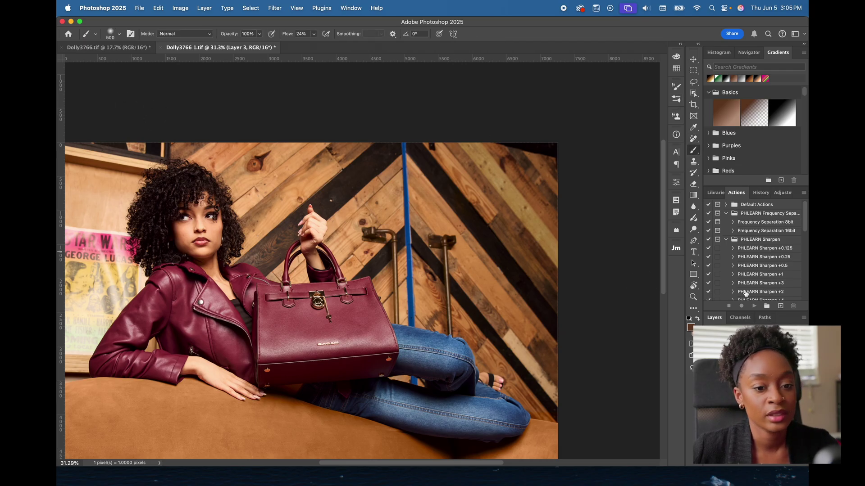
pyautogui.click(691, 327)
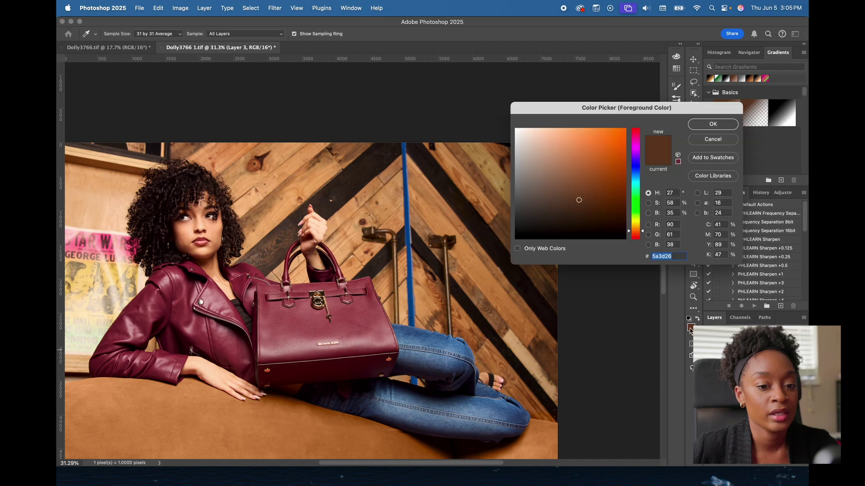
pyautogui.moveTo(637, 237); pyautogui.dragTo(638, 244)
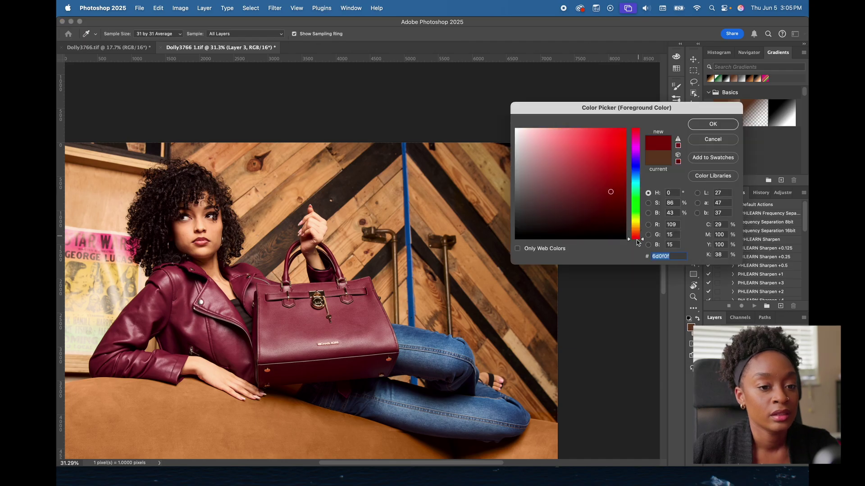
pyautogui.moveTo(579, 195); pyautogui.dragTo(616, 156)
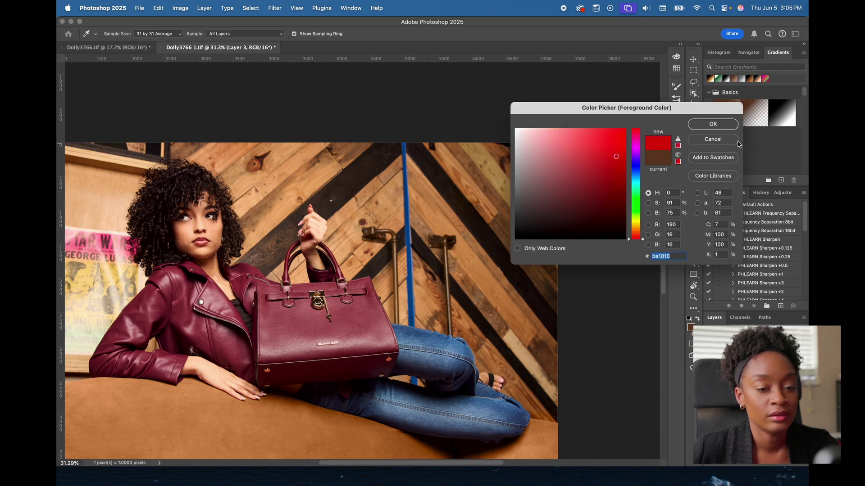
pyautogui.click(692, 123)
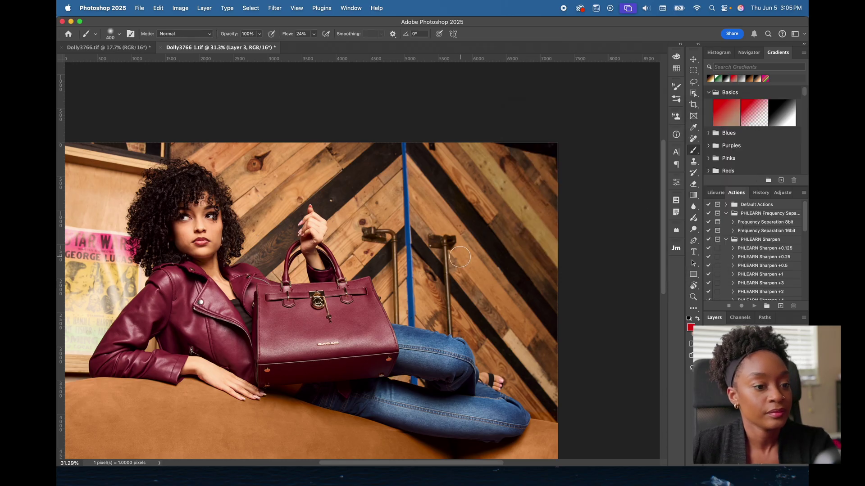
pyautogui.press('[')
pyautogui.press('[')
pyautogui.press('[')
pyautogui.press('[')
pyautogui.press('[')
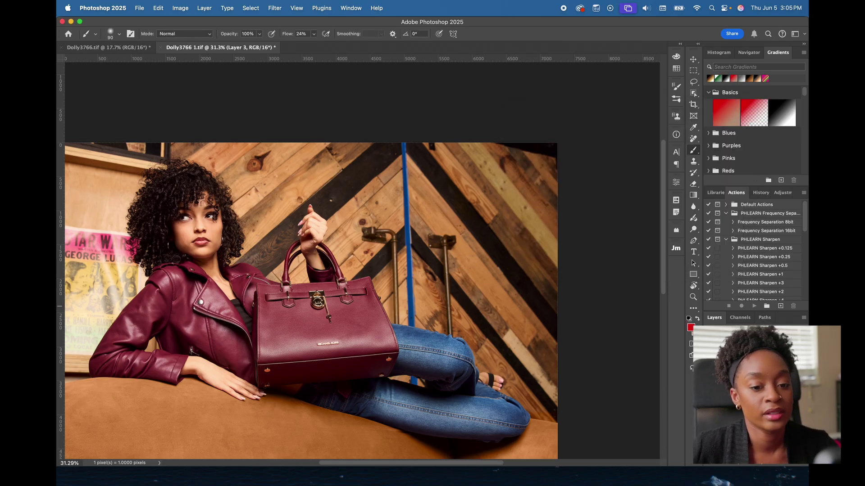
# - Hide the brown color fill on the sofa to show its original red color
pyautogui.hotkey('alt', 'BackSpace')
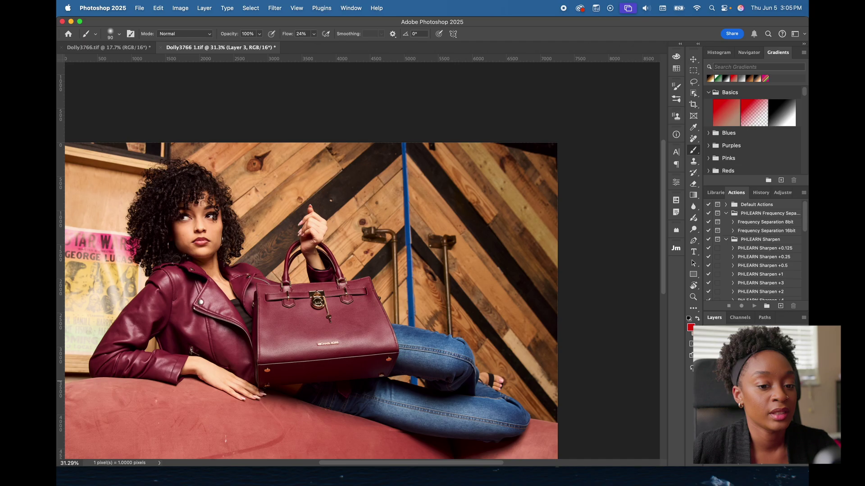
pyautogui.press('super+z')
pyautogui.press('super+shift+z')
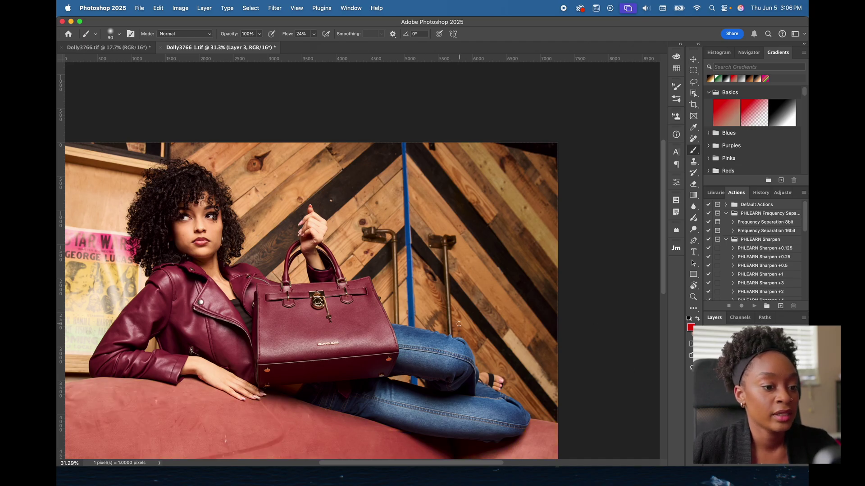
# - Paint a trial stroke around the wall pipe farthest from the model, and set the brush flow to 100% and hardness to 66%
pyautogui.moveTo(458, 324)
pyautogui.mouseDown()
pyautogui.moveTo(471, 259)
pyautogui.moveTo(435, 227)
pyautogui.mouseUp()
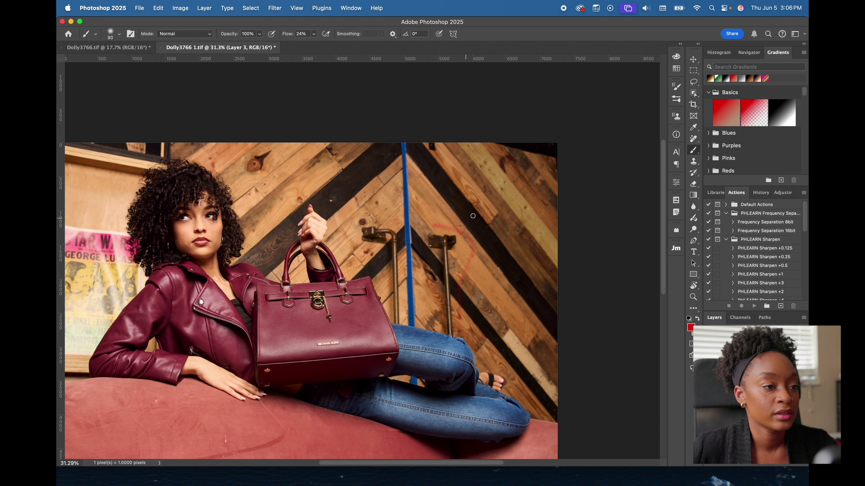
pyautogui.click(313, 38)
pyautogui.click(345, 43)
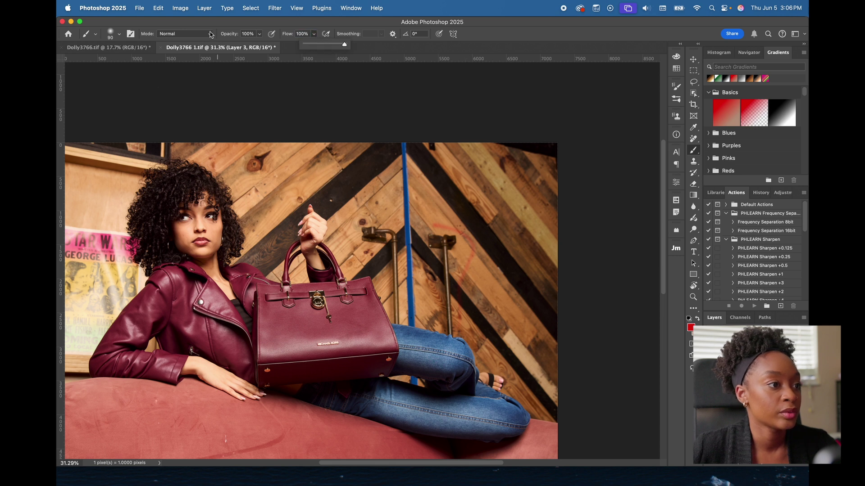
pyautogui.click(118, 34)
pyautogui.moveTo(131, 79); pyautogui.dragTo(142, 81)
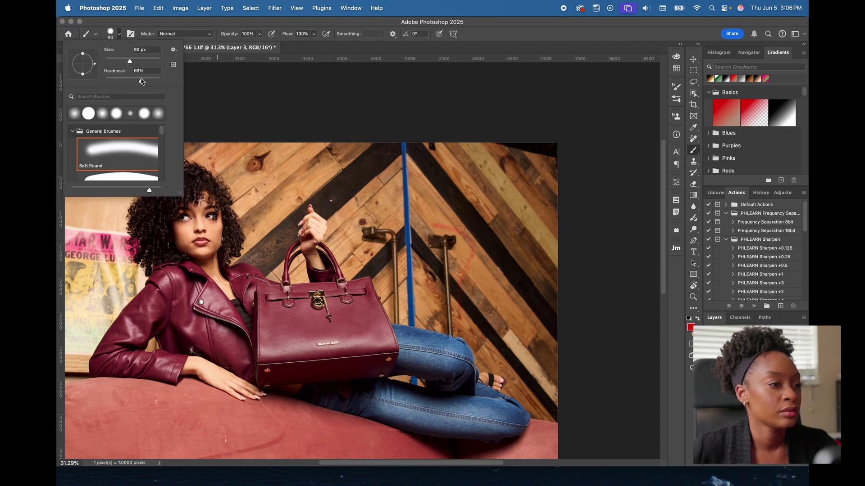
# - Outline the two wall pipes and the vertical blue strip between them with red brush strokes
pyautogui.moveTo(466, 306)
pyautogui.mouseDown()
pyautogui.moveTo(448, 302)
pyautogui.moveTo(473, 265)
pyautogui.moveTo(457, 233)
pyautogui.moveTo(426, 229)
pyautogui.moveTo(444, 312)
pyautogui.moveTo(475, 293)
pyautogui.mouseUp()
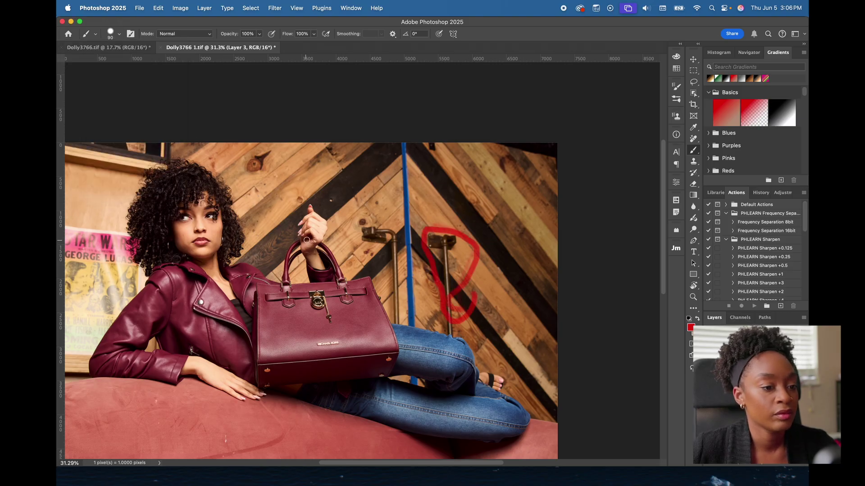
pyautogui.moveTo(413, 200)
pyautogui.mouseDown()
pyautogui.moveTo(412, 178)
pyautogui.moveTo(393, 168)
pyautogui.moveTo(393, 265)
pyautogui.moveTo(438, 258)
pyautogui.moveTo(439, 201)
pyautogui.mouseUp()
pyautogui.moveTo(374, 234)
pyautogui.mouseDown()
pyautogui.moveTo(369, 249)
pyautogui.moveTo(396, 315)
pyautogui.mouseUp()
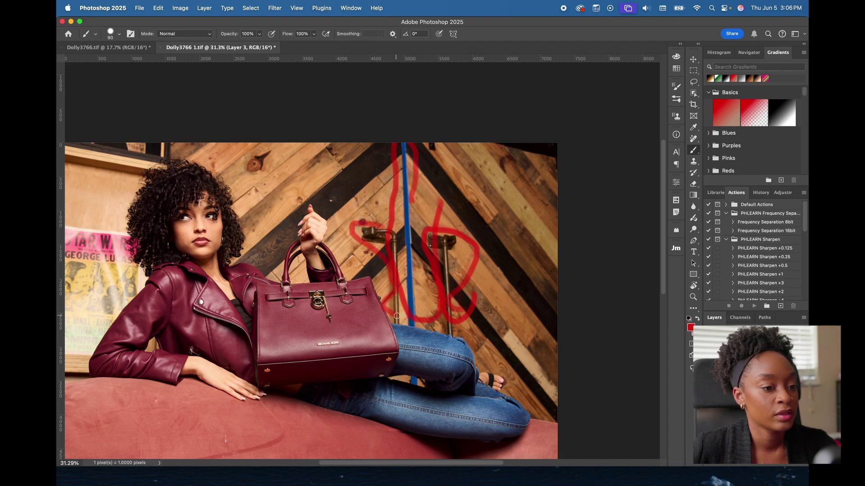
# - Mark the crease below the model's hand and the spots on the sofa with red brush strokes and dots
pyautogui.hscroll(-2, 544, 305)
pyautogui.scroll(-1, 544, 305)
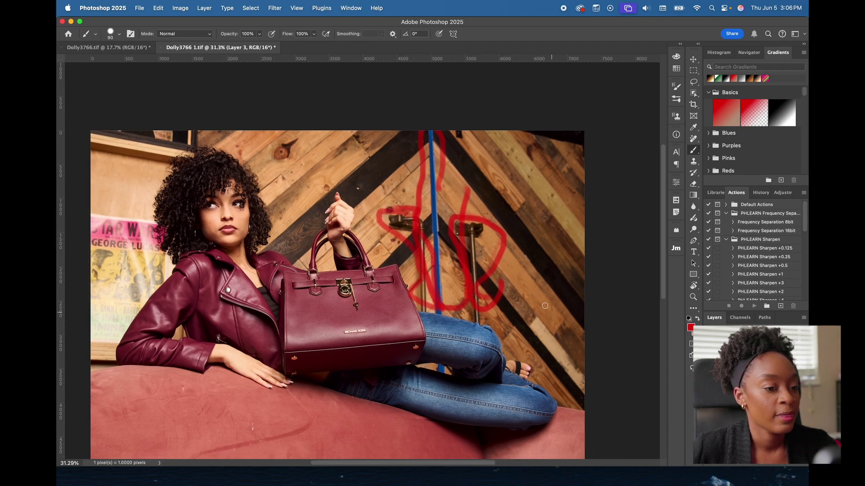
pyautogui.hscroll(-3, 544, 305)
pyautogui.scroll(2, 479, 307)
pyautogui.scroll(-1, 197, 242)
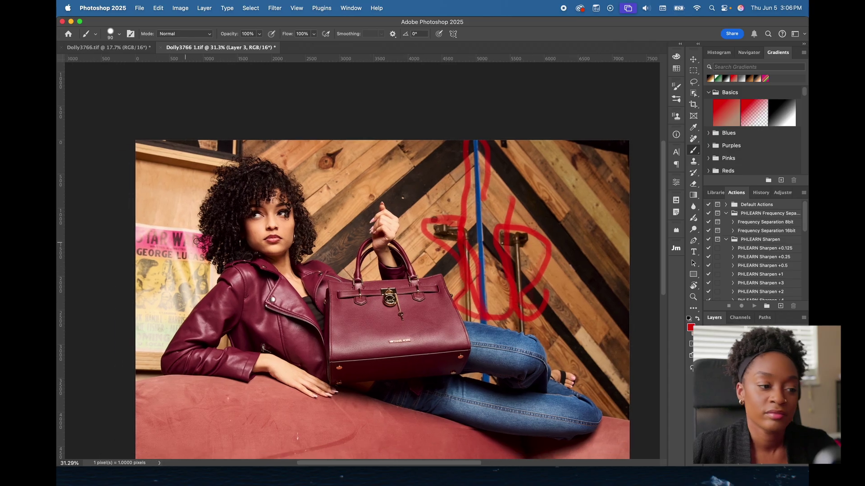
pyautogui.scroll(-4, 188, 238)
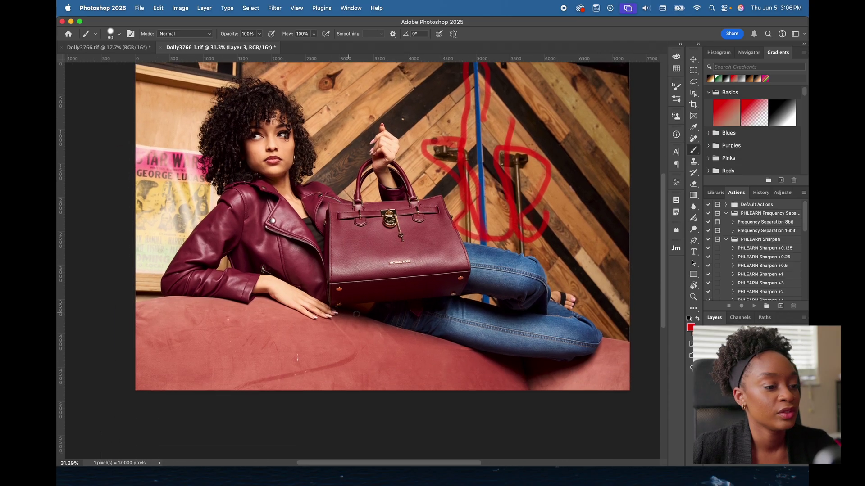
pyautogui.moveTo(335, 311)
pyautogui.mouseDown()
pyautogui.moveTo(346, 322)
pyautogui.moveTo(313, 351)
pyautogui.moveTo(212, 374)
pyautogui.mouseUp()
pyautogui.moveTo(299, 343); pyautogui.dragTo(280, 344)
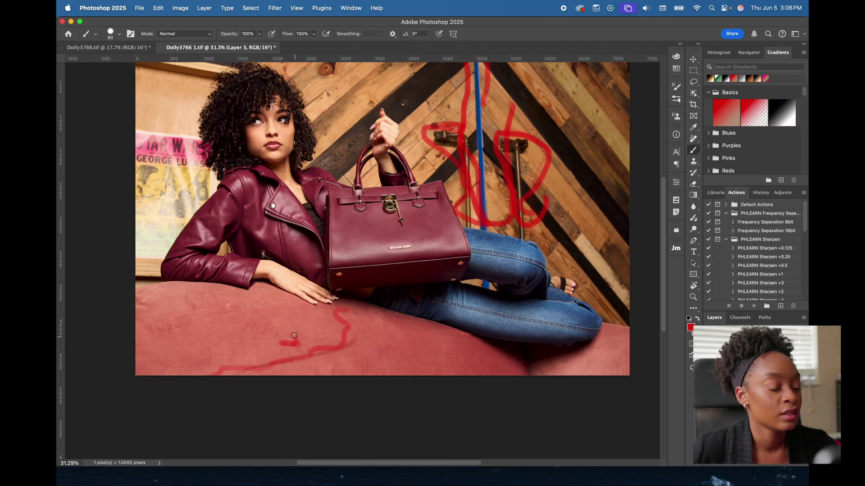
pyautogui.click(266, 332)
pyautogui.click(271, 333)
pyautogui.click(244, 325)
pyautogui.click(223, 307)
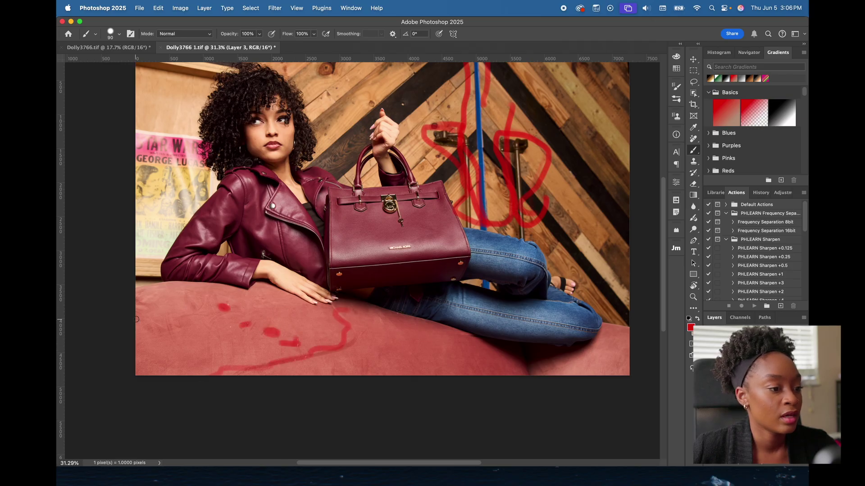
# - Mark the remaining sofa creases and outline the wall poster and the wooden frame above it with red brush strokes
pyautogui.moveTo(137, 321); pyautogui.dragTo(166, 322)
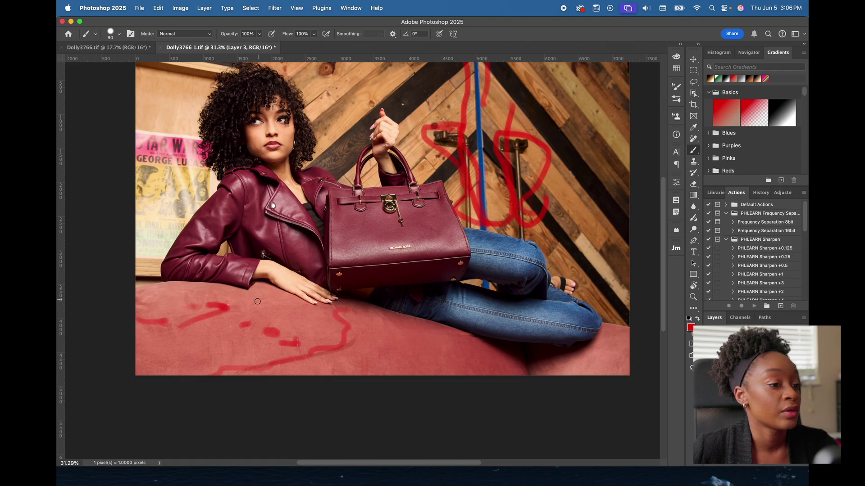
pyautogui.scroll(3, 250, 283)
pyautogui.hscroll(-3, 250, 283)
pyautogui.scroll(1, 250, 283)
pyautogui.hscroll(-1, 251, 283)
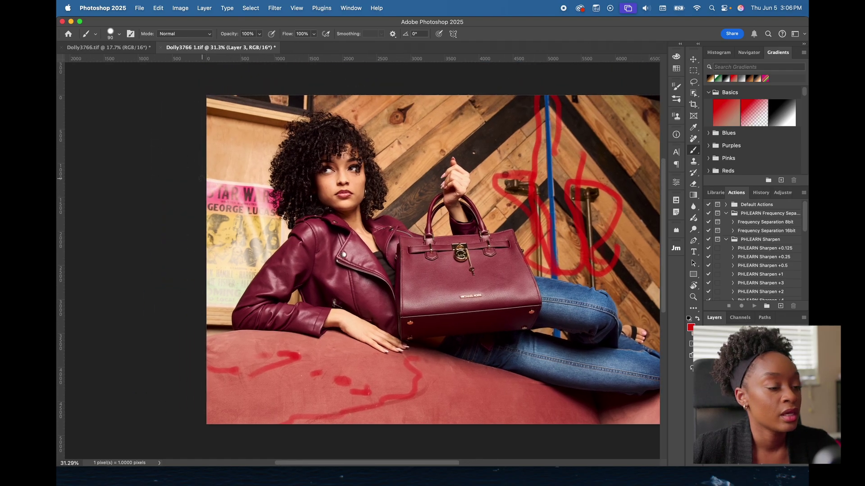
pyautogui.moveTo(203, 178)
pyautogui.mouseDown()
pyautogui.moveTo(274, 182)
pyautogui.moveTo(281, 192)
pyautogui.moveTo(284, 241)
pyautogui.moveTo(208, 311)
pyautogui.mouseUp()
pyautogui.moveTo(207, 249)
pyautogui.mouseDown()
pyautogui.moveTo(209, 220)
pyautogui.moveTo(200, 199)
pyautogui.moveTo(255, 178)
pyautogui.moveTo(314, 184)
pyautogui.moveTo(308, 153)
pyautogui.mouseUp()
# - Reduce the brush size to 8 and circle the blemishes beside the model's mouth and on her cheek in red
pyautogui.scroll(3, 204, 204)
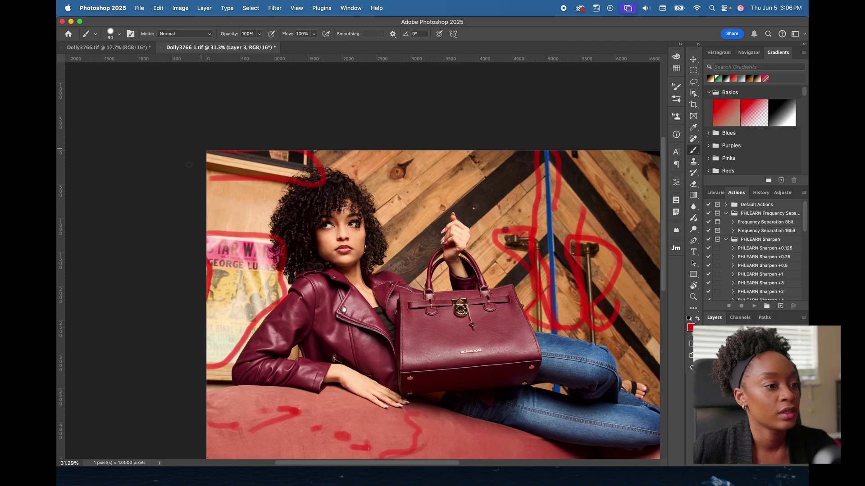
pyautogui.scroll(3, 456, 258)
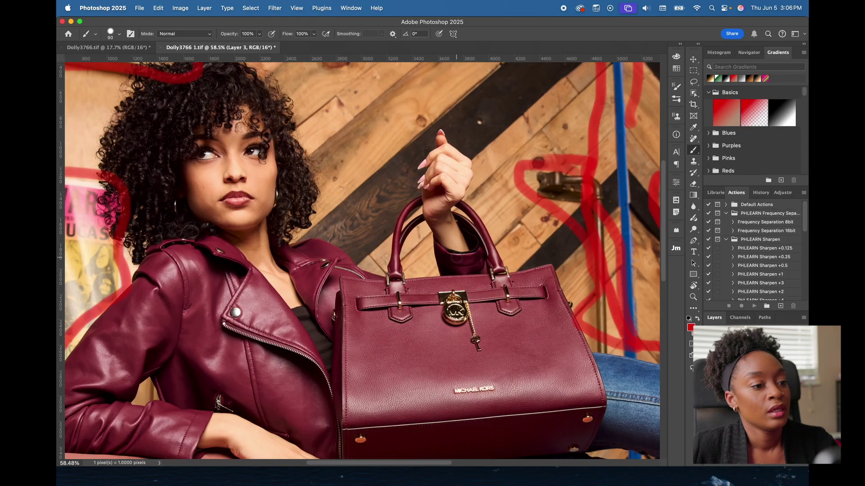
pyautogui.scroll(5, 456, 258)
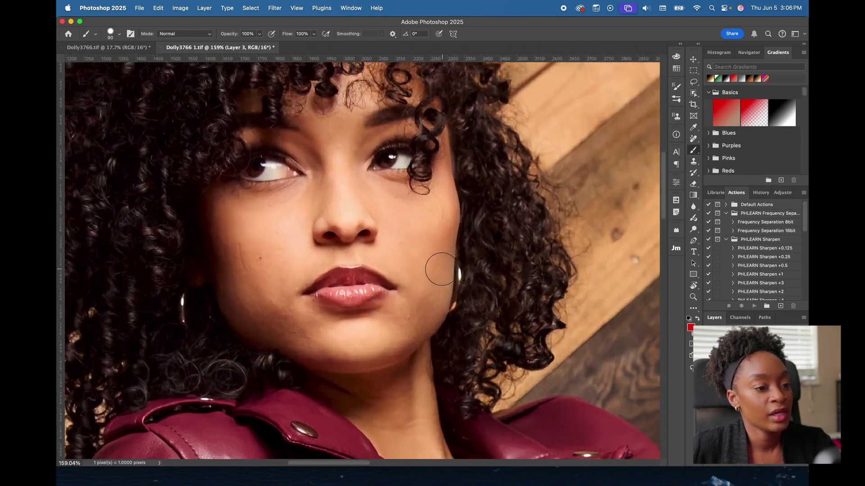
pyautogui.scroll(2, 441, 269)
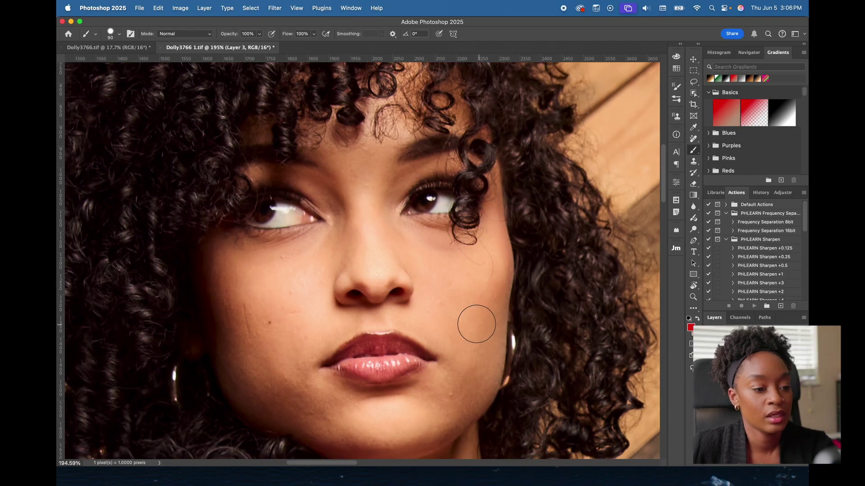
pyautogui.press('[')
pyautogui.press('[')
pyautogui.press('[')
pyautogui.press('[')
pyautogui.press('[')
pyautogui.press('[')
pyautogui.press('[')
pyautogui.press('[')
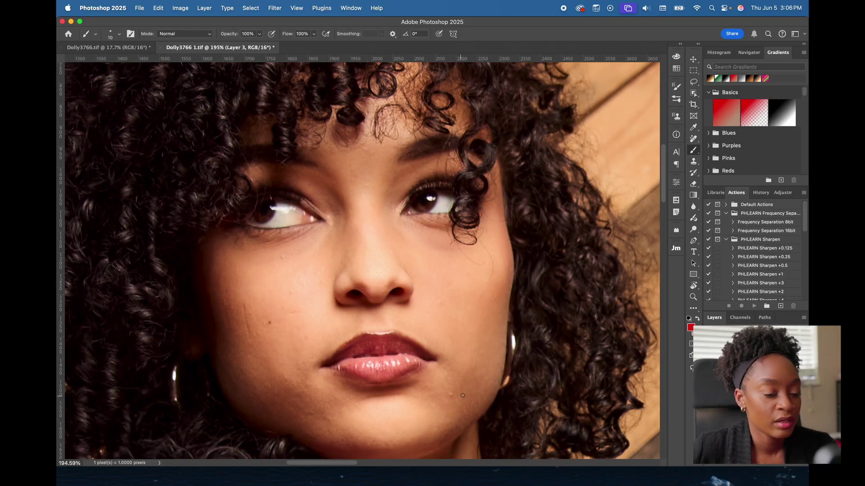
pyautogui.press('[')
pyautogui.press('[')
pyautogui.moveTo(451, 391)
pyautogui.mouseDown()
pyautogui.moveTo(442, 390)
pyautogui.moveTo(451, 391)
pyautogui.mouseUp()
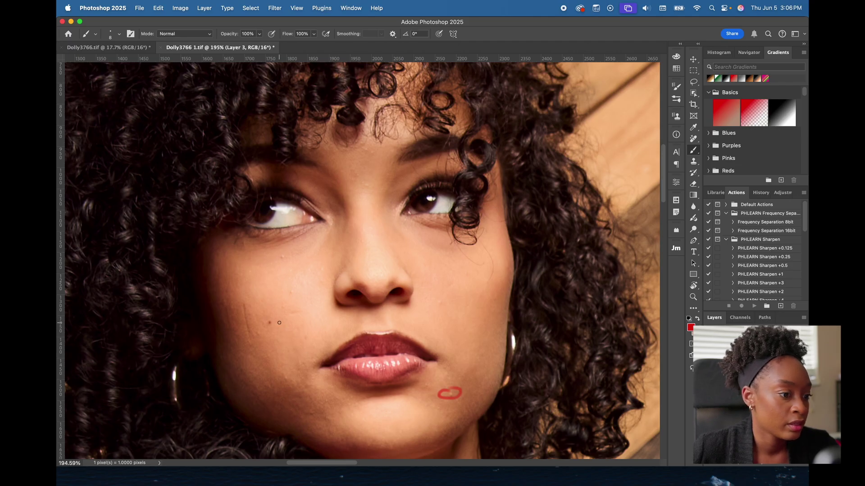
pyautogui.moveTo(279, 322)
pyautogui.mouseDown()
pyautogui.moveTo(244, 314)
pyautogui.moveTo(265, 333)
pyautogui.moveTo(255, 305)
pyautogui.mouseUp()
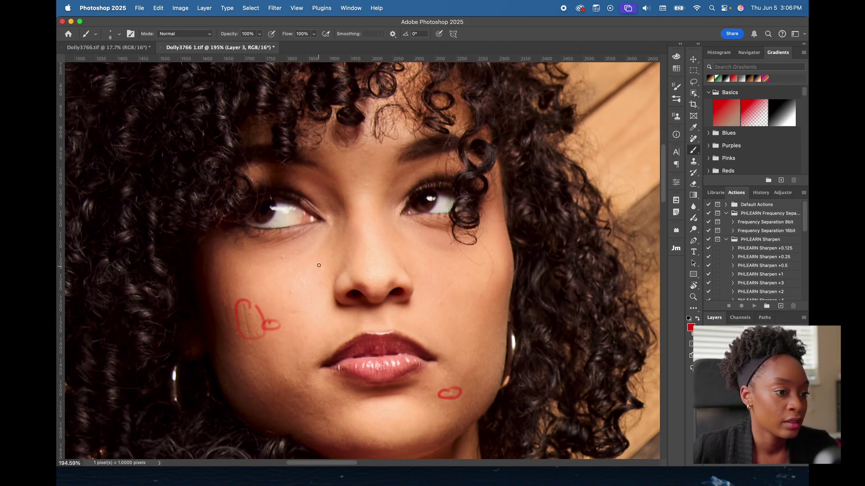
# - Outline the areas under both eyes and the curl hanging over one eye in red
pyautogui.moveTo(332, 227)
pyautogui.mouseDown()
pyautogui.moveTo(225, 241)
pyautogui.moveTo(288, 266)
pyautogui.moveTo(334, 230)
pyautogui.mouseUp()
pyautogui.moveTo(407, 223)
pyautogui.mouseDown()
pyautogui.moveTo(454, 256)
pyautogui.moveTo(491, 242)
pyautogui.moveTo(472, 227)
pyautogui.moveTo(405, 222)
pyautogui.mouseUp()
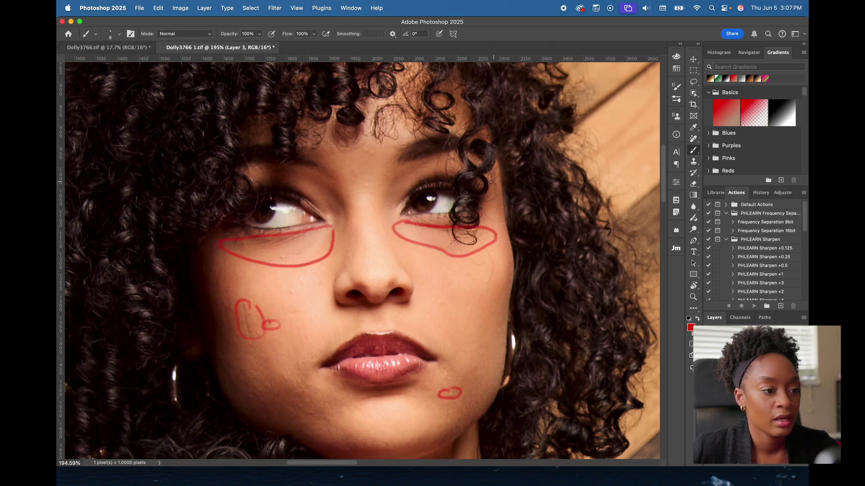
pyautogui.scroll(2, 486, 186)
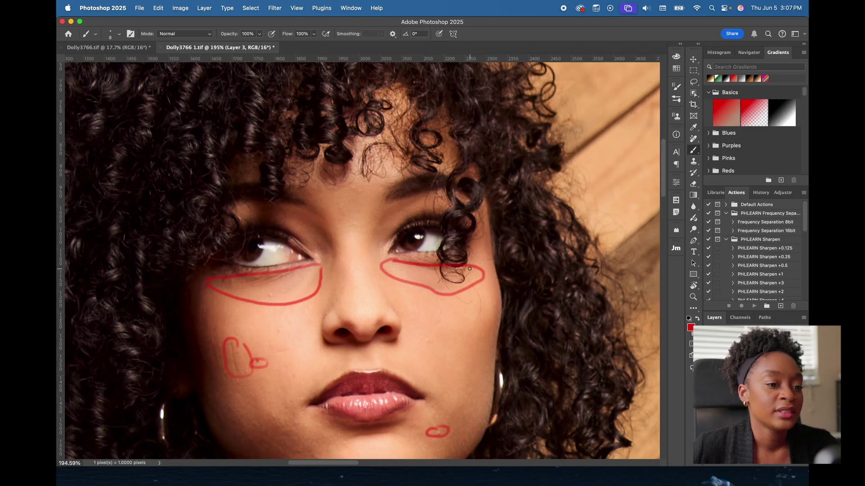
pyautogui.moveTo(470, 269)
pyautogui.mouseDown()
pyautogui.moveTo(486, 236)
pyautogui.moveTo(480, 206)
pyautogui.moveTo(472, 182)
pyautogui.moveTo(448, 182)
pyautogui.moveTo(432, 218)
pyautogui.moveTo(435, 255)
pyautogui.moveTo(449, 277)
pyautogui.moveTo(480, 280)
pyautogui.moveTo(495, 246)
pyautogui.mouseUp()
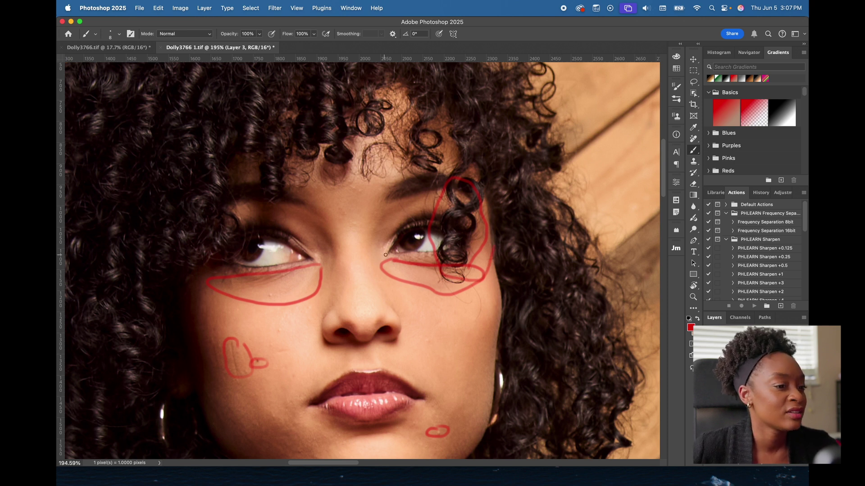
# - Circle the blemishes and uneven skin along the model's lower cheek and jawline in red
pyautogui.scroll(-5, 385, 255)
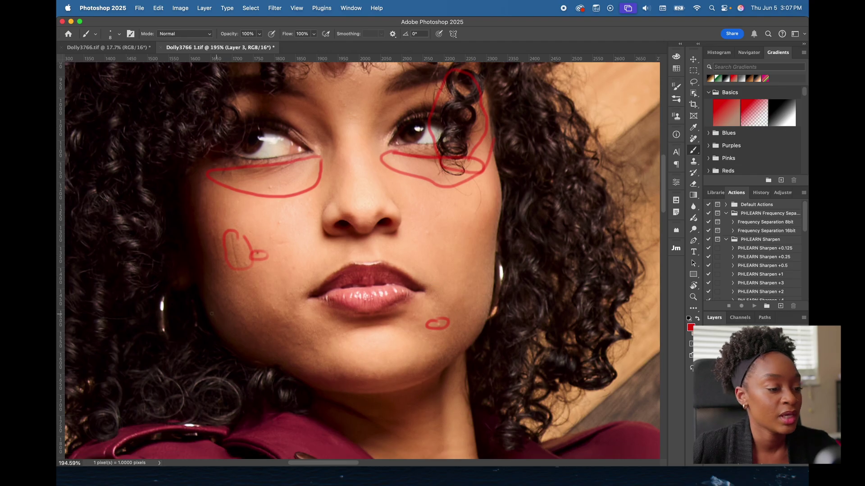
pyautogui.moveTo(304, 348)
pyautogui.mouseDown()
pyautogui.moveTo(308, 336)
pyautogui.moveTo(268, 307)
pyautogui.moveTo(275, 318)
pyautogui.mouseUp()
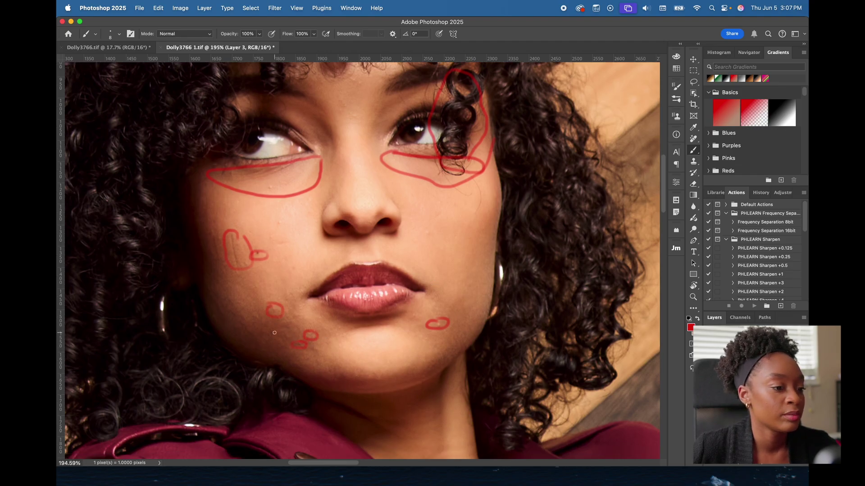
pyautogui.moveTo(209, 309)
pyautogui.mouseDown()
pyautogui.moveTo(212, 296)
pyautogui.moveTo(245, 310)
pyautogui.mouseUp()
# - Reduce the brush size to 2 and circle the discolored spot in the white of the eye in red
pyautogui.scroll(3, 512, 315)
pyautogui.scroll(2, 512, 315)
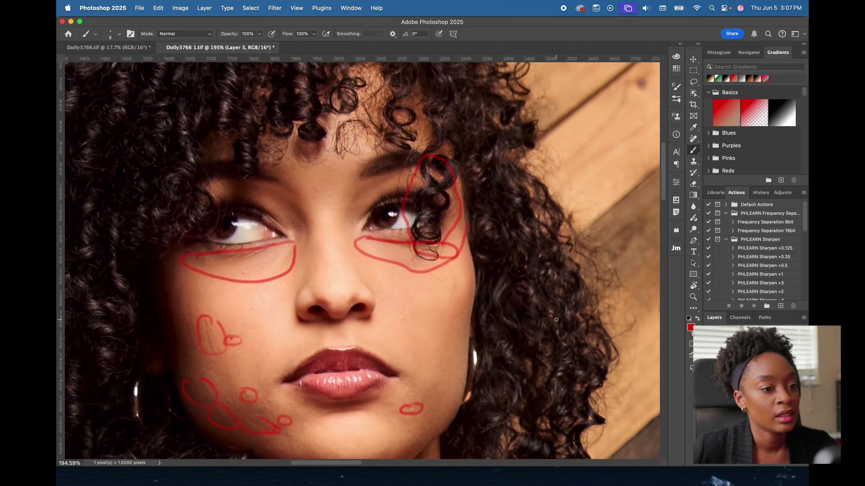
pyautogui.scroll(5, 238, 301)
pyautogui.scroll(2, 237, 300)
pyautogui.hscroll(-1, 237, 300)
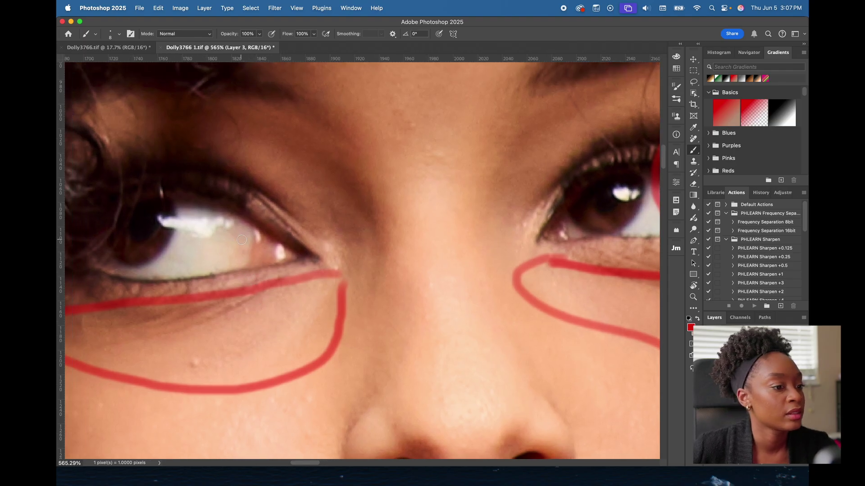
pyautogui.press('[')
pyautogui.press('[')
pyautogui.press('[')
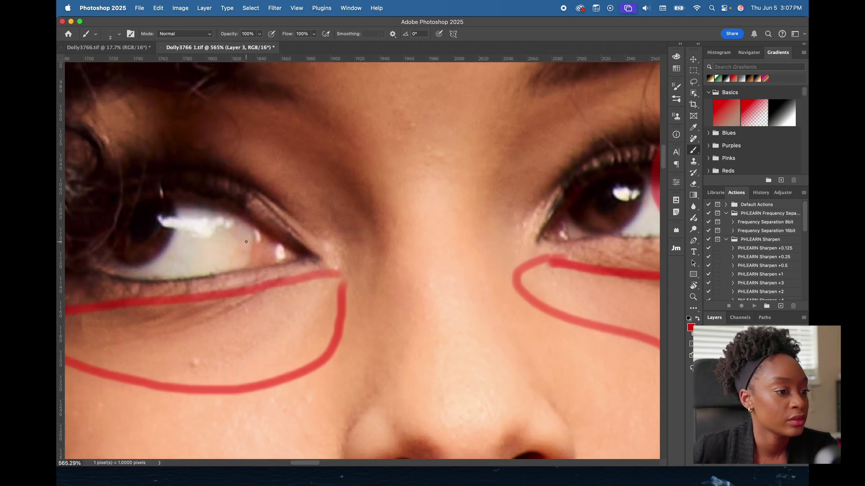
pyautogui.moveTo(246, 242)
pyautogui.mouseDown()
pyautogui.moveTo(219, 248)
pyautogui.moveTo(239, 267)
pyautogui.moveTo(255, 240)
pyautogui.mouseUp()
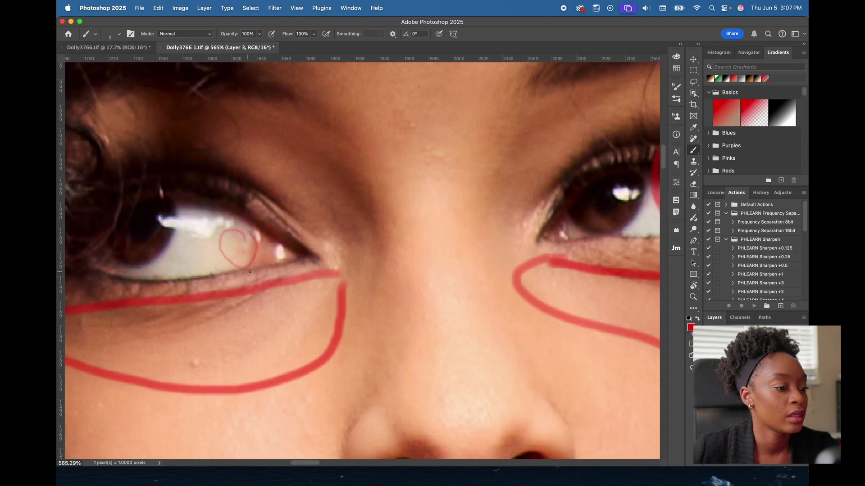
# - Circle the three small blemishes on the forehead between and above the eyebrows in red
pyautogui.hscroll(5, 351, 271)
pyautogui.scroll(6, 351, 270)
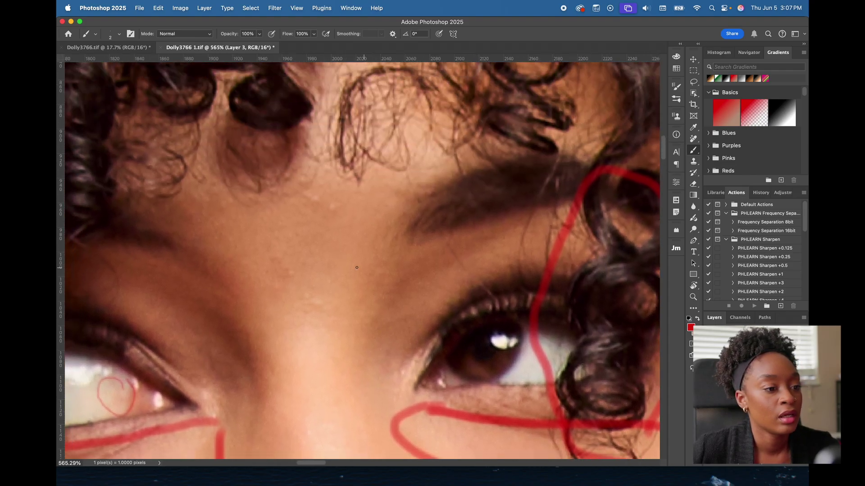
pyautogui.scroll(1, 275, 266)
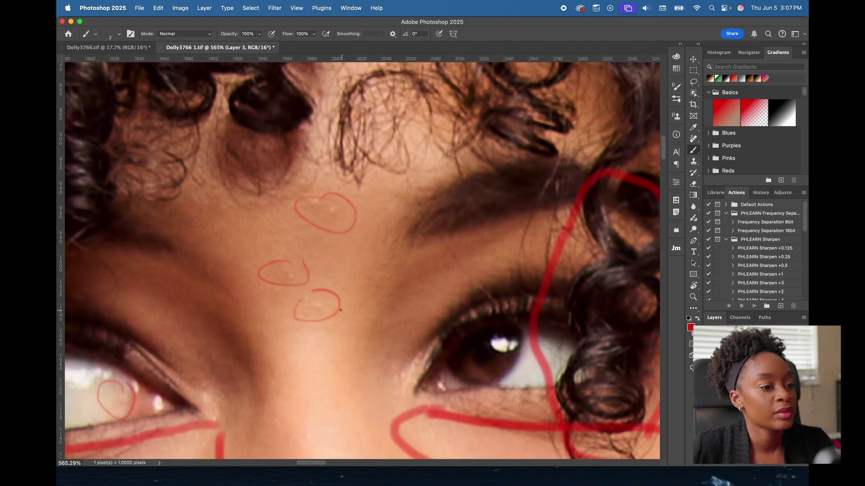
# - Hide the red retouching marks and show the brown color fill on the sofa again
pyautogui.scroll(-5, 341, 310)
pyautogui.scroll(-3, 381, 305)
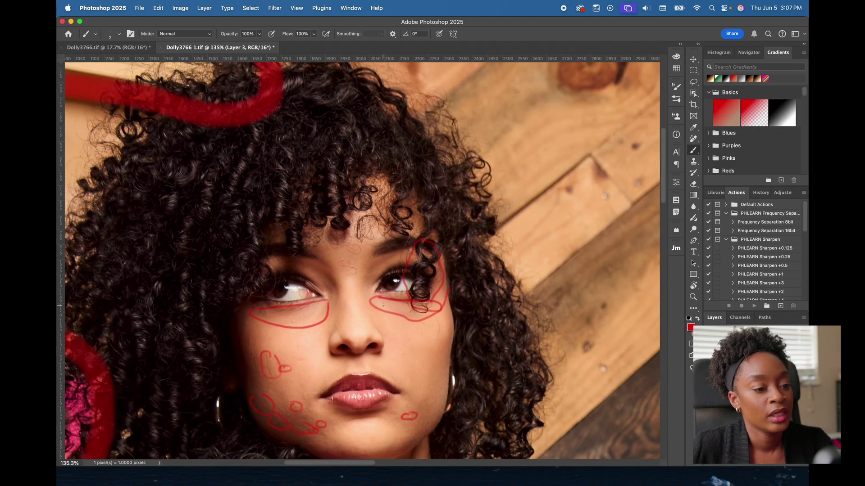
pyautogui.scroll(-2, 380, 305)
pyautogui.scroll(-5, 385, 302)
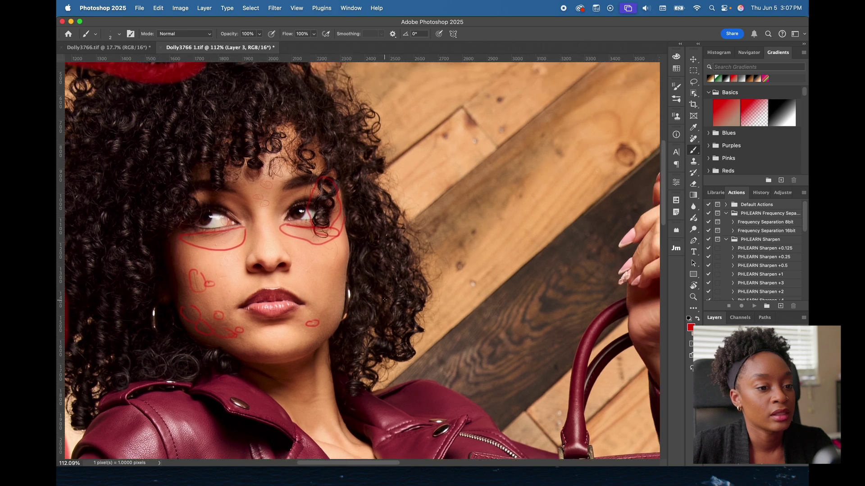
pyautogui.scroll(-8, 388, 299)
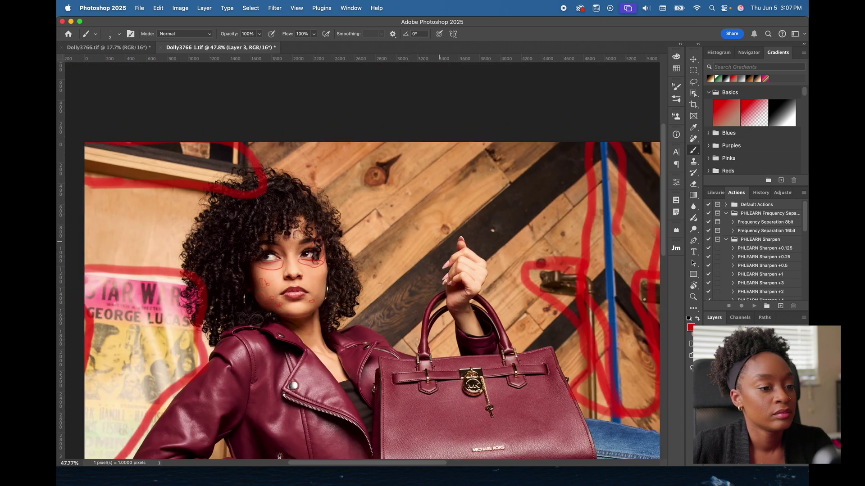
pyautogui.scroll(-6, 441, 241)
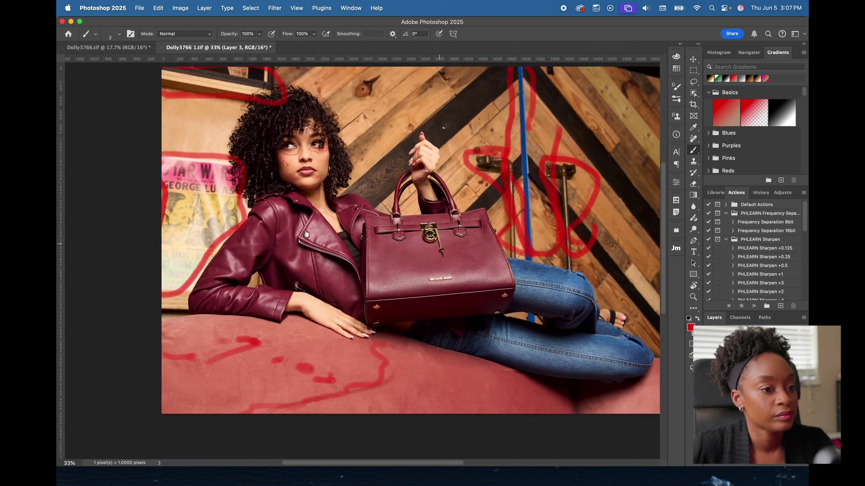
pyautogui.scroll(1, 439, 243)
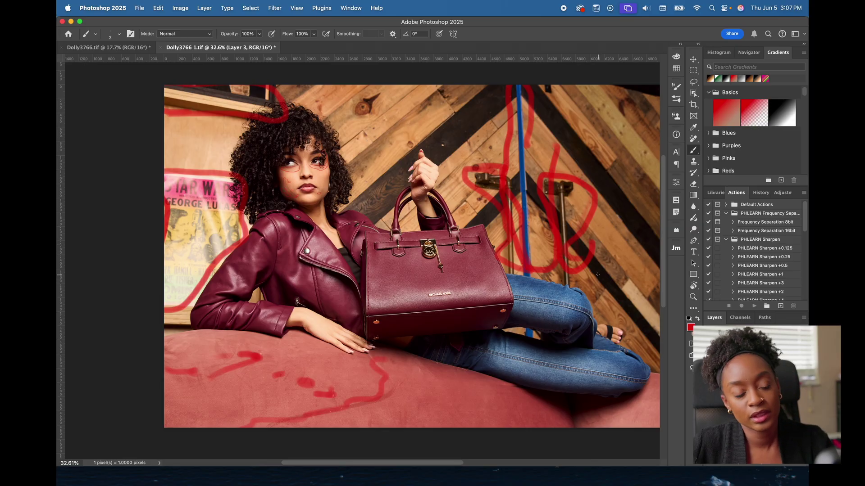
pyautogui.hscroll(2, 597, 274)
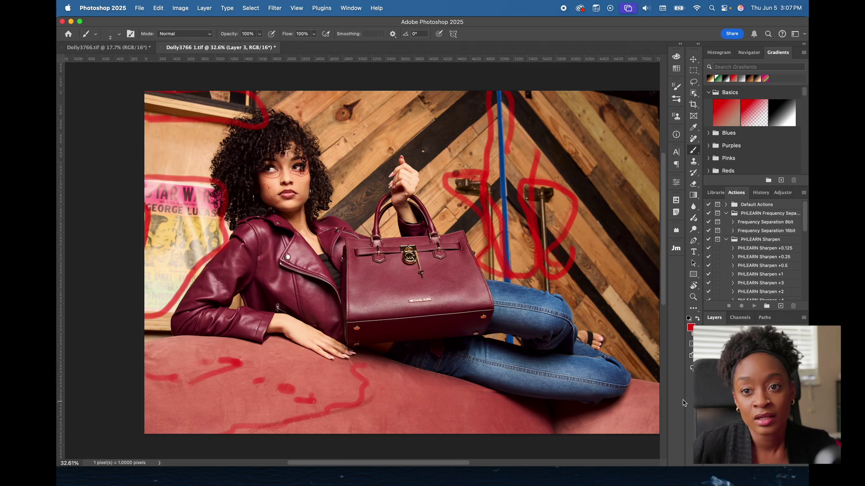
pyautogui.click(709, 398)
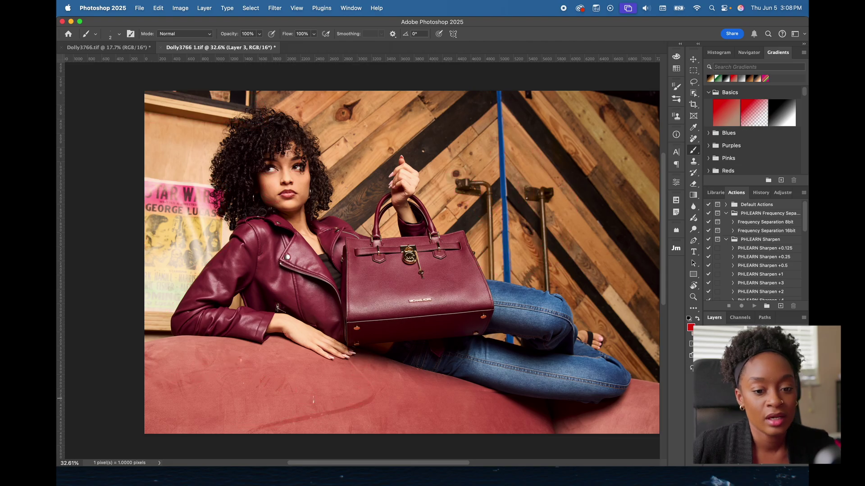
pyautogui.click(708, 385)
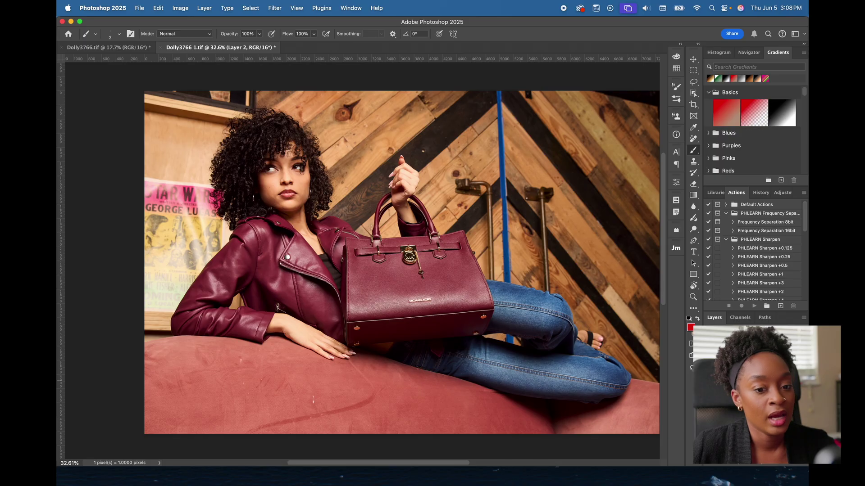
pyautogui.click(709, 392)
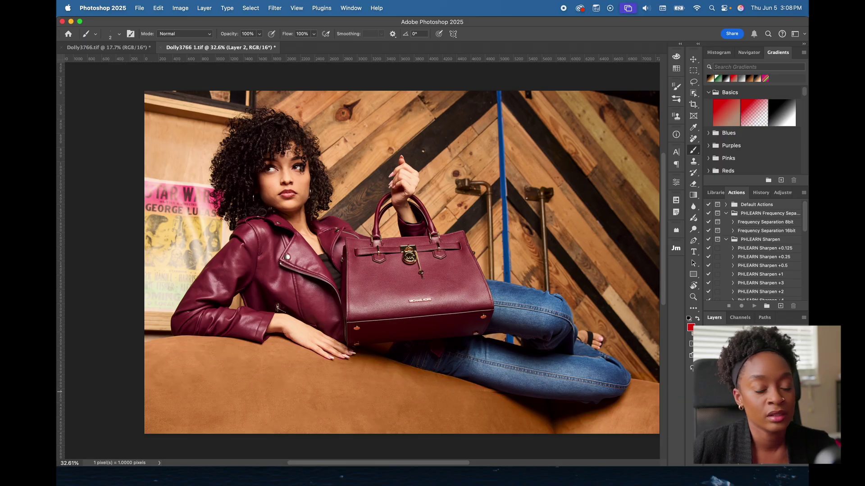
# - Select the top layer and run the Merge Visible Stamp action on the visible layers
pyautogui.scroll(3, 401, 275)
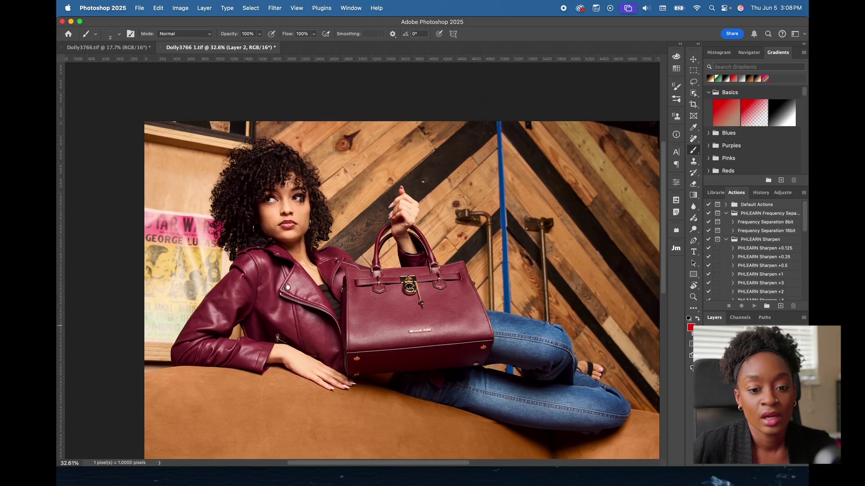
pyautogui.hotkey('alt', ']')
pyautogui.hotkey('alt', ']')
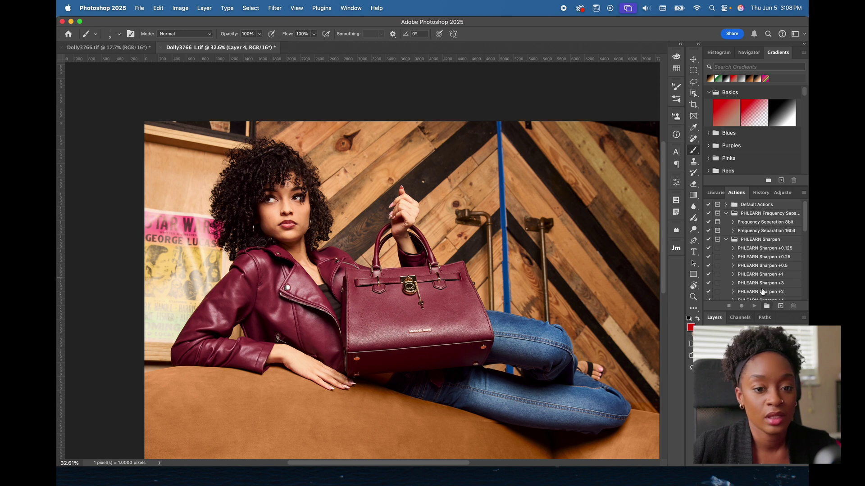
pyautogui.scroll(-15, 786, 270)
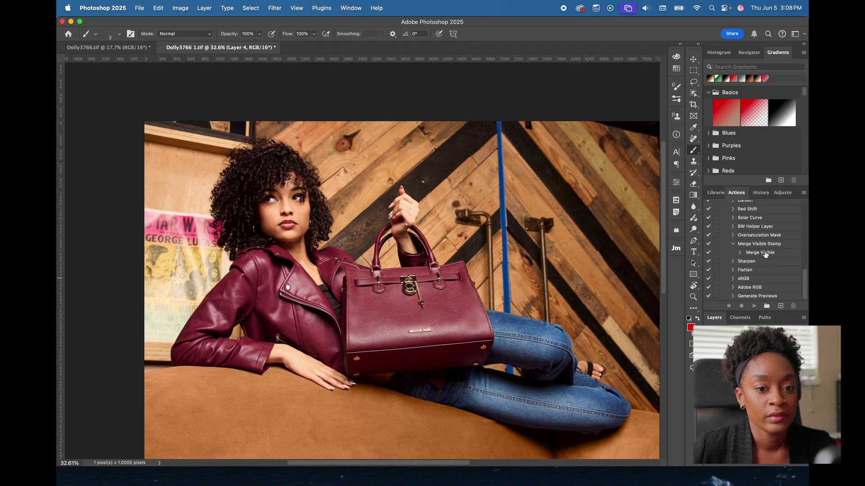
pyautogui.click(776, 256)
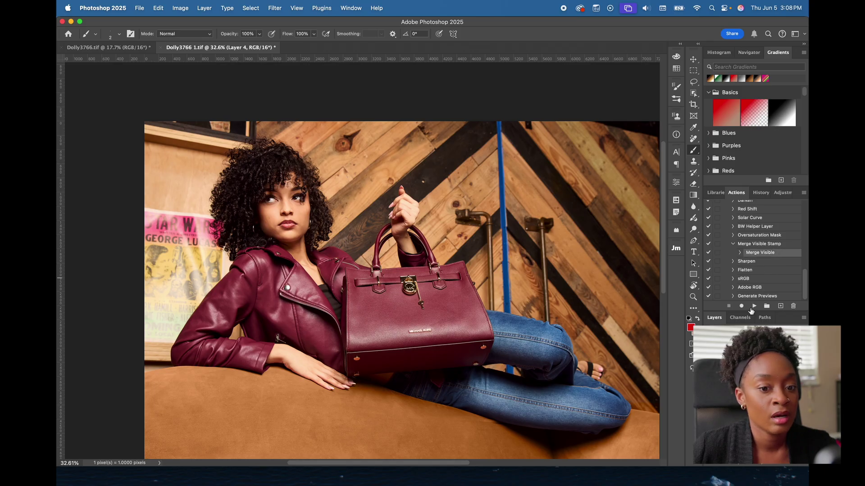
pyautogui.click(752, 307)
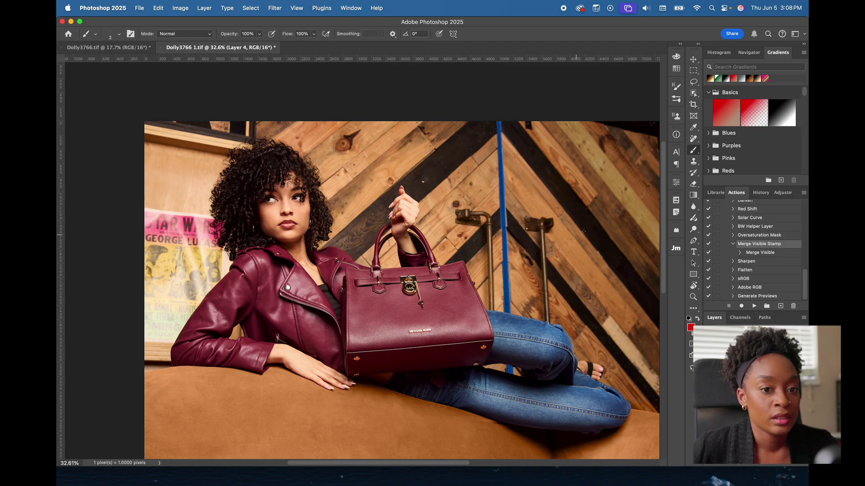
# - Remove the two metal pipes from the wood wall behind the bag with the Remove tool at size 200
pyautogui.click(693, 139)
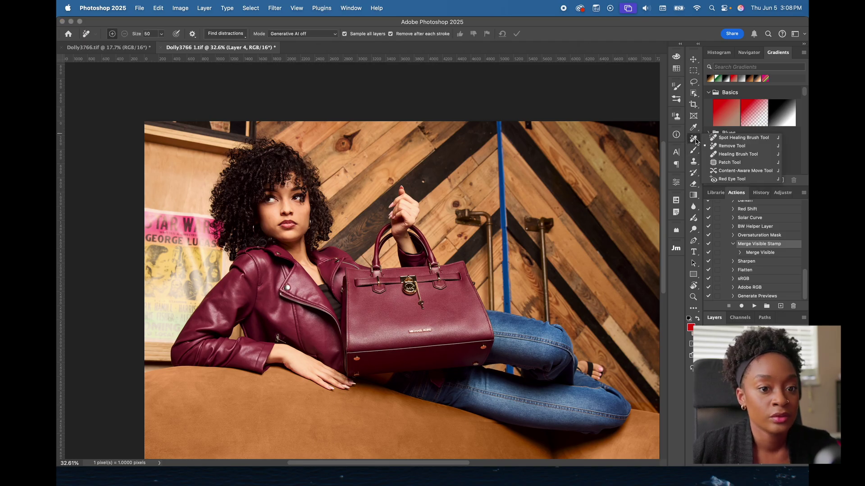
pyautogui.click(733, 150)
pyautogui.press(']')
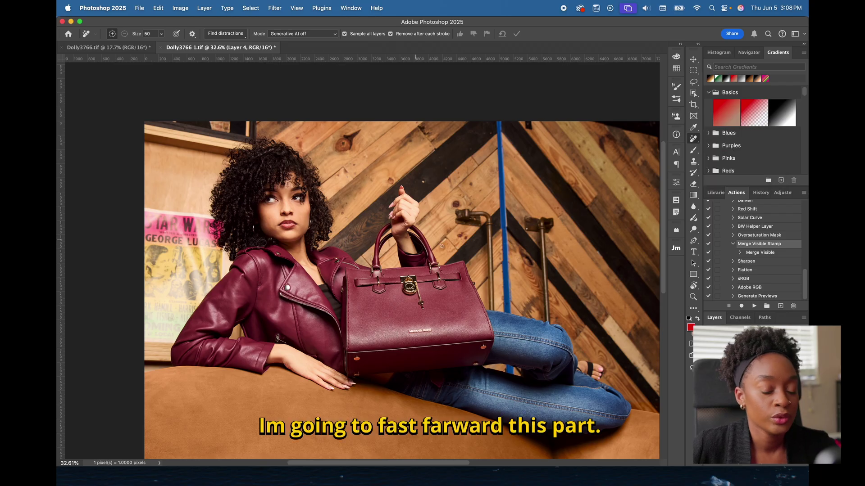
pyautogui.press(']')
pyautogui.press(']')
pyautogui.press(']')
pyautogui.press(']')
pyautogui.press(']')
pyautogui.press(']')
pyautogui.press(']')
pyautogui.press(']')
pyautogui.moveTo(537, 219); pyautogui.dragTo(543, 318)
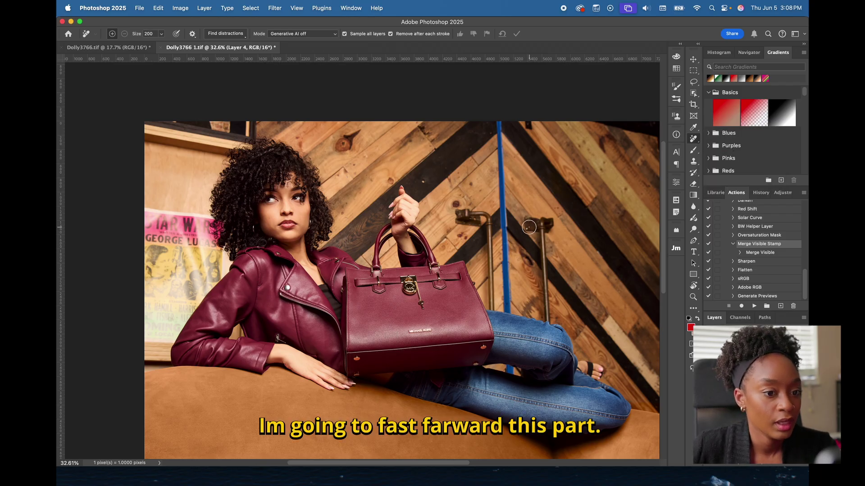
pyautogui.moveTo(457, 212); pyautogui.dragTo(492, 310)
# - Remove the small knots and marks on the wood planks beside the bag with the Remove tool at size 40
pyautogui.scroll(10, 504, 275)
pyautogui.press('s')
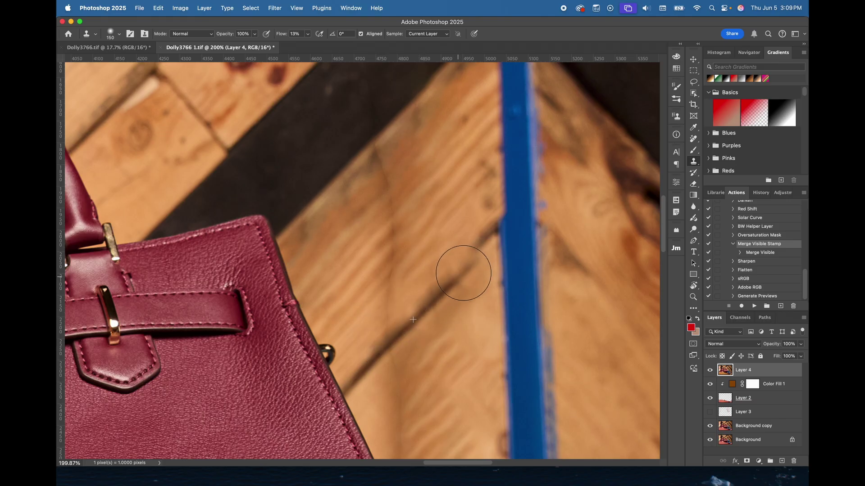
pyautogui.scroll(-8, 450, 386)
pyautogui.click(692, 140)
pyautogui.scroll(8, 460, 157)
pyautogui.press('[')
pyautogui.press('[')
pyautogui.press('[')
pyautogui.press('[')
pyautogui.press('[')
pyautogui.click(475, 245)
pyautogui.scroll(3, 466, 220)
pyautogui.click(274, 187)
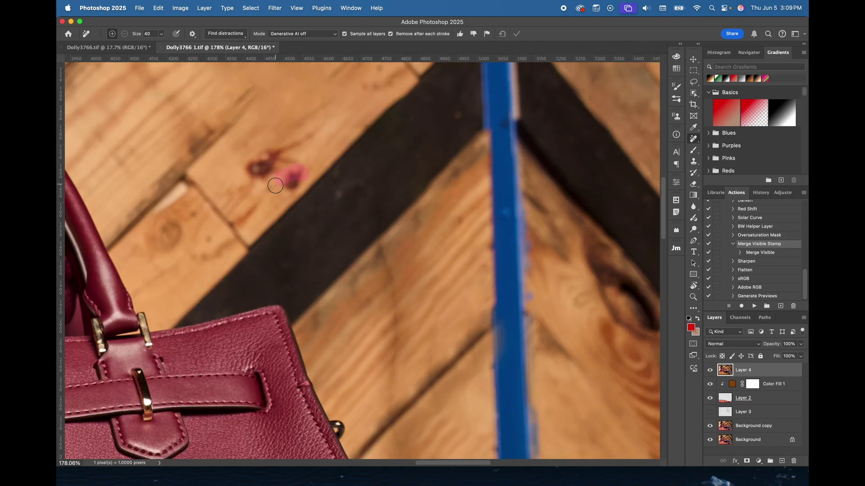
pyautogui.moveTo(208, 163); pyautogui.dragTo(263, 210)
# - Remove the vertical blue stripe from the wall with the Remove tool at size 400, and reduce the tool size to 175
pyautogui.scroll(-8, 399, 243)
pyautogui.press(']')
pyautogui.press(']')
pyautogui.press(']')
pyautogui.press(']')
pyautogui.press(']')
pyautogui.press(']')
pyautogui.press(']')
pyautogui.press(']')
pyautogui.press(']')
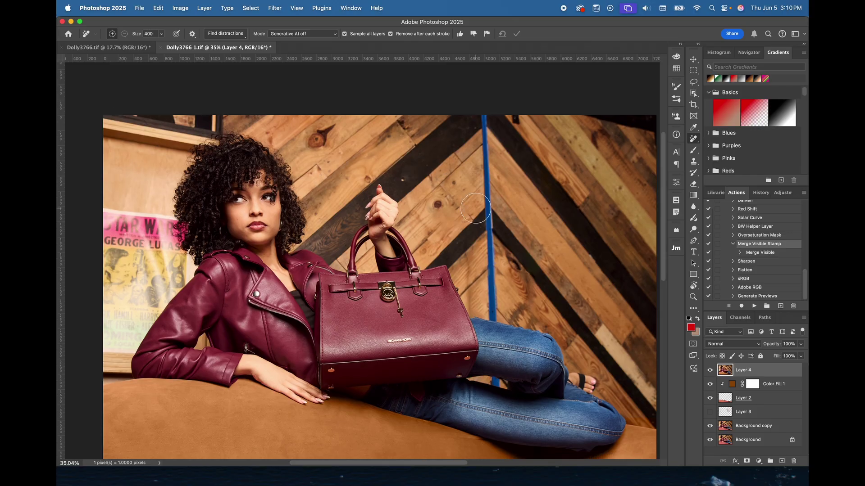
pyautogui.moveTo(495, 317); pyautogui.dragTo(482, 187)
pyautogui.scroll(-2, 504, 198)
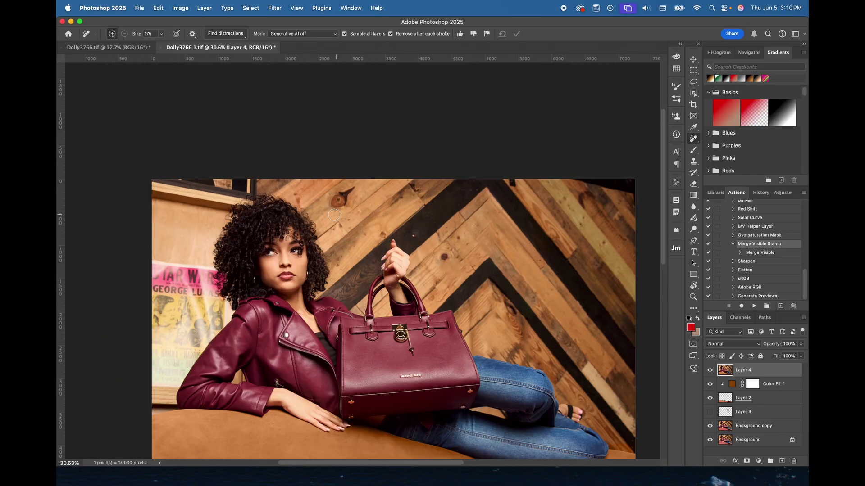
pyautogui.press('[')
pyautogui.press('[')
pyautogui.press('[')
pyautogui.scroll(-2, 586, 426)
pyautogui.scroll(4, 501, 229)
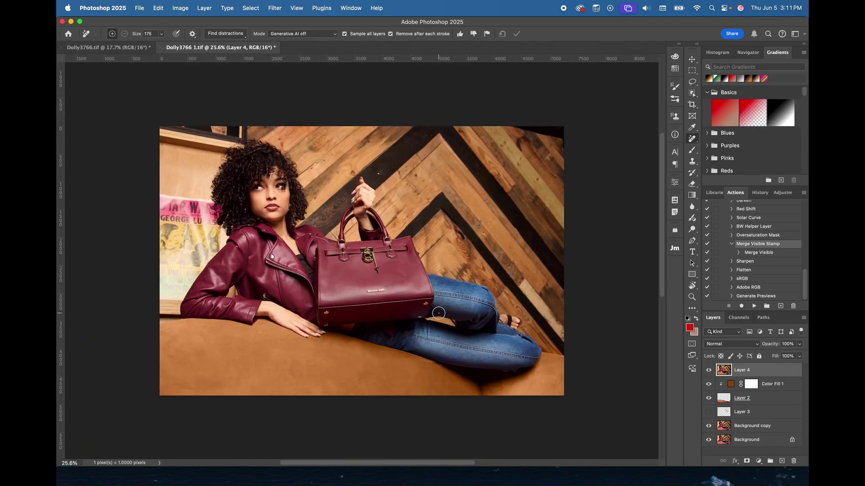
# - Lasso the framed area in the photo's upper-left corner with a 15 px feather and replace it using an unprompted Generative Fill
pyautogui.scroll(-4, 501, 228)
pyautogui.press('l')
pyautogui.scroll(3, 501, 228)
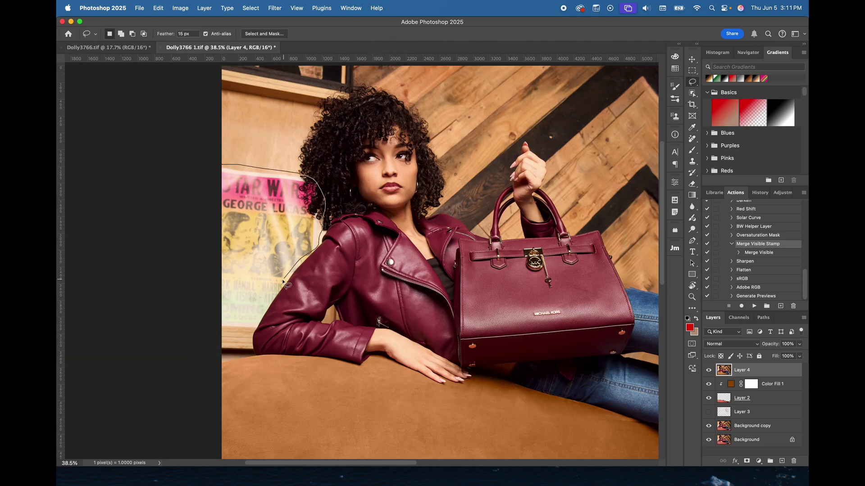
pyautogui.scroll(2, 316, 225)
pyautogui.moveTo(211, 217); pyautogui.dragTo(223, 170)
pyautogui.click(158, 8)
pyautogui.click(180, 166)
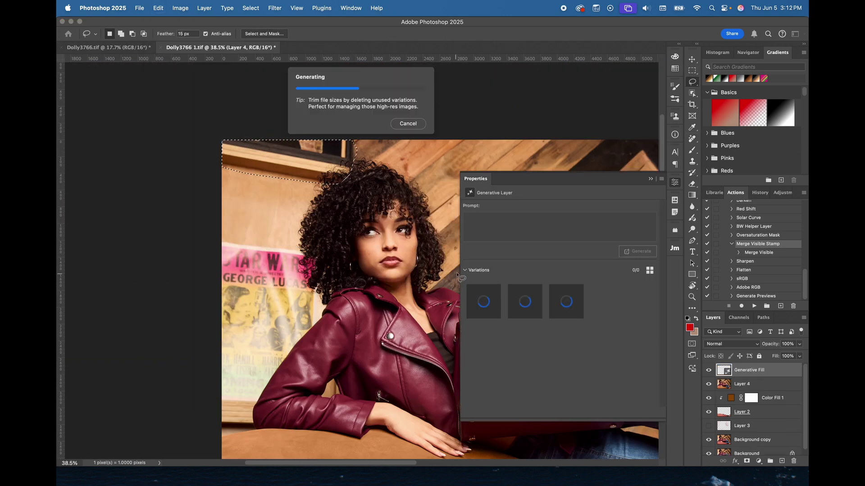
pyautogui.click(550, 302)
# - Lasso the Star Wars poster on Layer 4, replace it with Generative Fill, and choose the second variation
pyautogui.click(742, 384)
pyautogui.scroll(3, 396, 261)
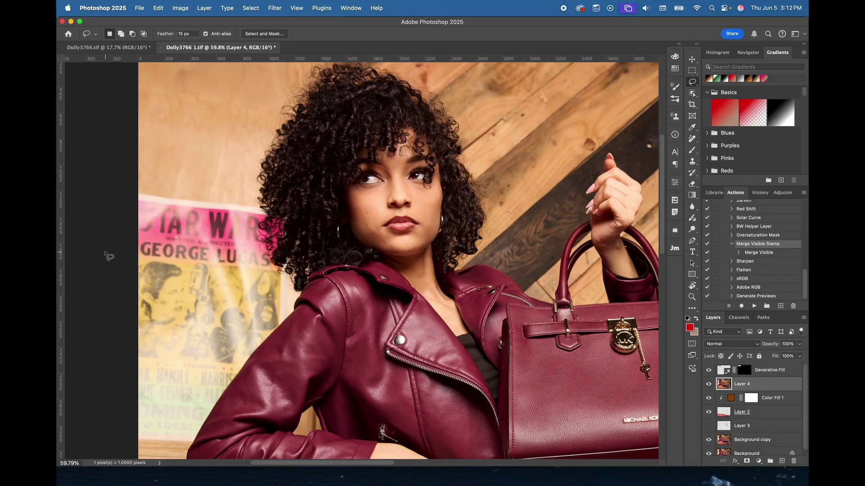
pyautogui.scroll(-2, 396, 262)
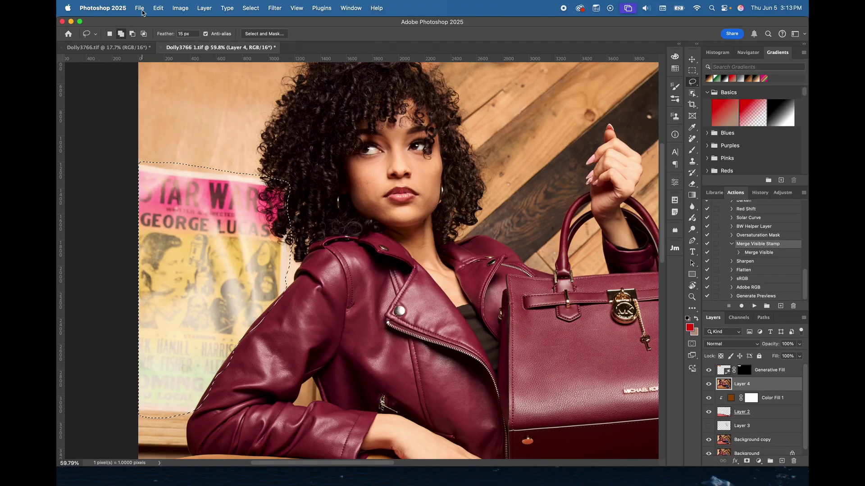
pyautogui.click(539, 270)
pyautogui.scroll(-4, 371, 270)
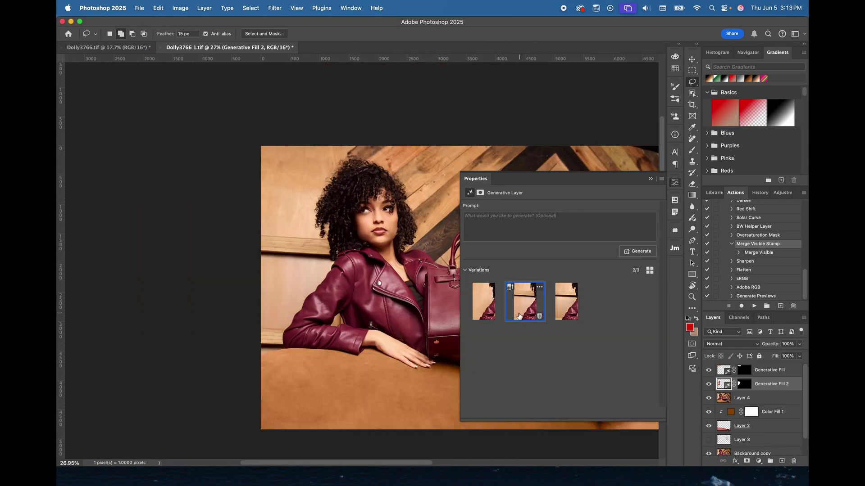
# - Copy the woman from Layer 4 to a new layer using Object Selection, and place that layer above the visible Generative Fill 2 layer
pyautogui.click(708, 383)
pyautogui.click(728, 398)
pyautogui.click(675, 183)
pyautogui.click(692, 94)
pyautogui.click(738, 93)
pyautogui.click(405, 307)
pyautogui.press('super+j')
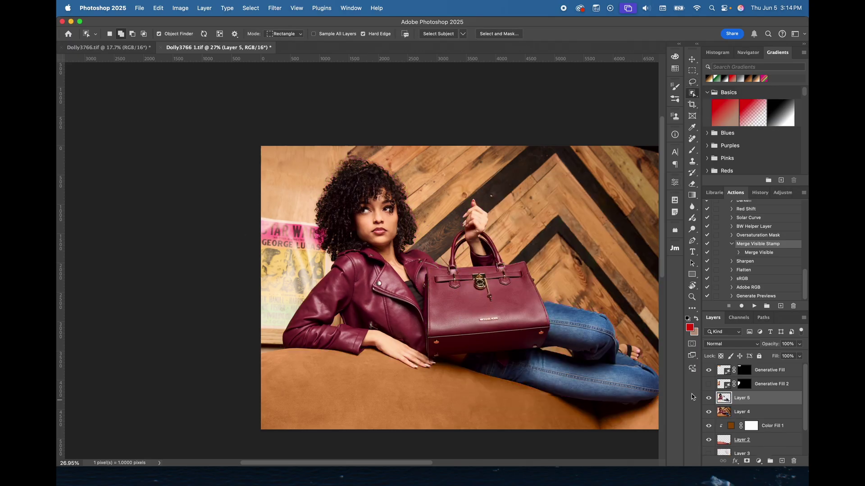
pyautogui.click(708, 385)
pyautogui.moveTo(725, 398); pyautogui.dragTo(725, 378)
# - Paint out the poster-colored remnants along the left edge of the hair with the Remove tool at size 30
pyautogui.press('super+plus')
pyautogui.press('s')
pyautogui.scroll(5, 254, 208)
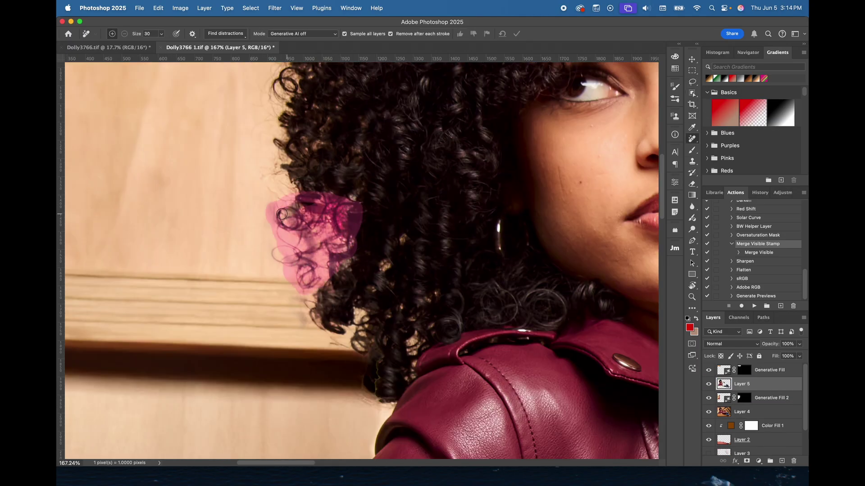
pyautogui.scroll(1, 300, 197)
pyautogui.press(']')
pyautogui.press(']')
pyautogui.moveTo(299, 196)
pyautogui.mouseDown()
pyautogui.moveTo(285, 246)
pyautogui.moveTo(320, 255)
pyautogui.moveTo(261, 269)
pyautogui.moveTo(275, 261)
pyautogui.moveTo(264, 260)
pyautogui.moveTo(321, 292)
pyautogui.mouseUp()
pyautogui.press('j')
pyautogui.moveTo(270, 310); pyautogui.dragTo(253, 245)
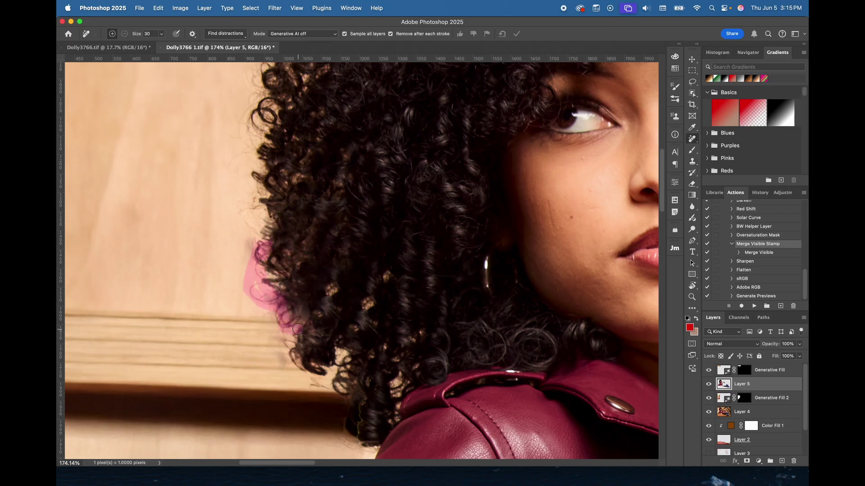
# - Clean up smaller background remnants between the curls on the left side of the hair with the Remove tool at size 15
pyautogui.scroll(-3, 269, 204)
pyautogui.press('s')
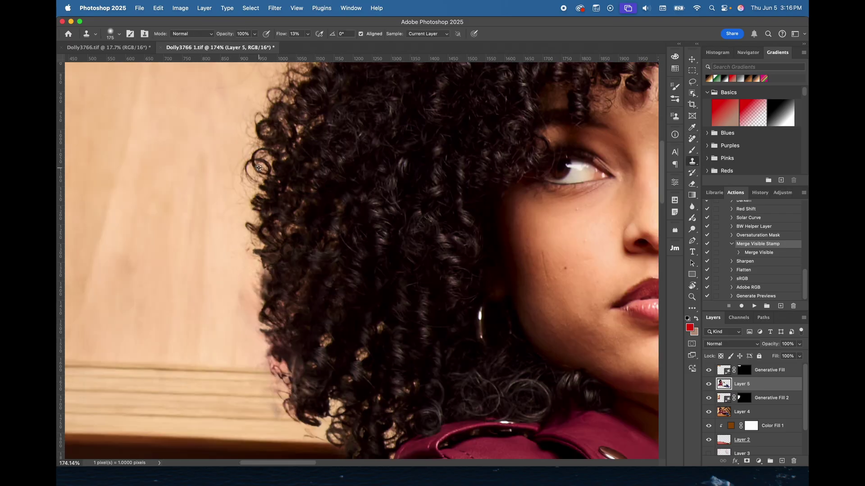
pyautogui.scroll(6, 356, 315)
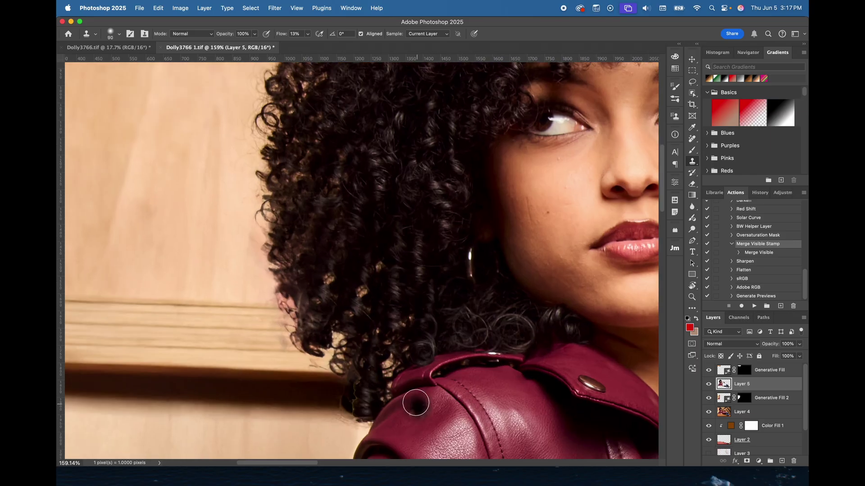
pyautogui.press('j')
pyautogui.moveTo(349, 214); pyautogui.dragTo(337, 262)
pyautogui.scroll(-5, 337, 262)
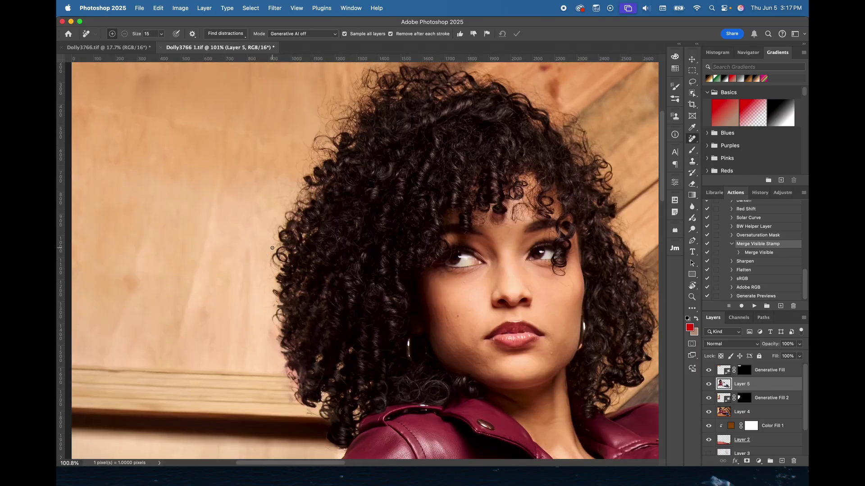
# - Set the Clone Source rotation to 2.0° and clone curls over the pink patch at the lower-left hair edge at brush size 175
pyautogui.press('s')
pyautogui.scroll(-3, 377, 289)
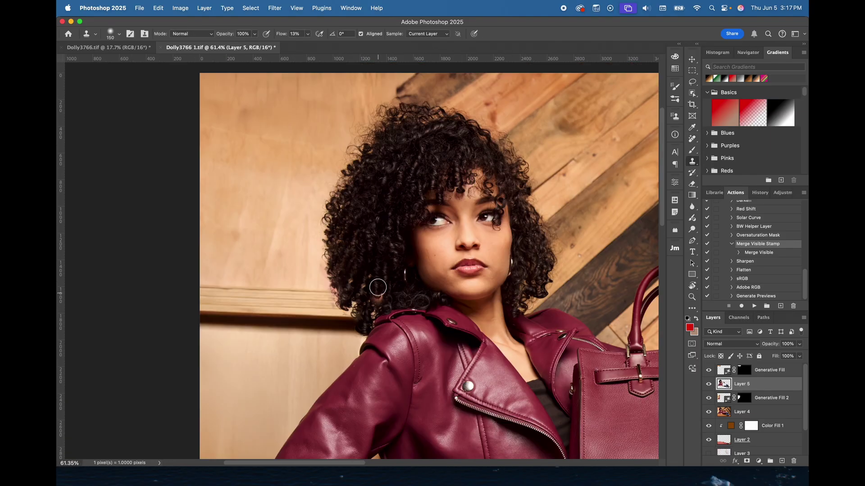
pyautogui.press(']')
pyautogui.scroll(5, 355, 327)
pyautogui.click(675, 116)
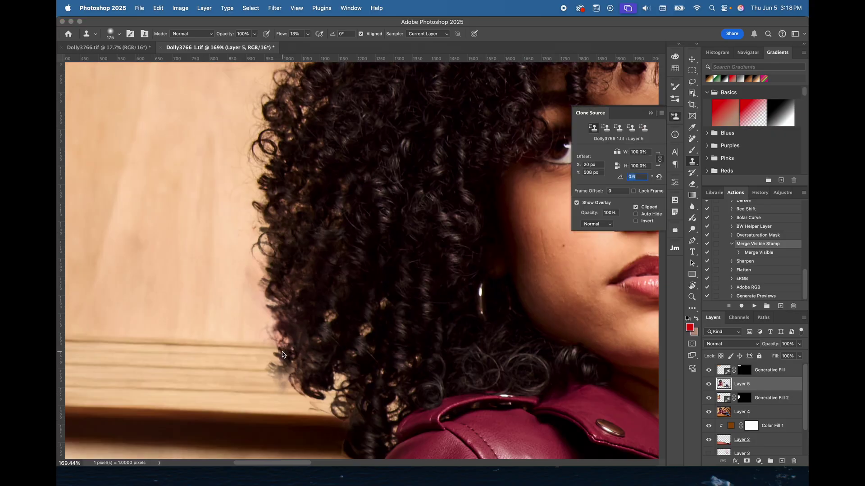
pyautogui.click(643, 176)
pyautogui.press('Up')
pyautogui.press('Up')
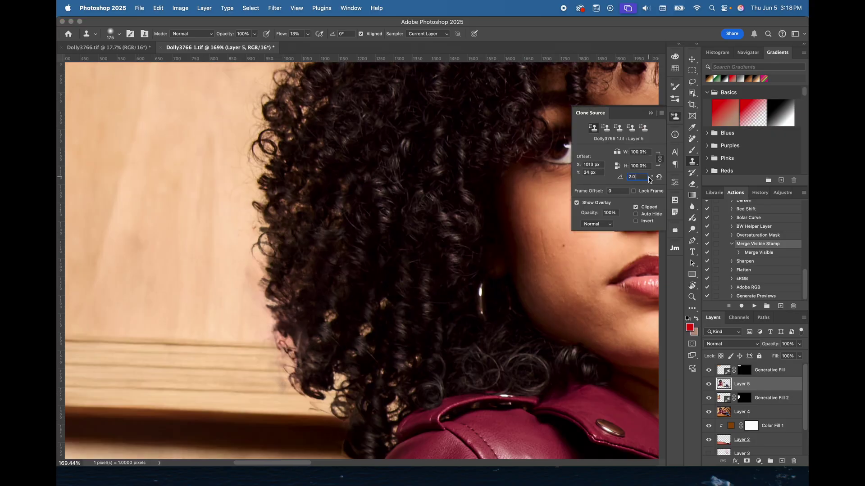
pyautogui.moveTo(273, 349); pyautogui.dragTo(289, 379)
# - Reduce the Clone Stamp brush to 50 and clone clean wood over the smudged area below the left curls
pyautogui.scroll(-4, 289, 379)
pyautogui.press('[')
pyautogui.press('[')
pyautogui.press('[')
pyautogui.press('[')
pyautogui.press('[')
pyautogui.press('[')
pyautogui.press('[')
pyautogui.press('[')
pyautogui.scroll(6, 166, 284)
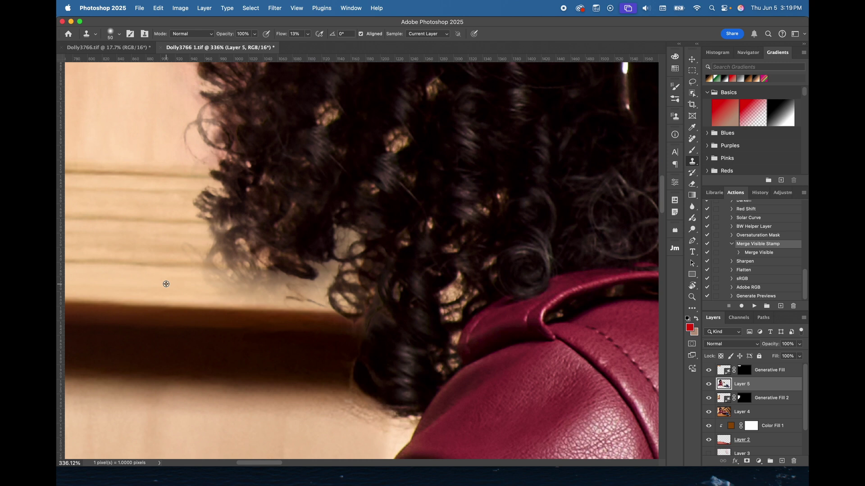
pyautogui.moveTo(253, 284)
pyautogui.mouseDown()
pyautogui.moveTo(298, 298)
pyautogui.moveTo(213, 253)
pyautogui.moveTo(234, 236)
pyautogui.moveTo(235, 263)
pyautogui.moveTo(202, 263)
pyautogui.mouseUp()
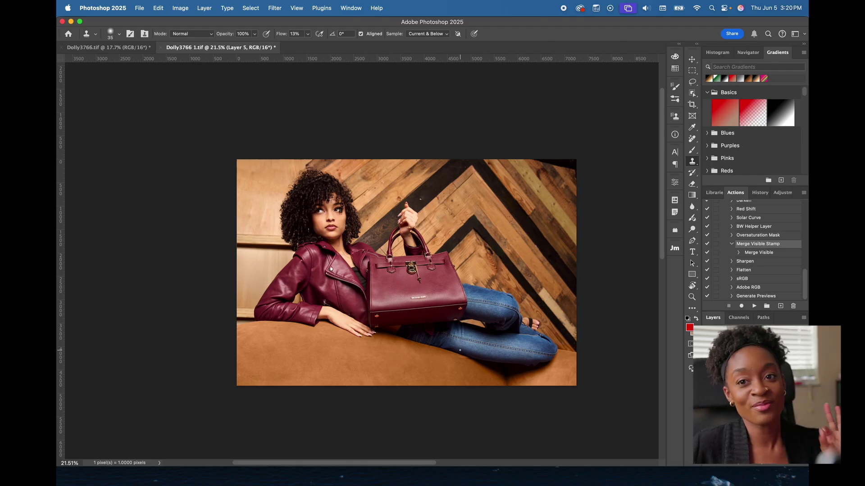
# - Select the top Generative Fill layer and run the Dodge and Burn action from Pratik Naik Actions
pyautogui.moveTo(361, 261); pyautogui.dragTo(425, 286)
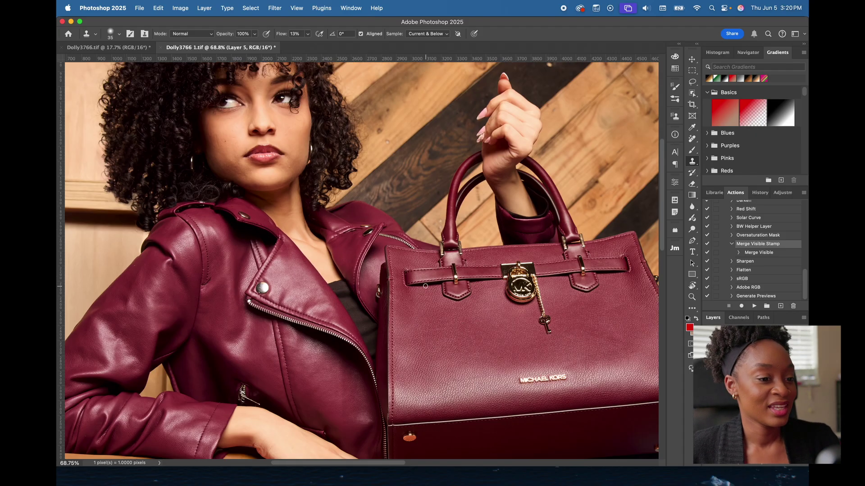
pyautogui.scroll(5, 425, 286)
pyautogui.scroll(1, 239, 205)
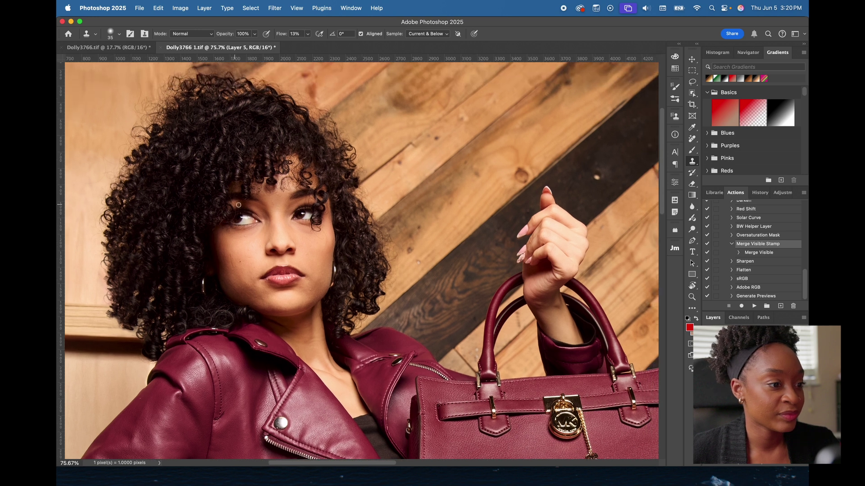
pyautogui.scroll(1, 238, 205)
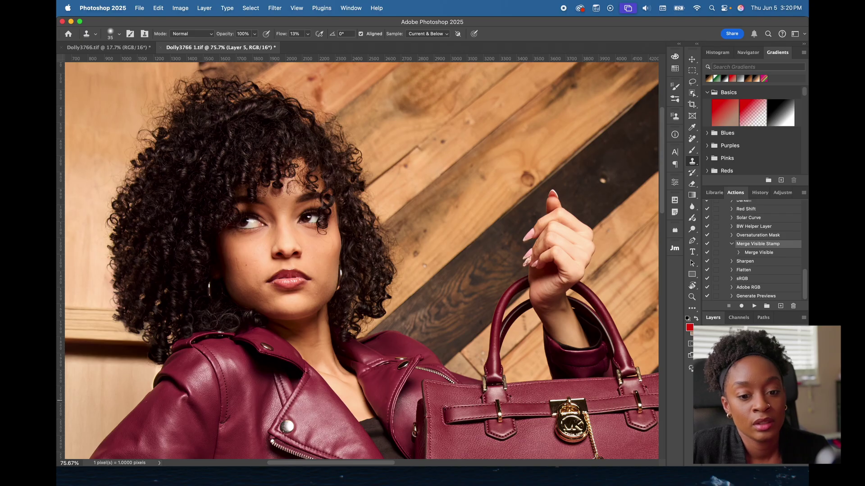
pyautogui.click(756, 367)
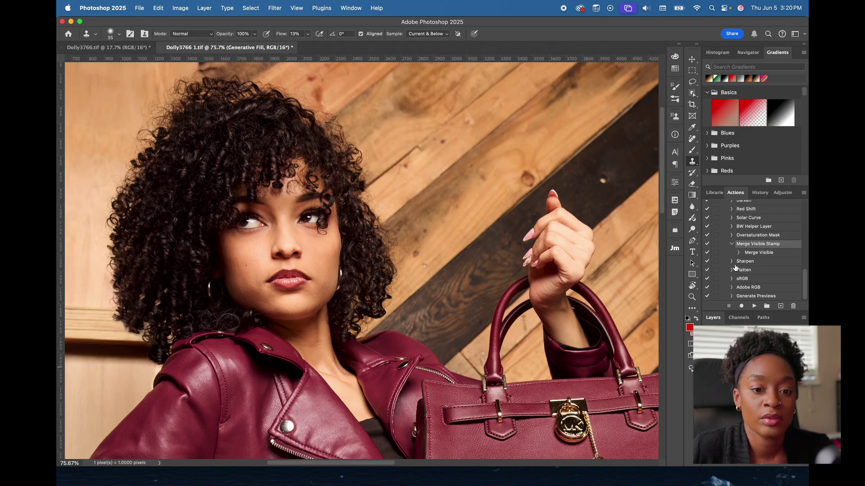
pyautogui.scroll(4, 768, 256)
pyautogui.scroll(-1, 768, 256)
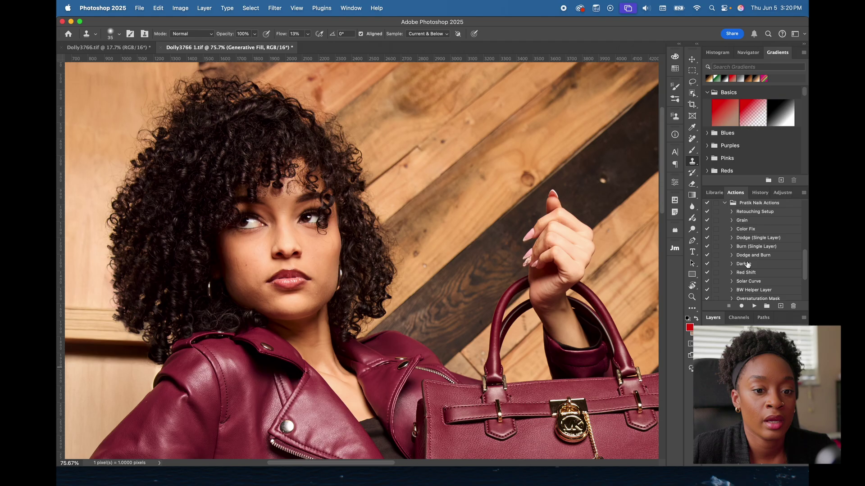
pyautogui.click(758, 256)
pyautogui.click(754, 306)
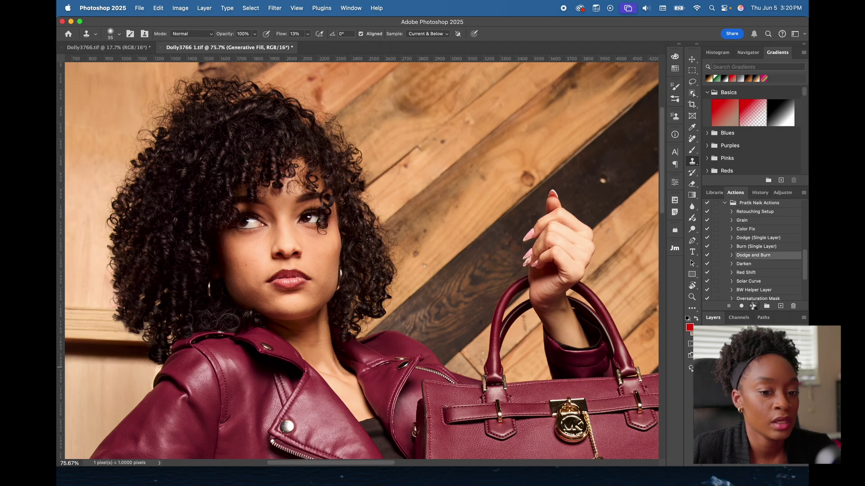
# - Set up a soft Brush for the Dodge layer mask with 1% flow, 0% hardness and size 20
pyautogui.scroll(5, 415, 278)
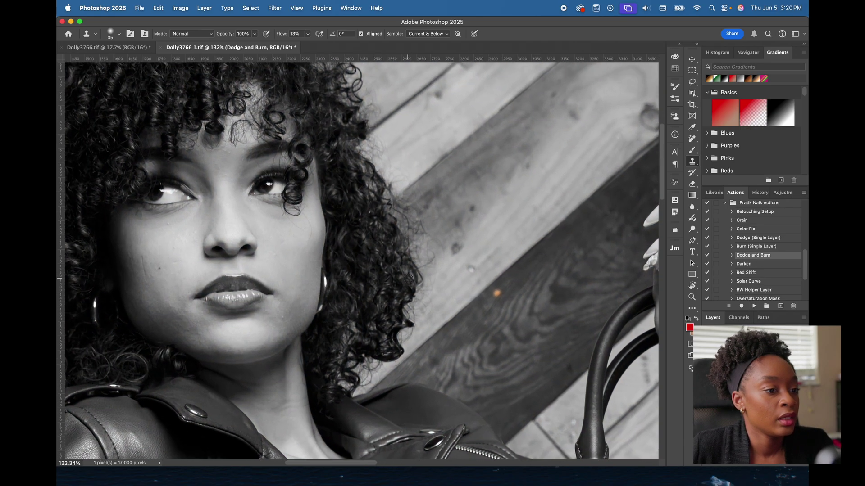
pyautogui.scroll(3, 414, 278)
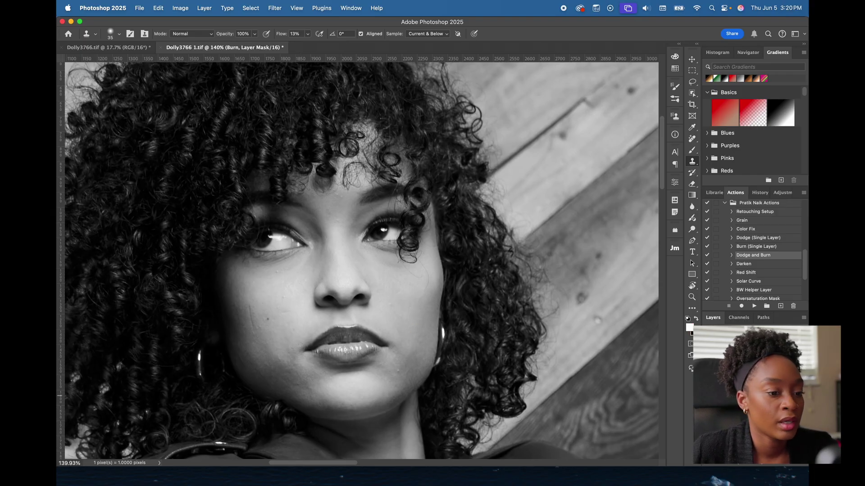
pyautogui.scroll(5, 371, 360)
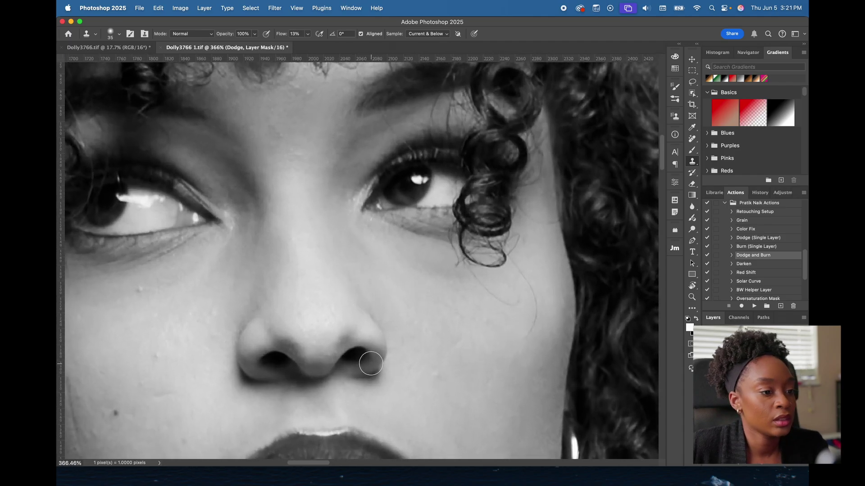
pyautogui.scroll(-2, 371, 364)
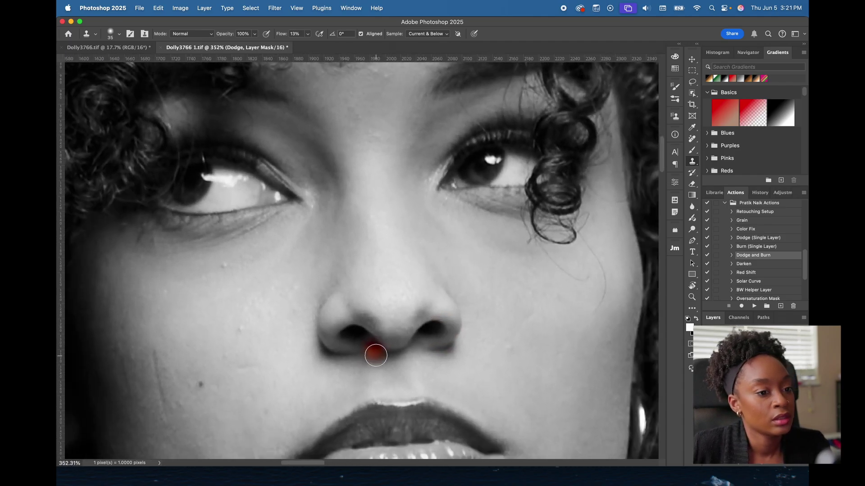
pyautogui.press('b')
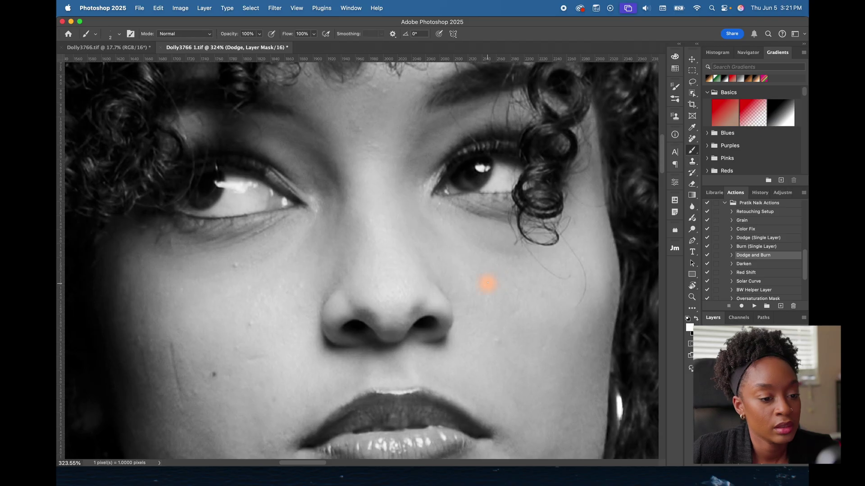
pyautogui.click(313, 34)
pyautogui.moveTo(315, 44); pyautogui.dragTo(251, 48)
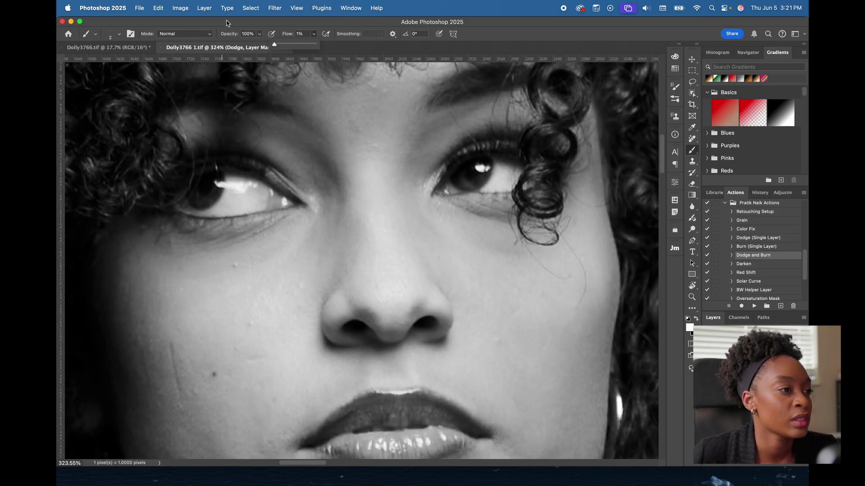
pyautogui.click(107, 36)
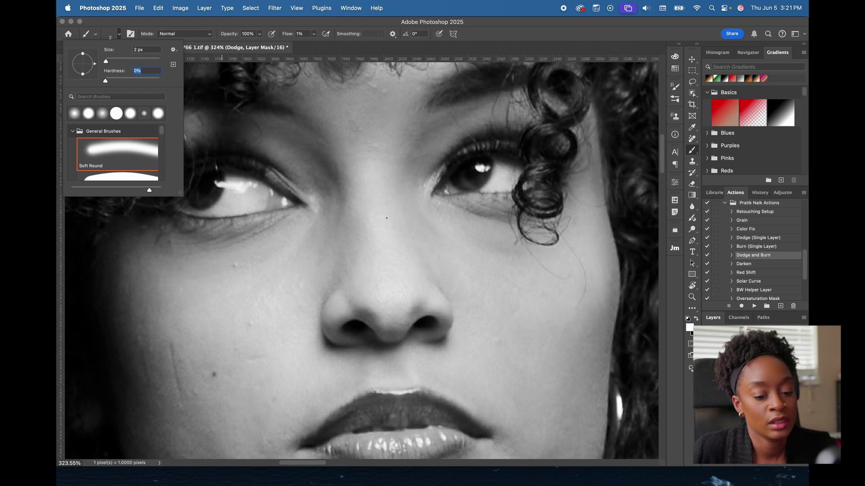
pyautogui.press('Return')
pyautogui.press(']')
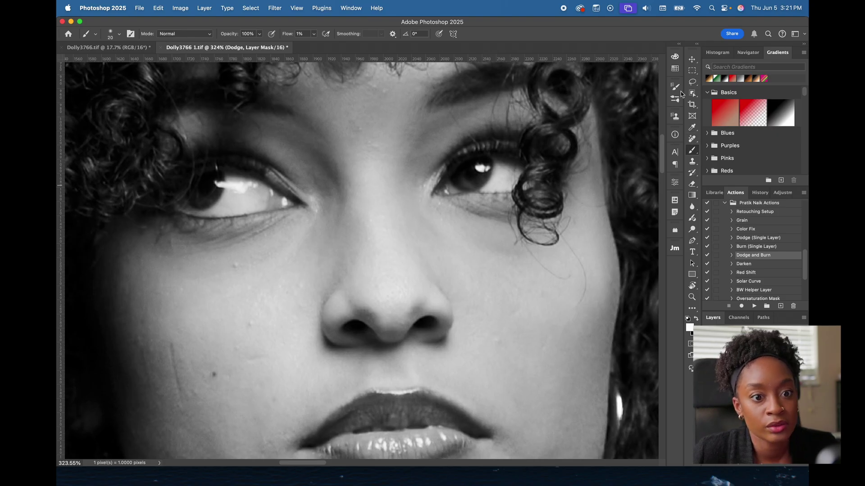
# - Open the brush's Transfer settings, with Pen Pressure controlling both opacity and flow jitter
pyautogui.click(674, 88)
pyautogui.click(535, 163)
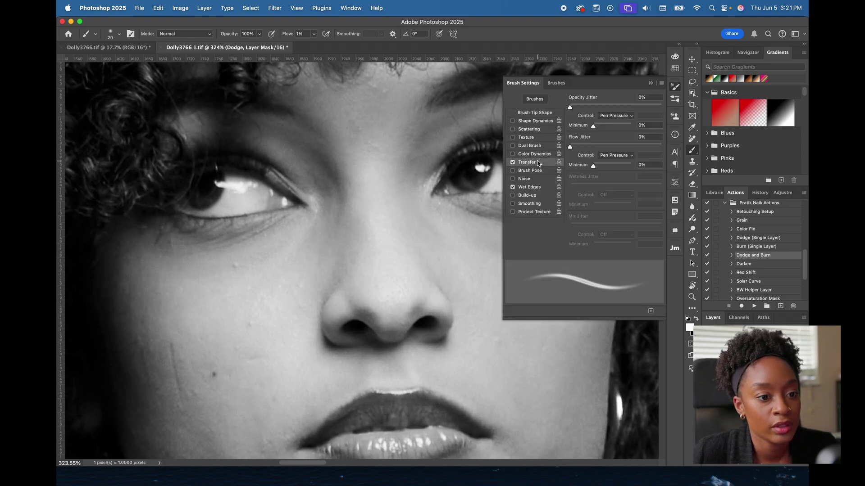
pyautogui.click(650, 83)
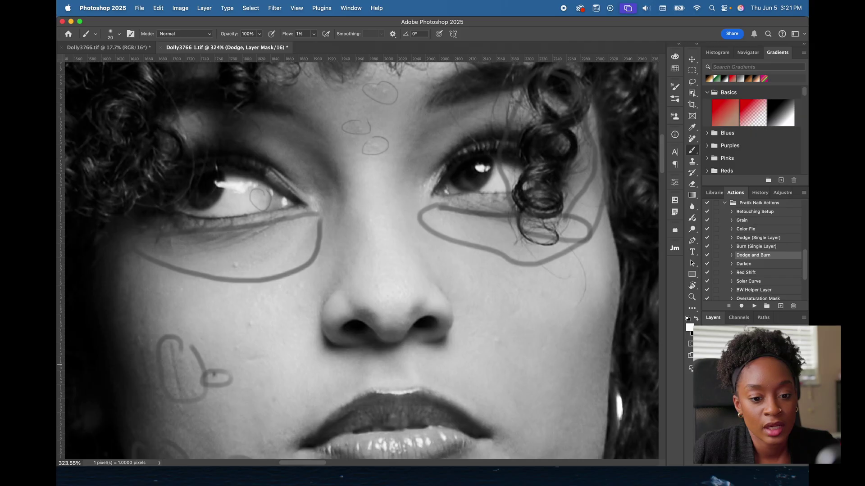
# - Reduce the brush to size 7 and dodge the dark areas under the eyes and around the nose on the Dodge layer mask
pyautogui.hotkey('alt', ']')
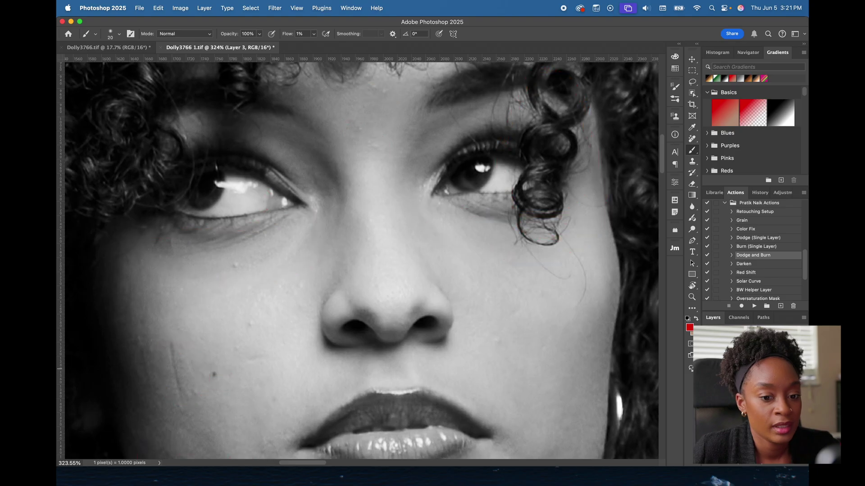
pyautogui.hotkey('alt', '[')
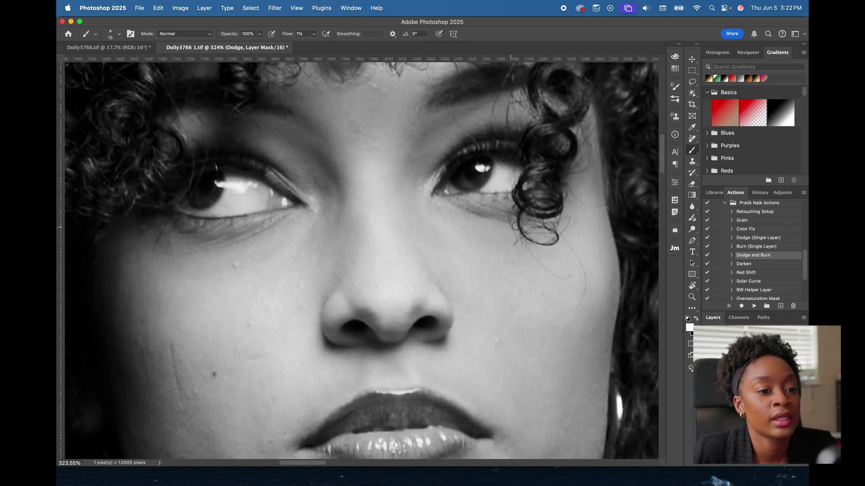
pyautogui.press('[')
pyautogui.press('[')
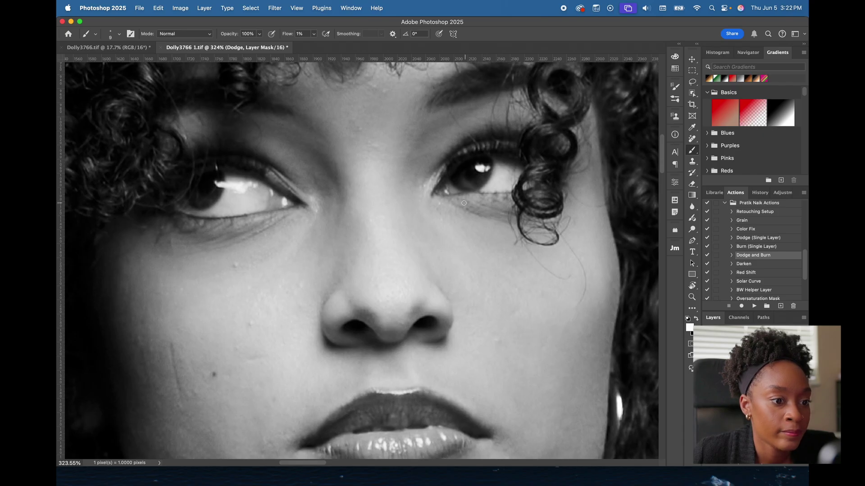
pyautogui.scroll(-2, 278, 223)
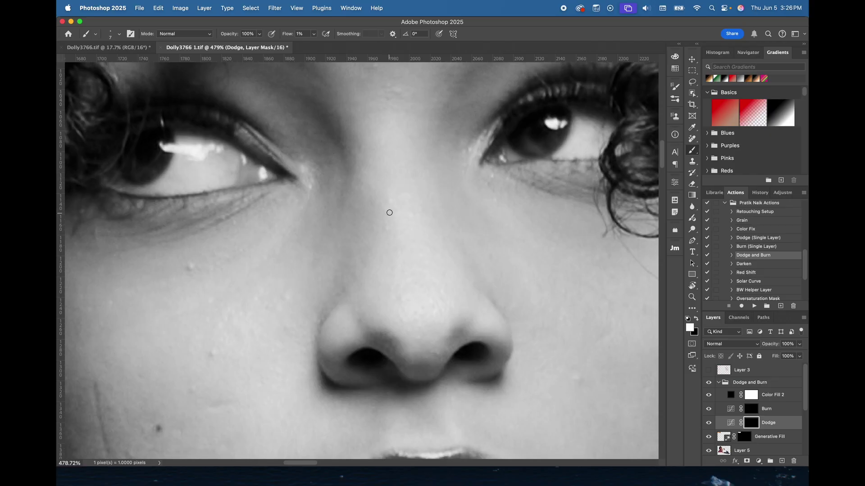
pyautogui.scroll(5, 389, 213)
# - Dodge the uneven skin on the cheeks and around the mouth, enlarging the brush to size 10
pyautogui.scroll(-5, 392, 218)
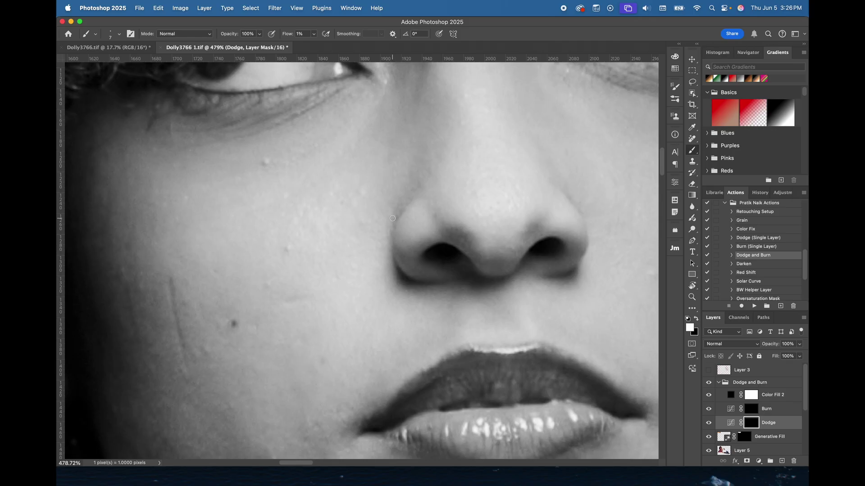
pyautogui.scroll(-3, 432, 226)
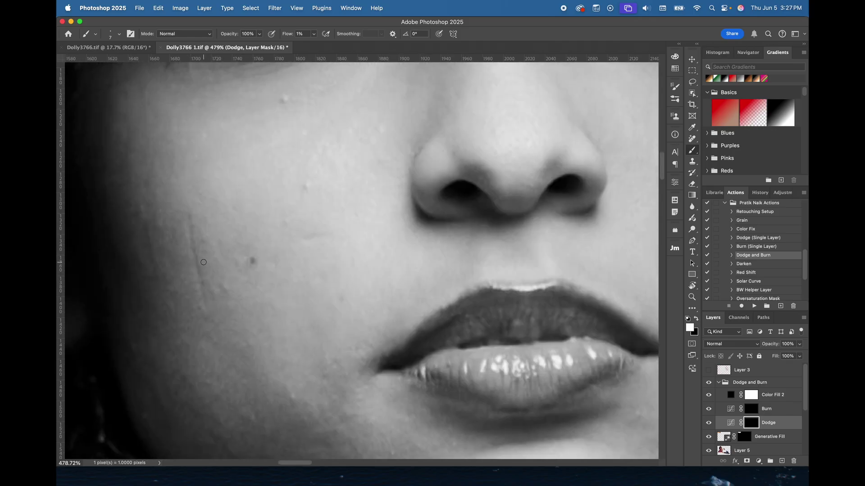
pyautogui.scroll(-3, 204, 283)
pyautogui.hscroll(4, 204, 282)
pyautogui.press(']')
pyautogui.press(']')
pyautogui.press(']')
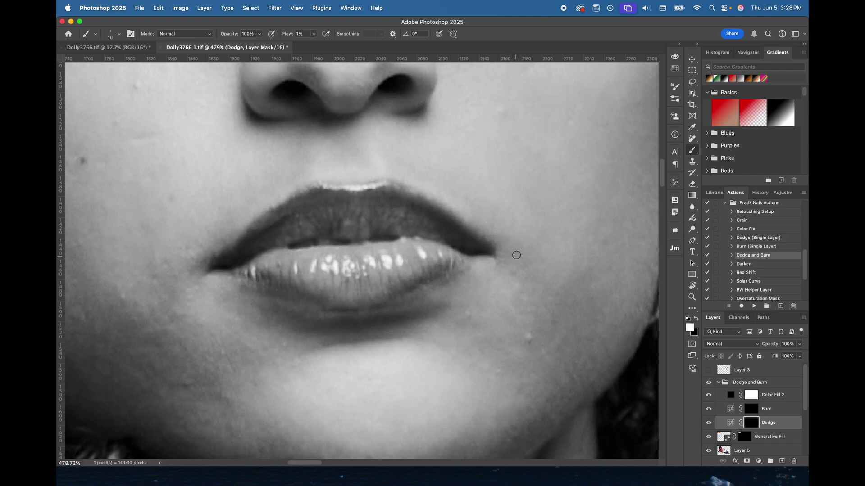
pyautogui.scroll(-1, 320, 306)
pyautogui.hscroll(-2, 321, 306)
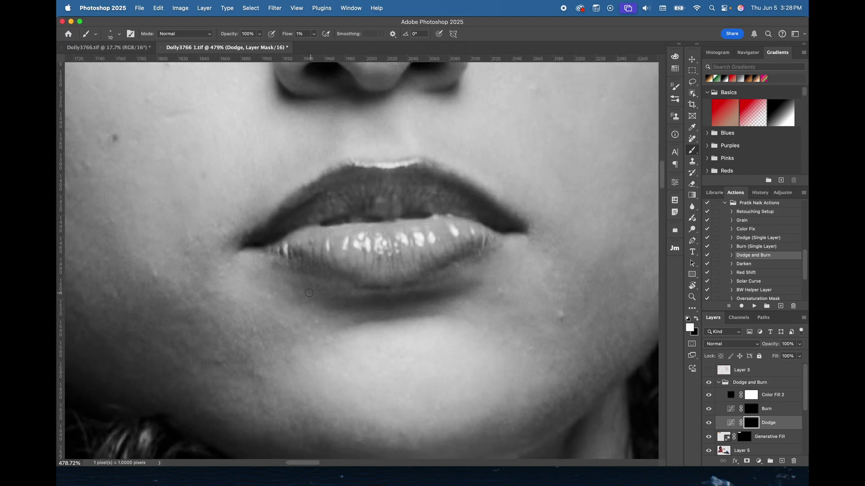
# - Compare the whole face with the Dodge layer hidden and shown
pyautogui.scroll(-5, 315, 292)
pyautogui.press('super+2')
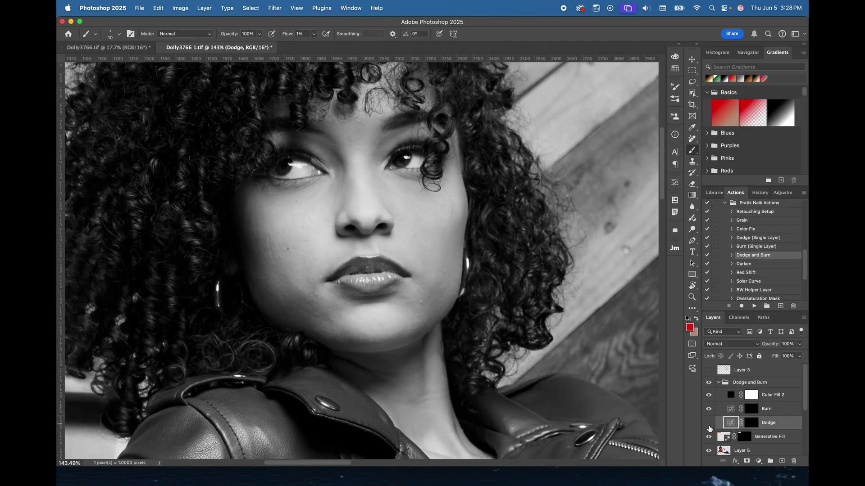
pyautogui.click(709, 422)
# - Burn the bright areas of the face on the Burn layer mask with a white brush at size 50
pyautogui.click(751, 408)
pyautogui.press('d')
pyautogui.press(']')
pyautogui.press(']')
pyautogui.press(']')
pyautogui.press(']')
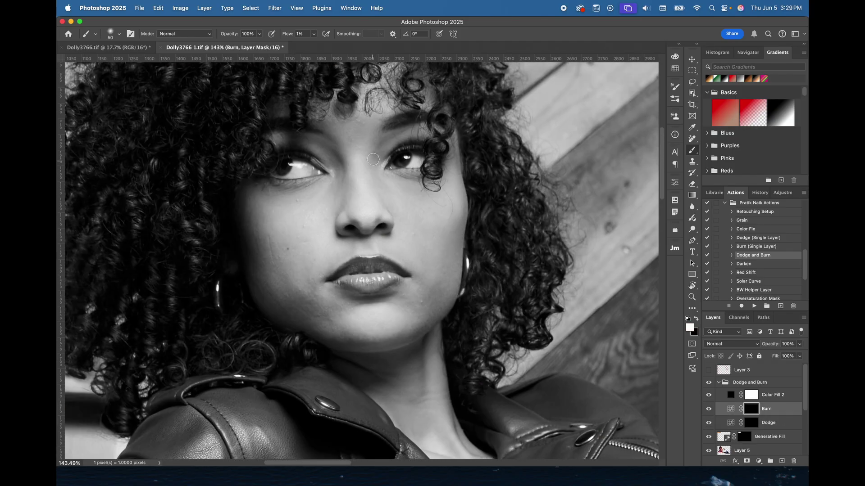
# - Hide the Color Fill 2 layer to restore the color view and collapse the Dodge and Burn group
pyautogui.click(709, 395)
pyautogui.click(716, 387)
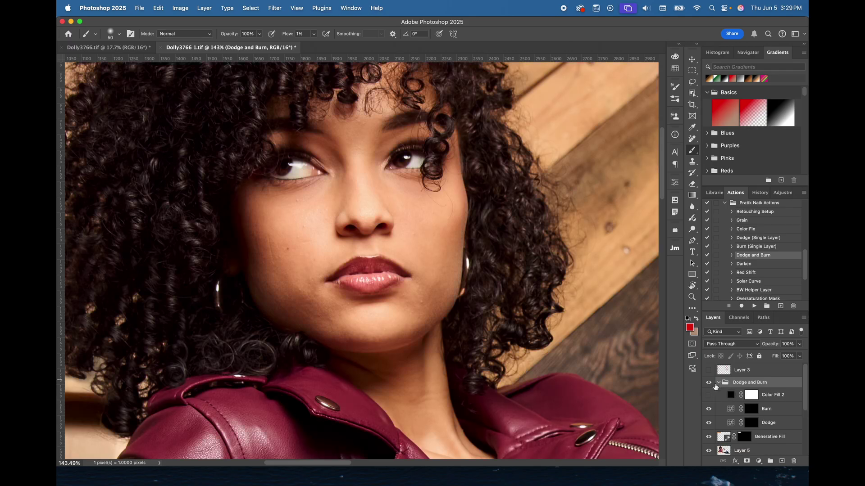
pyautogui.click(718, 383)
# - Run the PHLEARN Frequency Separation 16bit action above the Dodge and Burn group with a Gaussian Blur radius of 8.2 pixels
pyautogui.scroll(5, 761, 252)
pyautogui.moveTo(799, 485)
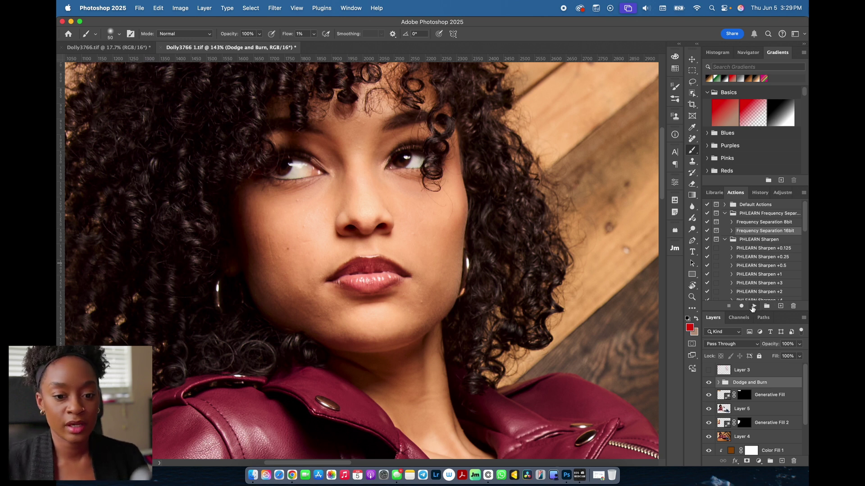
pyautogui.click(755, 308)
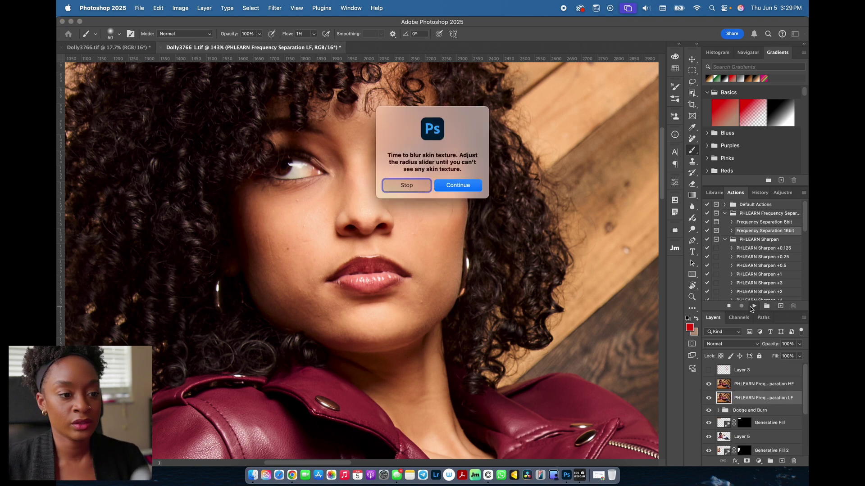
pyautogui.click(460, 186)
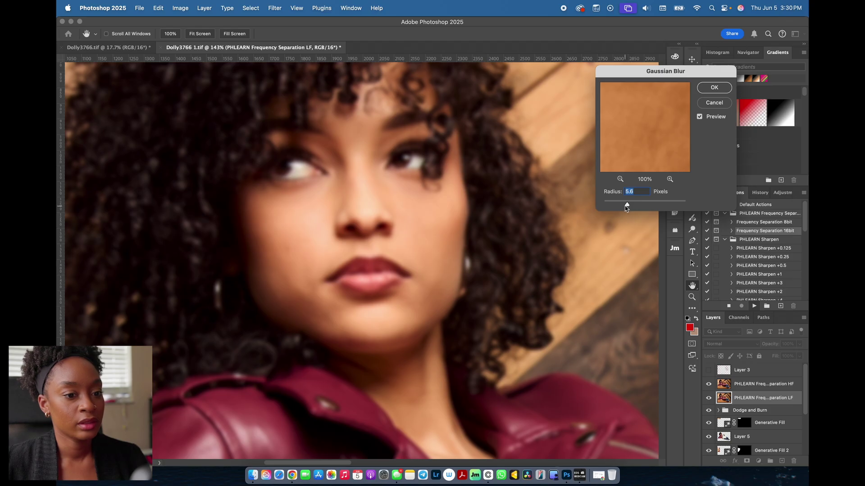
pyautogui.moveTo(628, 206); pyautogui.dragTo(631, 206)
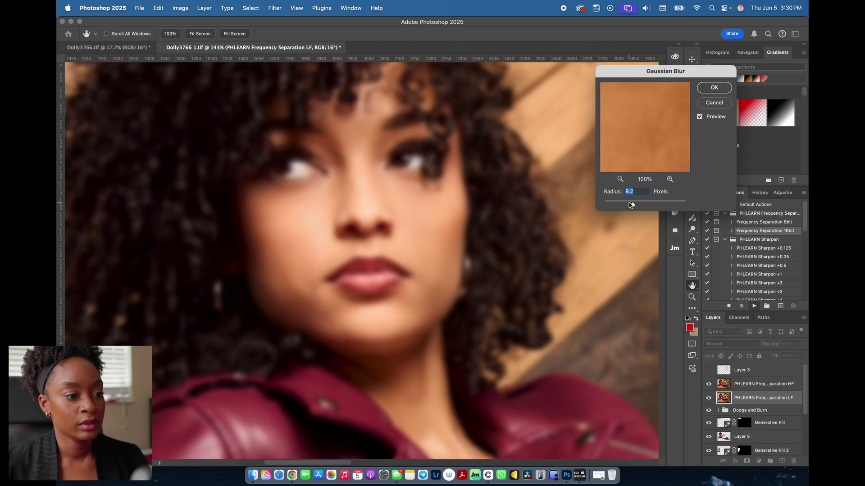
pyautogui.click(716, 89)
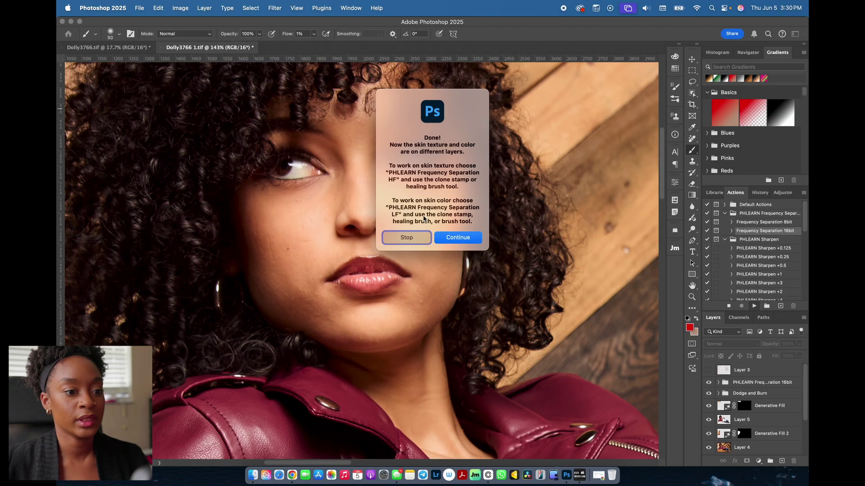
pyautogui.click(451, 238)
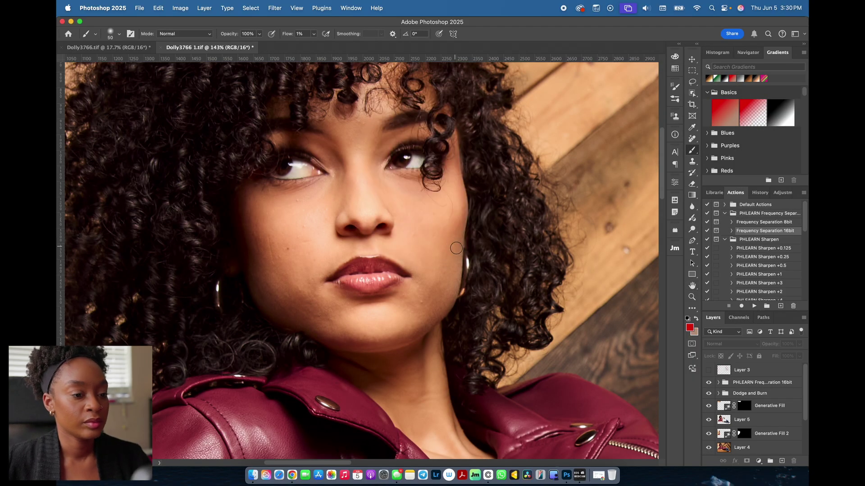
# - Expand the frequency separation group and add a new empty layer directly above its LF layer
pyautogui.click(717, 382)
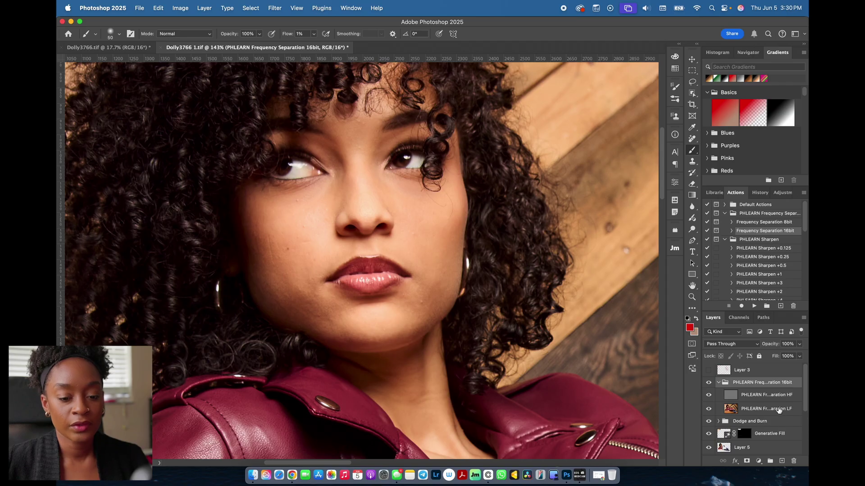
pyautogui.click(777, 410)
pyautogui.click(781, 461)
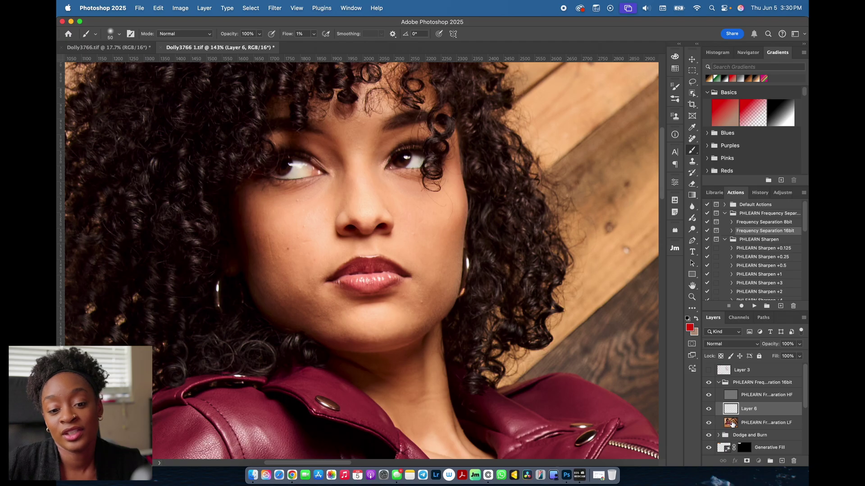
# - On the Frequency Separation LF layer, outline the dark spot on the cheek left of the mouth with the Patch tool
pyautogui.click(730, 424)
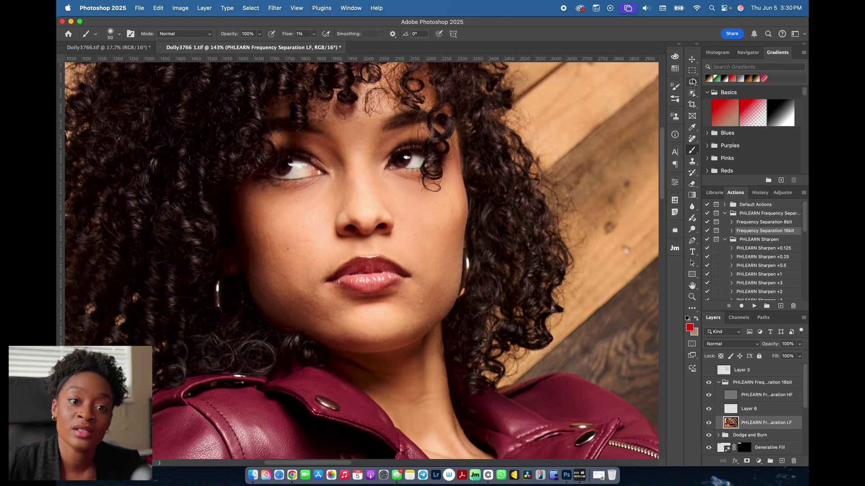
pyautogui.click(692, 138)
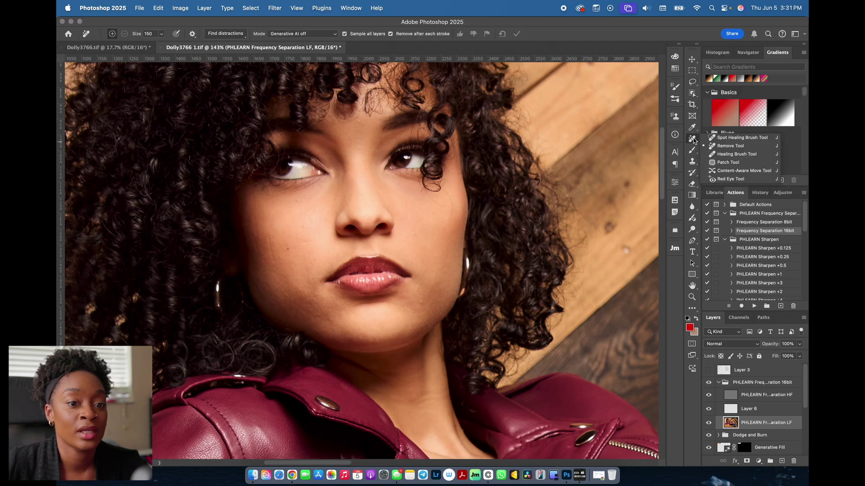
pyautogui.click(726, 162)
pyautogui.press('super+equal')
pyautogui.scroll(1, 242, 261)
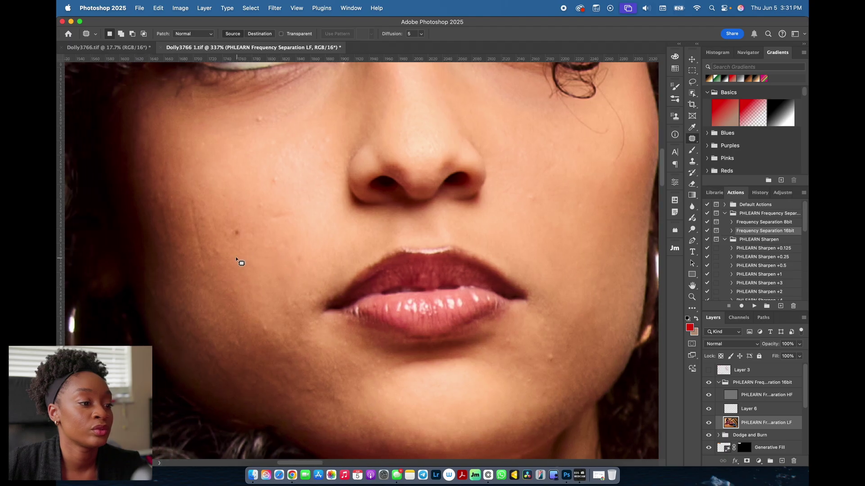
pyautogui.moveTo(250, 237)
pyautogui.mouseDown()
pyautogui.moveTo(237, 228)
pyautogui.moveTo(254, 240)
pyautogui.mouseUp()
pyautogui.click(253, 239)
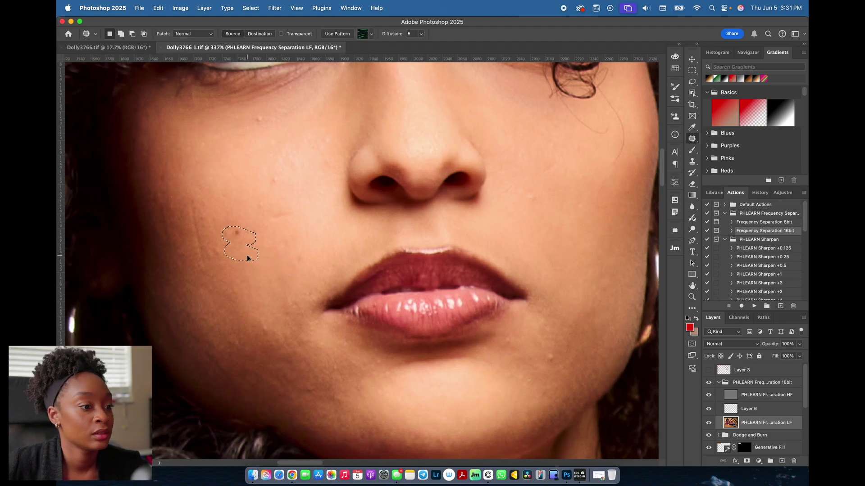
# - Patch the small blemish in the middle of the left cheek on the PHLEARN Frequency Separation HF layer
pyautogui.moveTo(270, 174)
pyautogui.mouseDown()
pyautogui.moveTo(282, 193)
pyautogui.moveTo(283, 143)
pyautogui.mouseUp()
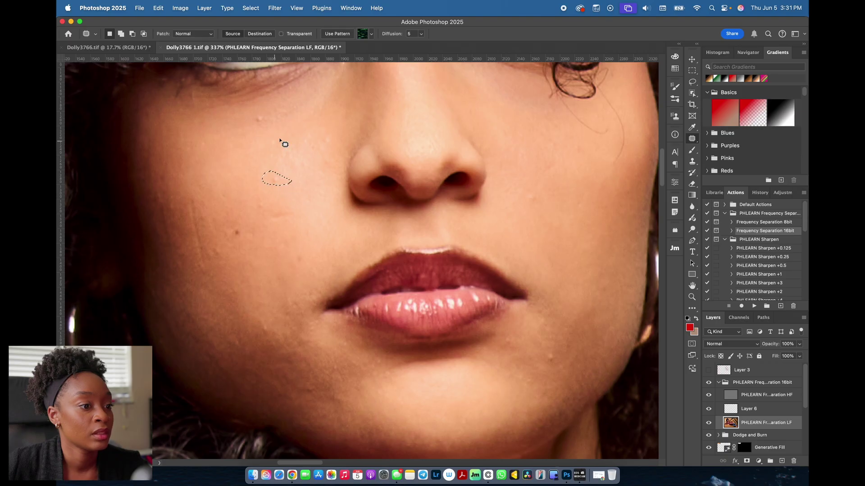
pyautogui.hotkey('alt', ']')
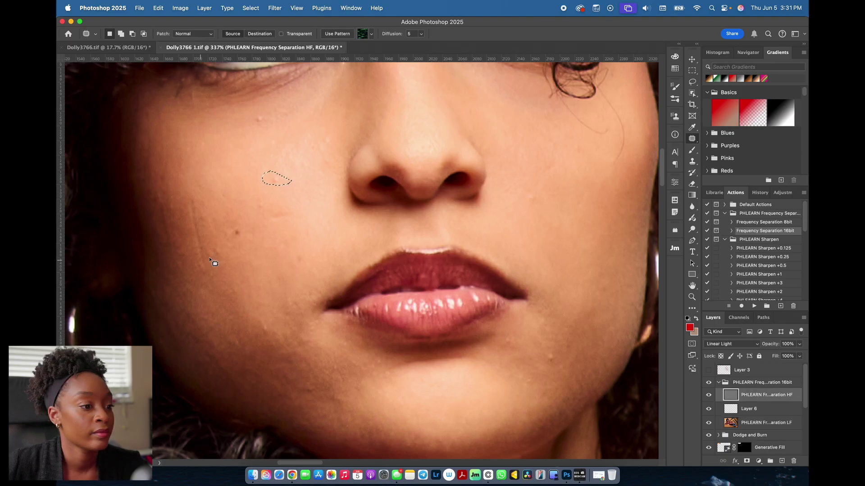
pyautogui.click(264, 205)
pyautogui.moveTo(281, 172)
pyautogui.mouseDown()
pyautogui.moveTo(295, 179)
pyautogui.moveTo(283, 172)
pyautogui.mouseUp()
pyautogui.moveTo(279, 180); pyautogui.dragTo(280, 196)
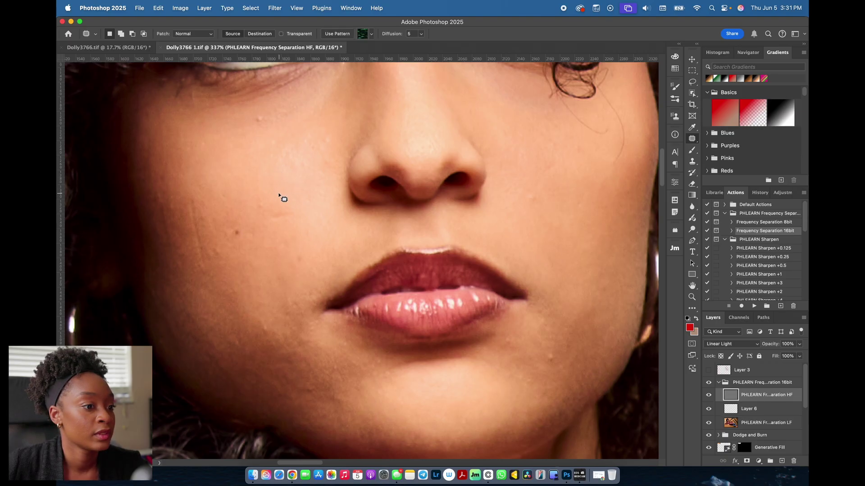
# - Patch the small bump on the upper left cheek beneath the eye
pyautogui.click(266, 150)
pyautogui.moveTo(252, 113); pyautogui.dragTo(249, 116)
pyautogui.moveTo(254, 121)
pyautogui.mouseDown()
pyautogui.moveTo(252, 130)
pyautogui.moveTo(272, 133)
pyautogui.mouseUp()
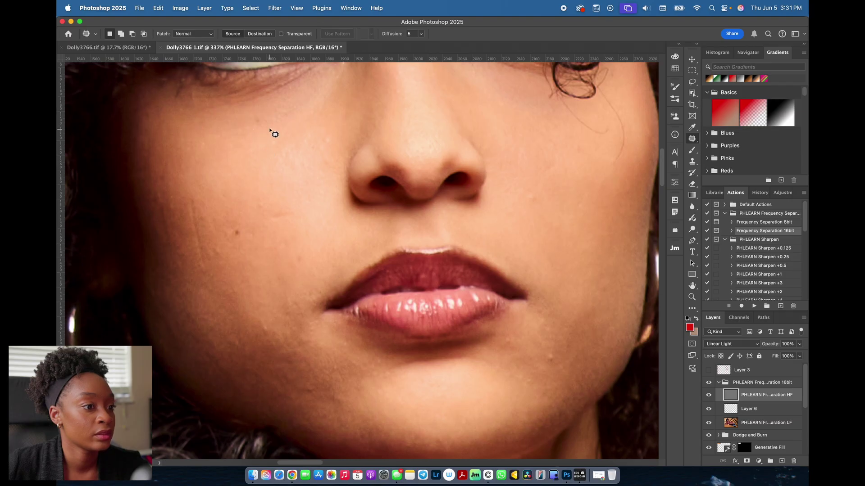
# - Patch the dark mole, the spot near the mouth corner and the short crease on the left cheek
pyautogui.click(230, 233)
pyautogui.moveTo(231, 233)
pyautogui.mouseDown()
pyautogui.moveTo(240, 230)
pyautogui.moveTo(246, 261)
pyautogui.mouseUp()
pyautogui.click(281, 268)
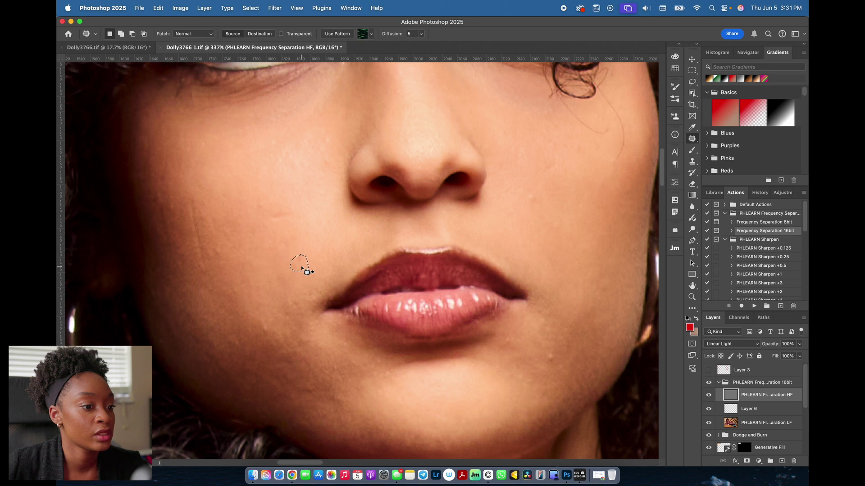
pyautogui.moveTo(281, 214); pyautogui.dragTo(305, 217)
pyautogui.click(284, 238)
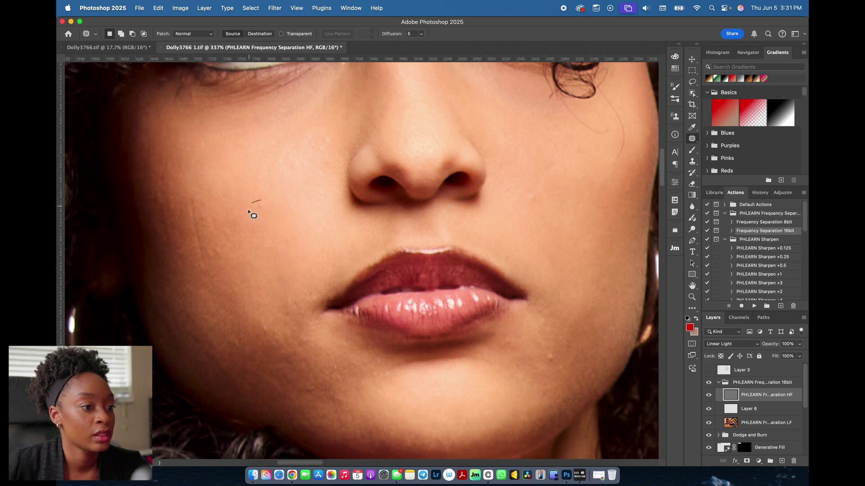
# - Patch the long vertical crease on the outer left cheek with clean skin texture from beside it
pyautogui.scroll(-3, 257, 230)
pyautogui.moveTo(239, 206); pyautogui.dragTo(253, 228)
pyautogui.click(237, 185)
pyautogui.moveTo(237, 185)
pyautogui.mouseDown()
pyautogui.moveTo(259, 189)
pyautogui.moveTo(233, 186)
pyautogui.mouseUp()
pyautogui.moveTo(234, 185)
pyautogui.mouseDown()
pyautogui.moveTo(242, 210)
pyautogui.moveTo(255, 208)
pyautogui.moveTo(236, 234)
pyautogui.moveTo(240, 267)
pyautogui.moveTo(223, 224)
pyautogui.moveTo(232, 196)
pyautogui.moveTo(247, 222)
pyautogui.mouseUp()
pyautogui.click(242, 210)
pyautogui.scroll(2, 238, 189)
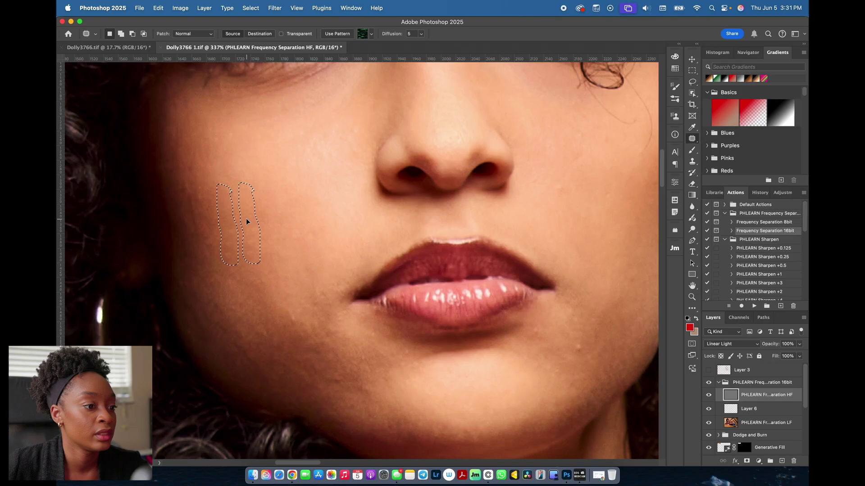
pyautogui.click(247, 222)
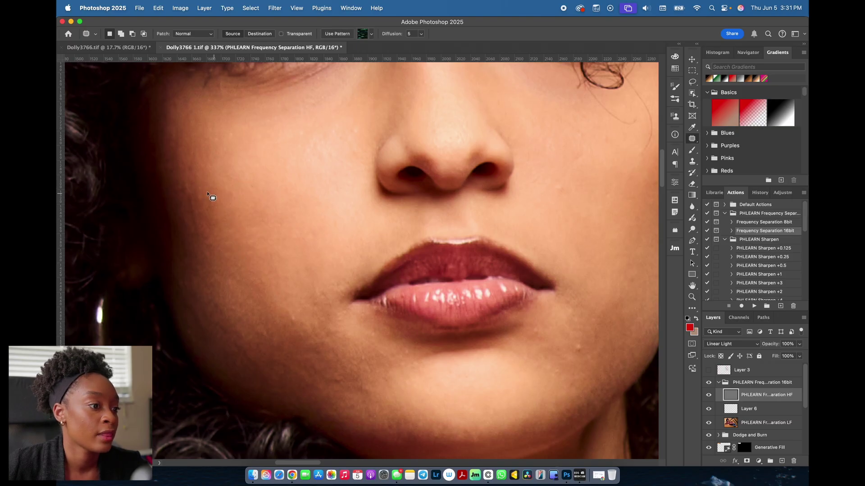
# - Patch the remaining uneven texture along the outer edge of the left cheek
pyautogui.moveTo(183, 169)
pyautogui.mouseDown()
pyautogui.moveTo(215, 180)
pyautogui.moveTo(190, 156)
pyautogui.mouseUp()
pyautogui.press('super+d')
pyautogui.press('super+d')
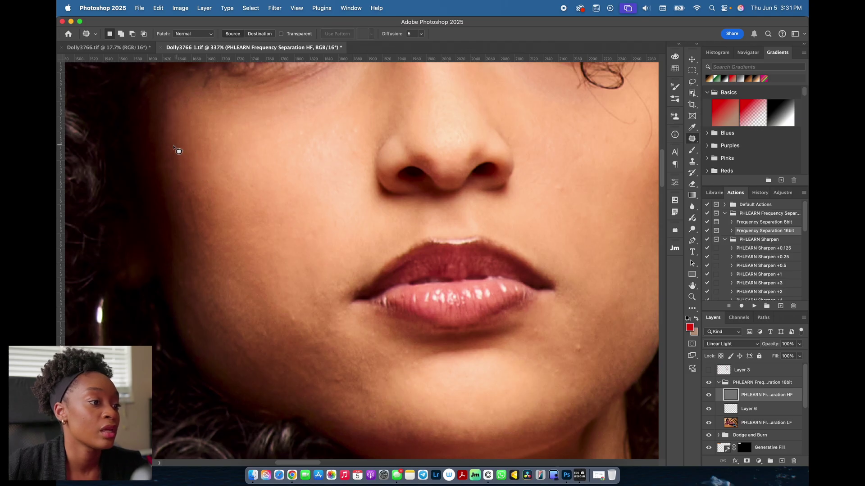
pyautogui.moveTo(173, 146)
pyautogui.mouseDown()
pyautogui.moveTo(202, 176)
pyautogui.moveTo(198, 193)
pyautogui.moveTo(212, 193)
pyautogui.moveTo(220, 230)
pyautogui.moveTo(183, 235)
pyautogui.moveTo(197, 257)
pyautogui.moveTo(207, 235)
pyautogui.moveTo(207, 269)
pyautogui.moveTo(218, 250)
pyautogui.moveTo(222, 264)
pyautogui.moveTo(189, 285)
pyautogui.moveTo(218, 290)
pyautogui.moveTo(193, 287)
pyautogui.mouseUp()
pyautogui.click(203, 192)
pyautogui.click(191, 210)
pyautogui.click(182, 206)
# - Try to patch the uneven texture on the lower left jaw, and undo the attempt
pyautogui.moveTo(198, 287)
pyautogui.mouseDown()
pyautogui.moveTo(200, 279)
pyautogui.moveTo(188, 289)
pyautogui.moveTo(208, 306)
pyautogui.moveTo(201, 313)
pyautogui.moveTo(225, 328)
pyautogui.moveTo(200, 305)
pyautogui.moveTo(212, 331)
pyautogui.moveTo(218, 321)
pyautogui.moveTo(209, 329)
pyautogui.moveTo(242, 319)
pyautogui.moveTo(241, 328)
pyautogui.mouseUp()
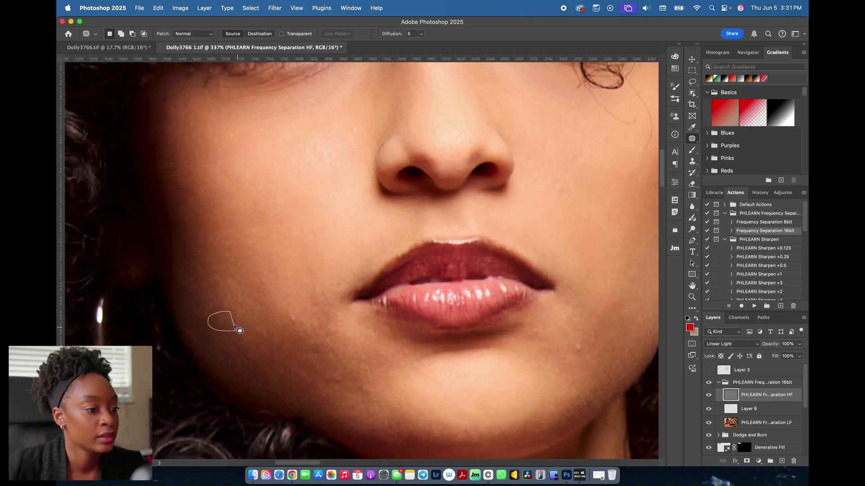
pyautogui.press('super+z')
pyautogui.press('super+z')
pyautogui.press('super+z')
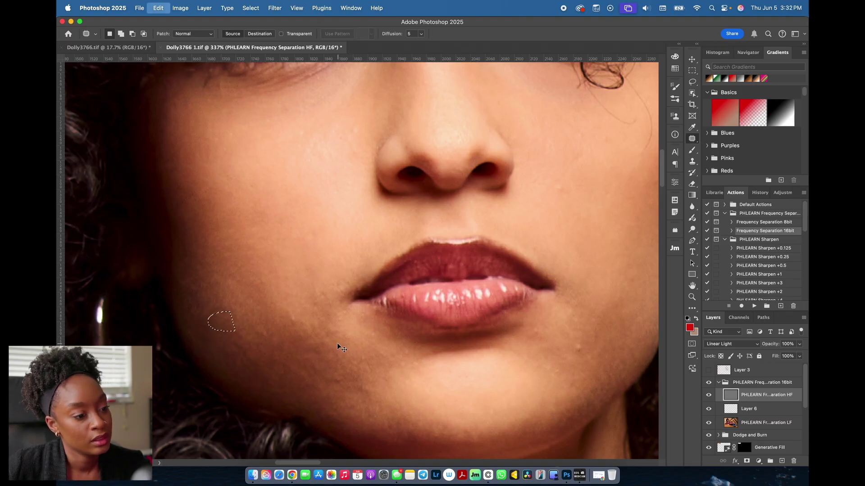
pyautogui.press('super+z')
pyautogui.press('super+shift+z')
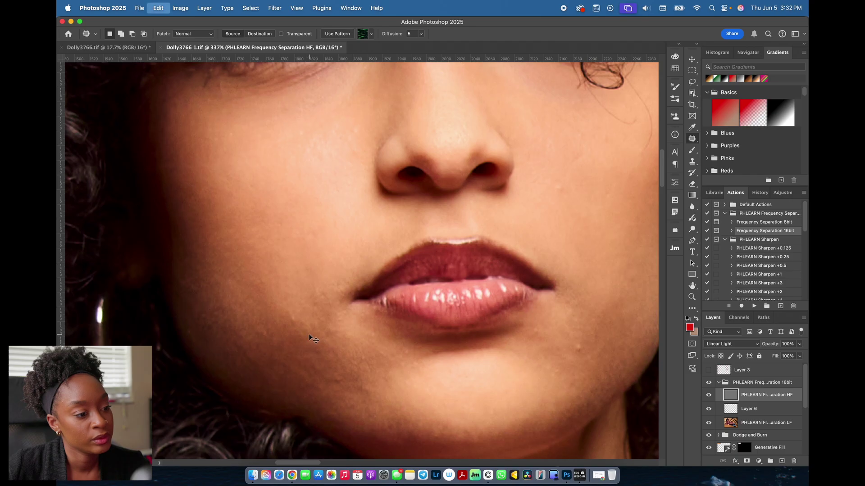
pyautogui.press('super+z')
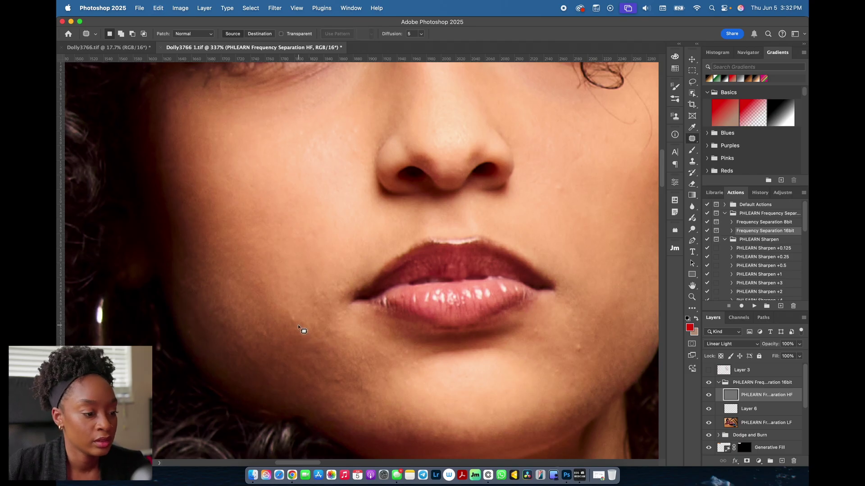
# - Patch the rough texture between the left mouth corner and the jaw, comparing the skin before and after
pyautogui.press('super+shift+z')
pyautogui.press('super+z')
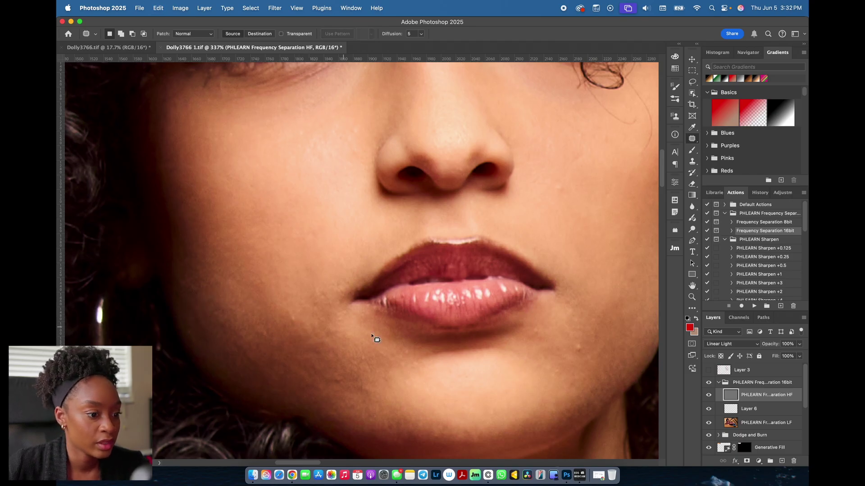
pyautogui.press('super+shift+z')
pyautogui.press('super+z')
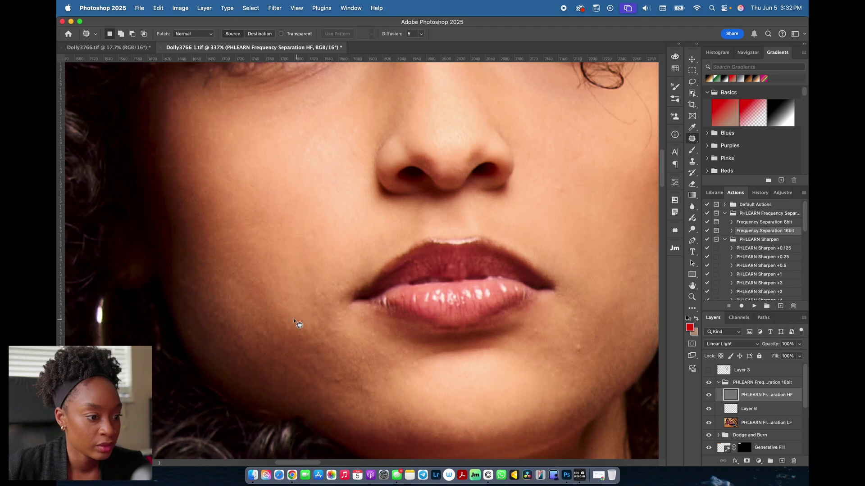
pyautogui.press('super+shift+z')
pyautogui.press('super+z')
pyautogui.press('super+shift+z')
pyautogui.press('super+z')
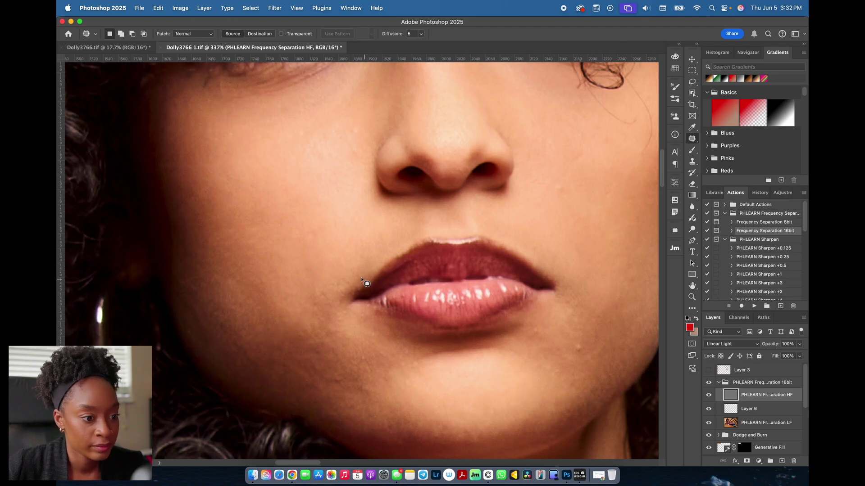
pyautogui.moveTo(333, 302)
pyautogui.mouseDown()
pyautogui.moveTo(358, 285)
pyautogui.moveTo(310, 293)
pyautogui.moveTo(324, 281)
pyautogui.moveTo(309, 302)
pyautogui.moveTo(323, 311)
pyautogui.moveTo(324, 341)
pyautogui.moveTo(361, 316)
pyautogui.moveTo(338, 299)
pyautogui.moveTo(342, 309)
pyautogui.mouseUp()
pyautogui.press('super+z')
pyautogui.press('super+shift+z')
pyautogui.press('super+z')
# - Patch the uneven skin beside the right mouth corner and the small bump on the right cheek
pyautogui.hscroll(3, 492, 331)
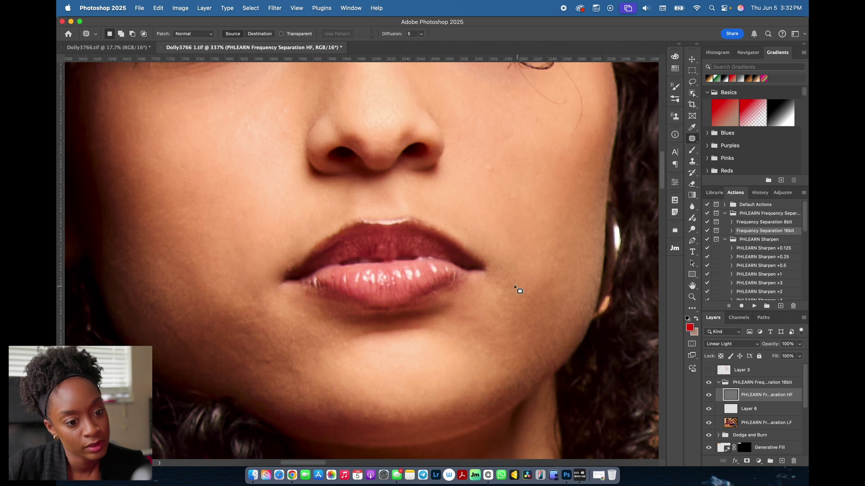
pyautogui.moveTo(516, 290); pyautogui.dragTo(509, 302)
pyautogui.press('super+d')
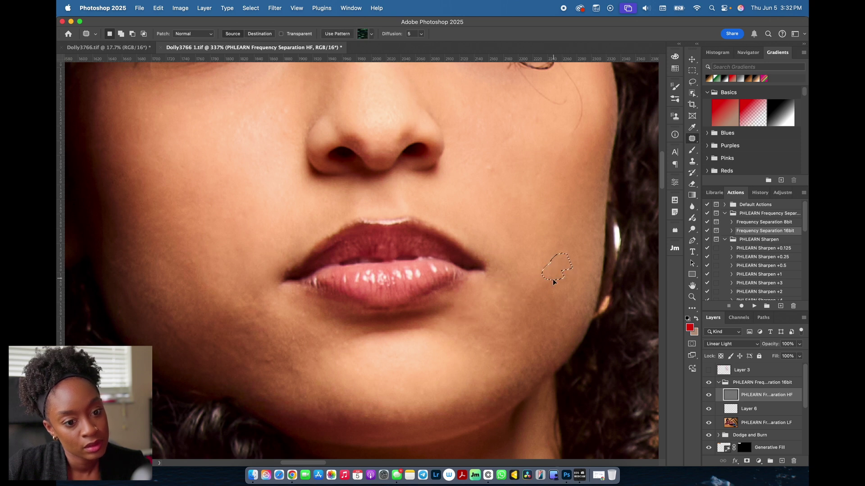
pyautogui.scroll(3, 554, 284)
pyautogui.moveTo(488, 234); pyautogui.dragTo(498, 240)
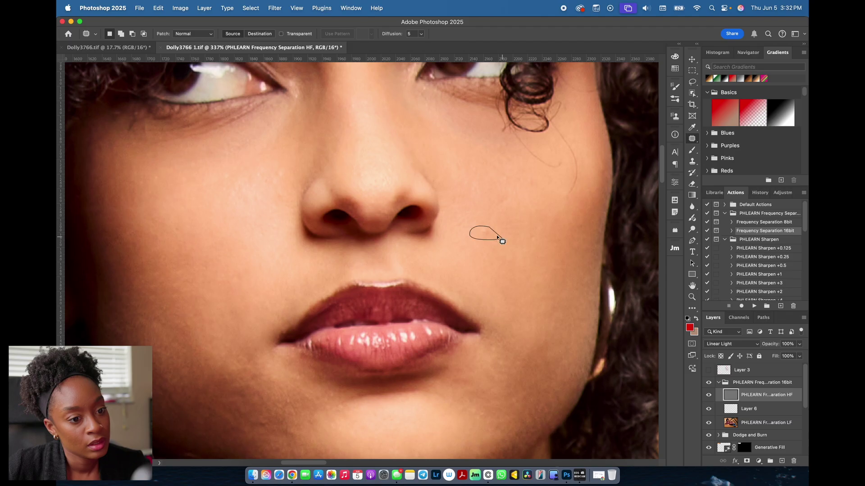
pyautogui.press('super+d')
# - Patch out the long stray hair running down the outer right cheek below the curl
pyautogui.scroll(3, 498, 239)
pyautogui.scroll(1, 546, 199)
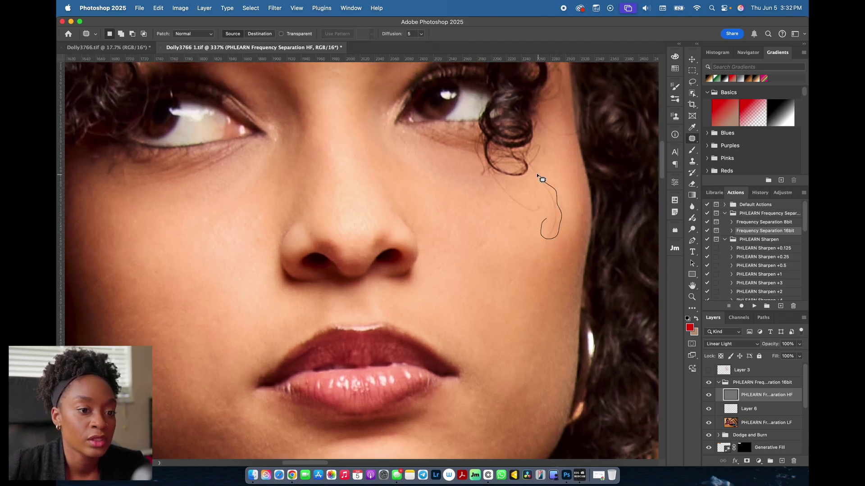
pyautogui.moveTo(548, 220); pyautogui.dragTo(550, 223)
pyautogui.press('super+d')
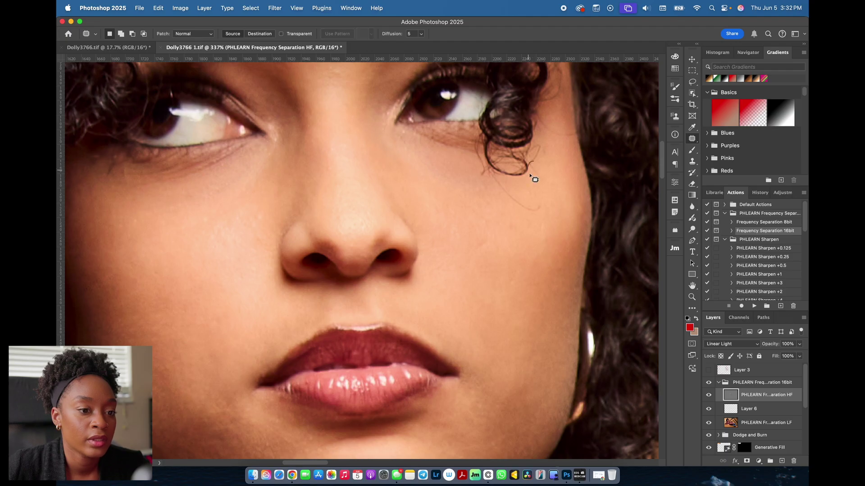
pyautogui.moveTo(533, 179); pyautogui.dragTo(557, 173)
pyautogui.press('super+d')
pyautogui.press('super+d')
pyautogui.press('super+d')
pyautogui.press('super+d')
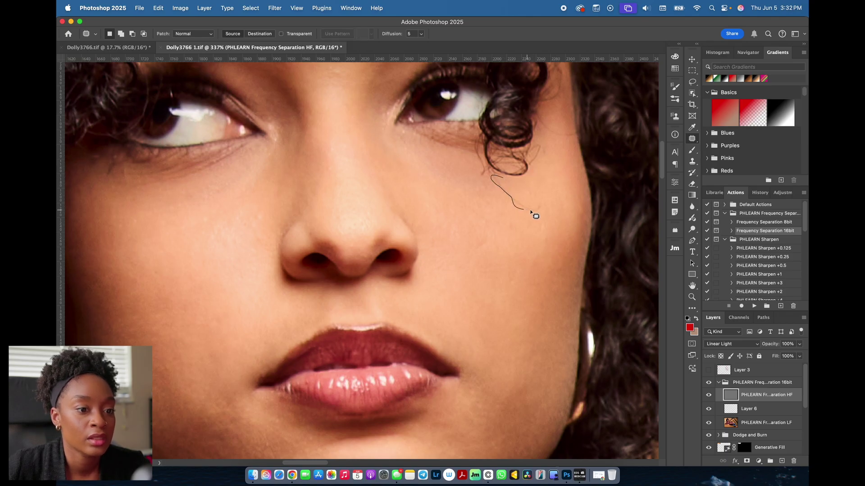
# - Patch out the remaining stray hair under the curl and the small blemish on the right cheek
pyautogui.moveTo(530, 198)
pyautogui.mouseDown()
pyautogui.moveTo(504, 180)
pyautogui.moveTo(518, 203)
pyautogui.mouseUp()
pyautogui.press('super+d')
pyautogui.press('super+d')
pyautogui.moveTo(475, 220); pyautogui.dragTo(495, 234)
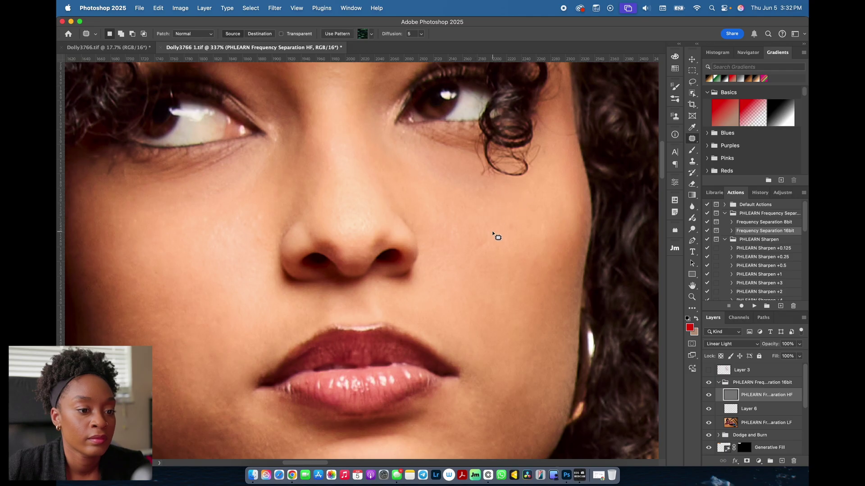
pyautogui.press('super+d')
# - Patch the small bumps at the top of the nose bridge between the eyes
pyautogui.scroll(5, 506, 185)
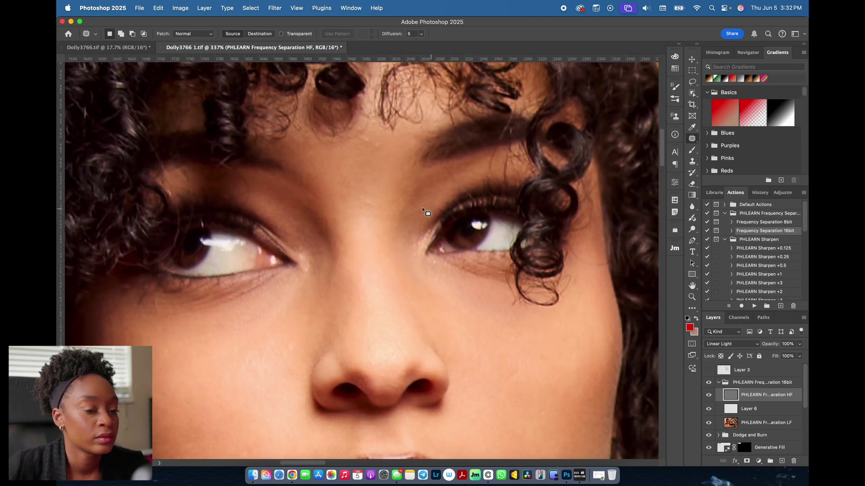
pyautogui.scroll(3, 425, 209)
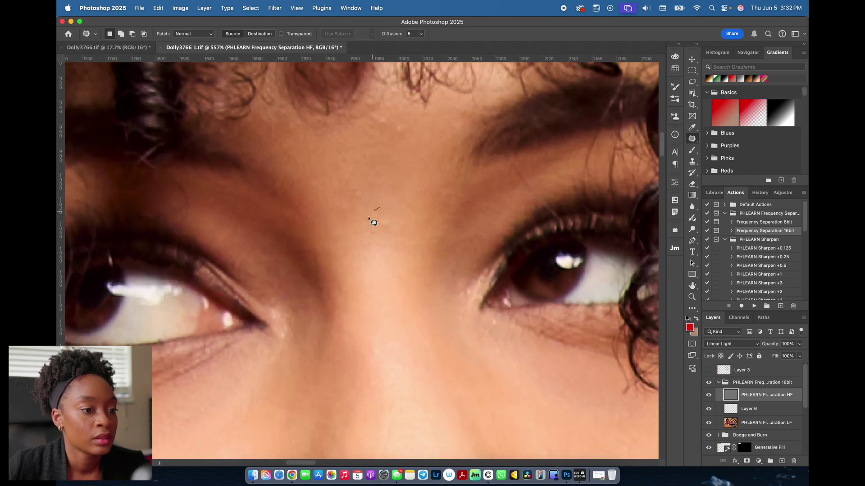
pyautogui.moveTo(371, 221); pyautogui.dragTo(383, 243)
pyautogui.press('super+d')
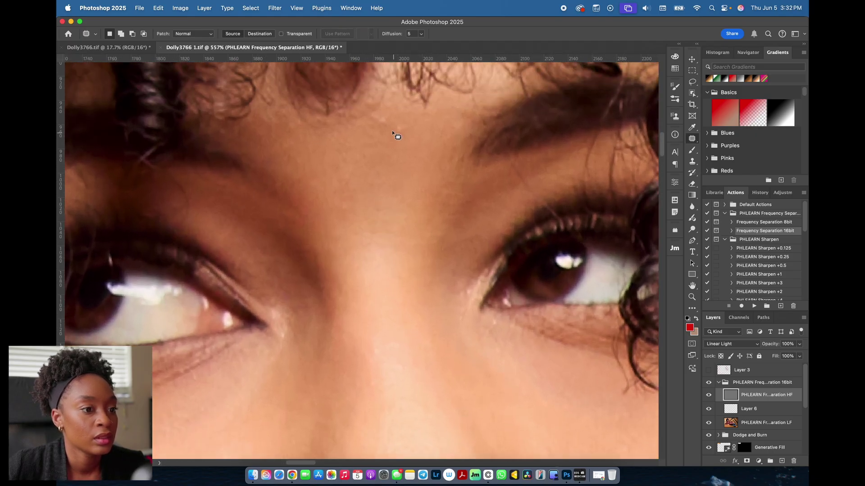
# - Patch the spots and flaky texture on the lower forehead between the eyebrows
pyautogui.moveTo(392, 131)
pyautogui.mouseDown()
pyautogui.moveTo(376, 132)
pyautogui.moveTo(360, 115)
pyautogui.moveTo(386, 110)
pyautogui.moveTo(363, 122)
pyautogui.mouseUp()
pyautogui.press('super+d')
pyautogui.press('super+d')
pyautogui.press('super+d')
pyautogui.press('super+d')
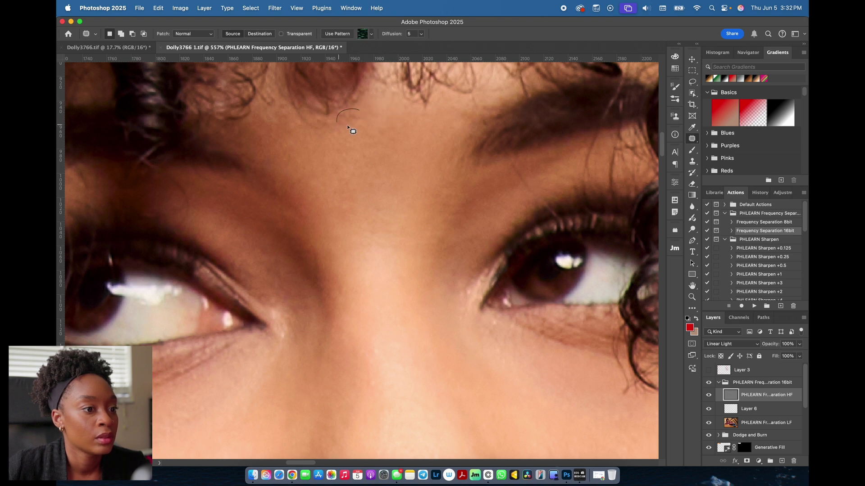
pyautogui.press('super+d')
# - Patch the marks on the forehead beside the hair fringe above the left eyebrow
pyautogui.hscroll(-2, 293, 132)
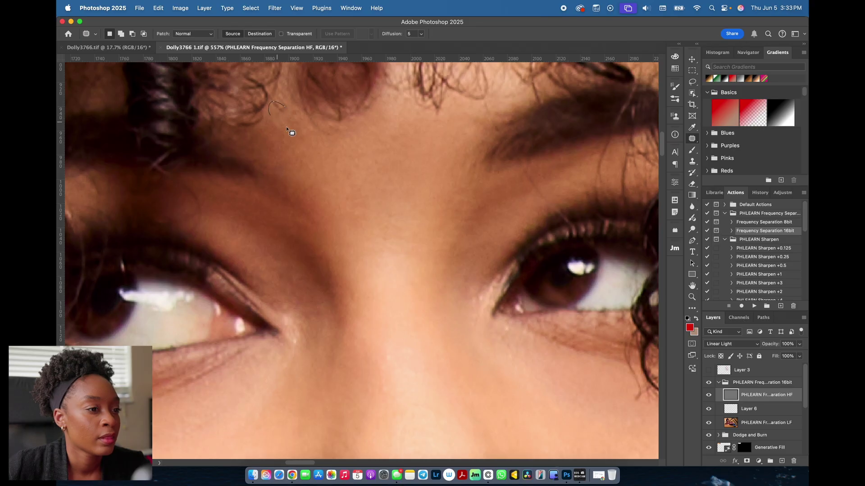
pyautogui.moveTo(286, 128); pyautogui.dragTo(285, 124)
pyautogui.press('super+d')
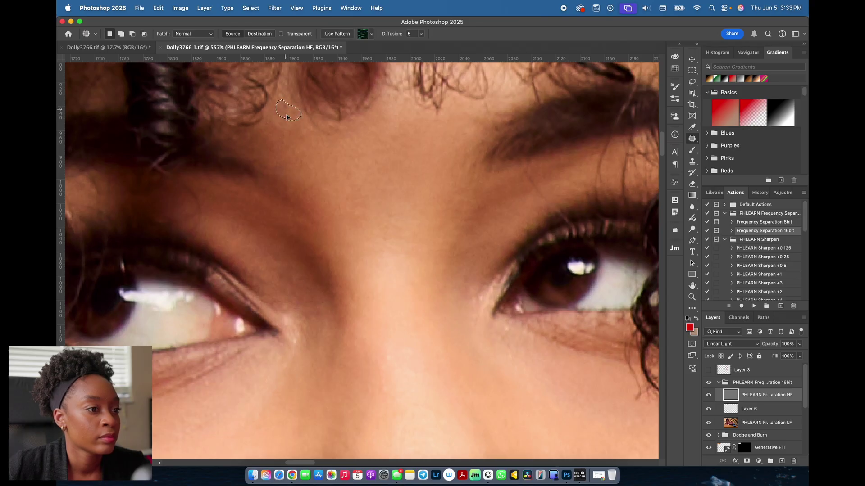
pyautogui.press('super+d')
# - Patch the thin line on the right upper eyelid and the mark beside the right eyebrow's inner end
pyautogui.hscroll(5, 492, 225)
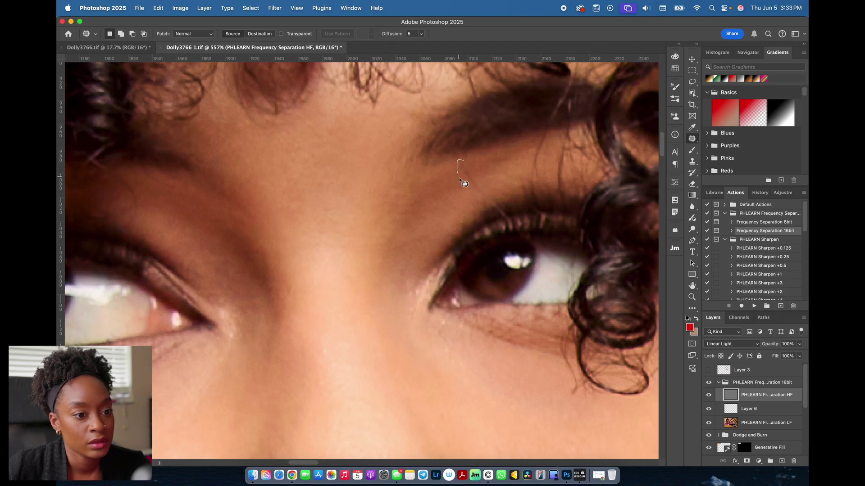
pyautogui.moveTo(484, 183); pyautogui.dragTo(481, 186)
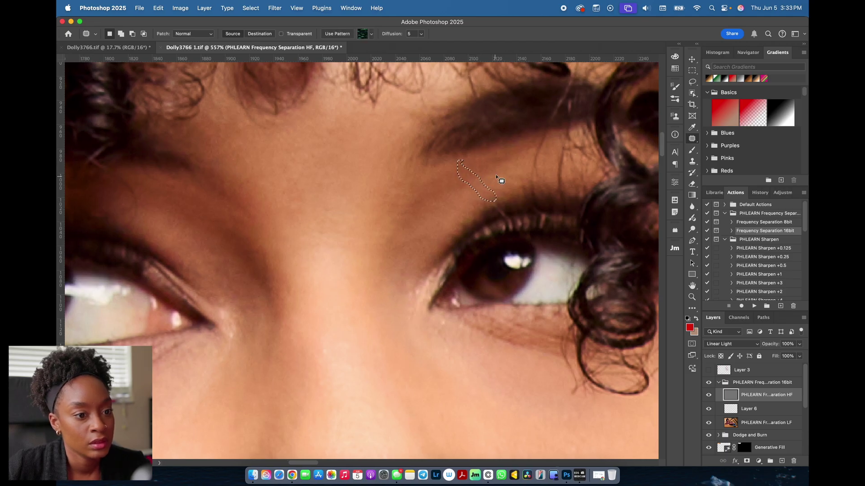
pyautogui.press('super+d')
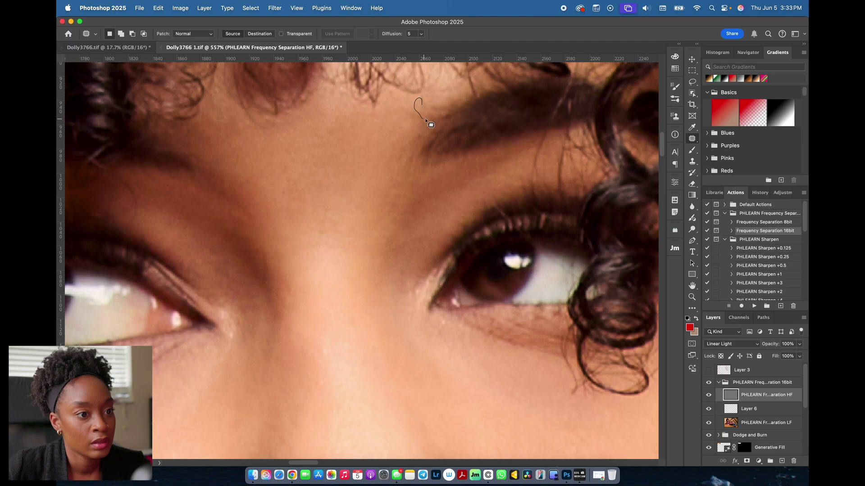
pyautogui.moveTo(417, 105); pyautogui.dragTo(419, 106)
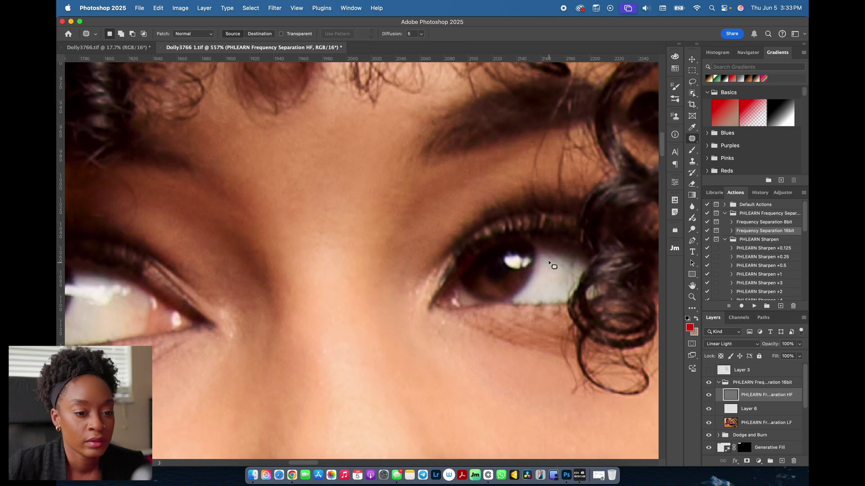
pyautogui.scroll(-8, 563, 263)
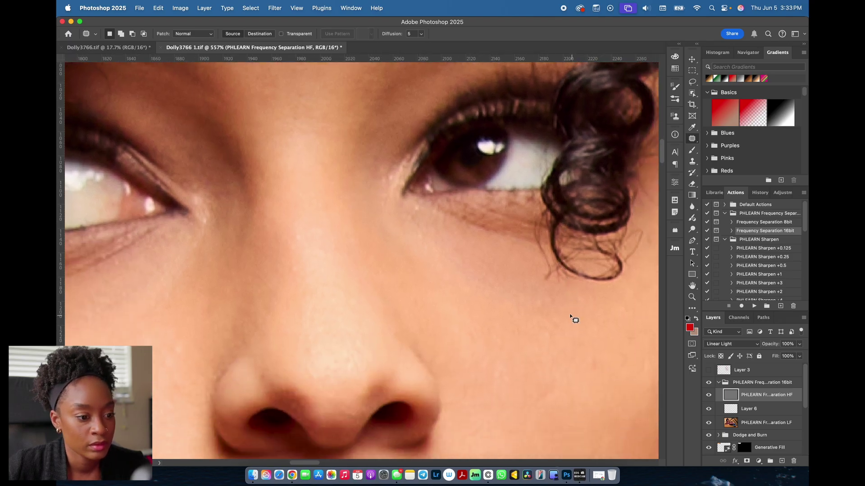
pyautogui.hscroll(-8, 562, 310)
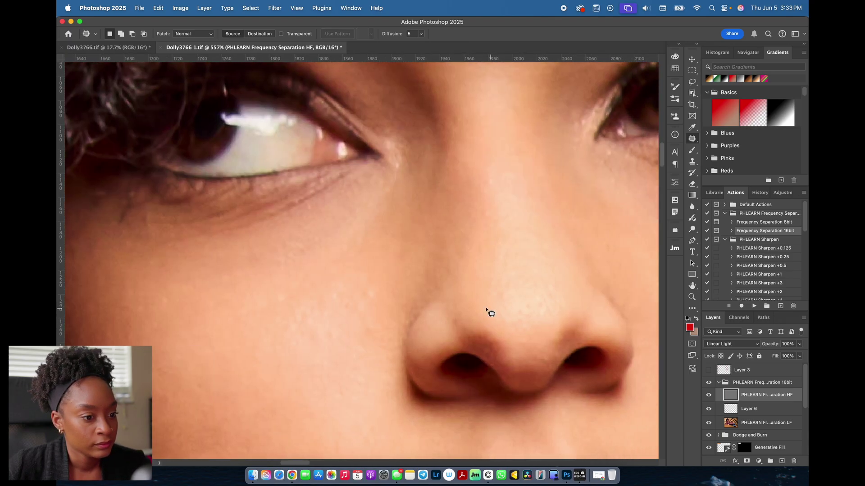
# - Patch the texture marks on the left part of the lower lip on the high-frequency layer
pyautogui.press('super+minus')
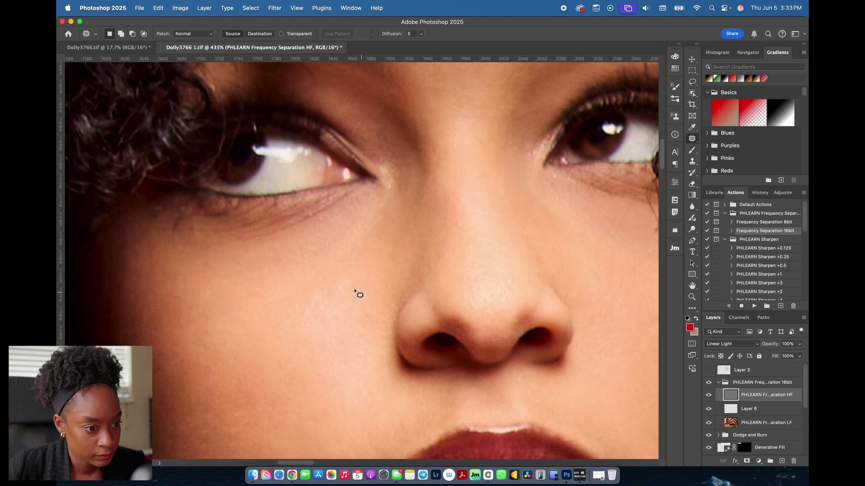
pyautogui.scroll(-10, 358, 306)
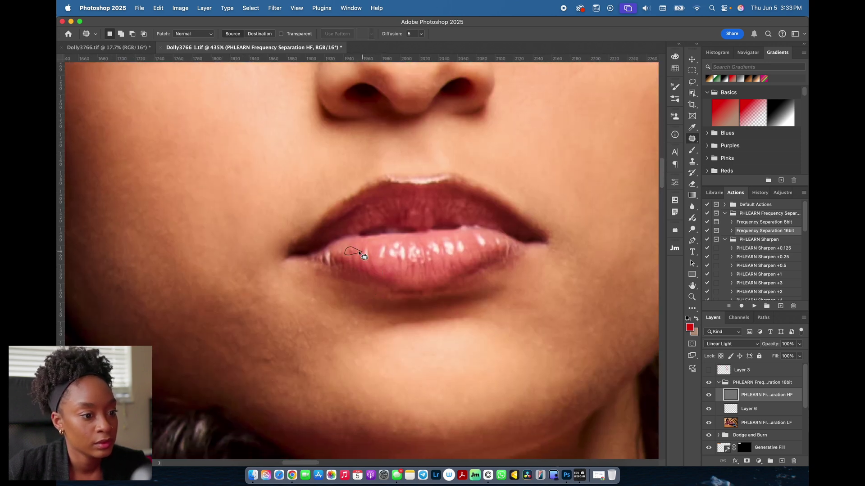
pyautogui.moveTo(364, 256); pyautogui.dragTo(380, 252)
pyautogui.rightClick(384, 268)
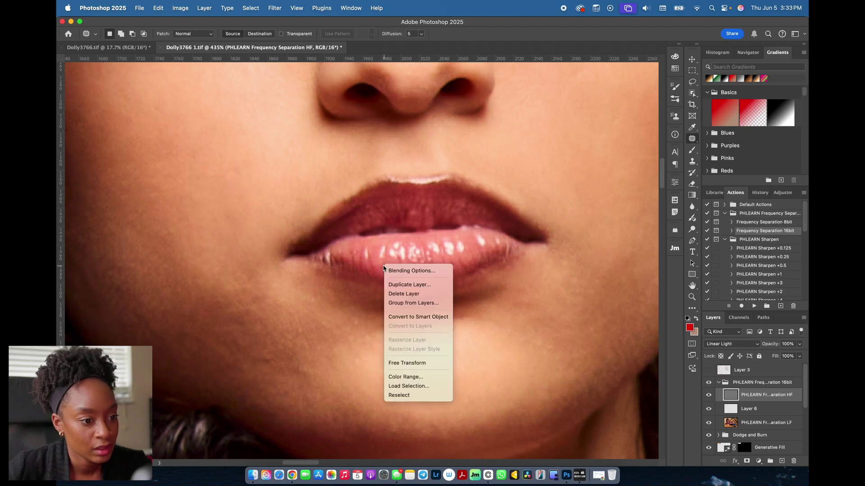
pyautogui.press('Escape')
pyautogui.scroll(5, 382, 261)
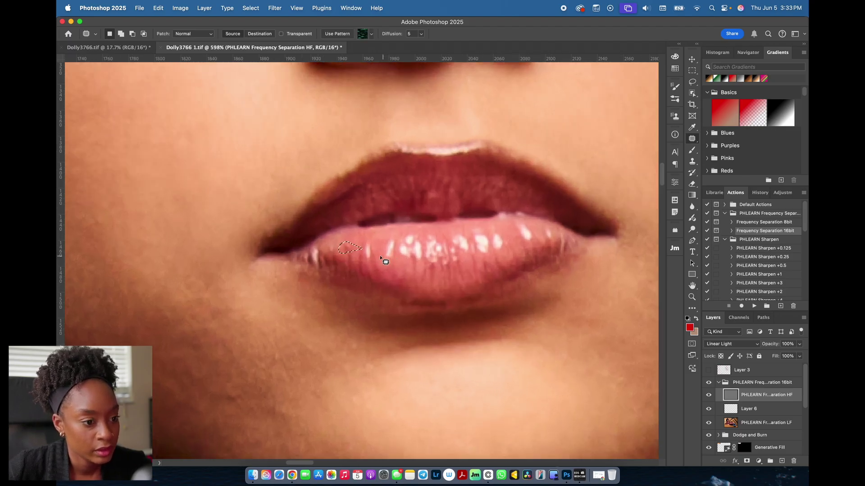
pyautogui.click(365, 247)
pyautogui.scroll(1, 364, 234)
pyautogui.moveTo(341, 234)
pyautogui.mouseDown()
pyautogui.moveTo(339, 248)
pyautogui.moveTo(355, 226)
pyautogui.moveTo(394, 222)
pyautogui.mouseUp()
pyautogui.click(430, 234)
# - Patch the small bright specks just below the central highlights on the lower lip
pyautogui.hscroll(3, 493, 255)
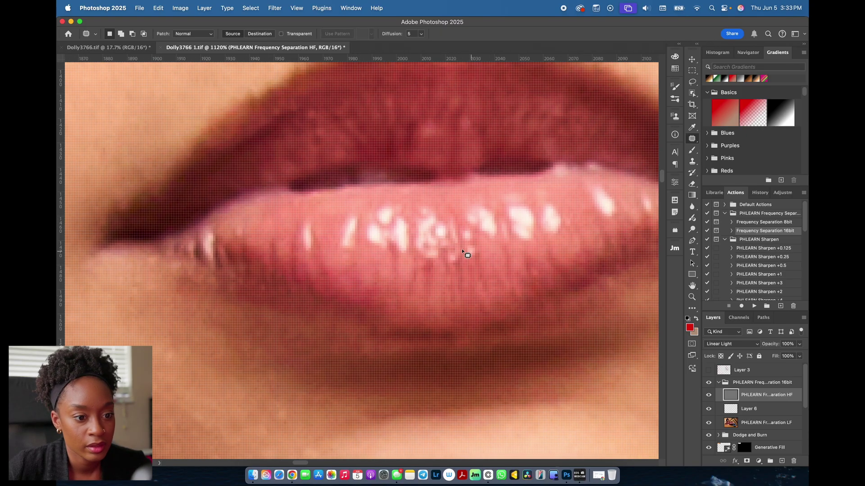
pyautogui.moveTo(469, 261)
pyautogui.mouseDown()
pyautogui.moveTo(481, 255)
pyautogui.moveTo(474, 264)
pyautogui.moveTo(491, 272)
pyautogui.moveTo(451, 273)
pyautogui.moveTo(451, 265)
pyautogui.moveTo(480, 274)
pyautogui.mouseUp()
pyautogui.click(491, 273)
pyautogui.click(480, 274)
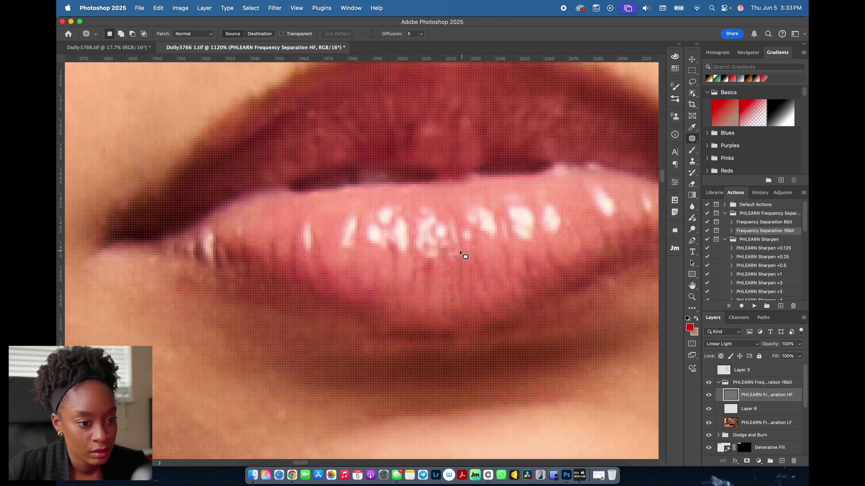
pyautogui.moveTo(460, 251); pyautogui.dragTo(456, 282)
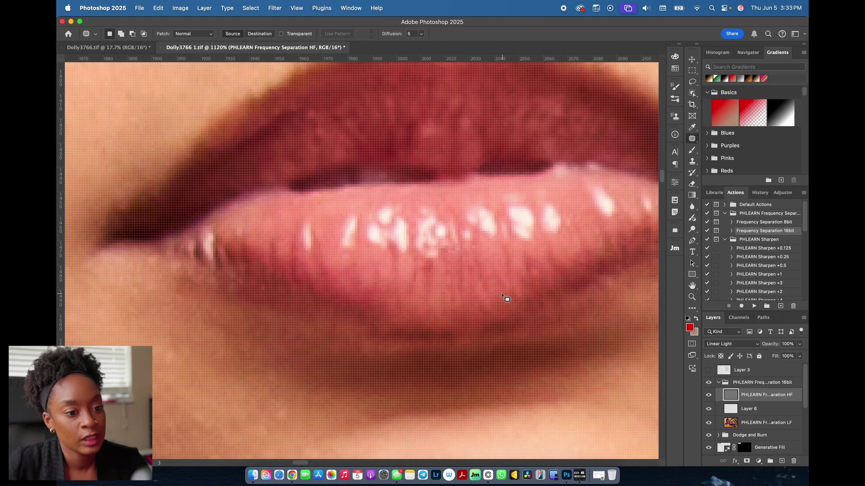
# - Patch the small dark mark in the middle of the lower lip beneath the highlights
pyautogui.press('super+minus')
pyautogui.scroll(-3, 486, 294)
pyautogui.scroll(3, 412, 270)
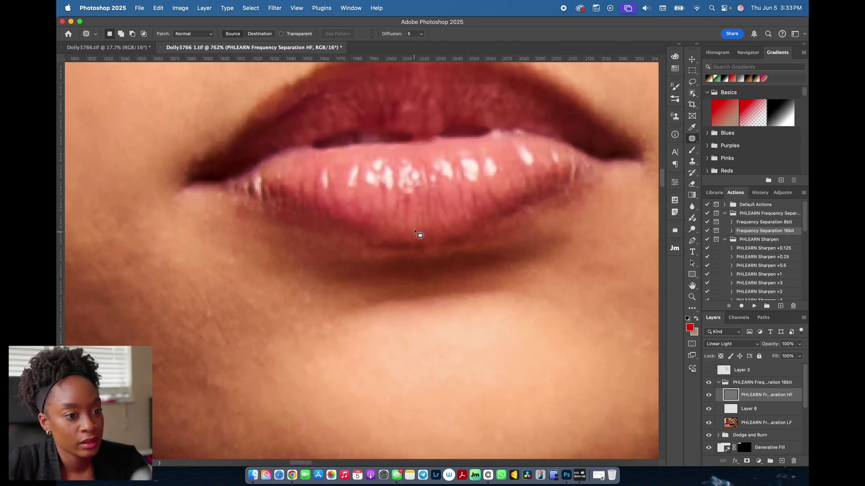
pyautogui.moveTo(411, 195)
pyautogui.mouseDown()
pyautogui.moveTo(401, 205)
pyautogui.moveTo(420, 197)
pyautogui.moveTo(408, 213)
pyautogui.mouseUp()
pyautogui.click(406, 220)
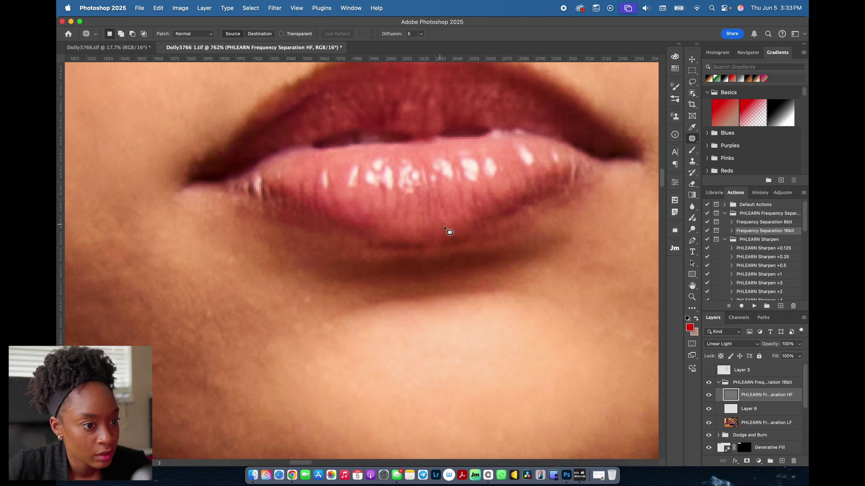
# - Hide the PHLEARN Frequency Separation HF layer and make Layer 6 the active layer
pyautogui.scroll(-5, 430, 193)
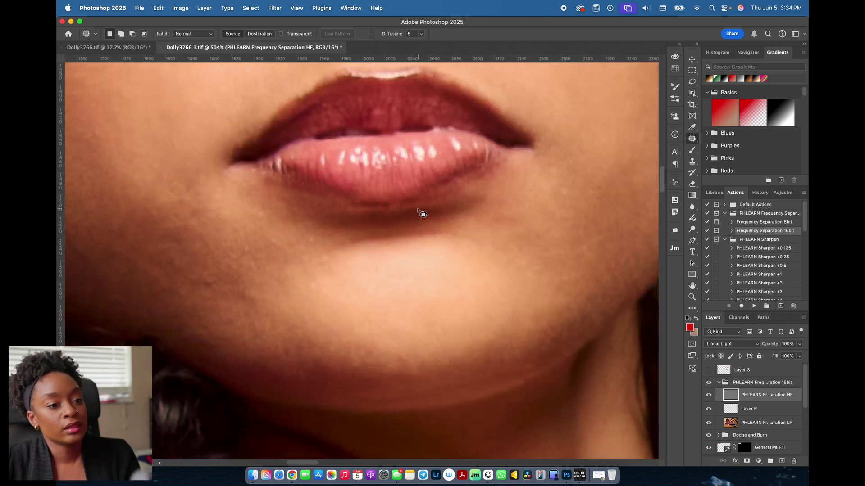
pyautogui.scroll(-6, 431, 214)
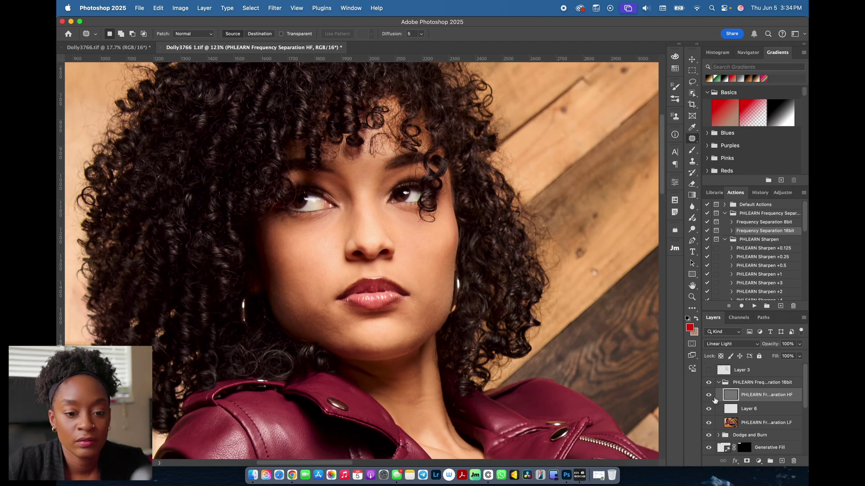
pyautogui.click(708, 396)
pyautogui.click(716, 406)
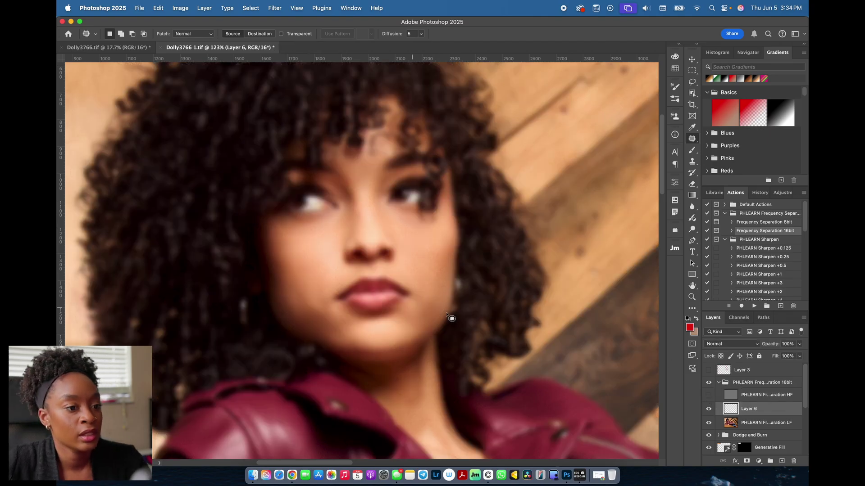
# - Set up the Brush tool with a size of 70 and a flow of 5% for painting on the face
pyautogui.scroll(4, 459, 353)
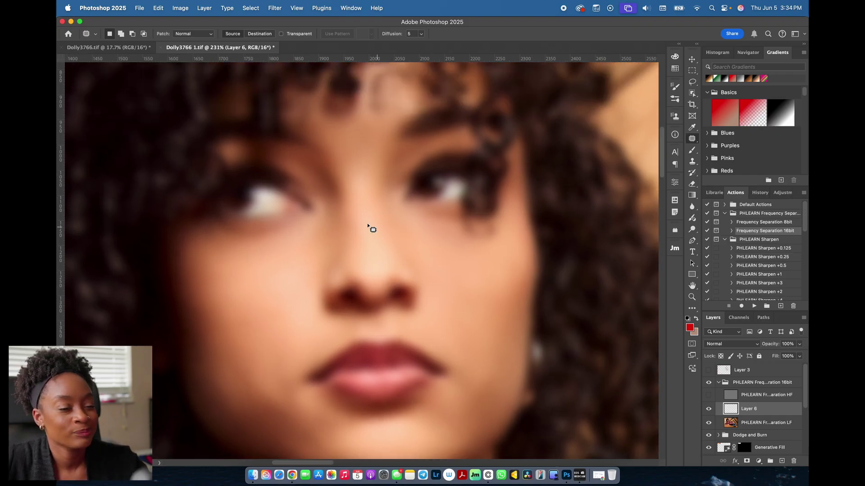
pyautogui.press('b')
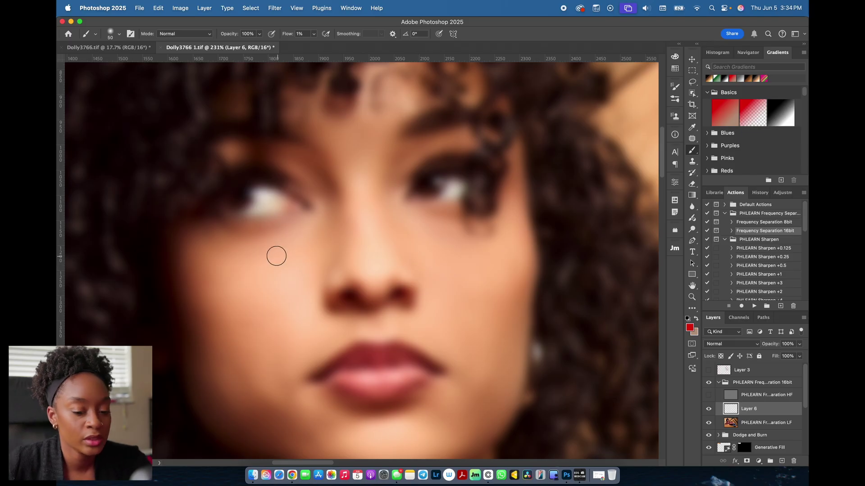
pyautogui.press(']')
pyautogui.press(']')
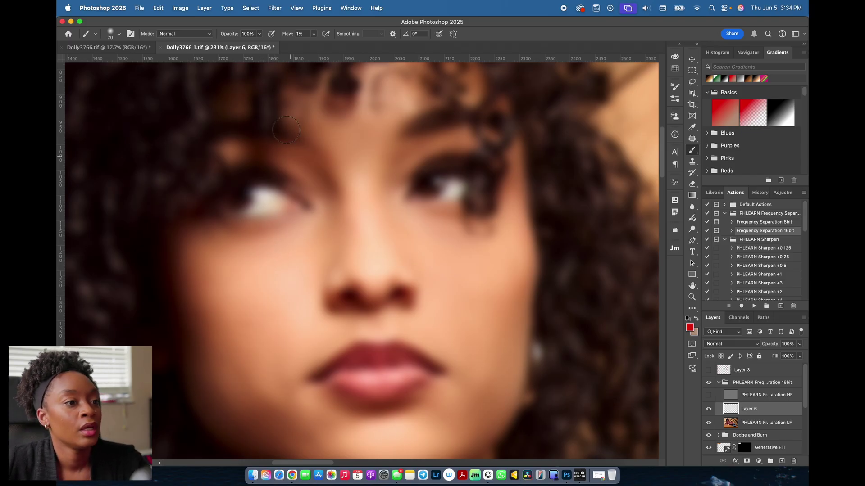
pyautogui.click(313, 35)
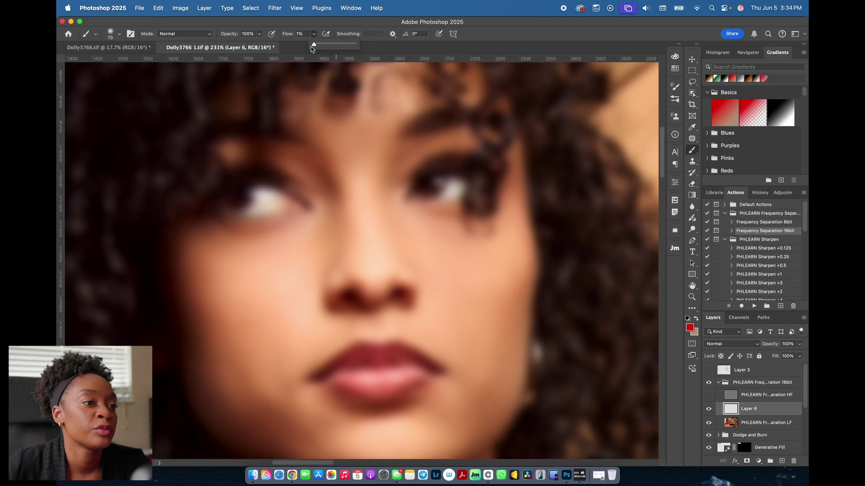
pyautogui.moveTo(311, 47); pyautogui.dragTo(314, 46)
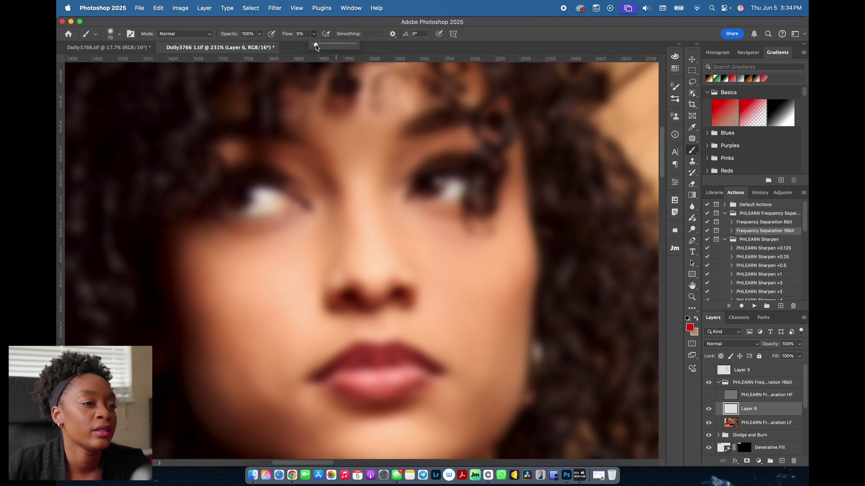
pyautogui.moveTo(315, 47); pyautogui.dragTo(314, 45)
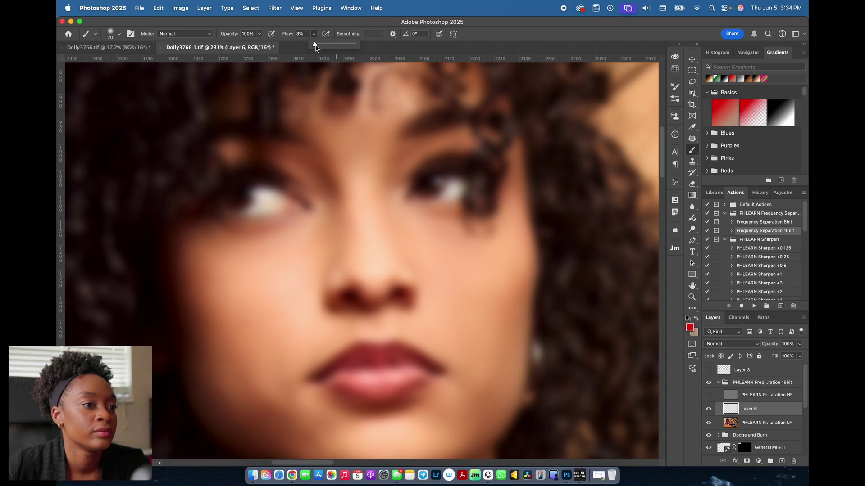
pyautogui.press('Up')
pyautogui.press('Up')
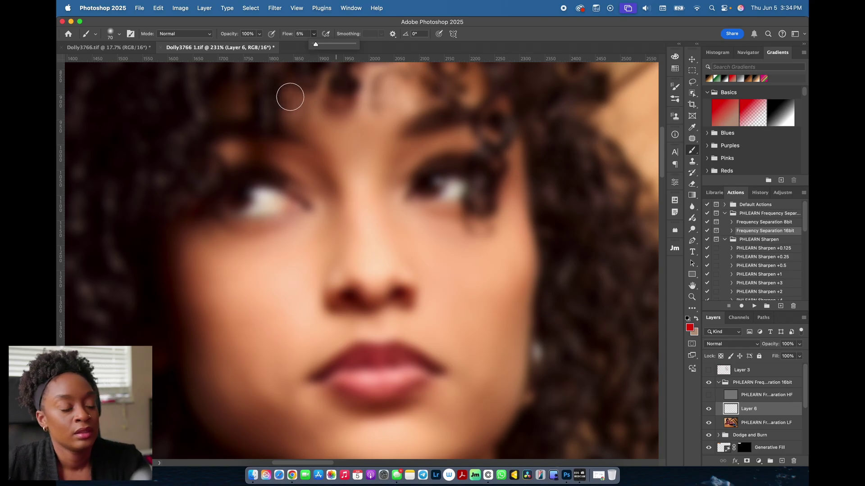
# - Even out the shadow beneath the left eye by painting with skin tones sampled from the upper cheek
pyautogui.keyDown('alt'); pyautogui.click(290, 247); pyautogui.keyUp('alt')
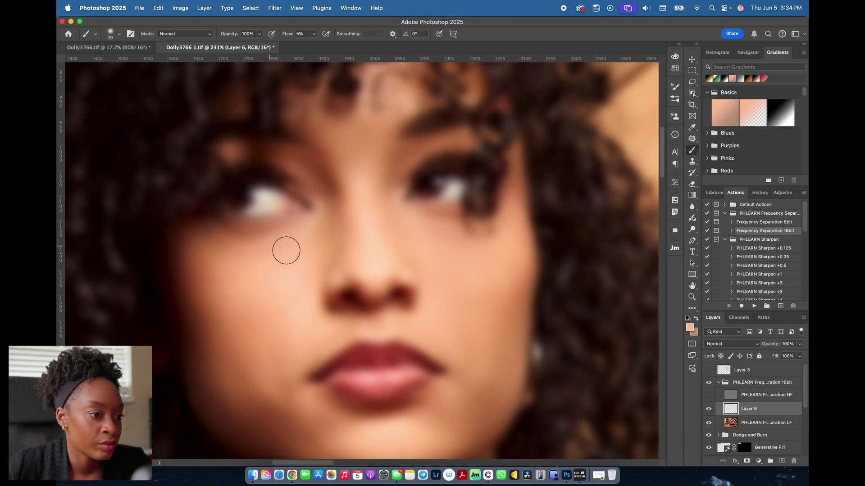
pyautogui.keyDown('alt'); pyautogui.click(287, 245); pyautogui.keyUp('alt')
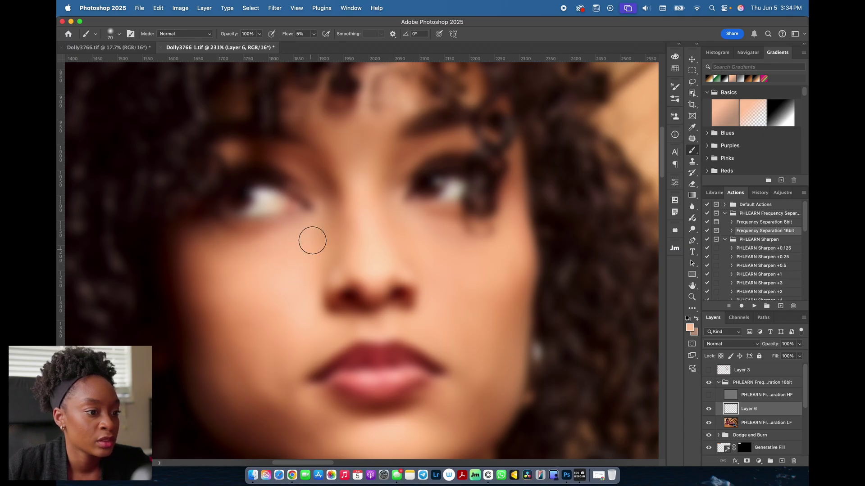
pyautogui.keyDown('alt'); pyautogui.click(284, 260); pyautogui.keyUp('alt')
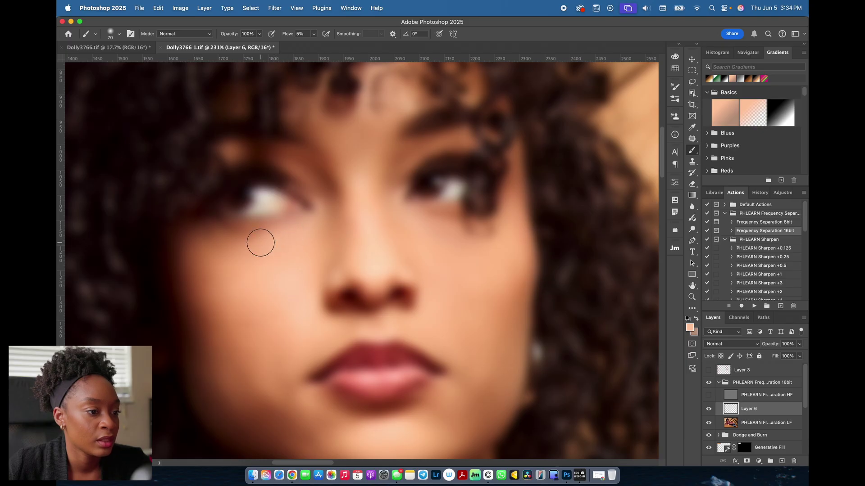
pyautogui.keyDown('alt'); pyautogui.click(239, 246); pyautogui.keyUp('alt')
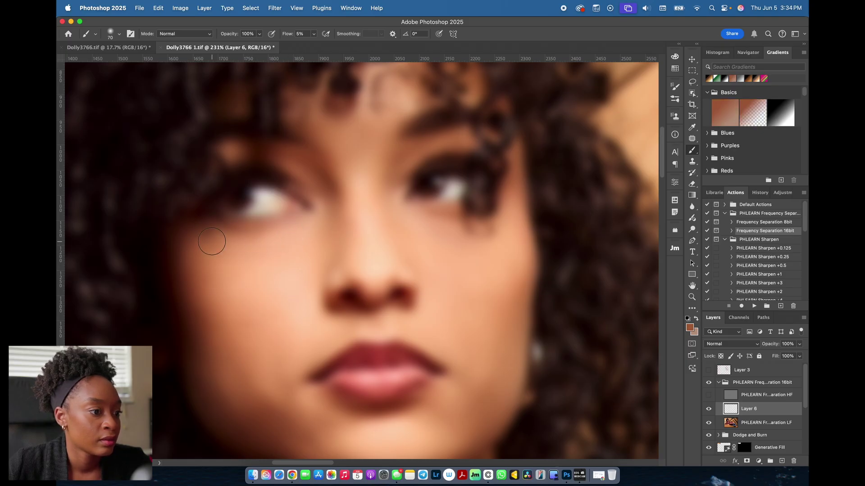
# - Smooth the tonal transitions across the left cheek by painting with skin colors sampled nearby
pyautogui.keyDown('alt'); pyautogui.click(248, 272); pyautogui.keyUp('alt')
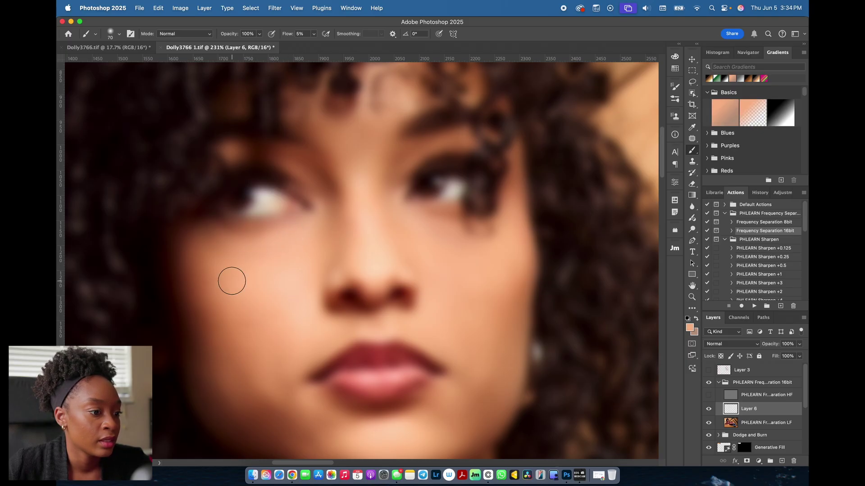
pyautogui.keyDown('alt'); pyautogui.click(245, 317); pyautogui.keyUp('alt')
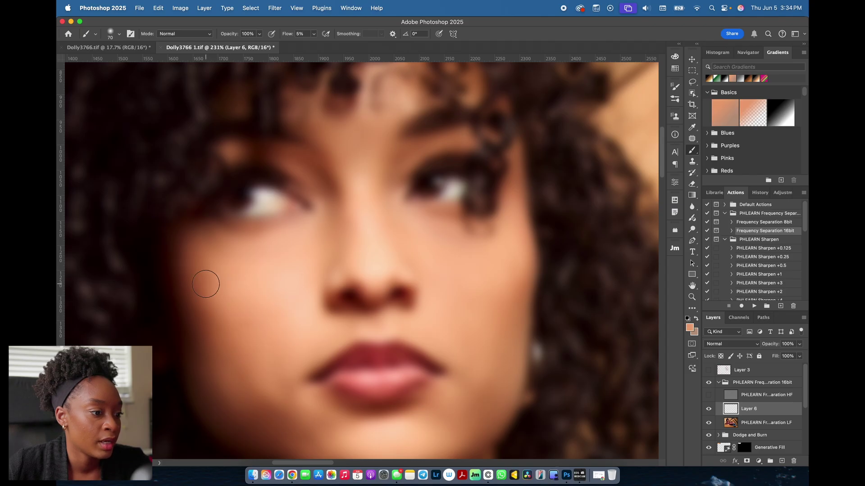
pyautogui.keyDown('alt'); pyautogui.click(259, 282); pyautogui.keyUp('alt')
pyautogui.keyDown('alt'); pyautogui.click(264, 324); pyautogui.keyUp('alt')
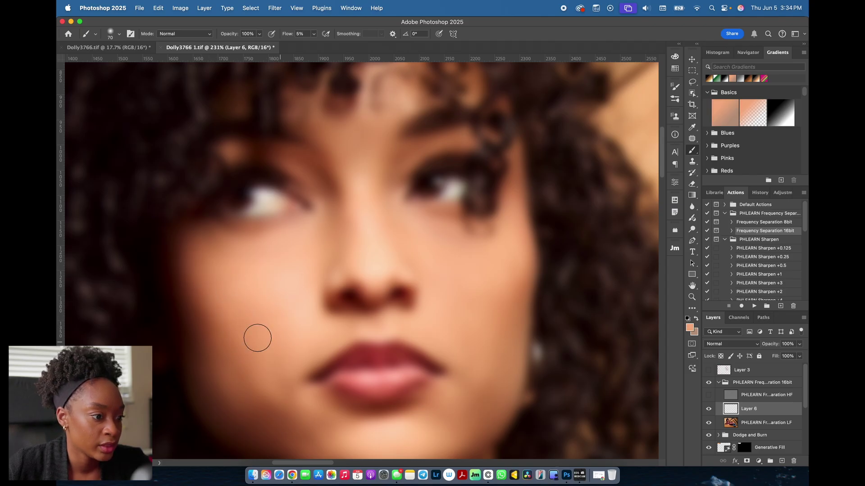
pyautogui.keyDown('alt'); pyautogui.click(286, 315); pyautogui.keyUp('alt')
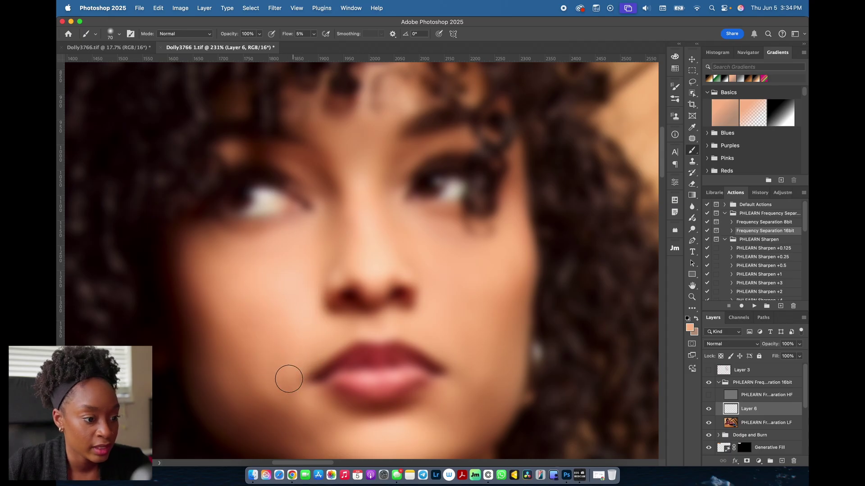
# - Blend the skin tones on the lower left cheek beside the mouth corner using colors sampled around it
pyautogui.scroll(-5, 309, 334)
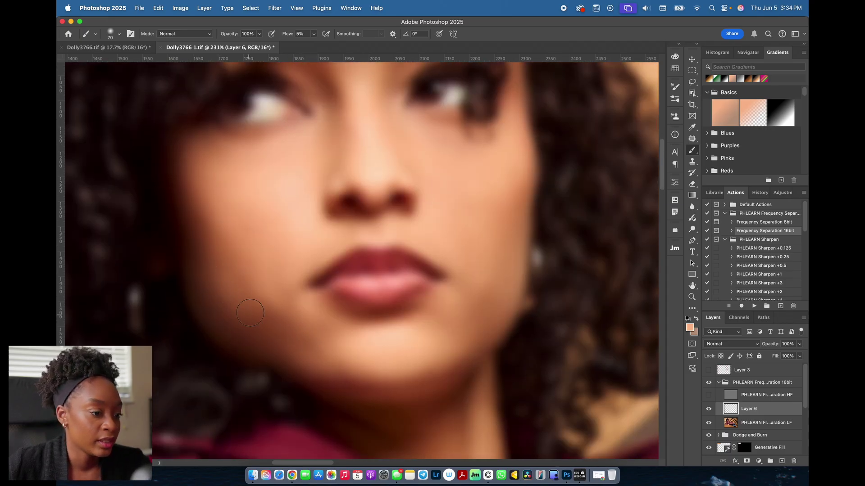
pyautogui.keyDown('alt'); pyautogui.click(272, 268); pyautogui.keyUp('alt')
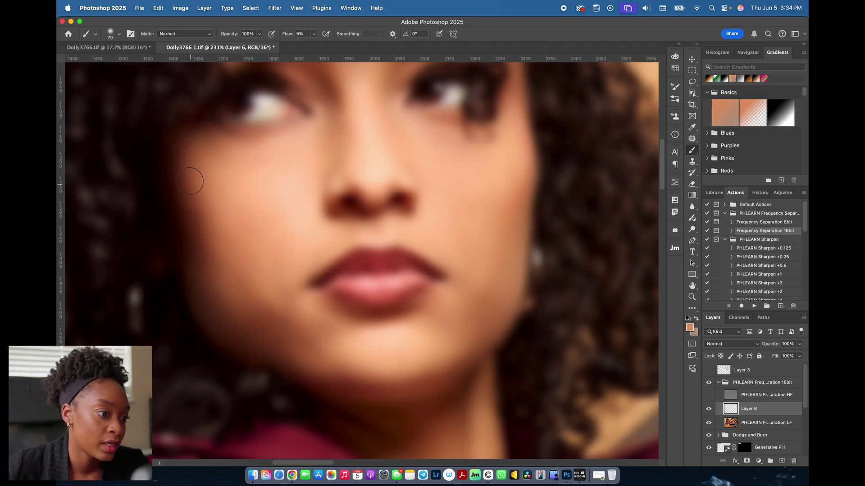
pyautogui.keyDown('alt'); pyautogui.click(267, 267); pyautogui.keyUp('alt')
pyautogui.keyDown('alt'); pyautogui.click(279, 292); pyautogui.keyUp('alt')
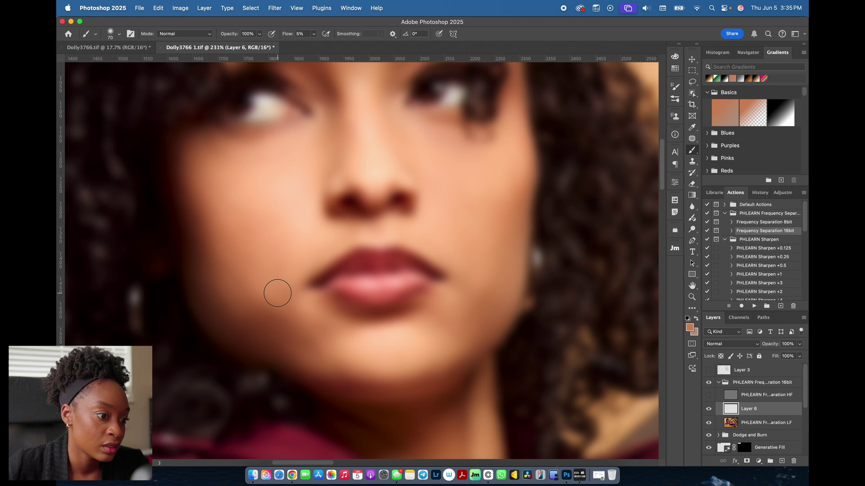
pyautogui.keyDown('alt'); pyautogui.click(268, 302); pyautogui.keyUp('alt')
pyautogui.keyDown('alt'); pyautogui.click(291, 313); pyautogui.keyUp('alt')
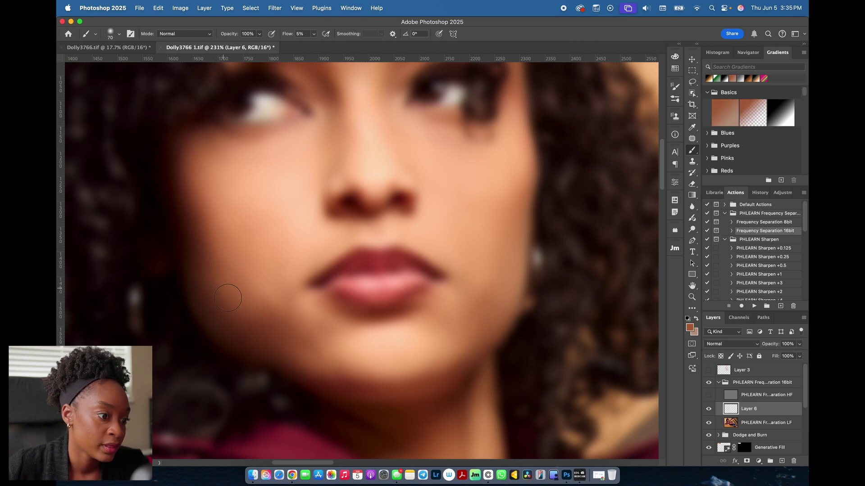
# - Soften the shadow edge along the left jawline and lower cheek by painting on Layer 6 with repeatedly sampled nearby skin tones
pyautogui.keyDown('alt'); pyautogui.click(231, 302); pyautogui.keyUp('alt')
pyautogui.keyDown('alt'); pyautogui.click(252, 310); pyautogui.keyUp('alt')
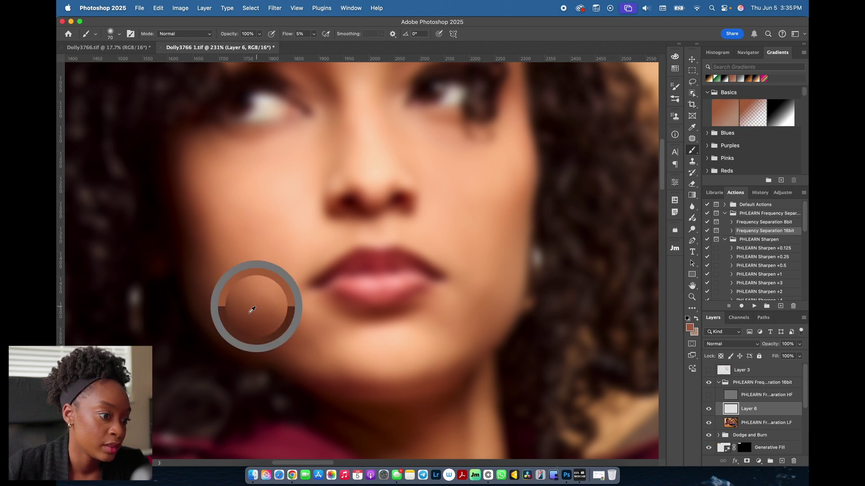
pyautogui.keyDown('alt'); pyautogui.click(231, 300); pyautogui.keyUp('alt')
pyautogui.keyDown('alt'); pyautogui.click(254, 303); pyautogui.keyUp('alt')
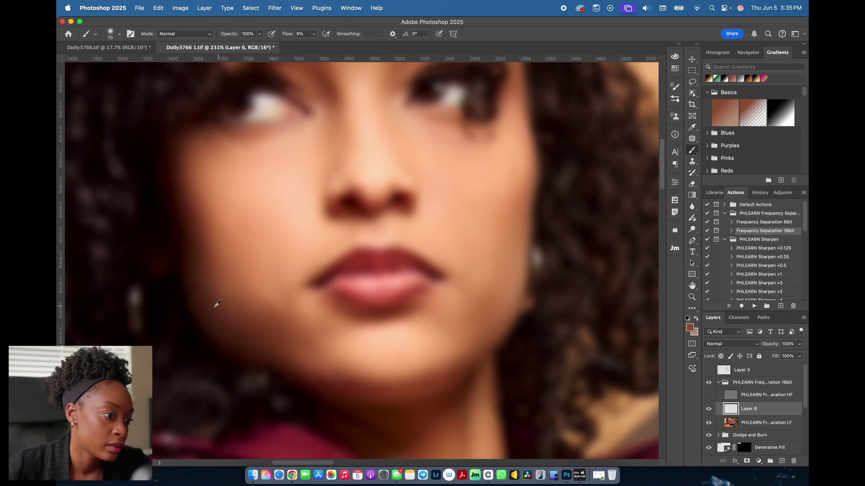
pyautogui.keyDown('alt'); pyautogui.click(239, 301); pyautogui.keyUp('alt')
pyautogui.keyDown('alt'); pyautogui.click(245, 294); pyautogui.keyUp('alt')
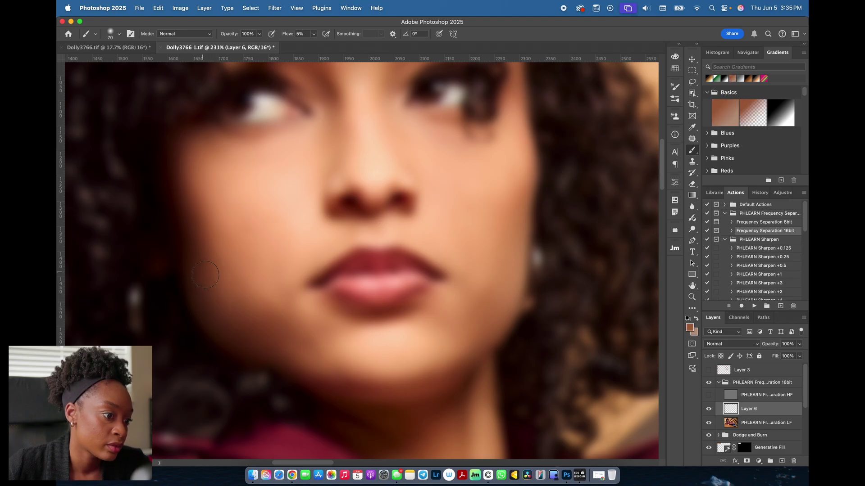
pyautogui.keyDown('alt'); pyautogui.click(247, 283); pyautogui.keyUp('alt')
pyautogui.keyDown('alt'); pyautogui.click(231, 270); pyautogui.keyUp('alt')
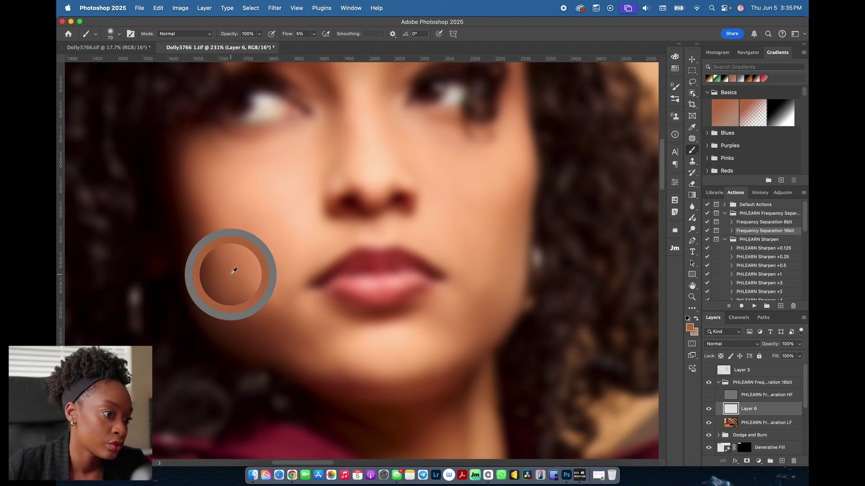
# - Toggle the visibility of Layer 6 to compare the skin tones before and after the brushwork
pyautogui.click(710, 409)
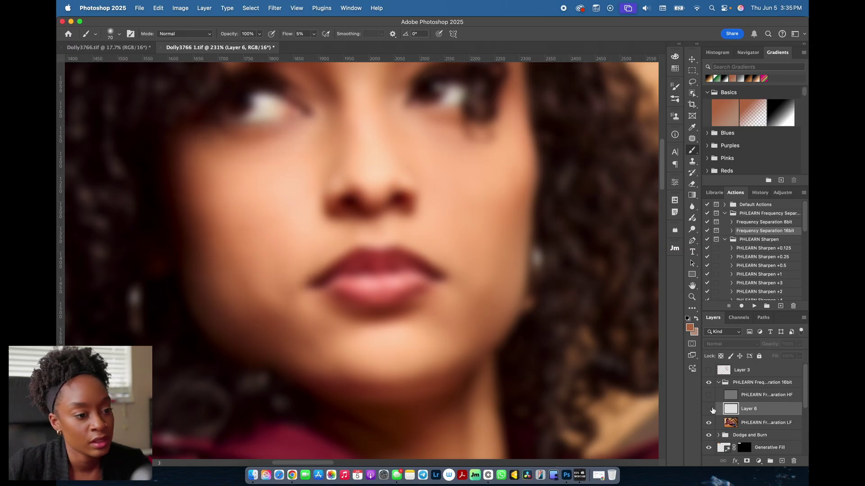
pyautogui.click(710, 410)
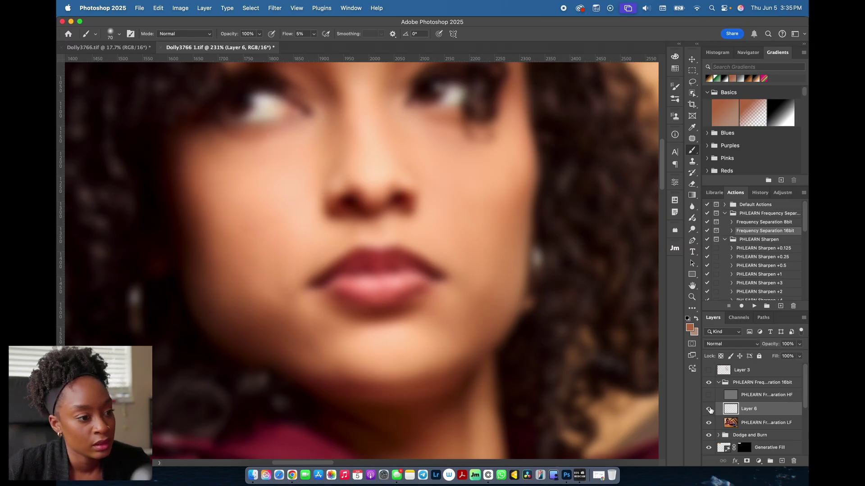
pyautogui.click(710, 410)
pyautogui.click(710, 411)
pyautogui.click(711, 411)
pyautogui.click(713, 412)
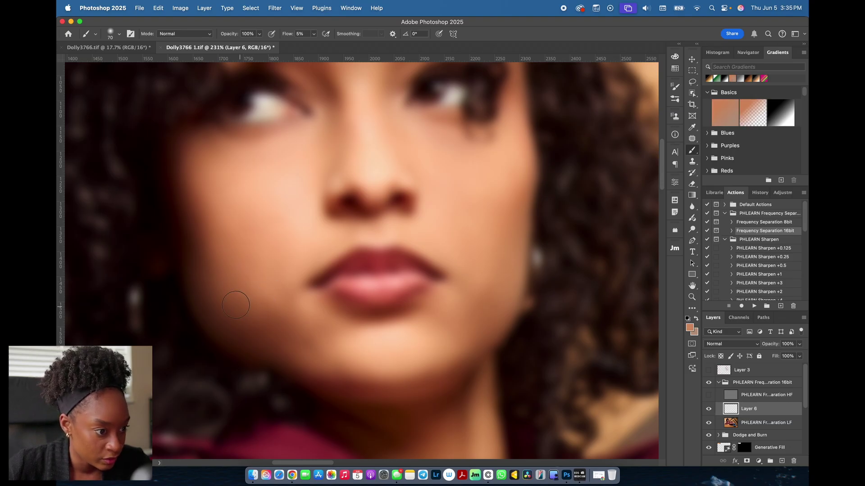
pyautogui.click(710, 410)
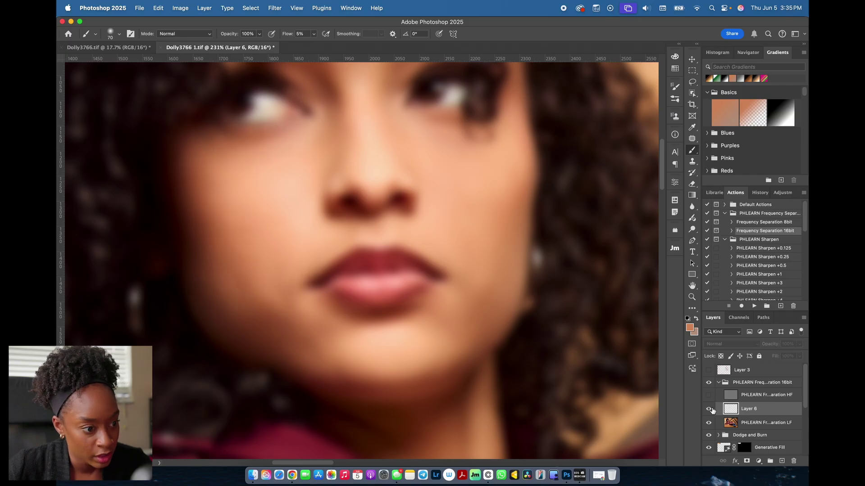
pyautogui.click(710, 409)
pyautogui.click(709, 410)
pyautogui.click(709, 409)
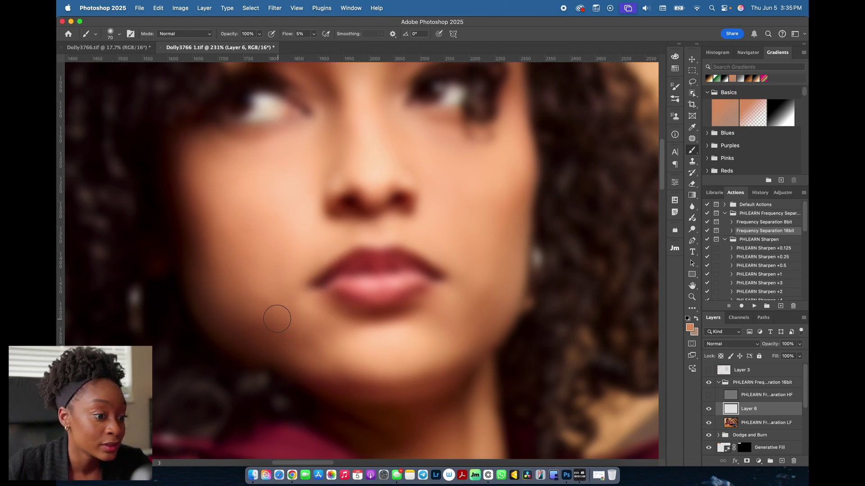
# - Blend the shadow between the left jaw and the chin by painting with tones sampled beside the chin
pyautogui.keyDown('alt'); pyautogui.click(306, 341); pyautogui.keyUp('alt')
pyautogui.keyDown('alt'); pyautogui.click(317, 332); pyautogui.keyUp('alt')
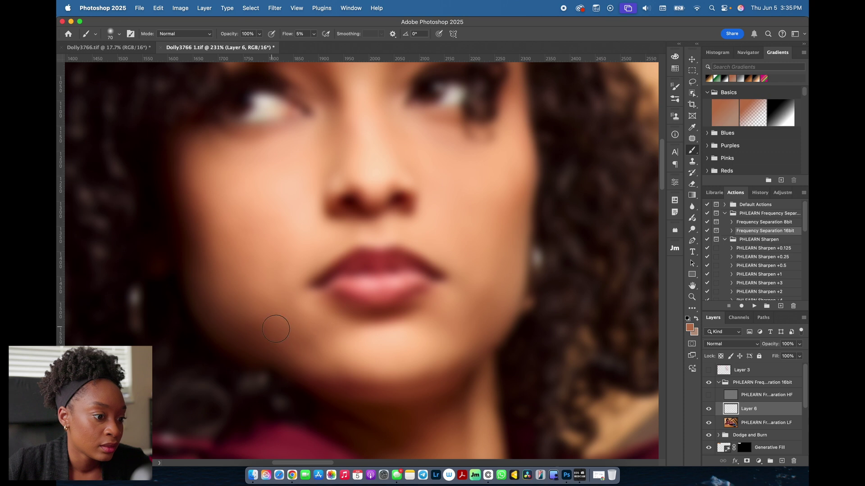
pyautogui.keyDown('alt'); pyautogui.click(299, 347); pyautogui.keyUp('alt')
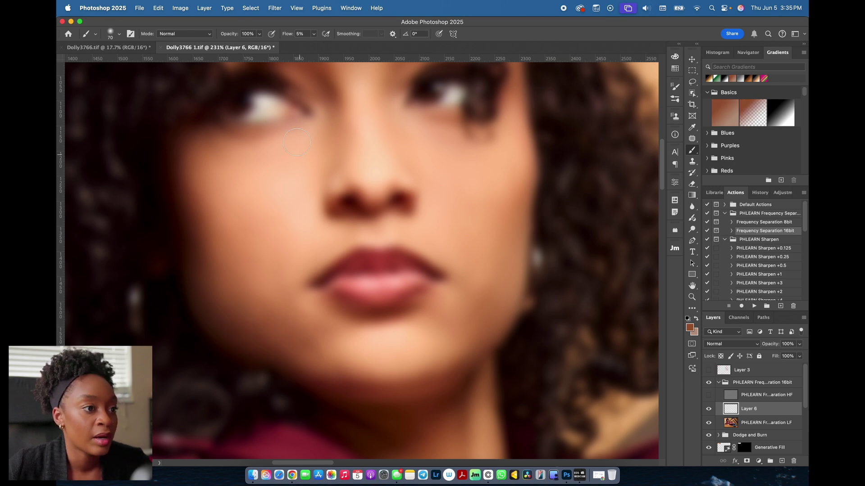
# - Even out the skin beneath the right eye by painting with colors sampled from the upper right cheek
pyautogui.keyDown('alt'); pyautogui.click(468, 176); pyautogui.keyUp('alt')
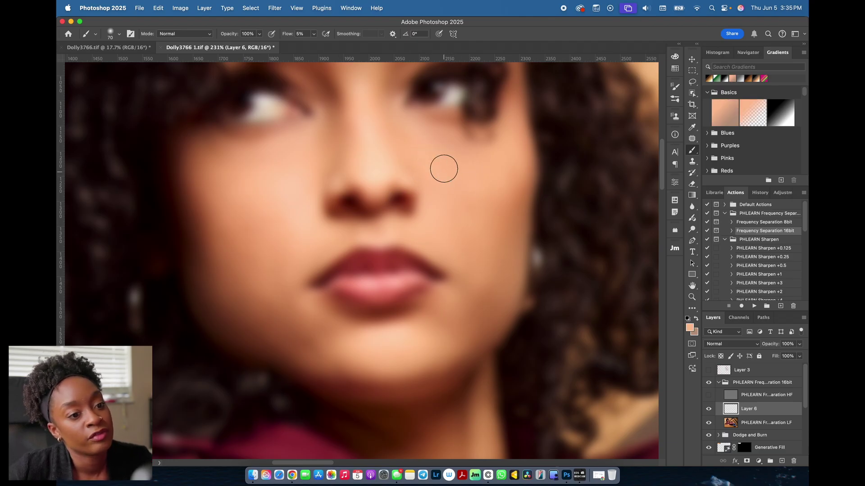
pyautogui.keyDown('alt'); pyautogui.click(456, 165); pyautogui.keyUp('alt')
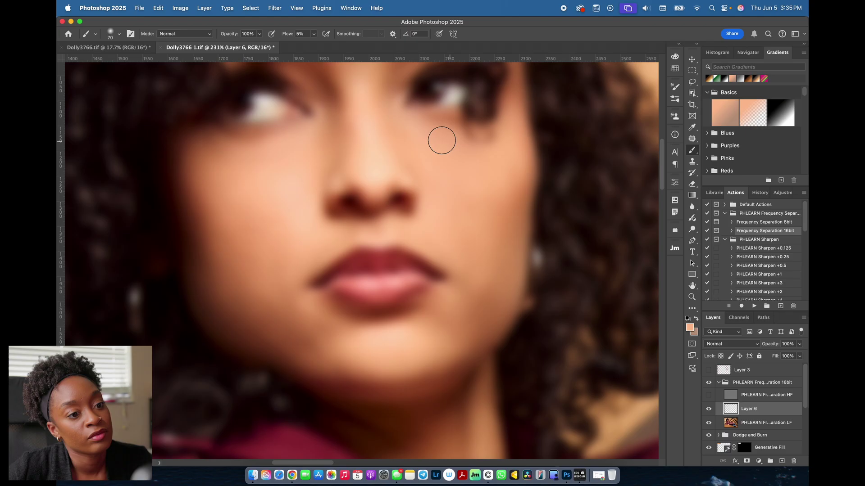
pyautogui.keyDown('alt'); pyautogui.click(444, 143); pyautogui.keyUp('alt')
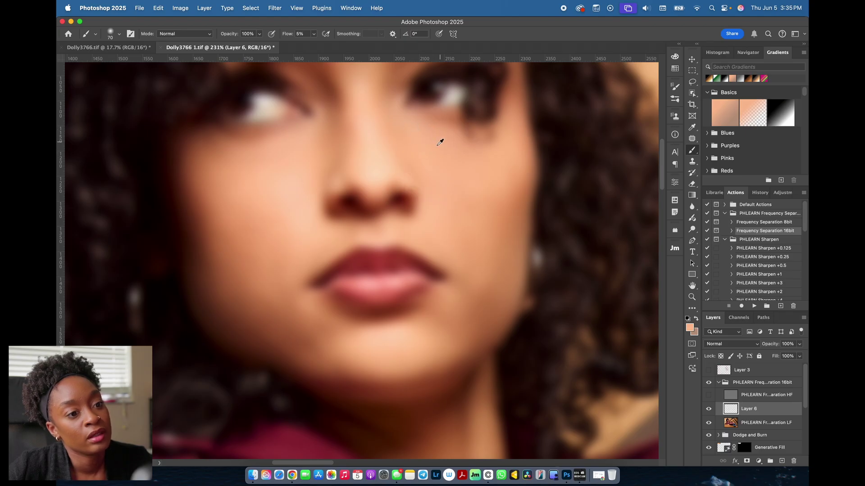
pyautogui.keyDown('alt'); pyautogui.click(495, 160); pyautogui.keyUp('alt')
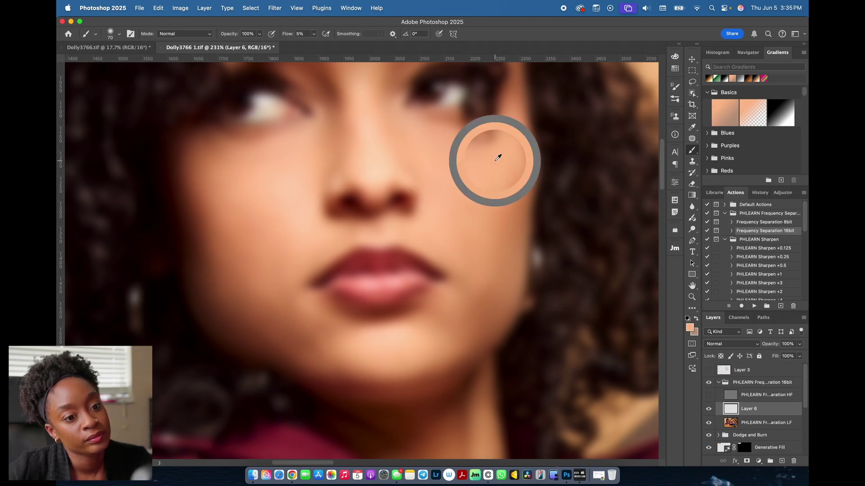
# - Smooth the tonal transitions along the right cheek and jawline by painting with skin colors sampled along the face's edge
pyautogui.keyDown('alt'); pyautogui.click(518, 255); pyautogui.keyUp('alt')
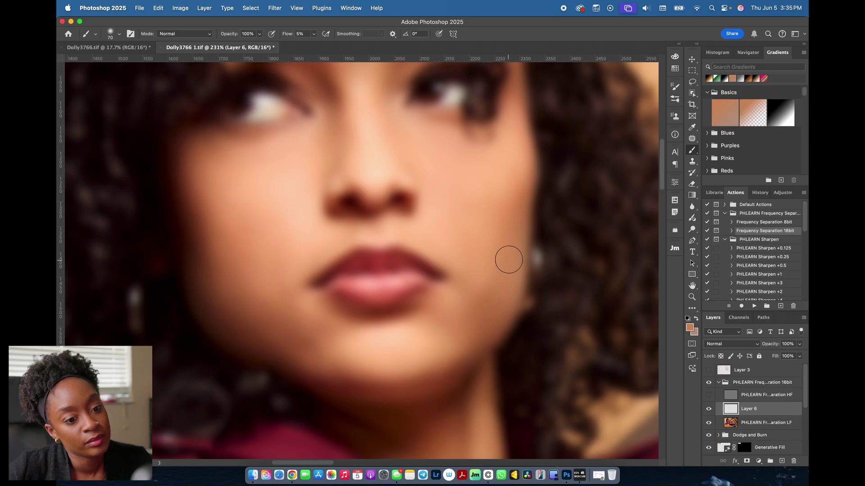
pyautogui.keyDown('alt'); pyautogui.click(506, 289); pyautogui.keyUp('alt')
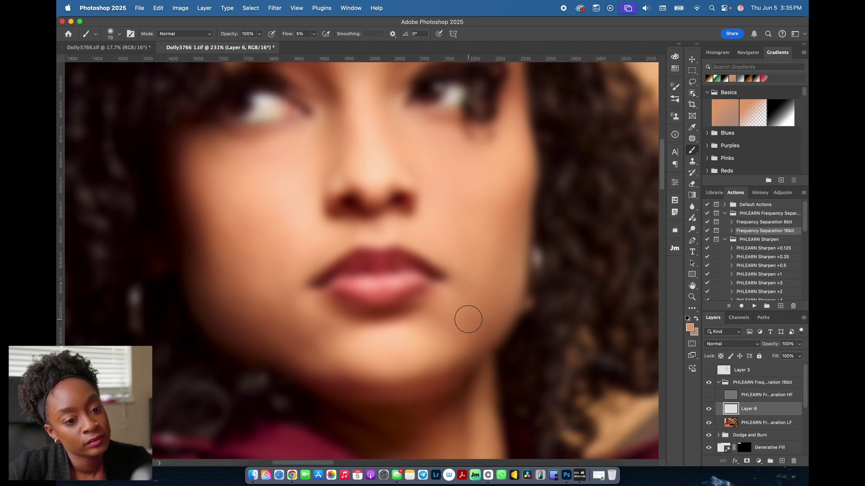
pyautogui.keyDown('alt'); pyautogui.click(514, 306); pyautogui.keyUp('alt')
pyautogui.keyDown('alt'); pyautogui.click(467, 320); pyautogui.keyUp('alt')
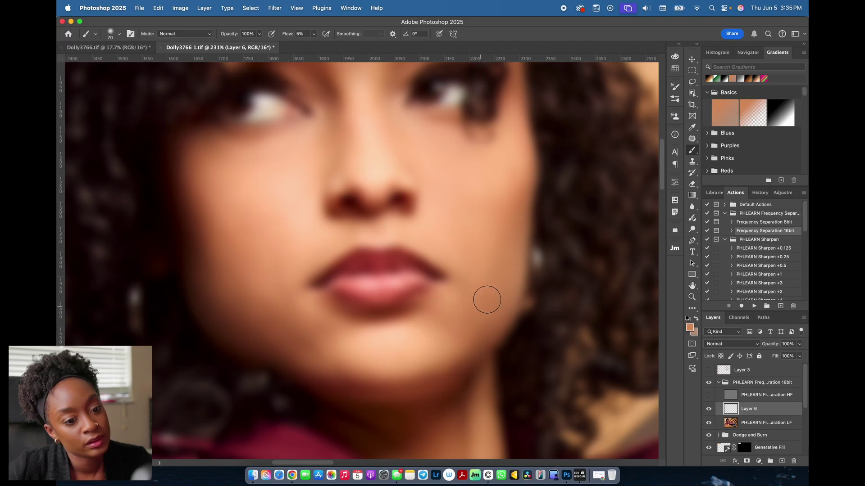
pyautogui.keyDown('alt'); pyautogui.click(487, 284); pyautogui.keyUp('alt')
pyautogui.keyDown('alt'); pyautogui.click(502, 201); pyautogui.keyUp('alt')
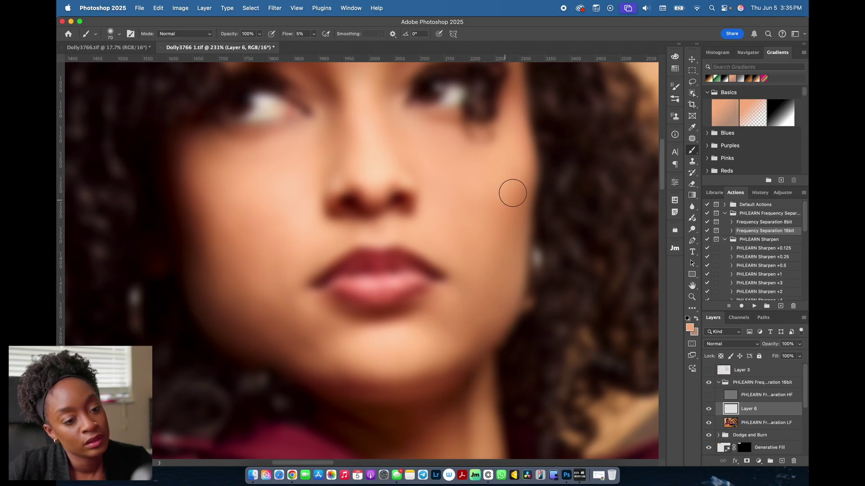
pyautogui.keyDown('alt'); pyautogui.click(494, 213); pyautogui.keyUp('alt')
# - Blend the skin around and below the right mouth corner using tones sampled from the adjacent cheek
pyautogui.keyDown('alt'); pyautogui.click(455, 283); pyautogui.keyUp('alt')
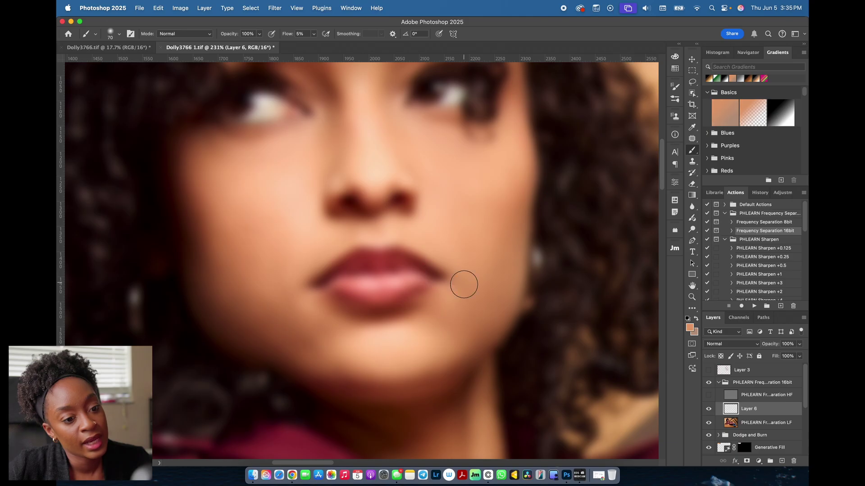
pyautogui.keyDown('alt'); pyautogui.click(469, 266); pyautogui.keyUp('alt')
pyautogui.keyDown('alt'); pyautogui.click(426, 316); pyautogui.keyUp('alt')
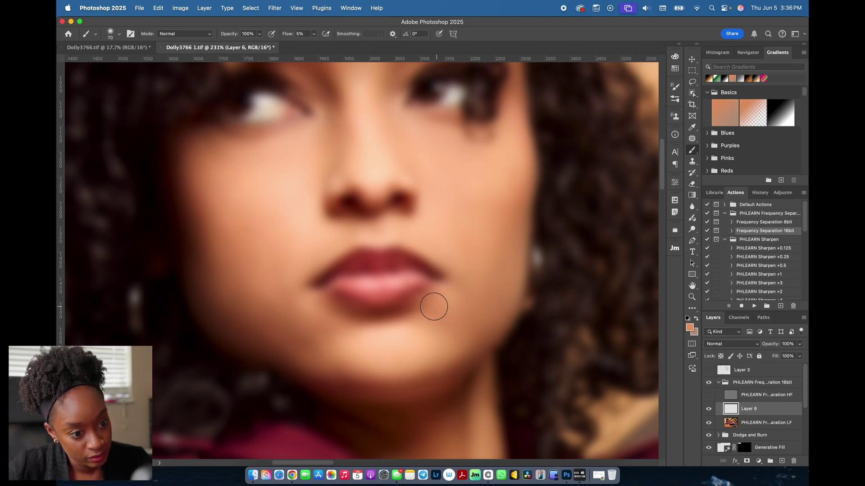
pyautogui.keyDown('alt'); pyautogui.click(452, 305); pyautogui.keyUp('alt')
# - Even out the patch below the left mouth corner by painting with tones sampled from the surrounding cheek and chin
pyautogui.keyDown('alt'); pyautogui.click(315, 320); pyautogui.keyUp('alt')
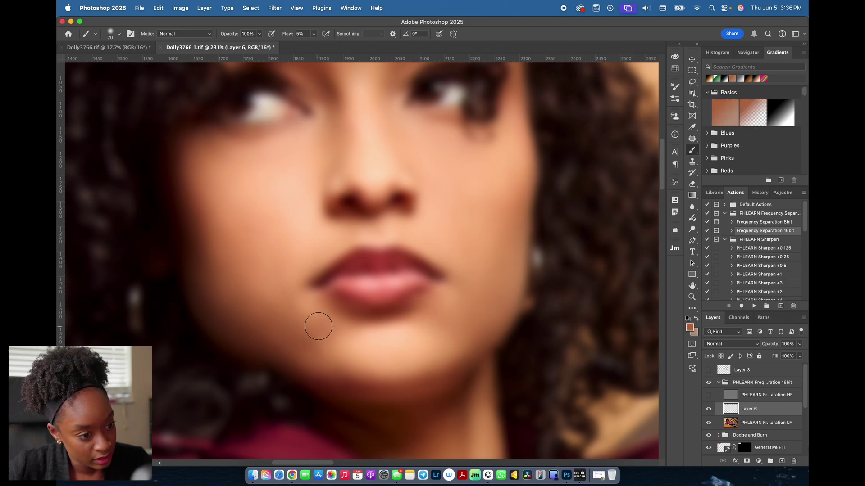
pyautogui.keyDown('alt'); pyautogui.click(298, 302); pyautogui.keyUp('alt')
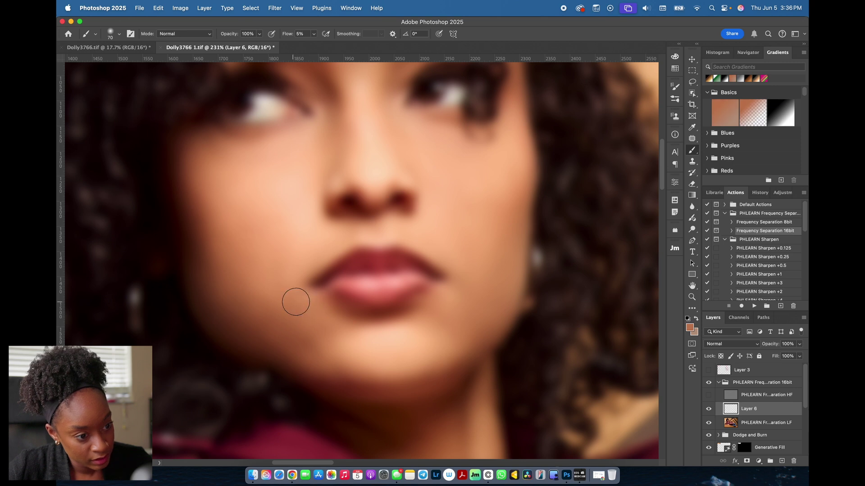
pyautogui.keyDown('alt'); pyautogui.click(356, 326); pyautogui.keyUp('alt')
pyautogui.keyDown('alt'); pyautogui.click(321, 320); pyautogui.keyUp('alt')
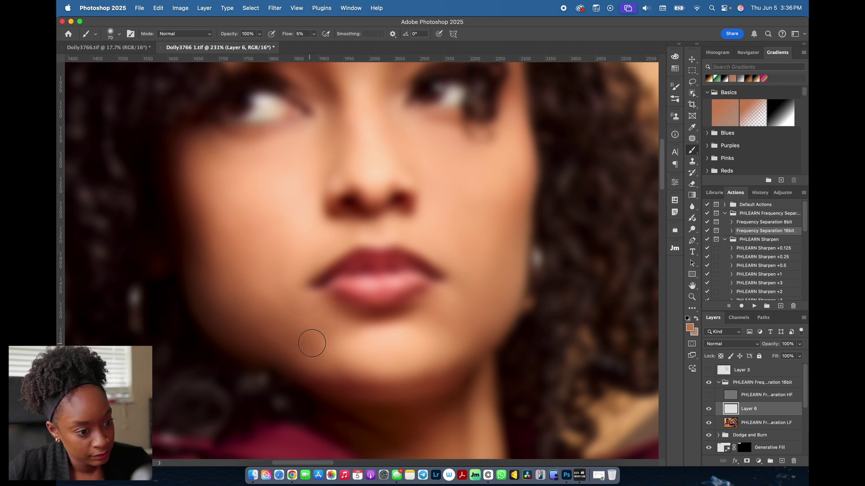
pyautogui.keyDown('alt'); pyautogui.click(320, 349); pyautogui.keyUp('alt')
pyautogui.keyDown('alt'); pyautogui.click(325, 347); pyautogui.keyUp('alt')
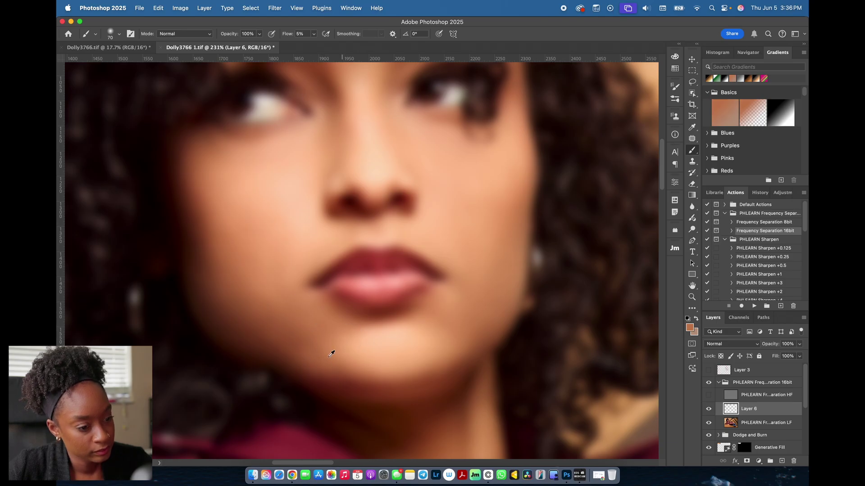
# - Smooth the shading along the chin's lower edge toward the left jaw using sampled highlight and shadow tones
pyautogui.keyDown('alt'); pyautogui.click(333, 363); pyautogui.keyUp('alt')
pyautogui.keyDown('alt'); pyautogui.click(383, 362); pyautogui.keyUp('alt')
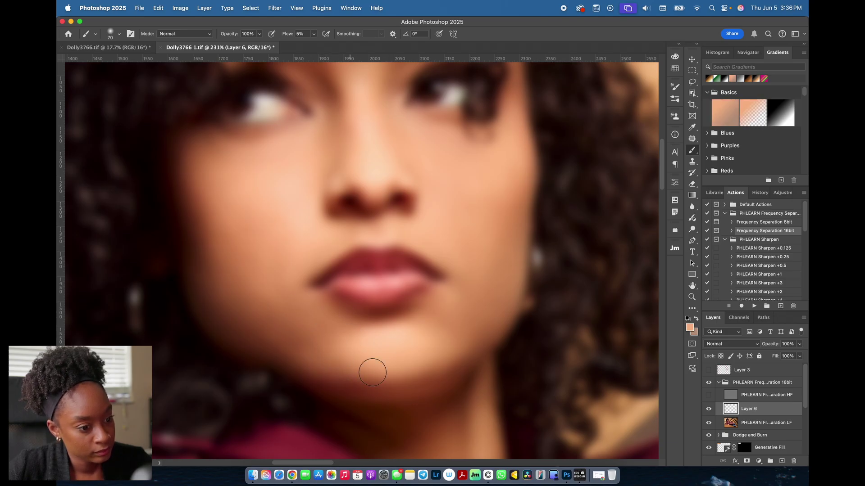
pyautogui.keyDown('alt'); pyautogui.click(373, 367); pyautogui.keyUp('alt')
pyautogui.keyDown('alt'); pyautogui.click(341, 376); pyautogui.keyUp('alt')
pyautogui.keyDown('alt'); pyautogui.click(286, 333); pyautogui.keyUp('alt')
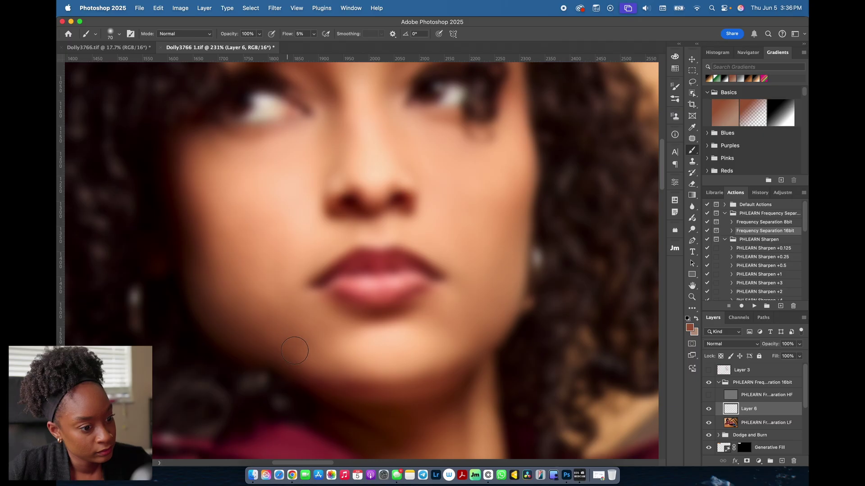
# - Refine the transition from the left side of the chin into the jaw shadow with freshly sampled skin colors
pyautogui.keyDown('alt'); pyautogui.click(338, 333); pyautogui.keyUp('alt')
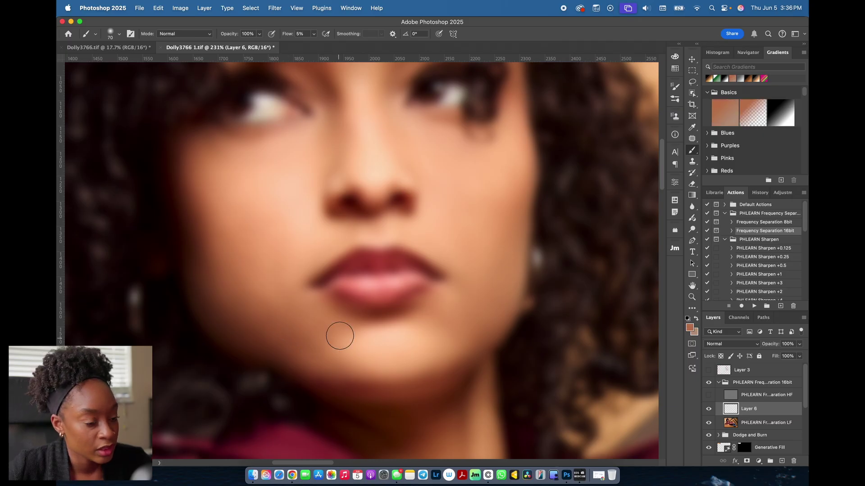
pyautogui.keyDown('alt'); pyautogui.click(330, 338); pyautogui.keyUp('alt')
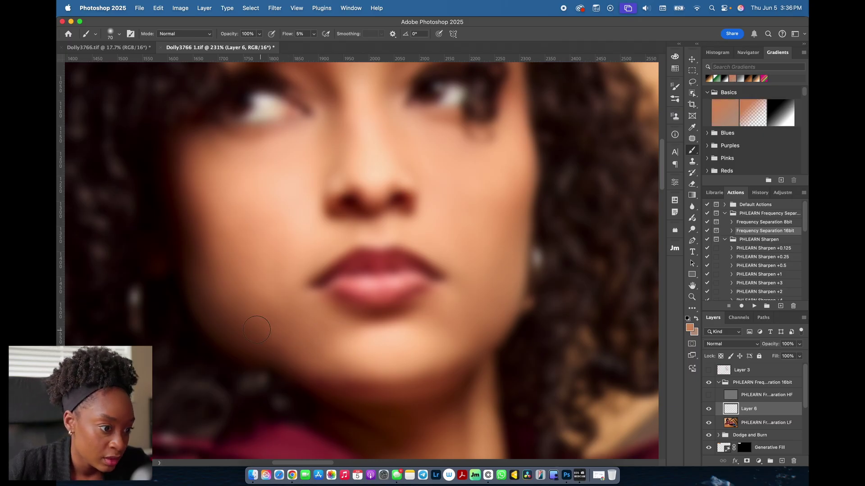
pyautogui.keyDown('alt'); pyautogui.click(295, 325); pyautogui.keyUp('alt')
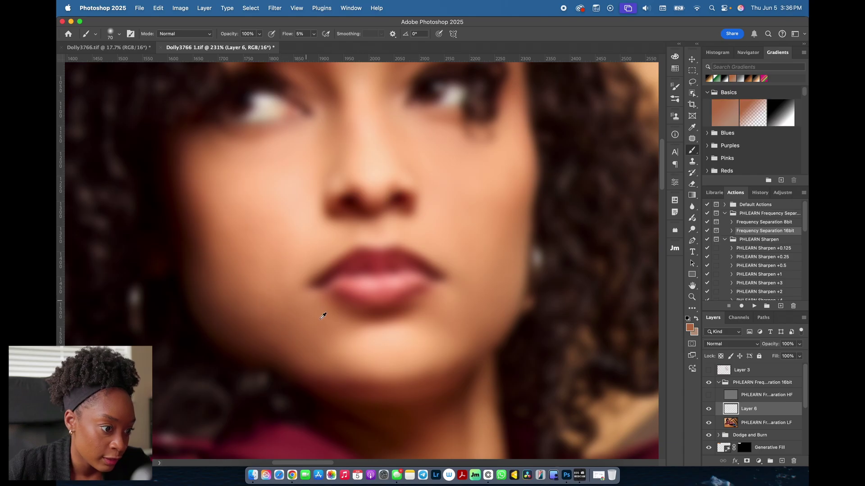
pyautogui.keyDown('alt'); pyautogui.click(312, 350); pyautogui.keyUp('alt')
pyautogui.keyDown('alt'); pyautogui.click(283, 336); pyautogui.keyUp('alt')
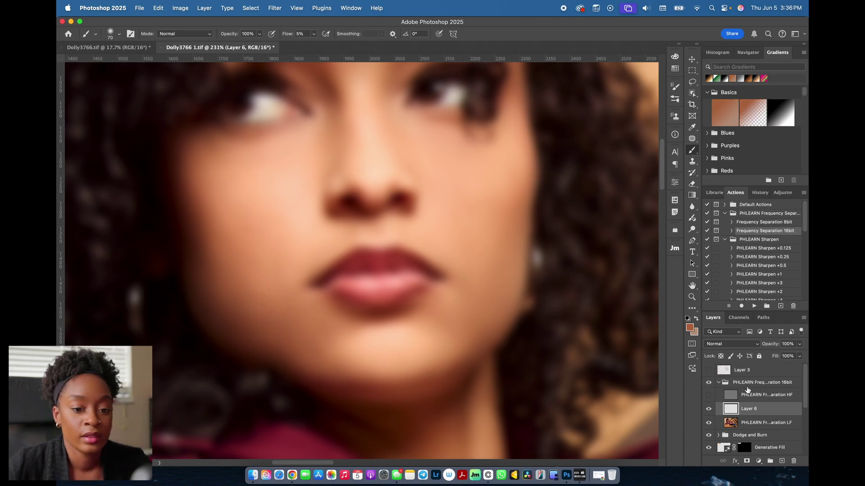
# - Show the PHLEARN high-frequency layer again and toggle Layer 6 to compare the full retouch before and after
pyautogui.click(708, 395)
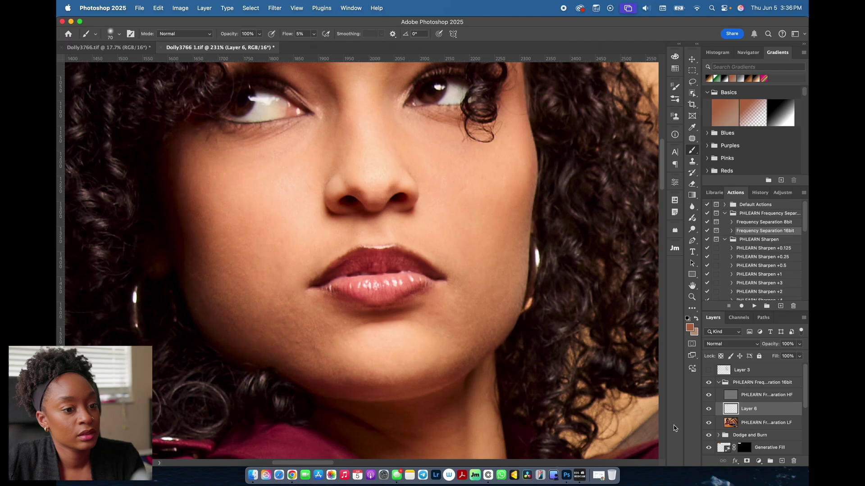
pyautogui.click(708, 409)
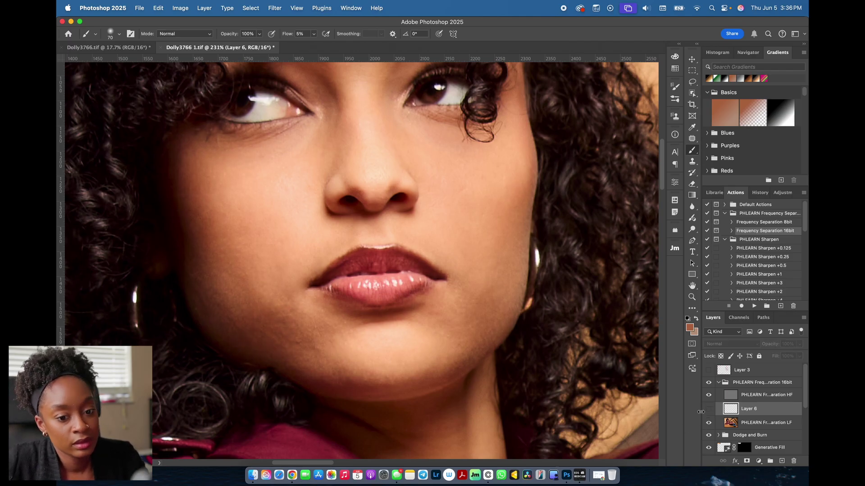
pyautogui.click(709, 409)
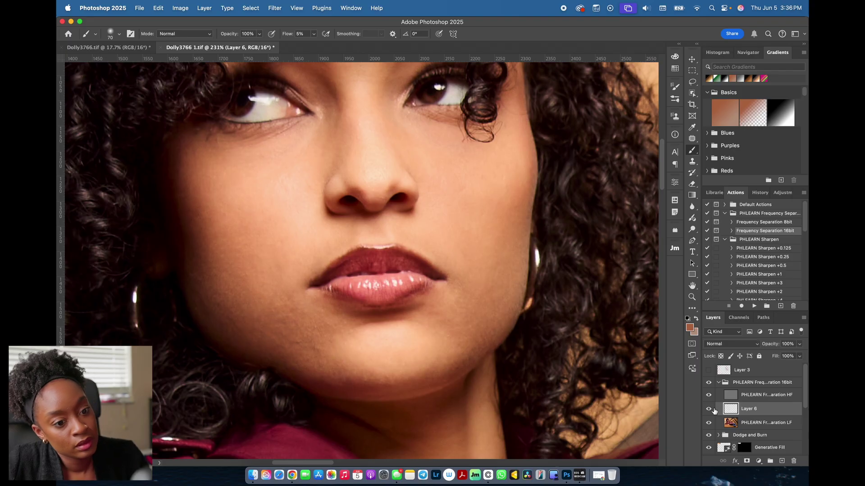
pyautogui.click(708, 409)
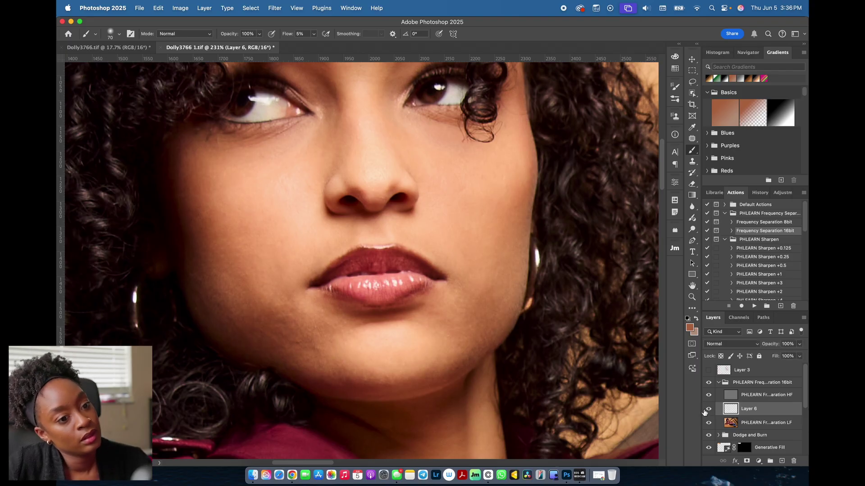
# - Compare the portrait with and without Layer 6, both close up and across the whole face
pyautogui.click(708, 409)
pyautogui.click(707, 409)
pyautogui.click(708, 409)
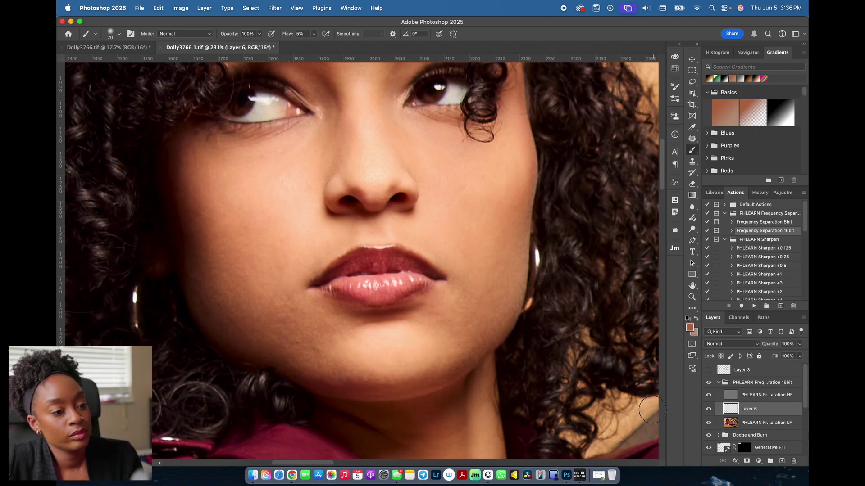
pyautogui.scroll(-3, 652, 410)
pyautogui.click(709, 410)
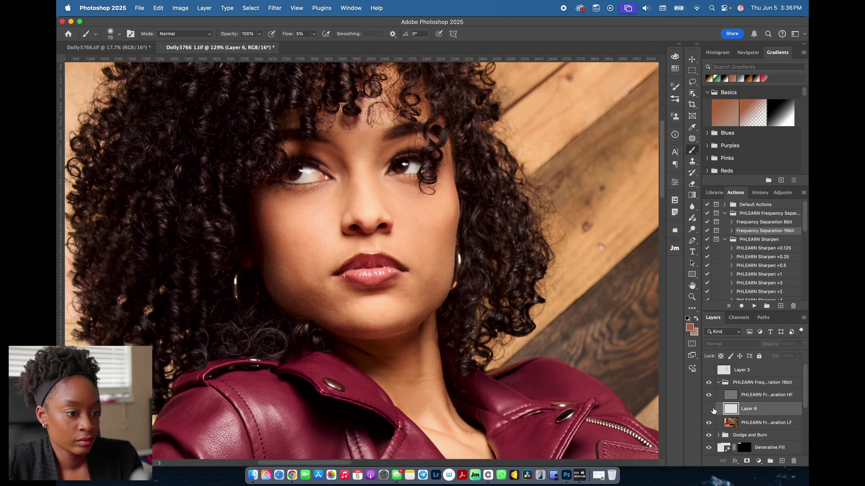
pyautogui.click(709, 409)
pyautogui.click(709, 409)
pyautogui.click(709, 409)
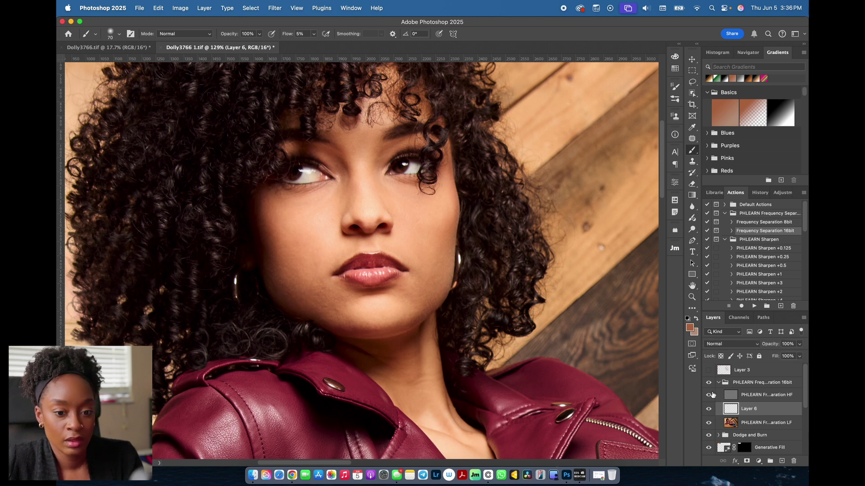
# - Prepare the Clone Stamp on the PHLEARN high-frequency layer, with sampling limited to Current Layer
pyautogui.click(761, 394)
pyautogui.scroll(5, 281, 309)
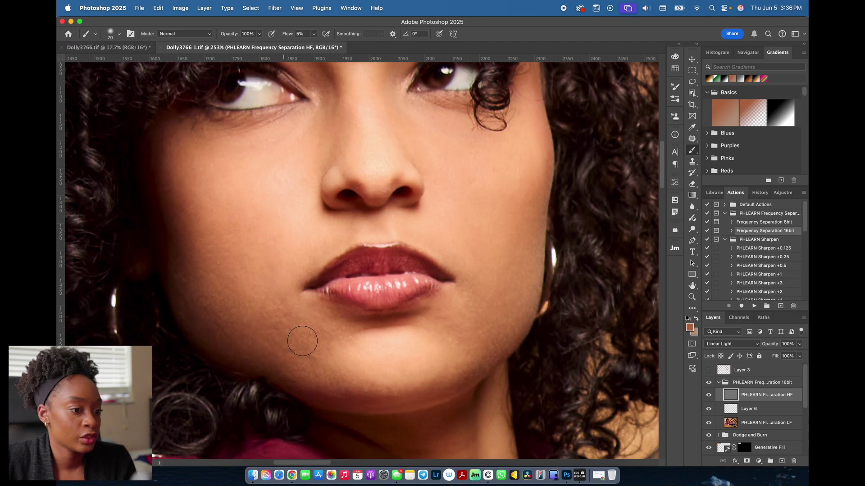
pyautogui.scroll(-2, 382, 324)
pyautogui.hscroll(-1, 383, 324)
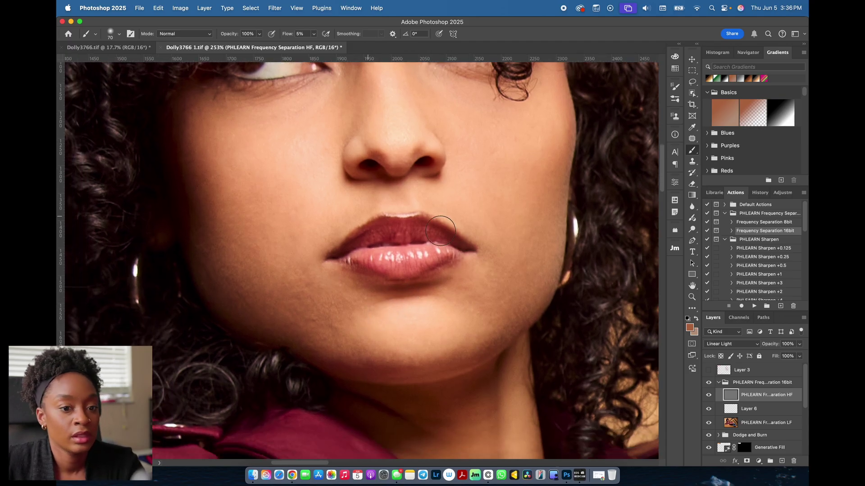
pyautogui.click(692, 163)
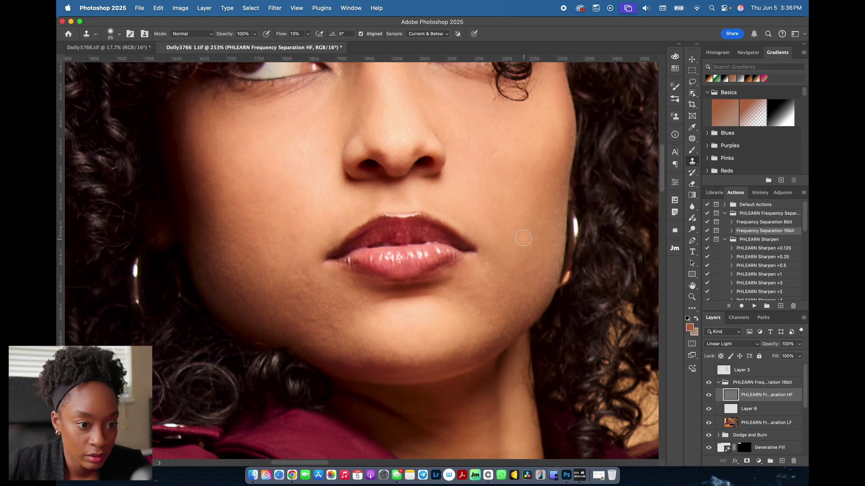
pyautogui.keyDown('alt'); pyautogui.click(504, 233); pyautogui.keyUp('alt')
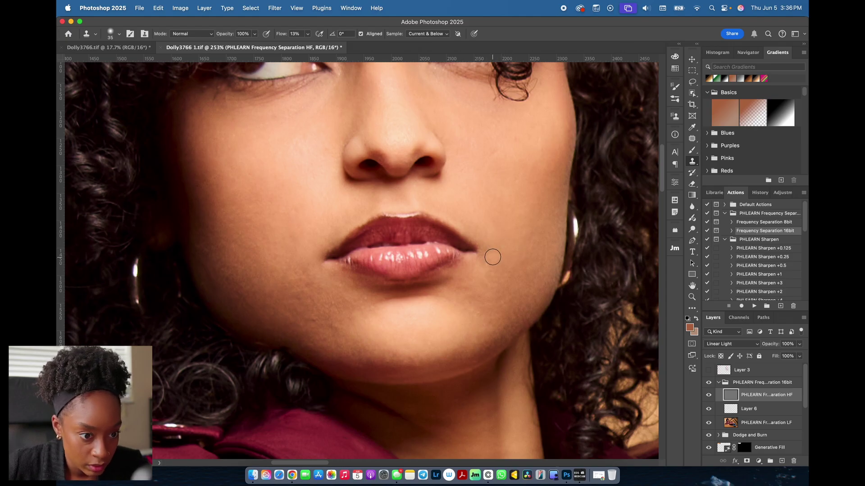
pyautogui.click(446, 30)
pyautogui.click(436, 28)
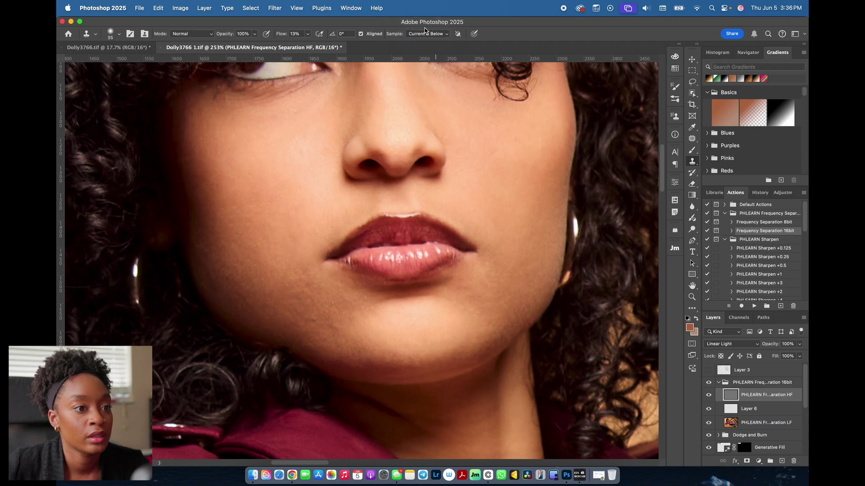
pyautogui.click(424, 30)
pyautogui.click(428, 25)
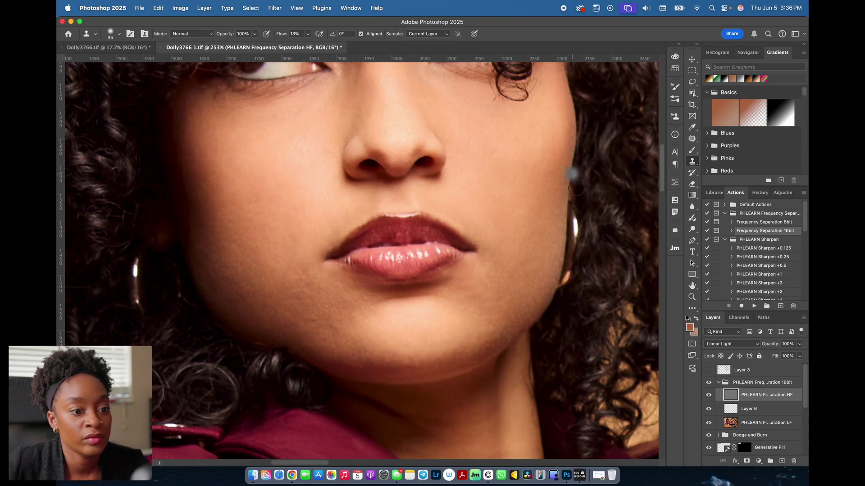
# - Clone clean skin texture over the right cheek, from beside the mouth corner out to the jaw and up toward the nose
pyautogui.moveTo(489, 255); pyautogui.dragTo(487, 248)
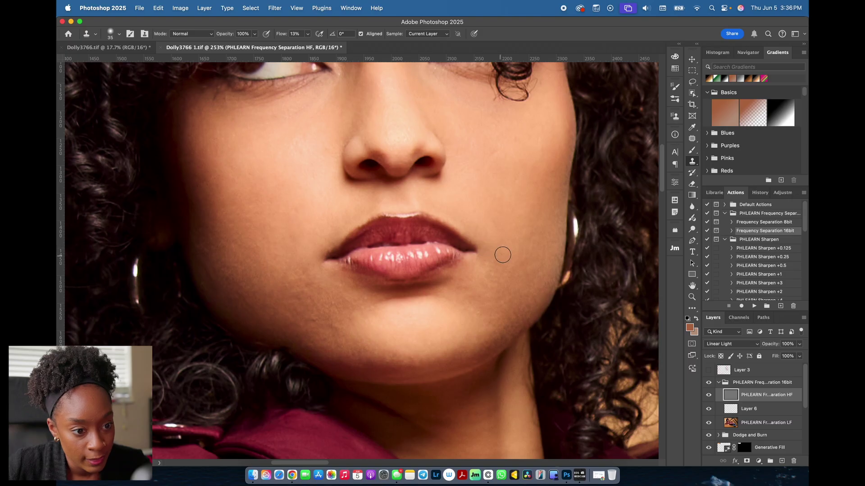
pyautogui.click(322, 74)
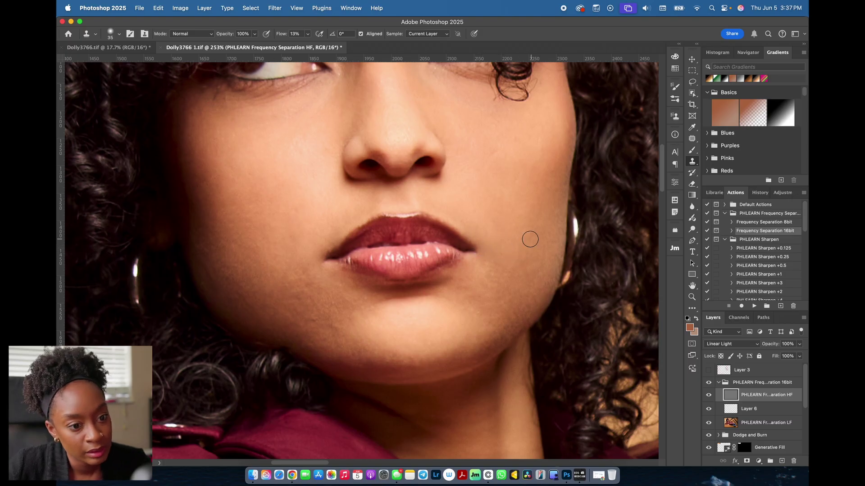
pyautogui.moveTo(513, 260)
pyautogui.mouseDown()
pyautogui.moveTo(500, 270)
pyautogui.moveTo(502, 257)
pyautogui.mouseUp()
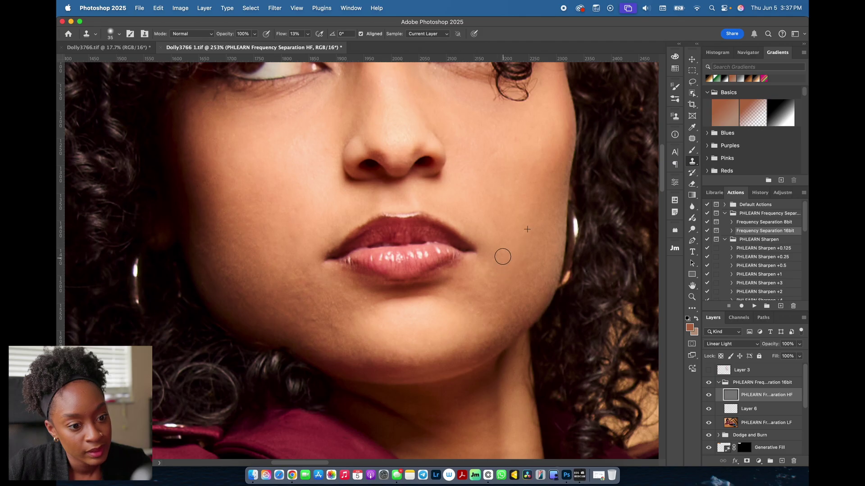
pyautogui.moveTo(467, 294)
pyautogui.mouseDown()
pyautogui.moveTo(489, 272)
pyautogui.moveTo(476, 269)
pyautogui.moveTo(487, 258)
pyautogui.moveTo(463, 287)
pyautogui.moveTo(450, 281)
pyautogui.moveTo(475, 282)
pyautogui.moveTo(471, 299)
pyautogui.moveTo(501, 289)
pyautogui.moveTo(492, 277)
pyautogui.moveTo(518, 290)
pyautogui.moveTo(520, 312)
pyautogui.mouseUp()
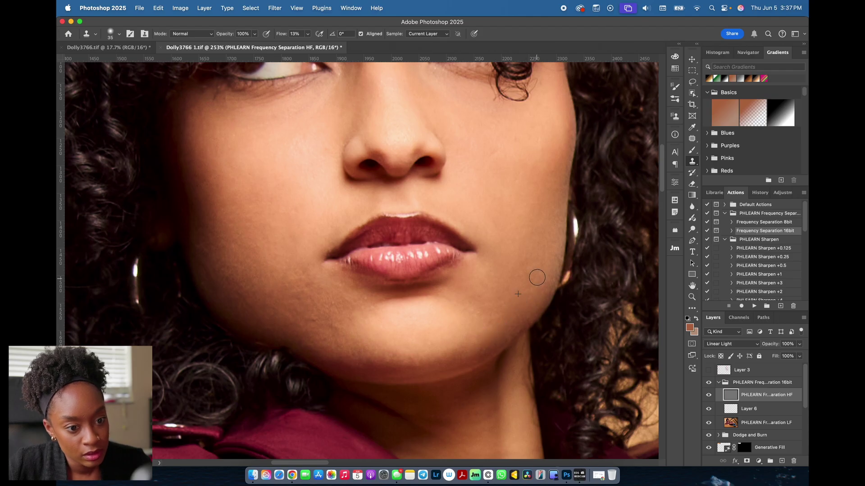
pyautogui.moveTo(537, 278); pyautogui.dragTo(522, 268)
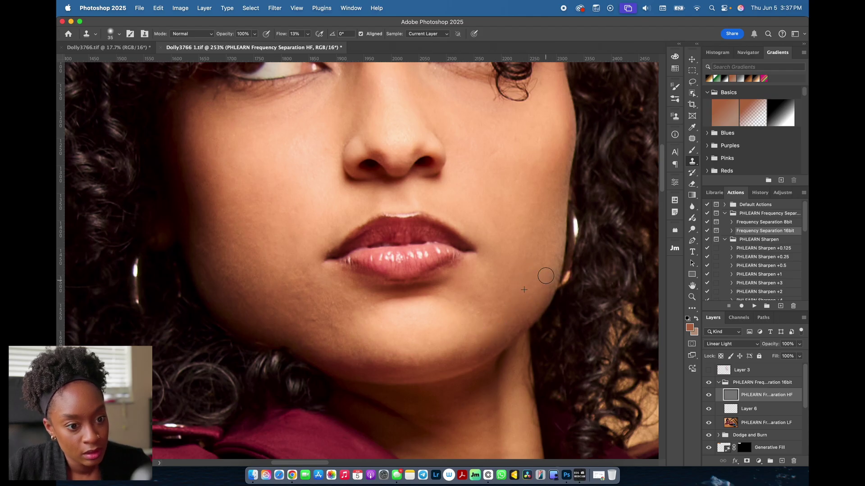
pyautogui.moveTo(553, 224)
pyautogui.mouseDown()
pyautogui.moveTo(546, 227)
pyautogui.moveTo(554, 186)
pyautogui.moveTo(534, 191)
pyautogui.moveTo(542, 149)
pyautogui.moveTo(513, 141)
pyautogui.moveTo(490, 174)
pyautogui.moveTo(457, 160)
pyautogui.moveTo(467, 149)
pyautogui.moveTo(455, 135)
pyautogui.mouseUp()
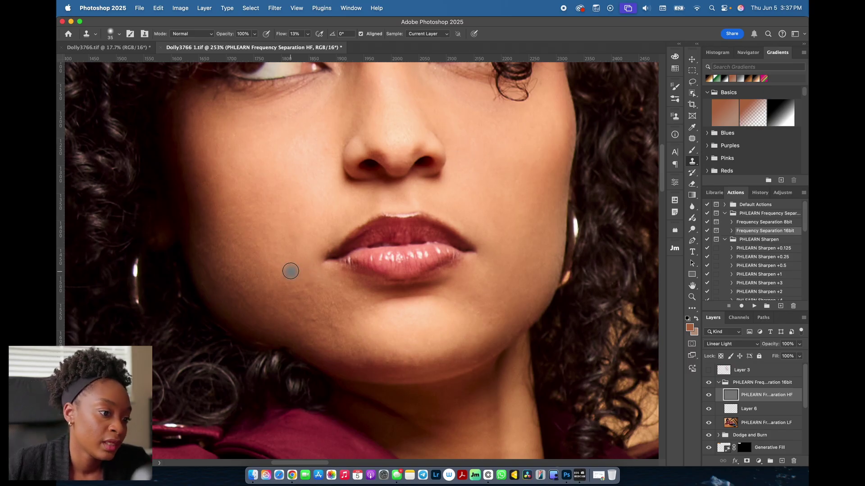
# - Clone smooth texture over the rough skin below the left mouth corner and along the left cheek's outer edge
pyautogui.keyDown('alt'); pyautogui.click(353, 298); pyautogui.keyUp('alt')
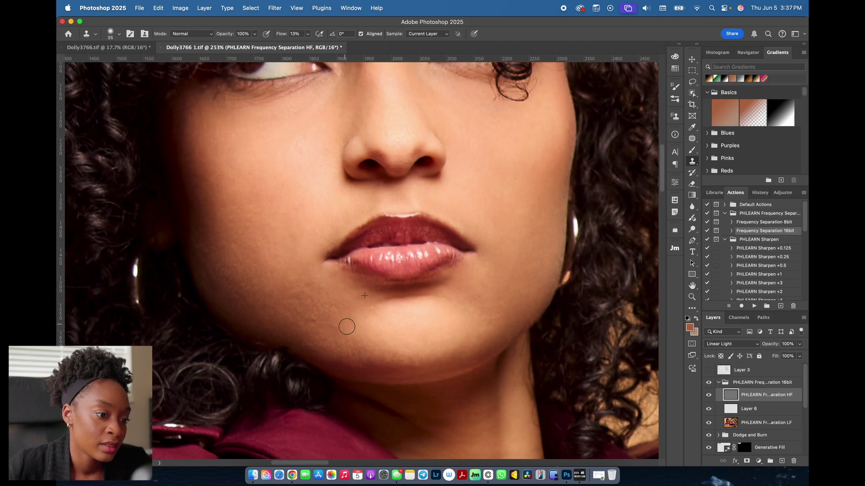
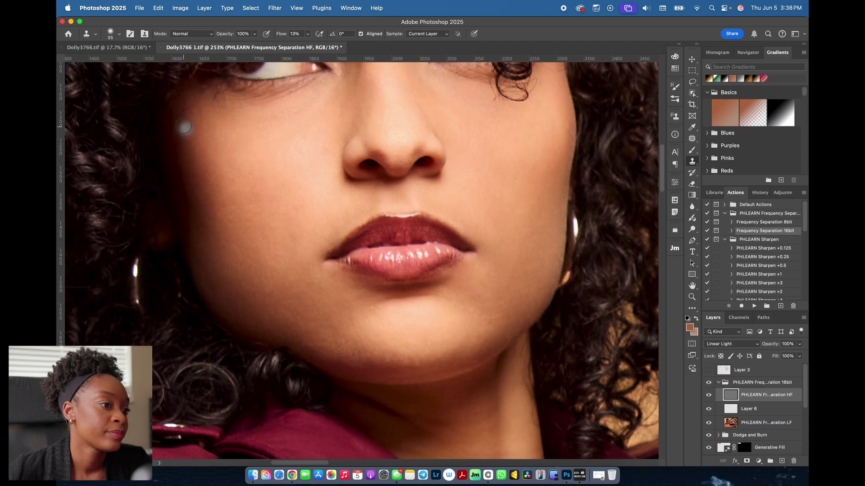
pyautogui.moveTo(184, 125); pyautogui.dragTo(191, 119)
pyautogui.click(191, 172)
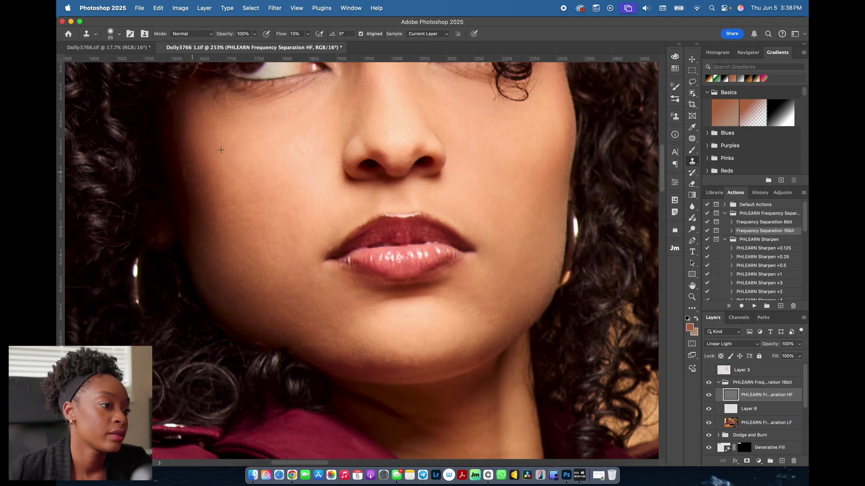
# - Patch the remaining uneven texture between the left side of the chin and the jaw using freshly sampled nearby skin
pyautogui.keyDown('alt'); pyautogui.click(313, 289); pyautogui.keyUp('alt')
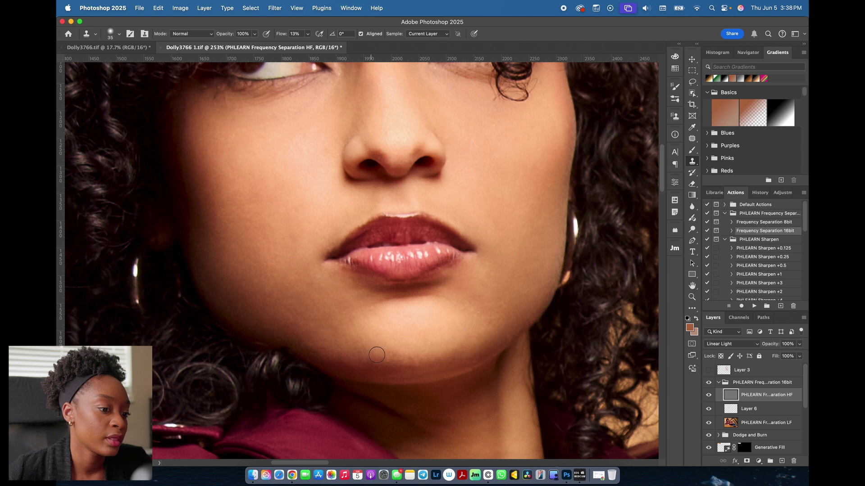
pyautogui.keyDown('alt'); pyautogui.click(352, 346); pyautogui.keyUp('alt')
pyautogui.moveTo(305, 343); pyautogui.dragTo(303, 339)
pyautogui.keyDown('alt'); pyautogui.click(349, 311); pyautogui.keyUp('alt')
pyautogui.moveTo(315, 309); pyautogui.dragTo(302, 299)
pyautogui.keyDown('alt'); pyautogui.click(329, 317); pyautogui.keyUp('alt')
pyautogui.moveTo(306, 320)
pyautogui.mouseDown()
pyautogui.moveTo(299, 323)
pyautogui.moveTo(299, 299)
pyautogui.mouseUp()
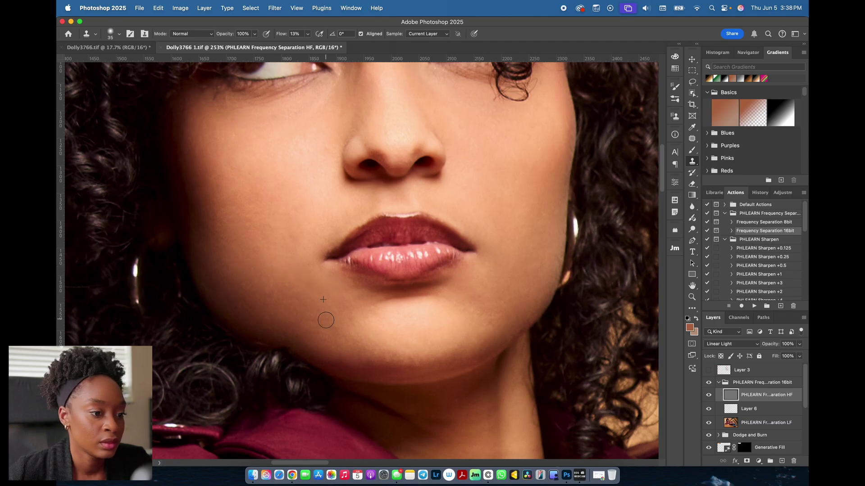
pyautogui.moveTo(324, 321)
pyautogui.mouseDown()
pyautogui.moveTo(335, 327)
pyautogui.moveTo(325, 330)
pyautogui.mouseUp()
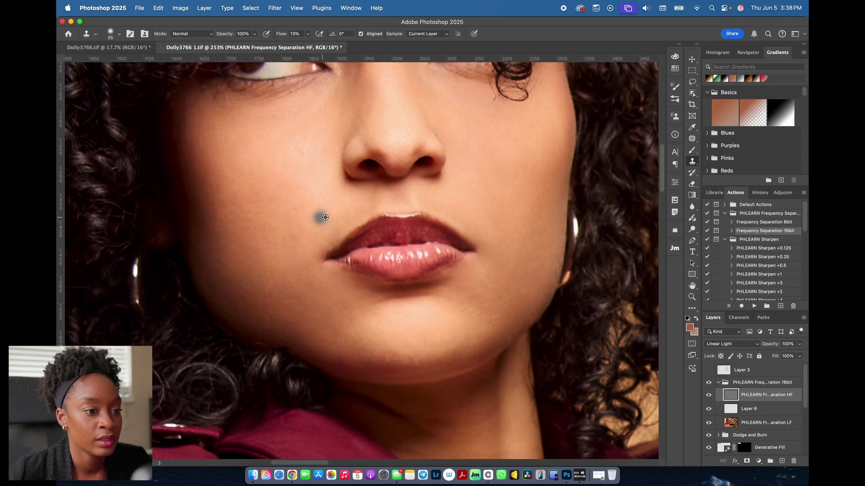
# - Clean up the skin texture on the nose tip by cloning from the adjacent side of the nose
pyautogui.scroll(3, 329, 189)
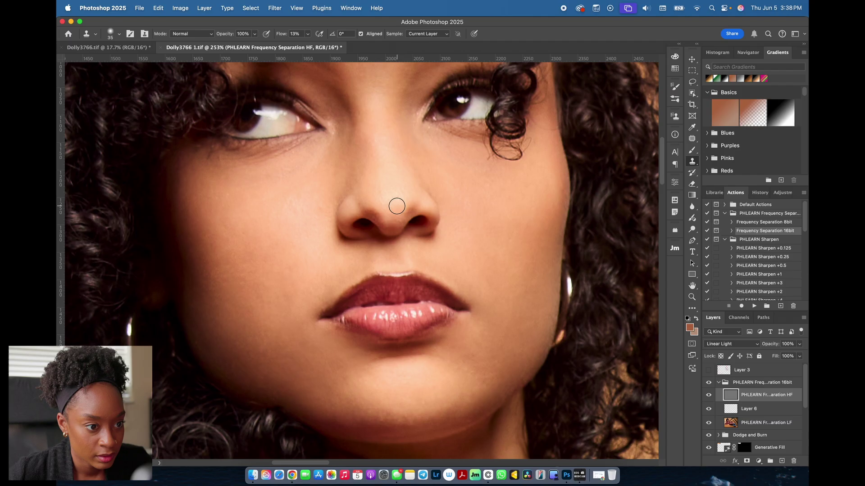
pyautogui.keyDown('alt'); pyautogui.click(410, 198); pyautogui.keyUp('alt')
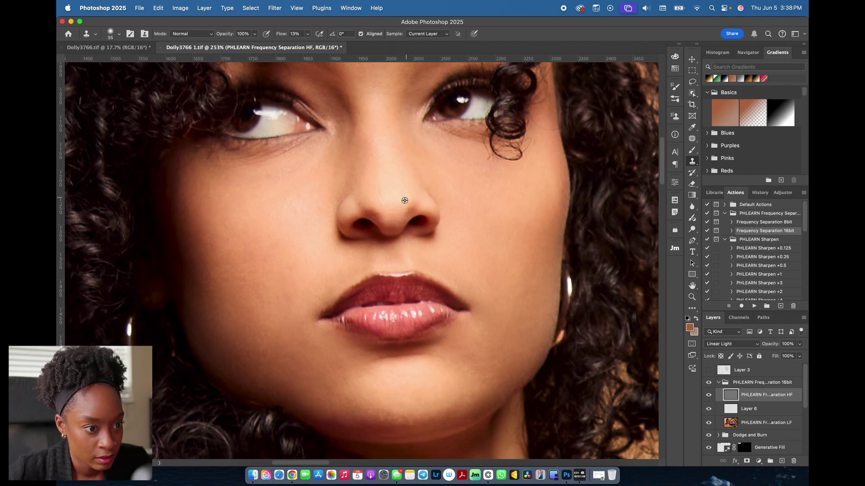
pyautogui.moveTo(391, 215); pyautogui.dragTo(385, 202)
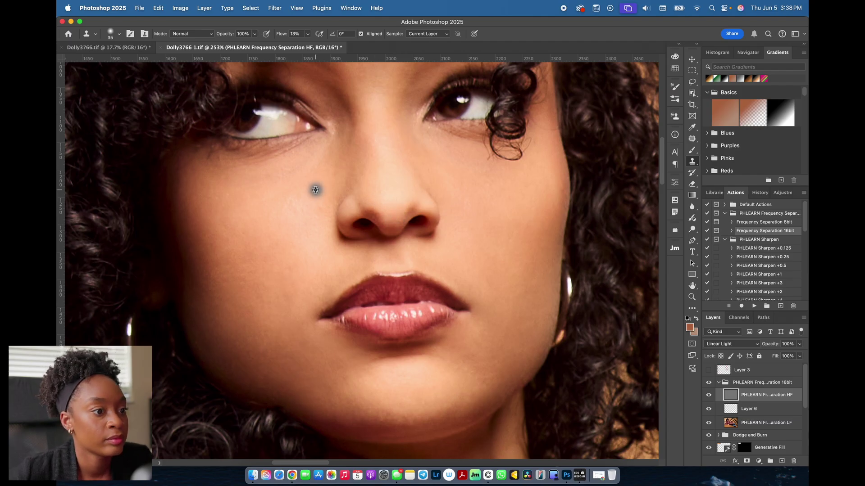
# - Soften the fine lines under both eyes by cloning texture sampled from the skin just below them
pyautogui.keyDown('alt'); pyautogui.click(293, 166); pyautogui.keyUp('alt')
pyautogui.moveTo(309, 147); pyautogui.dragTo(221, 161)
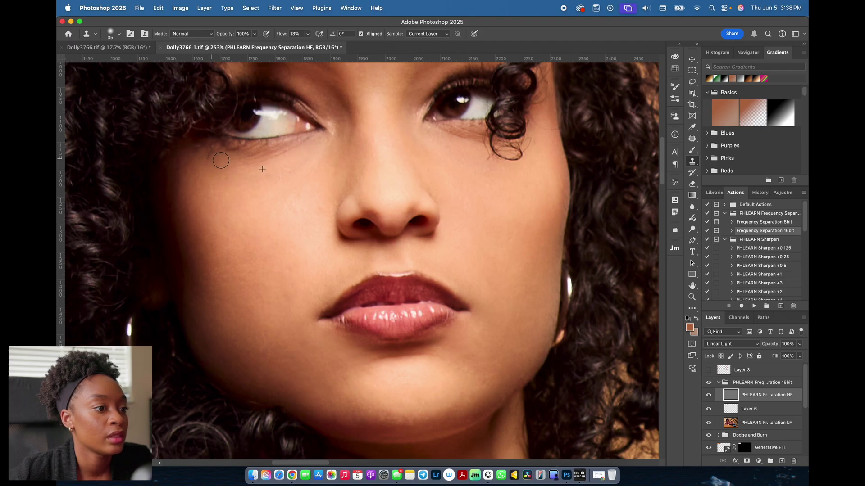
pyautogui.keyDown('alt'); pyautogui.click(315, 156); pyautogui.keyUp('alt')
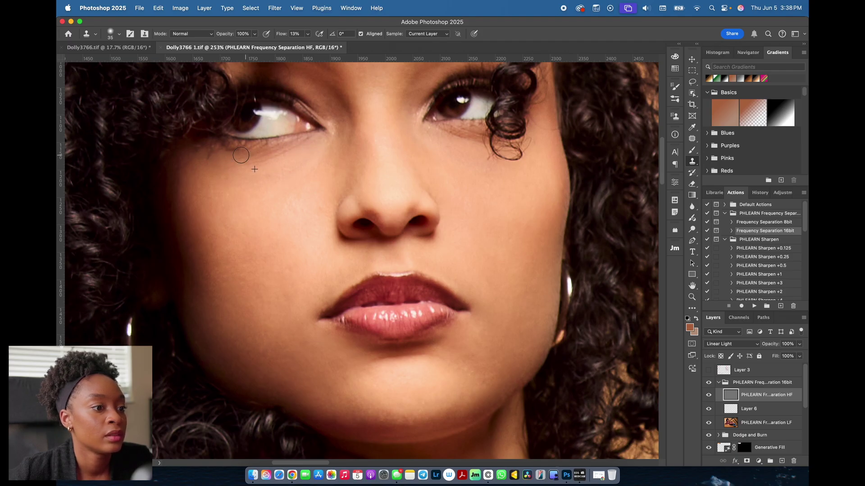
pyautogui.moveTo(272, 171); pyautogui.dragTo(243, 169)
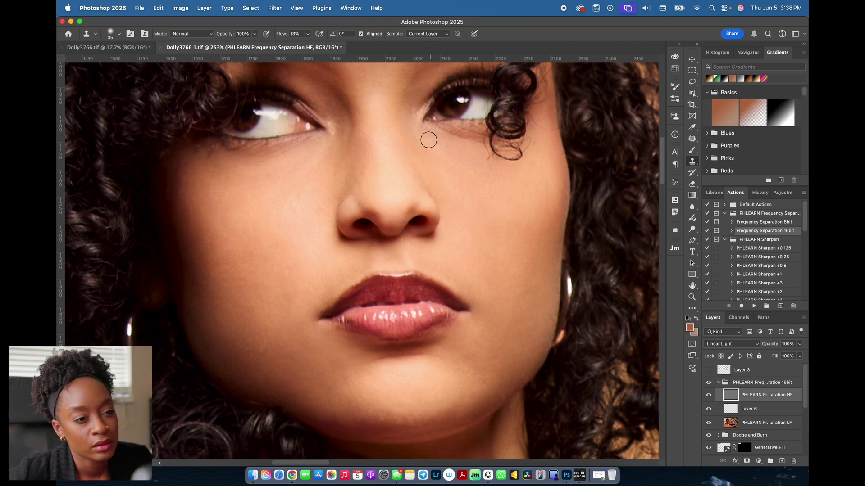
pyautogui.keyDown('alt'); pyautogui.click(445, 147); pyautogui.keyUp('alt')
pyautogui.moveTo(453, 134); pyautogui.dragTo(465, 135)
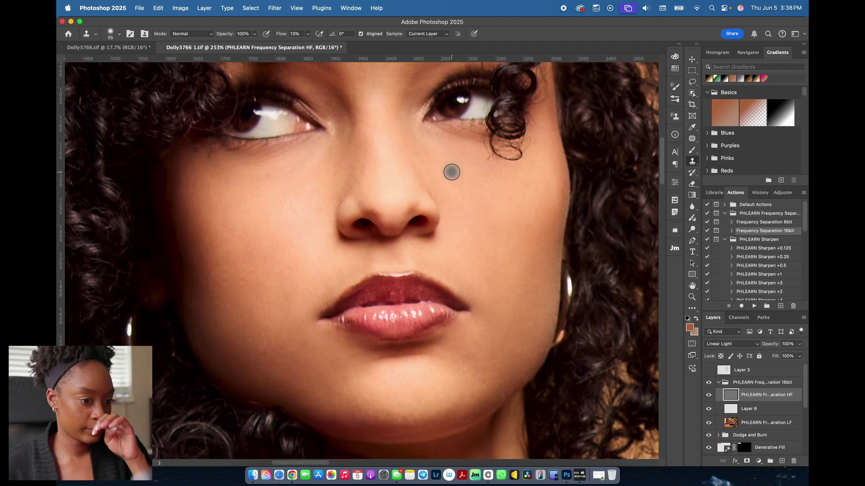
# - Add a new blank layer directly above Layer 6 and switch to the Brush tool
pyautogui.click(779, 414)
pyautogui.click(782, 413)
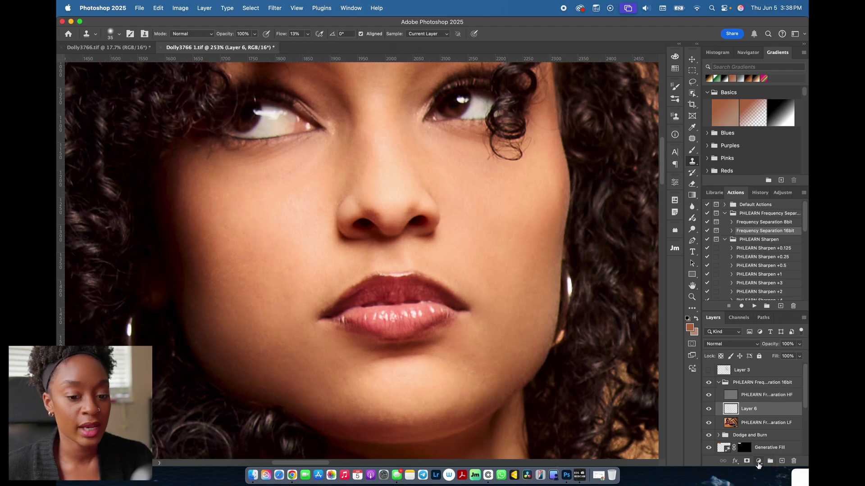
pyautogui.click(782, 461)
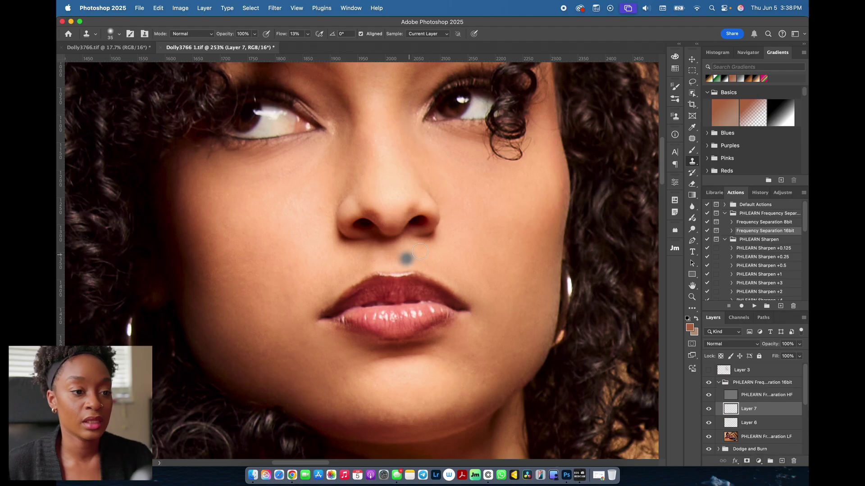
pyautogui.press('b')
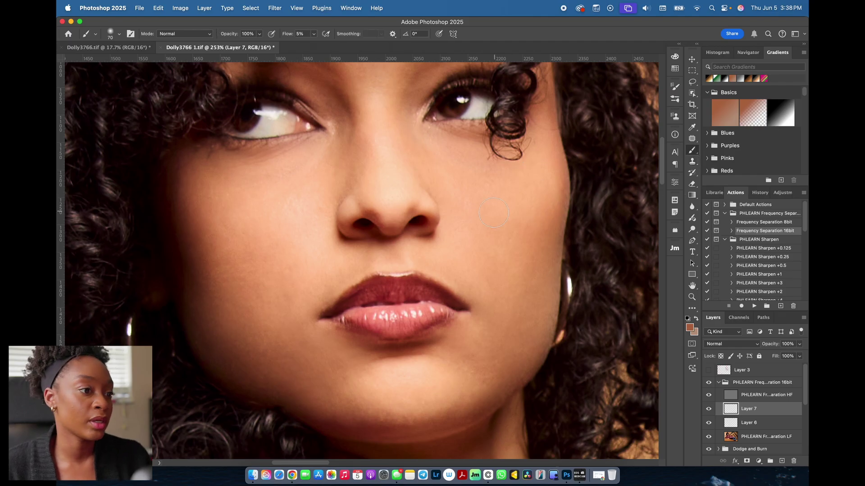
# - Raise the brush flow to 15% for painting around the eyes
pyautogui.scroll(3, 492, 213)
pyautogui.scroll(5, 485, 215)
pyautogui.scroll(4, 485, 215)
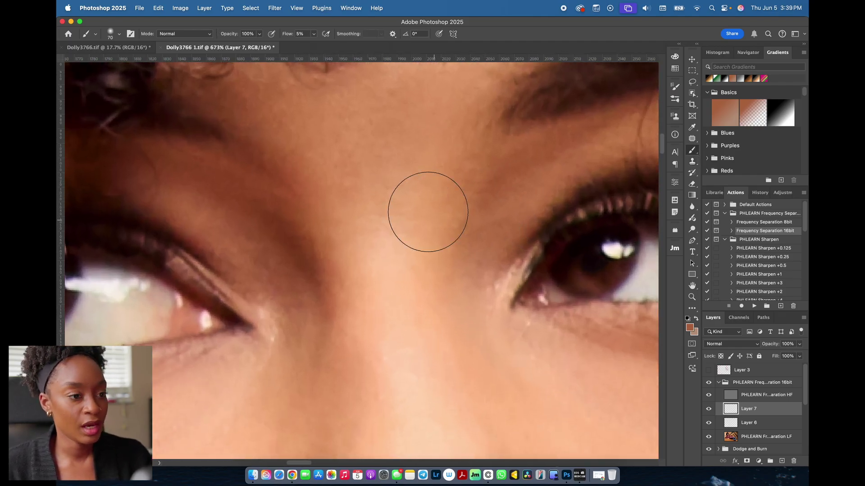
pyautogui.click(314, 38)
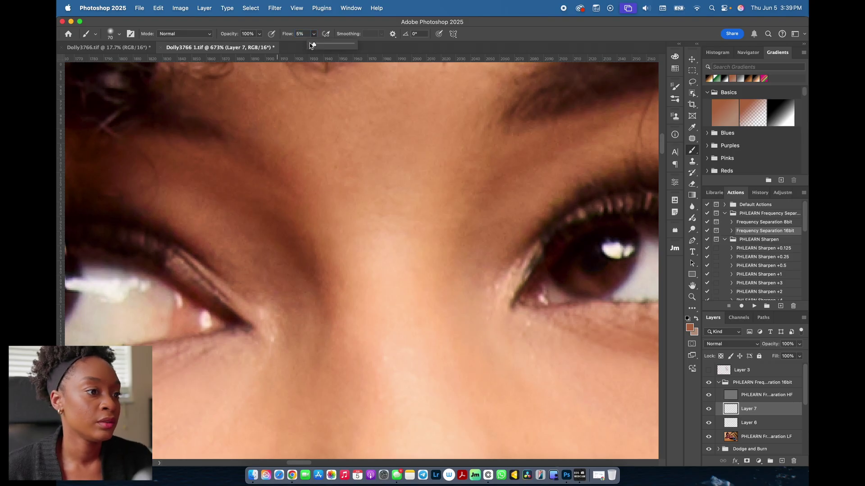
pyautogui.moveTo(312, 45); pyautogui.dragTo(316, 46)
pyautogui.press('Up')
pyautogui.press('Up')
pyautogui.press('Up')
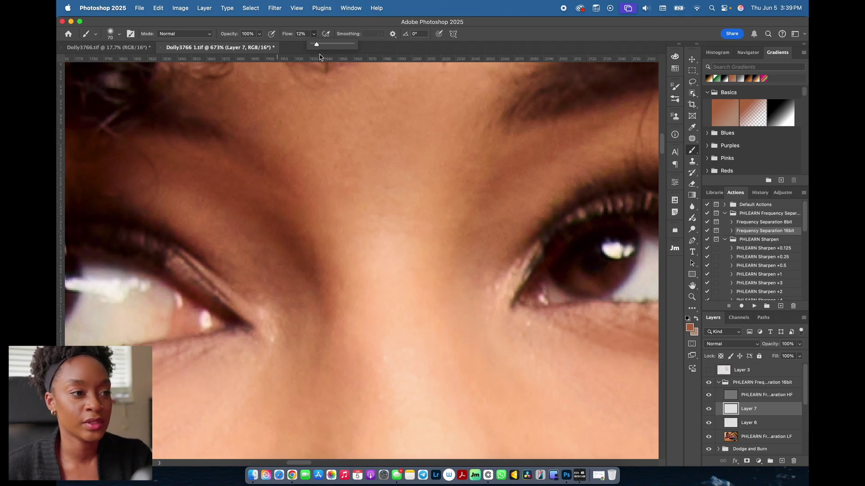
pyautogui.scroll(-5, 598, 227)
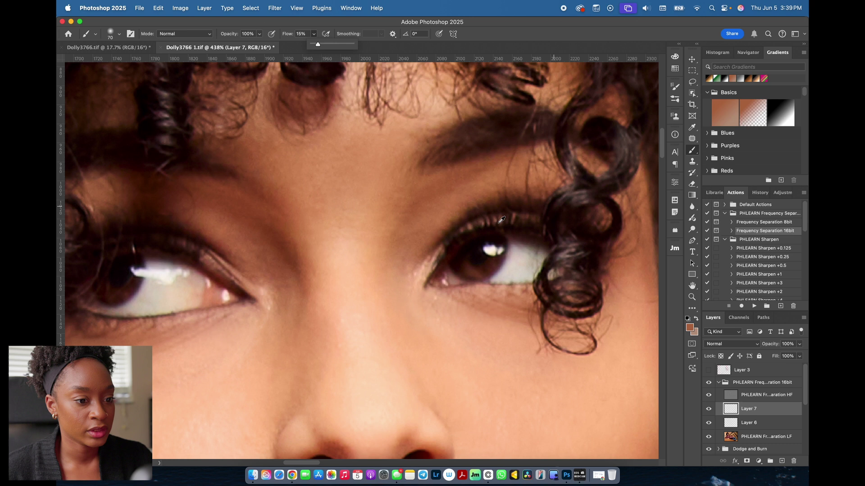
# - Darken the lower lash line of the eye beside the loose curl with a 3 px brush and a dark tone sampled from its upper lash line
pyautogui.keyDown('alt'); pyautogui.click(483, 256); pyautogui.keyUp('alt')
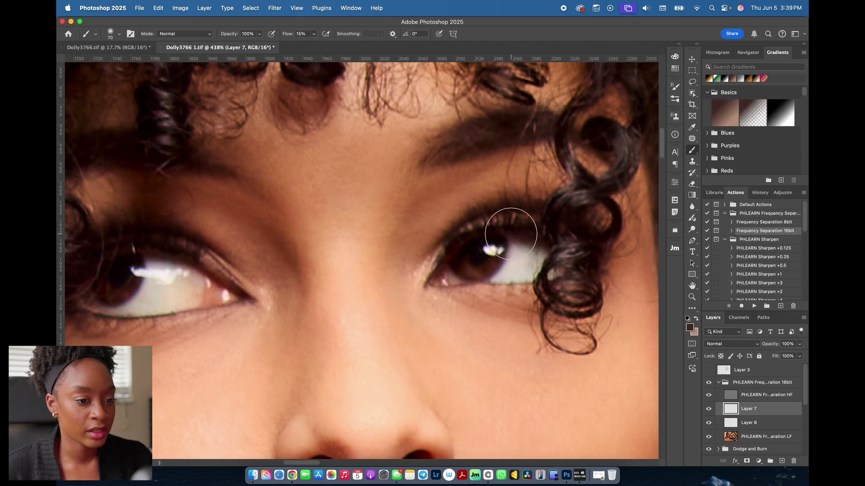
pyautogui.scroll(5, 492, 242)
pyautogui.scroll(-3, 497, 237)
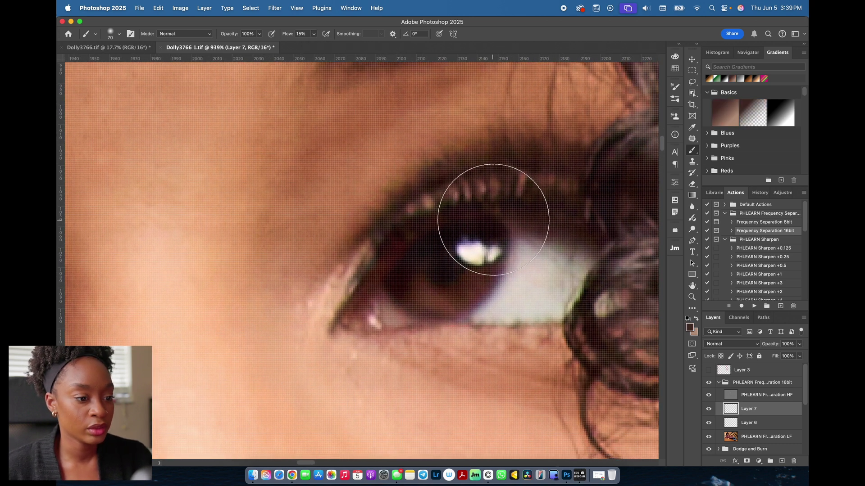
pyautogui.scroll(-2, 486, 214)
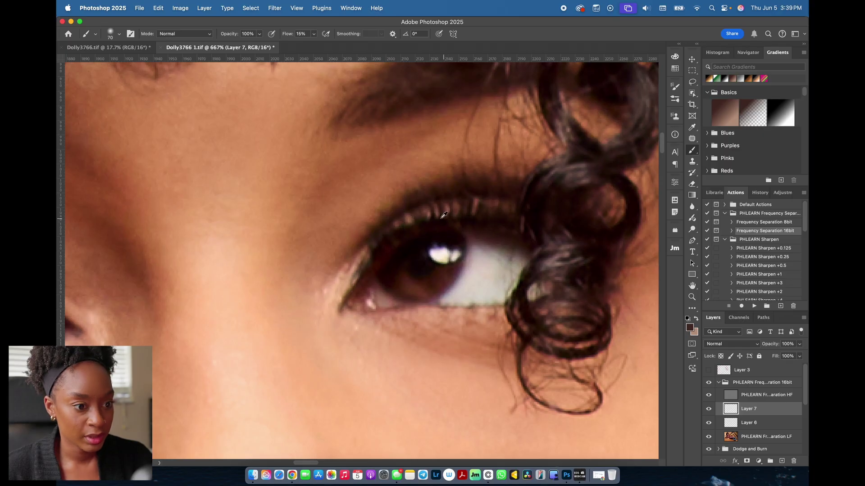
pyautogui.keyDown('alt'); pyautogui.click(442, 215); pyautogui.keyUp('alt')
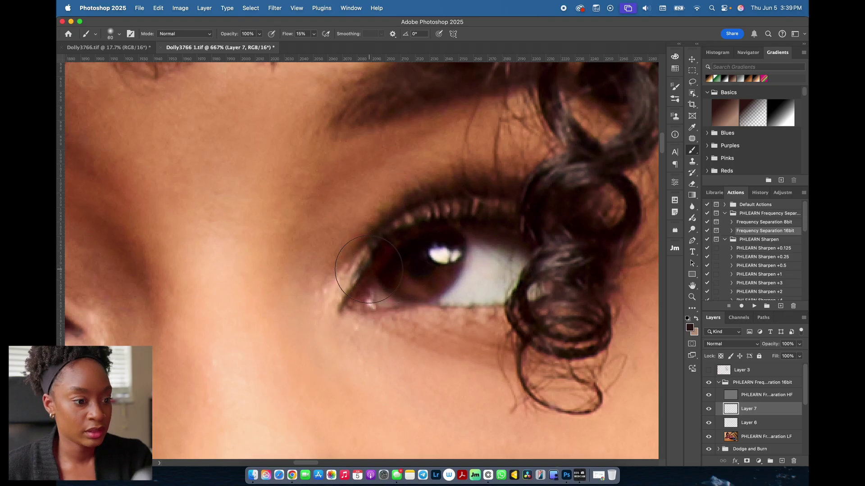
pyautogui.press('[')
pyautogui.press('[')
pyautogui.press('[')
pyautogui.press('[')
pyautogui.press('[')
pyautogui.press('[')
pyautogui.press('[')
pyautogui.press('[')
pyautogui.press('[')
pyautogui.press('[')
pyautogui.press('[')
pyautogui.press('[')
pyautogui.press('[')
pyautogui.press('[')
pyautogui.press('[')
pyautogui.press('[')
pyautogui.press('[')
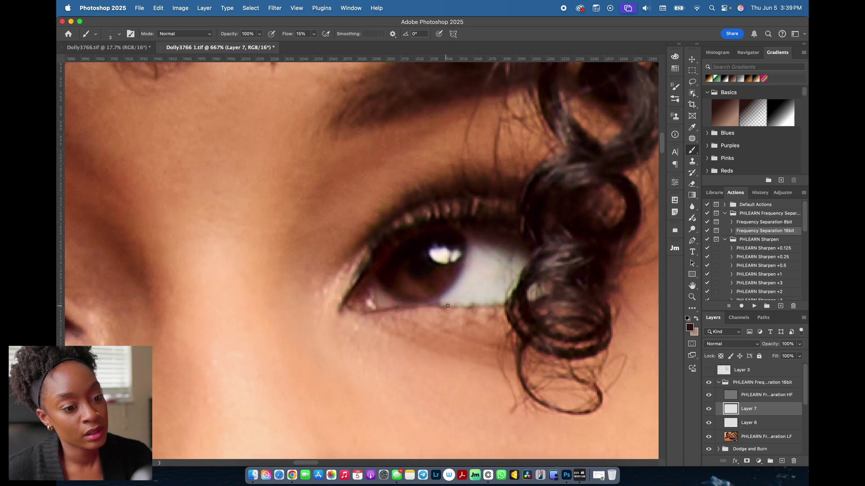
pyautogui.moveTo(487, 306); pyautogui.dragTo(499, 307)
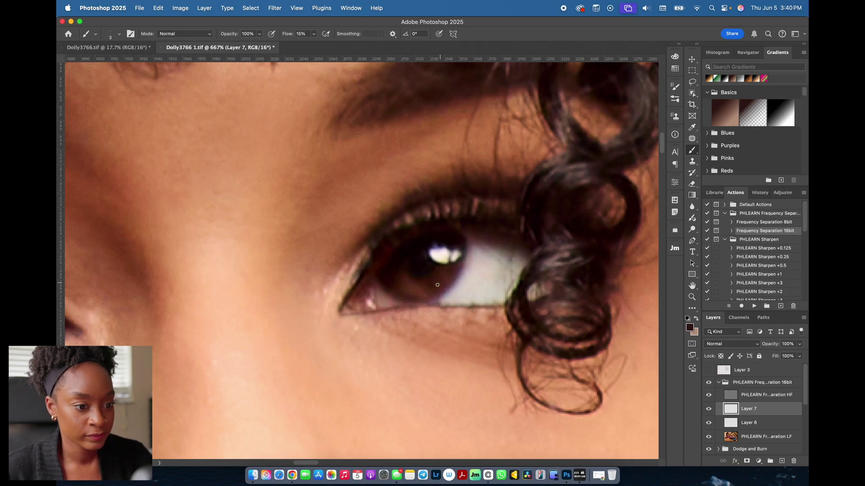
# - Refine the same eye's iris with dark and brown tones sampled from the iris and the nearby curl, adjusting the brush size for detail
pyautogui.keyDown('alt'); pyautogui.click(396, 283); pyautogui.keyUp('alt')
pyautogui.keyDown('alt'); pyautogui.click(386, 283); pyautogui.keyUp('alt')
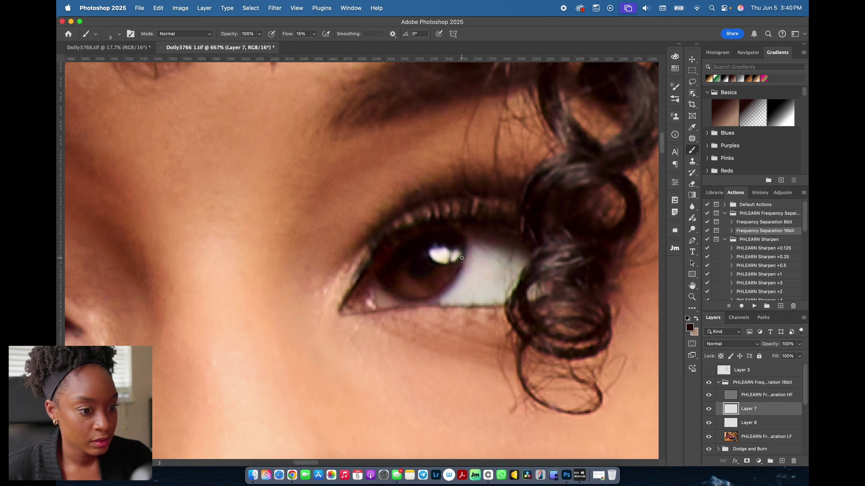
pyautogui.click(537, 216)
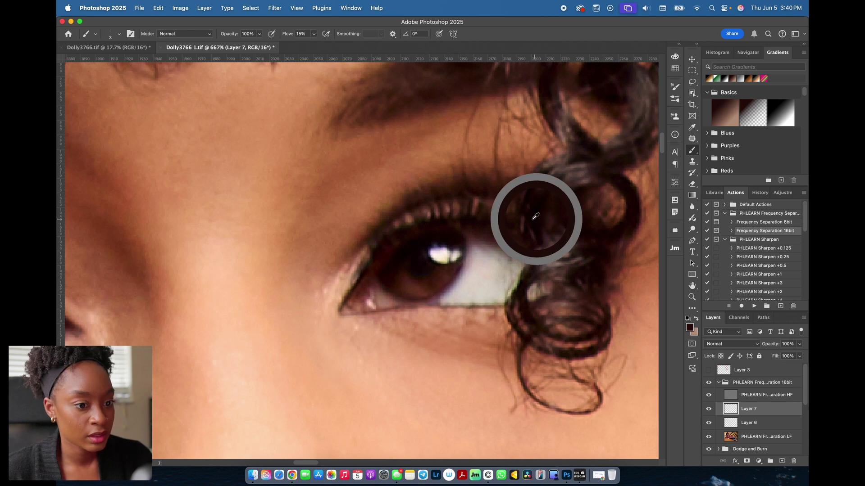
pyautogui.press(']')
pyautogui.press(']')
pyautogui.press(']')
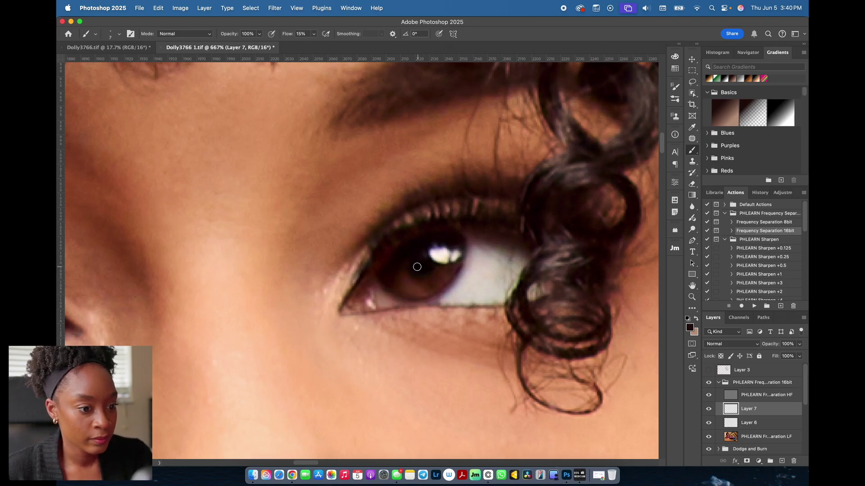
pyautogui.keyDown('alt'); pyautogui.click(417, 286); pyautogui.keyUp('alt')
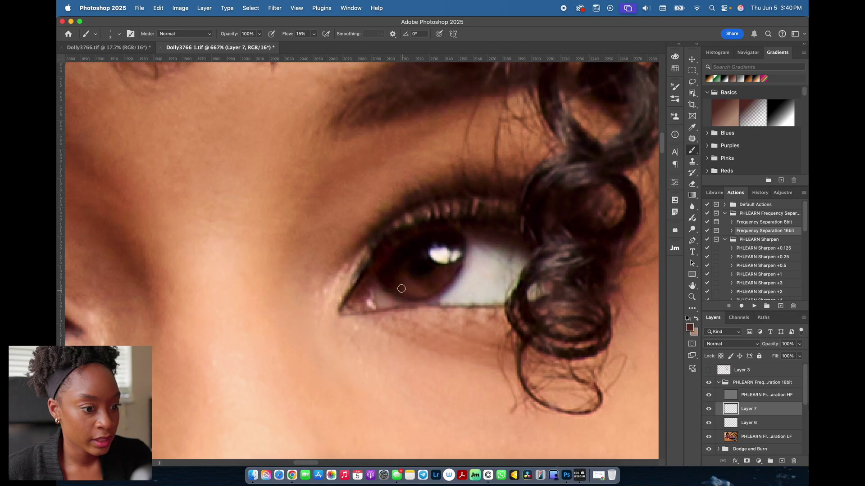
pyautogui.press('[')
pyautogui.press('[')
pyautogui.press('[')
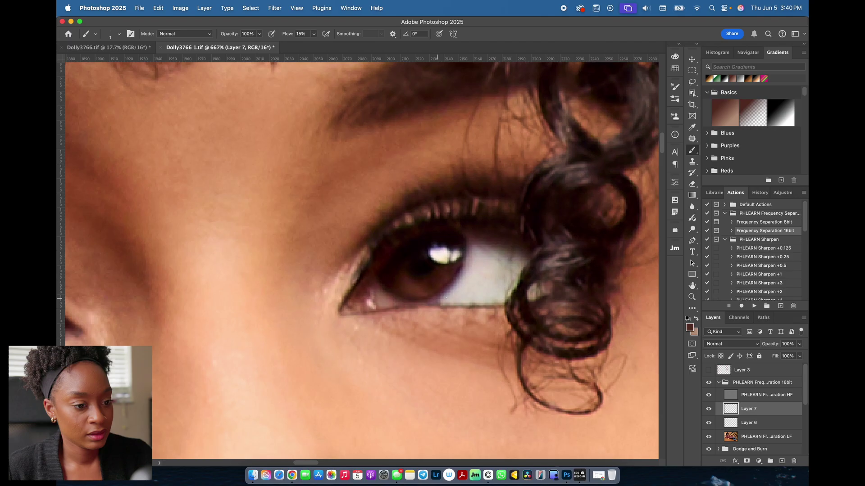
# - Deepen the other eye's iris with a near-black tone sampled from its pupil, using a 4 px brush
pyautogui.hscroll(-10, 438, 298)
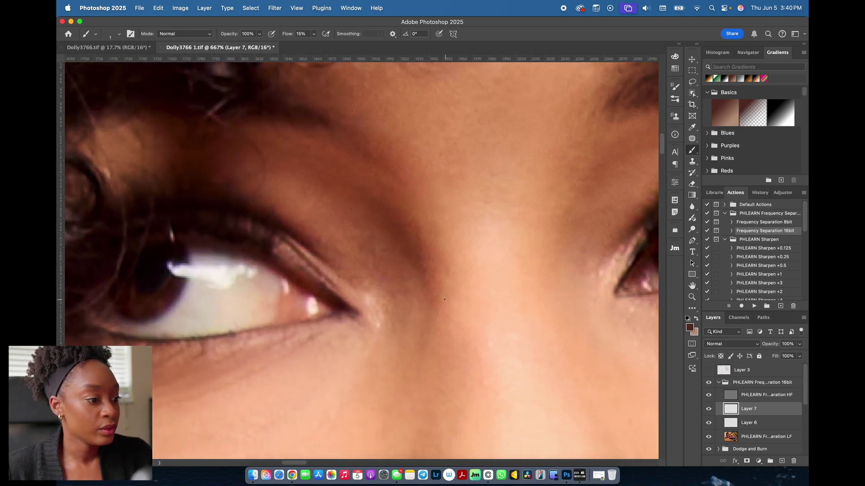
pyautogui.hscroll(-3, 444, 300)
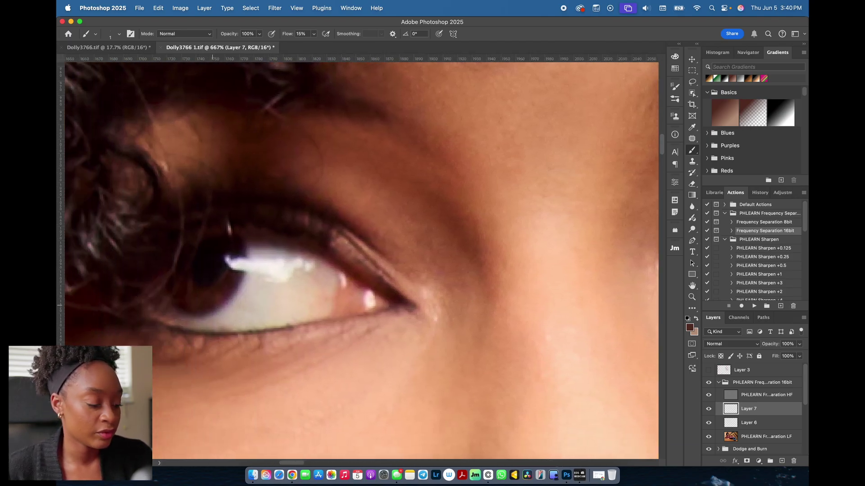
pyautogui.keyDown('alt'); pyautogui.click(234, 278); pyautogui.keyUp('alt')
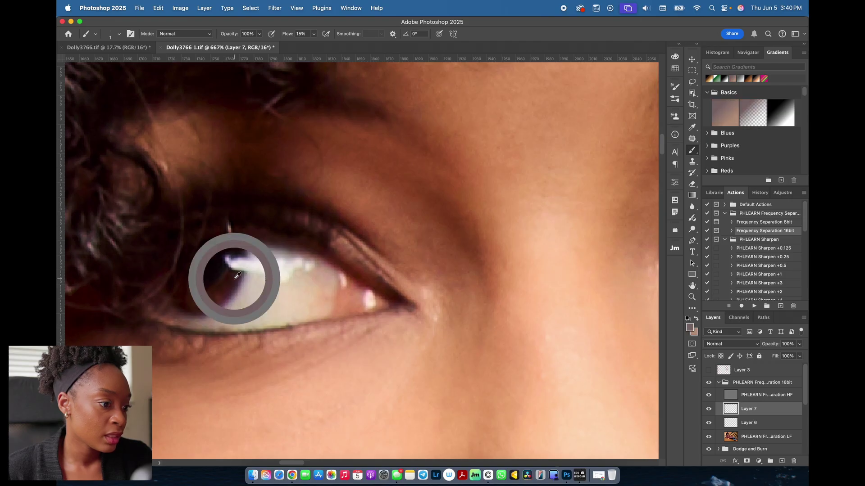
pyautogui.keyDown('alt'); pyautogui.click(205, 267); pyautogui.keyUp('alt')
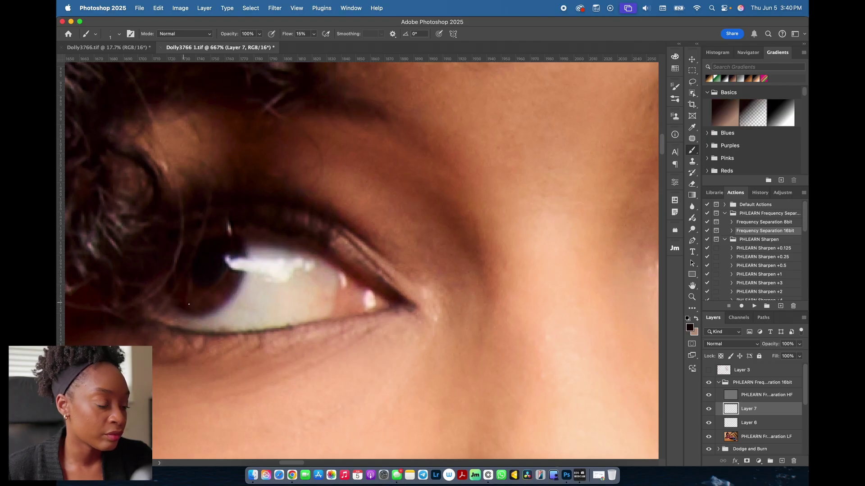
pyautogui.press(']')
pyautogui.press(']')
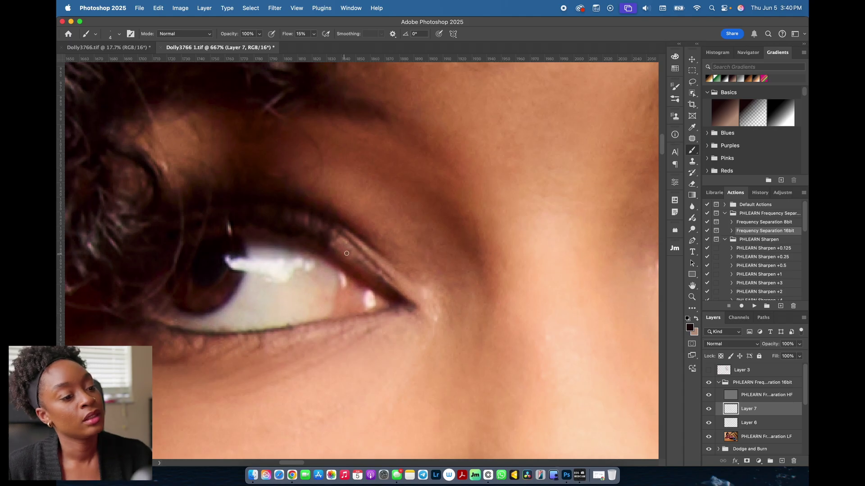
# - Define that eye's upper lid edge, inner corner and lower lash line with dark tones sampled from the lid and pupil
pyautogui.keyDown('alt'); pyautogui.click(293, 235); pyautogui.keyUp('alt')
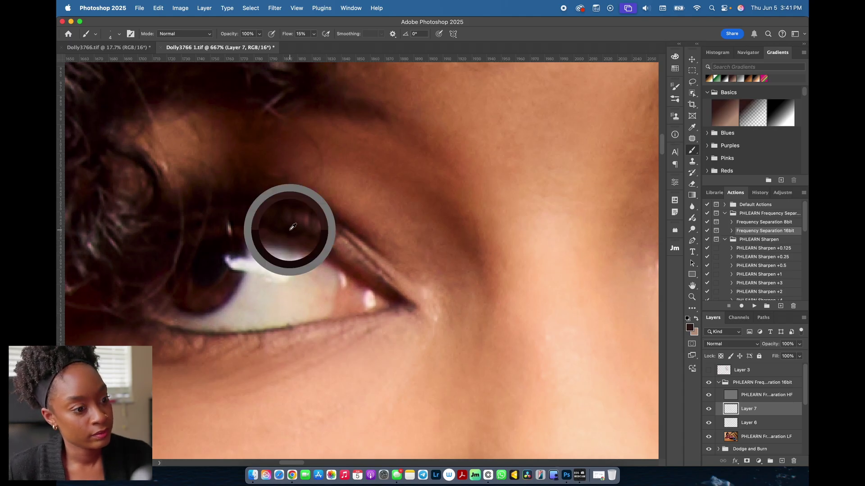
pyautogui.keyDown('alt'); pyautogui.click(210, 257); pyautogui.keyUp('alt')
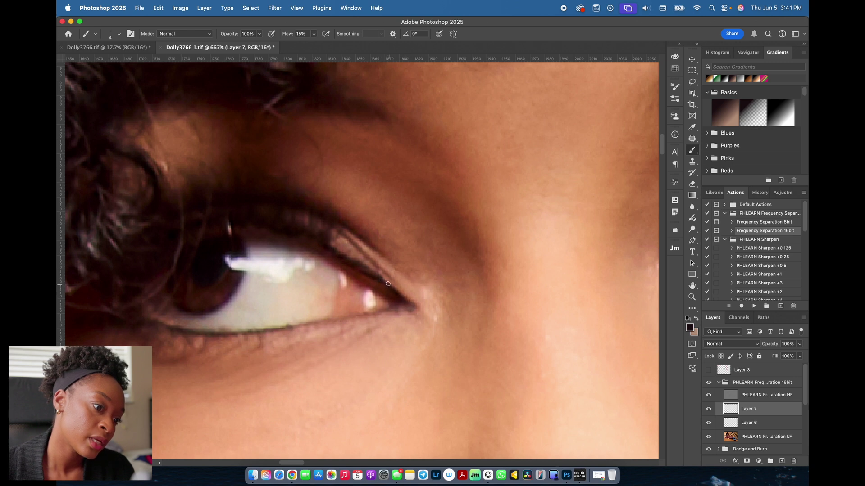
pyautogui.moveTo(407, 307)
pyautogui.mouseDown()
pyautogui.moveTo(392, 308)
pyautogui.moveTo(411, 308)
pyautogui.moveTo(405, 302)
pyautogui.mouseUp()
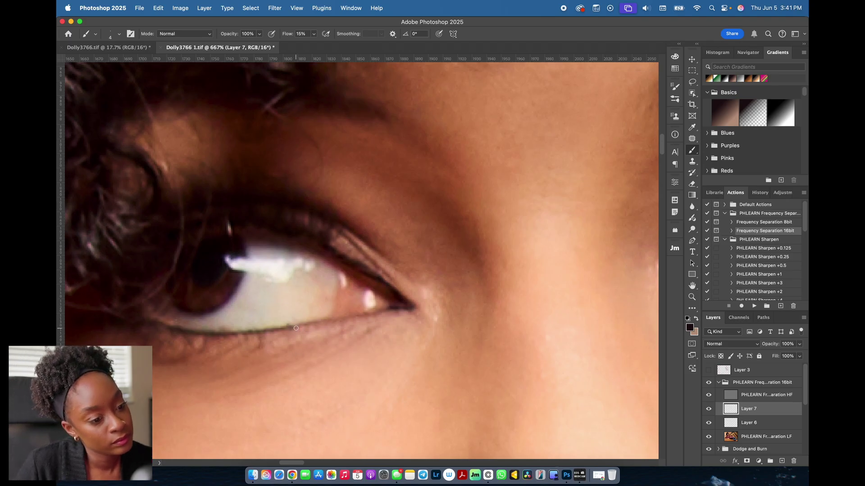
pyautogui.moveTo(291, 329); pyautogui.dragTo(384, 311)
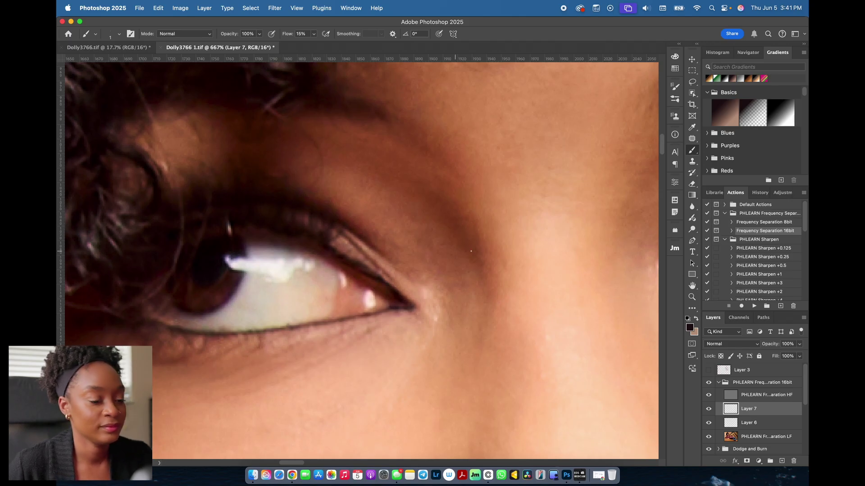
# - Compare both eyes with Layer 7 hidden and shown to judge the lash line and iris painting
pyautogui.scroll(-6, 294, 237)
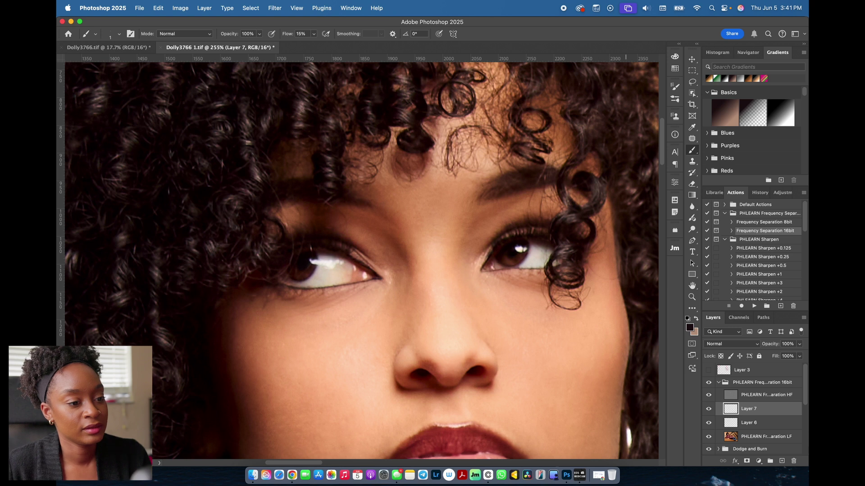
pyautogui.scroll(-2, 626, 392)
pyautogui.hscroll(2, 626, 392)
pyautogui.click(705, 412)
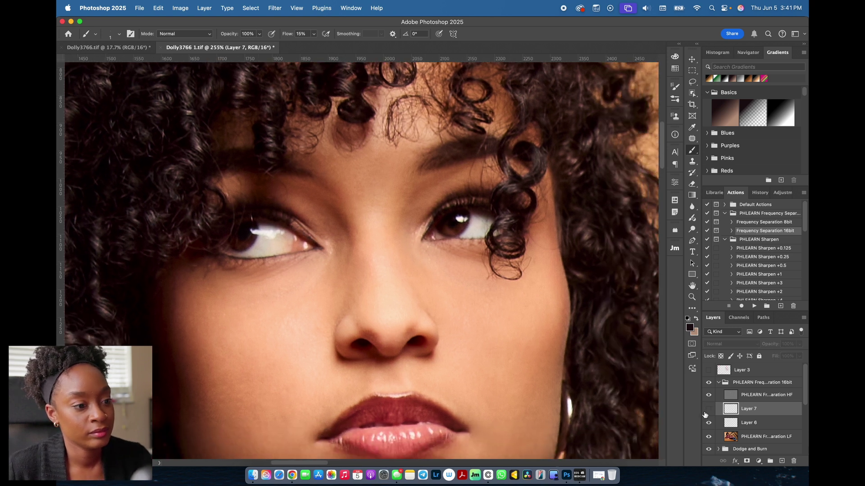
pyautogui.click(709, 411)
pyautogui.click(708, 411)
pyautogui.click(708, 410)
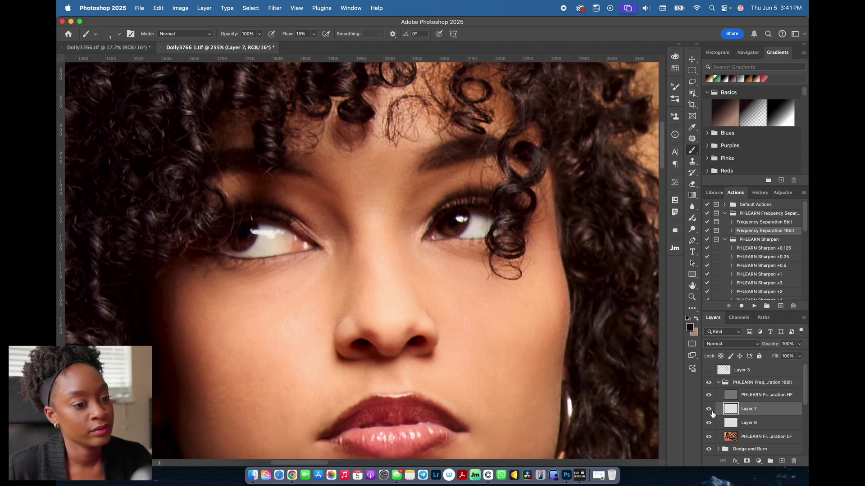
pyautogui.click(709, 410)
pyautogui.click(709, 411)
# - Compare the whole portrait with the high-frequency layer and the frequency separation group switched off and on
pyautogui.scroll(-4, 505, 407)
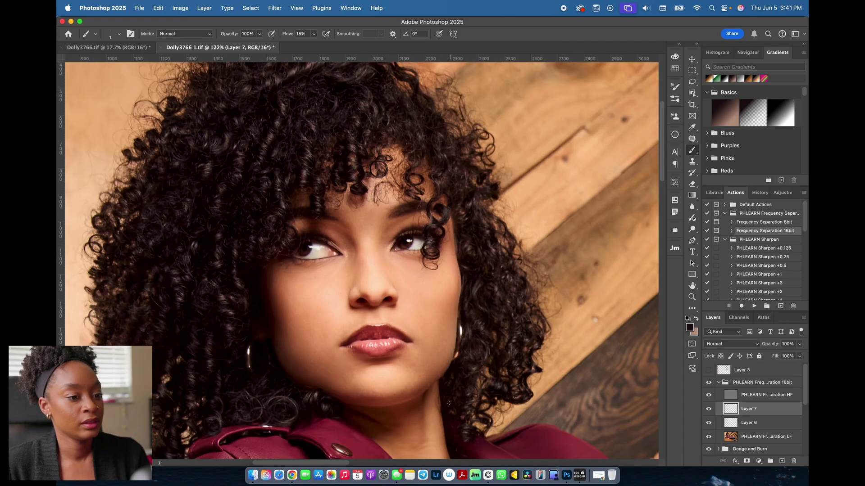
pyautogui.scroll(-2, 505, 407)
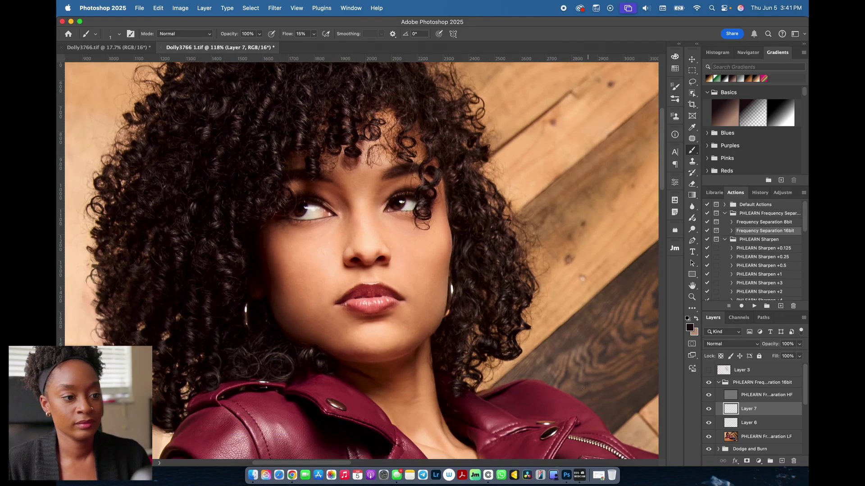
pyautogui.scroll(-4, 505, 408)
pyautogui.scroll(-1, 596, 400)
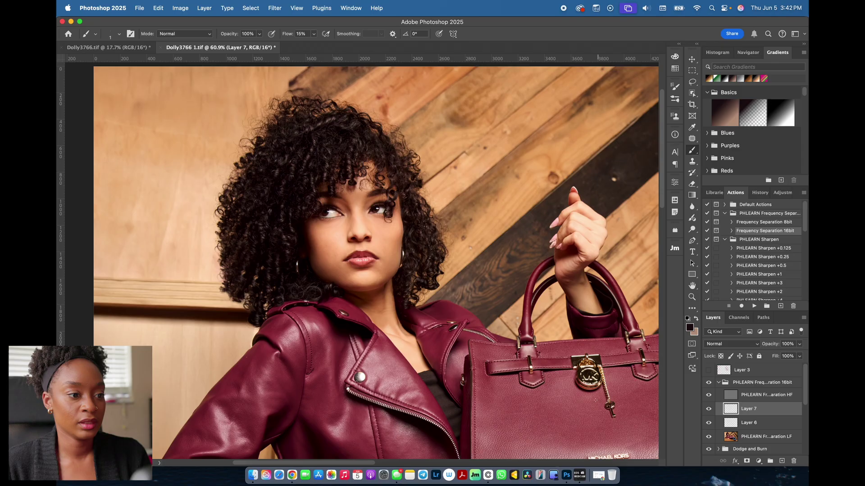
pyautogui.scroll(1, 511, 398)
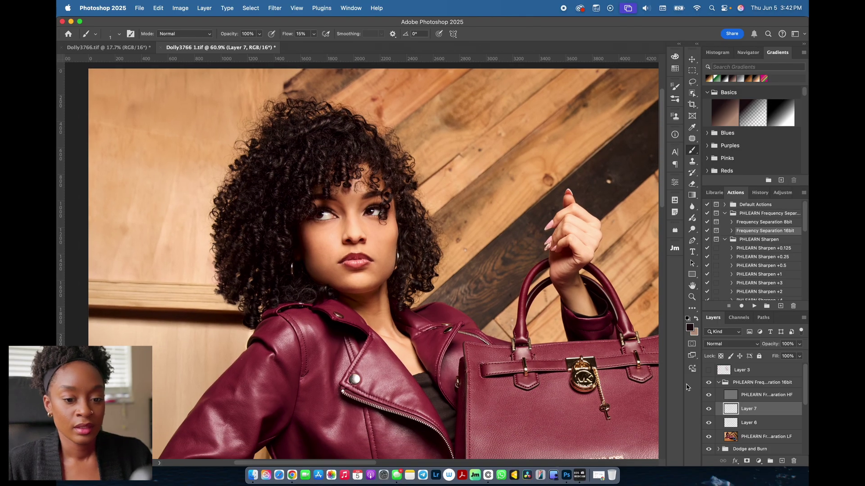
pyautogui.click(708, 396)
pyautogui.click(708, 397)
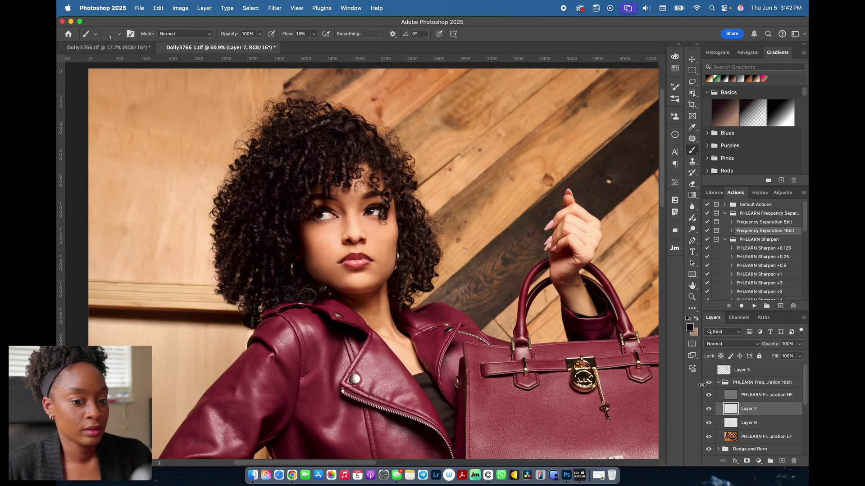
pyautogui.click(708, 383)
pyautogui.click(705, 386)
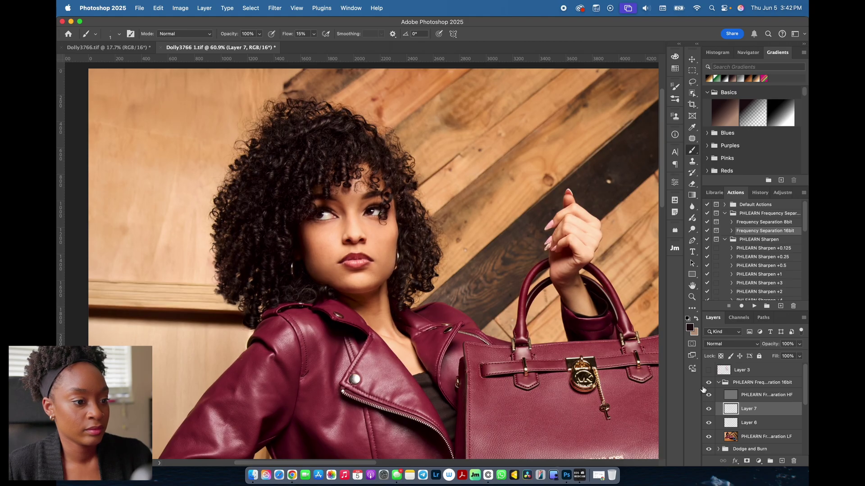
pyautogui.click(706, 386)
pyautogui.click(705, 387)
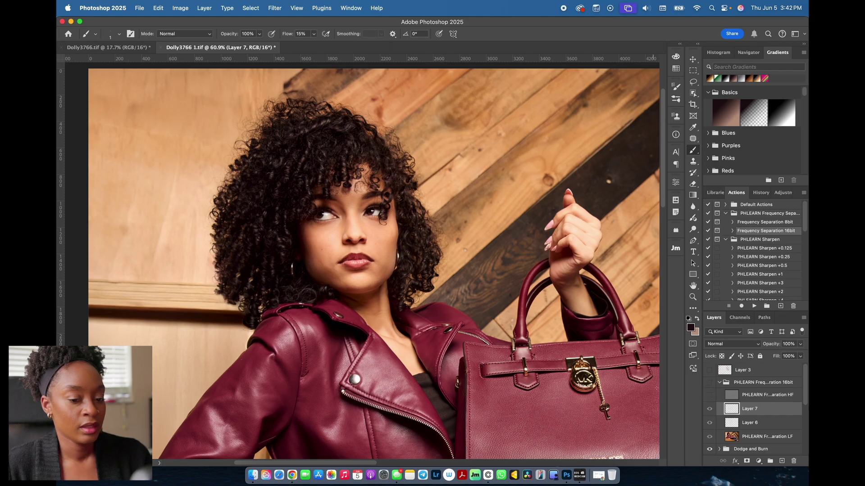
pyautogui.click(705, 387)
pyautogui.click(709, 395)
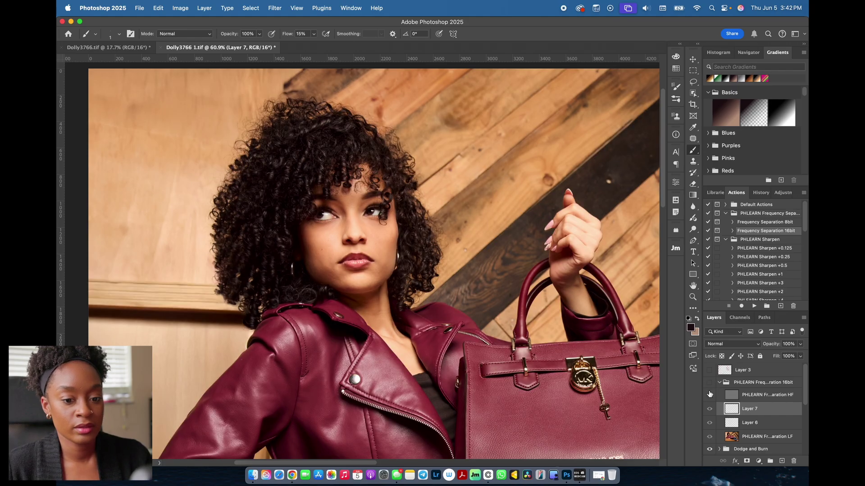
# - Examine the handbag's hardware, leather grain and MICHAEL KORS lettering up close
pyautogui.scroll(-5, 540, 379)
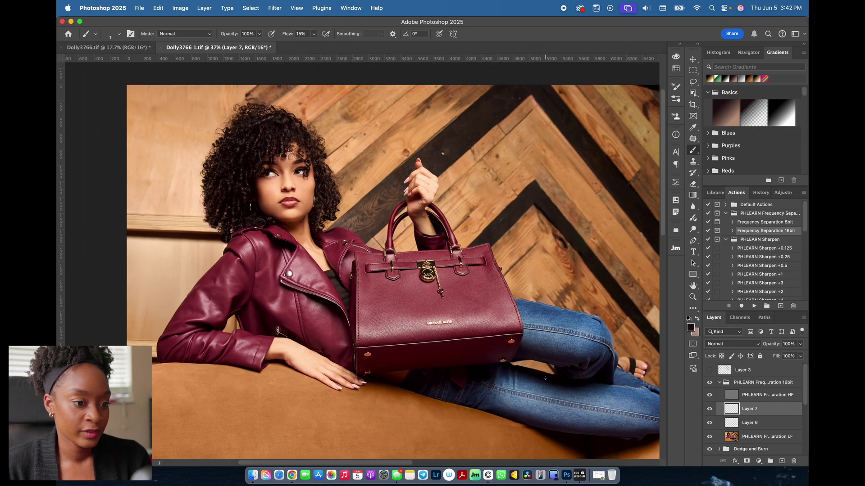
pyautogui.scroll(8, 541, 379)
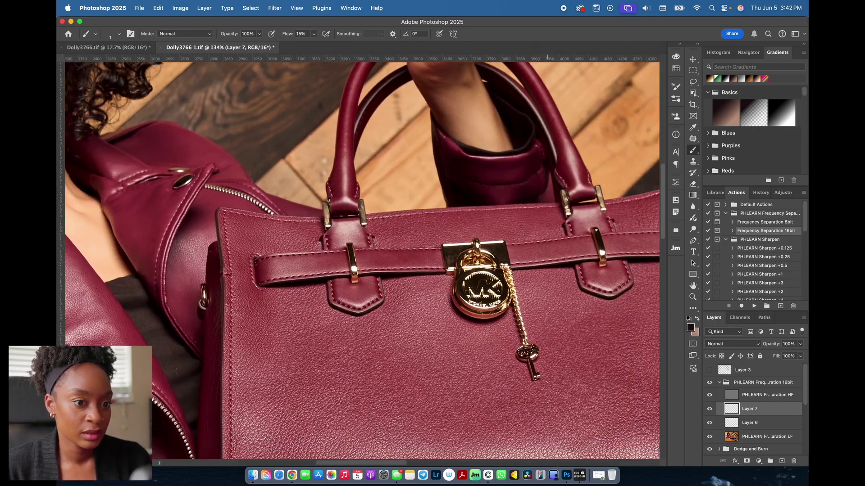
pyautogui.scroll(5, 547, 381)
pyautogui.scroll(-10, 550, 379)
pyautogui.hscroll(5, 550, 379)
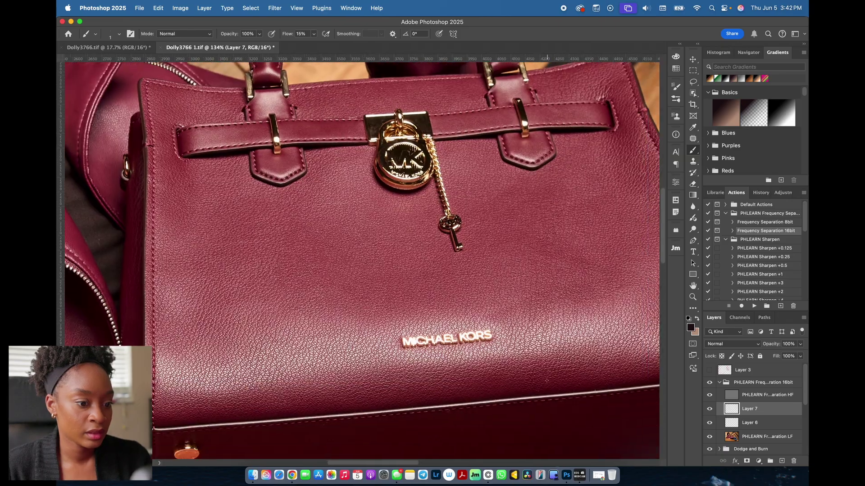
pyautogui.scroll(-3, 546, 381)
pyautogui.scroll(10, 546, 380)
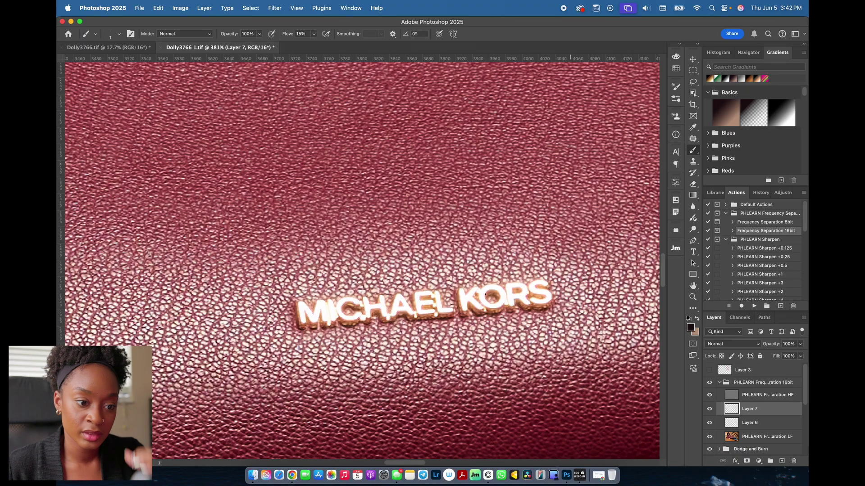
# - Create a merged stamp layer of all visible layers above the frequency separation group with the Merge Visible Stamp action
pyautogui.moveTo(758, 385); pyautogui.dragTo(781, 396)
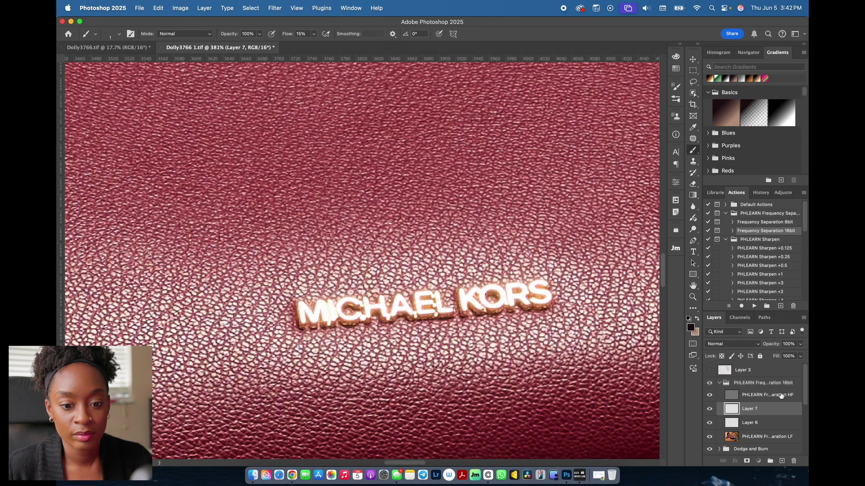
pyautogui.click(729, 386)
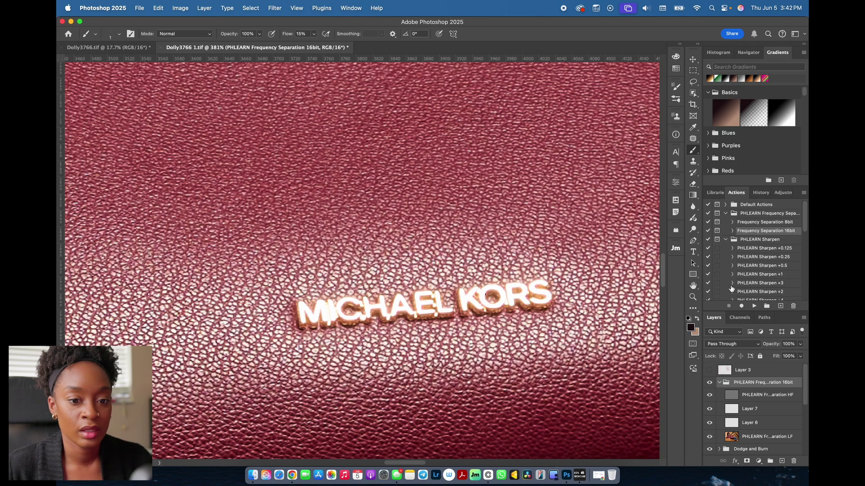
pyautogui.scroll(-10, 739, 288)
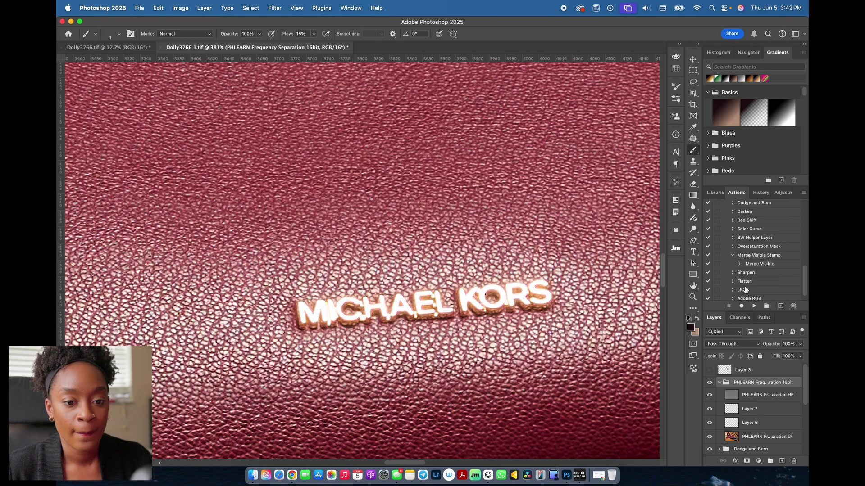
pyautogui.scroll(-1, 745, 290)
pyautogui.click(770, 246)
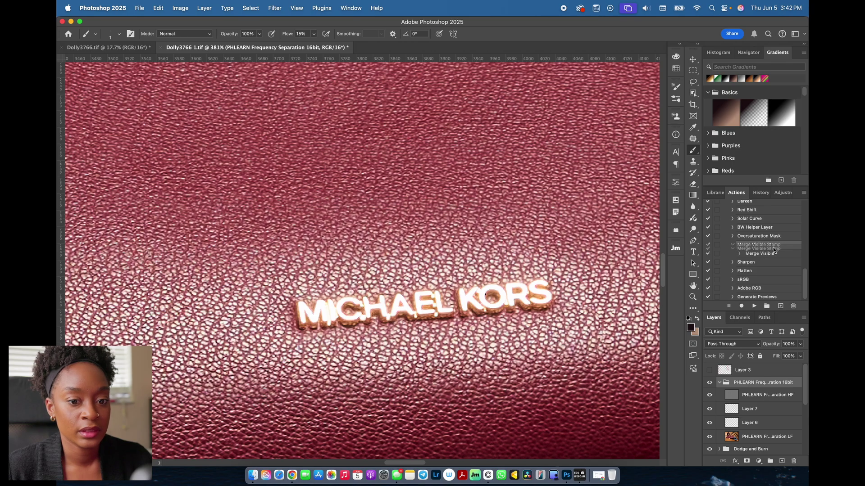
pyautogui.click(753, 306)
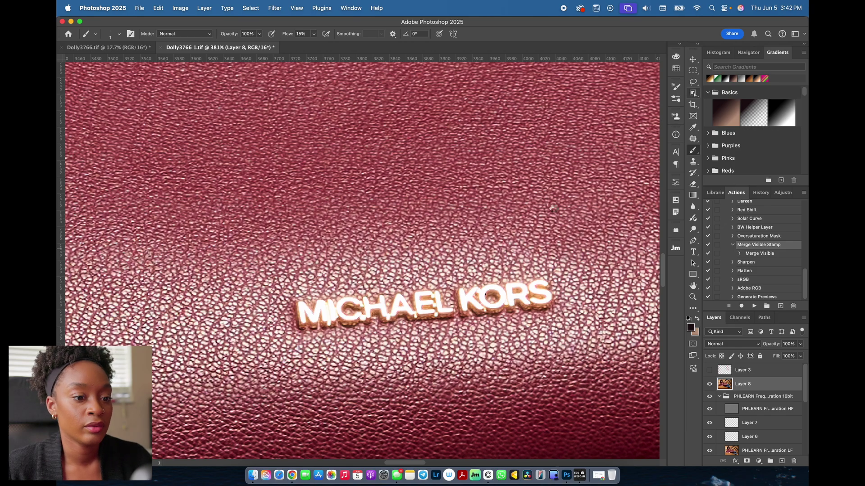
# - Select the MICHAEL KORS lettering on the bag with Object Selection and copy it onto its own layer
pyautogui.click(692, 93)
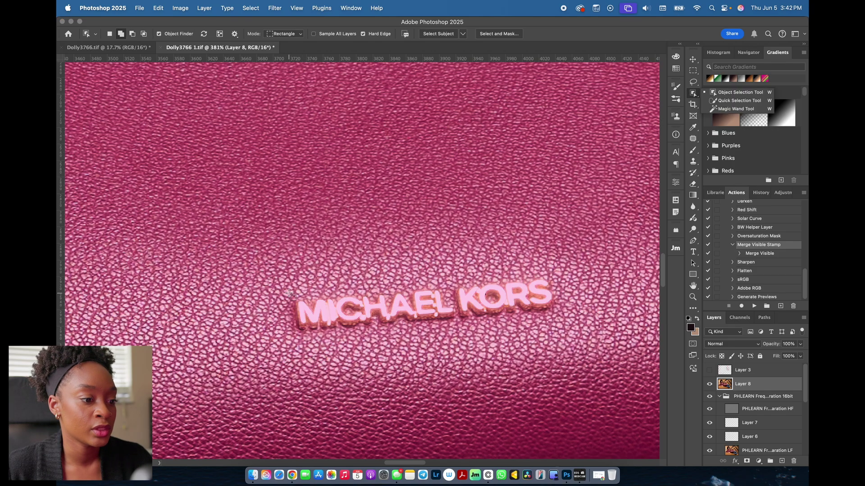
pyautogui.moveTo(289, 293); pyautogui.dragTo(560, 329)
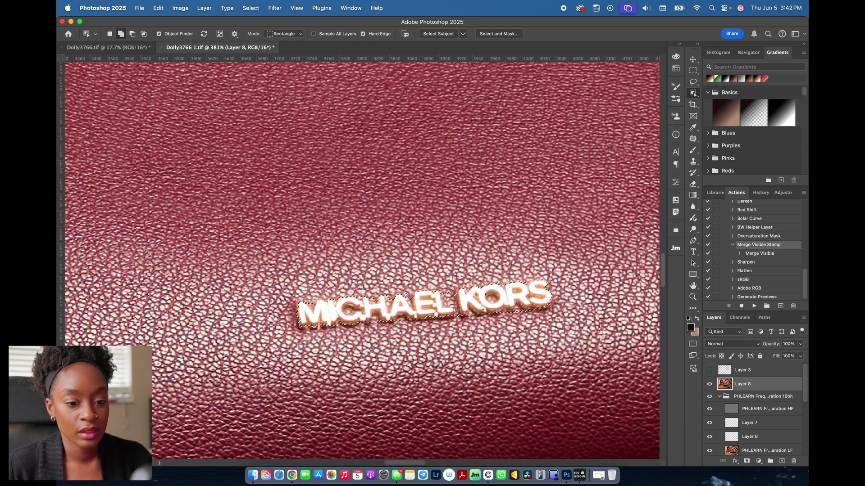
pyautogui.press('super+c')
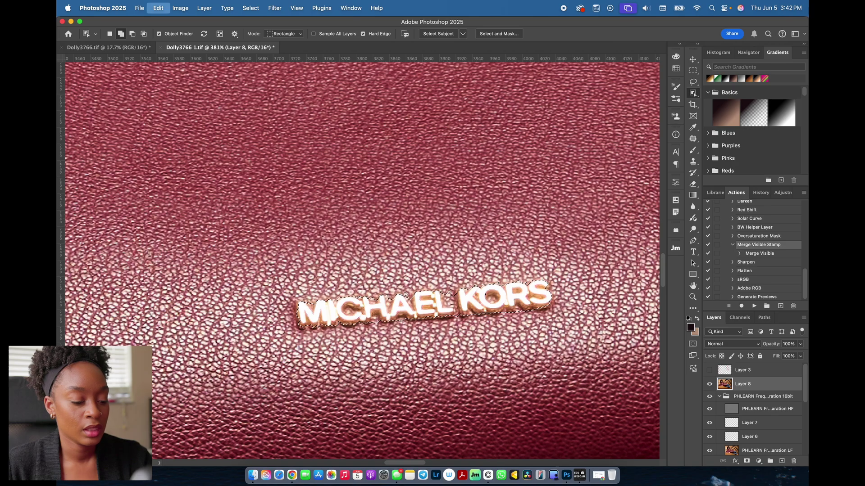
pyautogui.press('super+v')
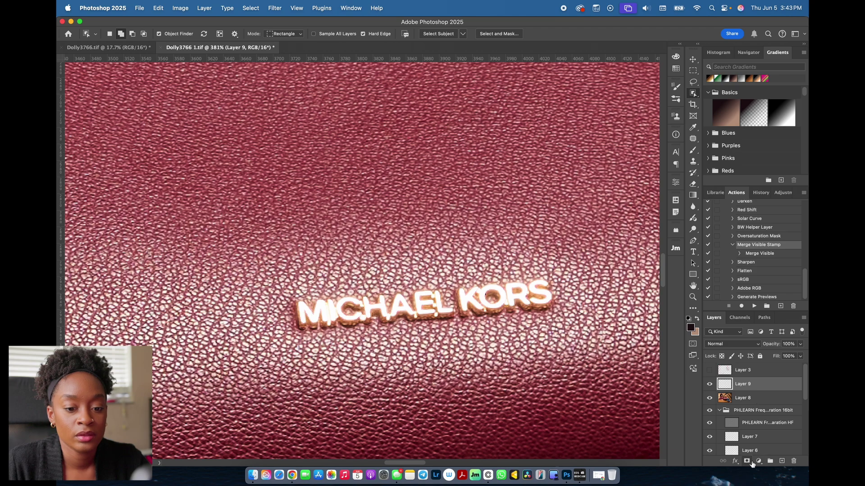
# - Add a Curves adjustment clipped to the lettering layer and lower its white point to output 240
pyautogui.click(758, 461)
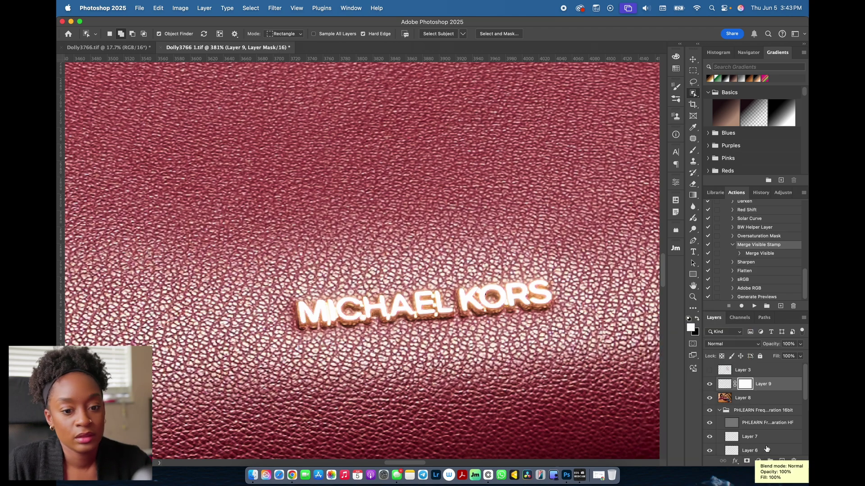
pyautogui.press('super+z')
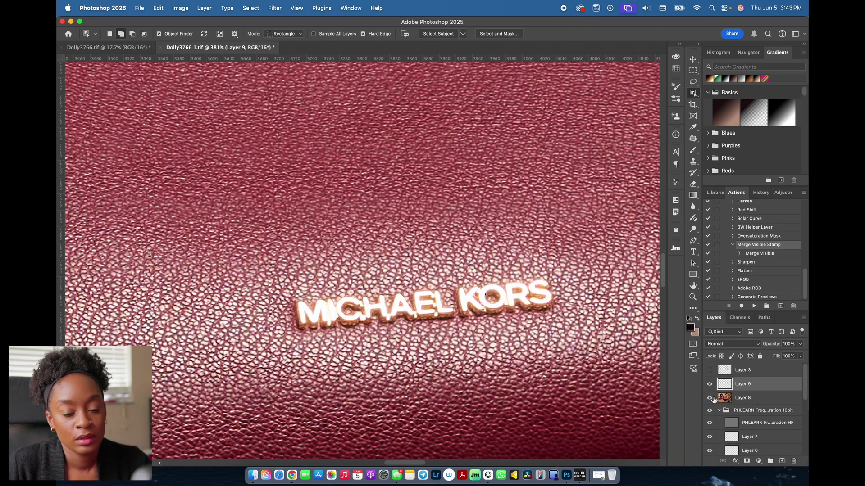
pyautogui.click(758, 462)
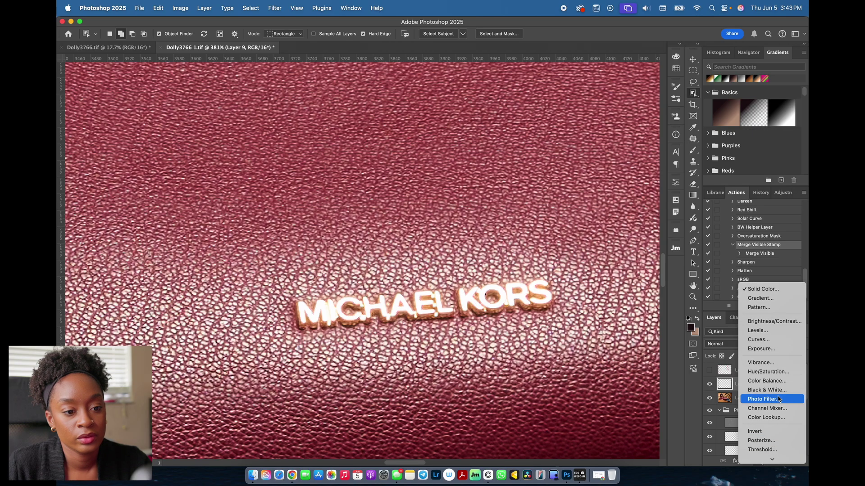
pyautogui.click(768, 342)
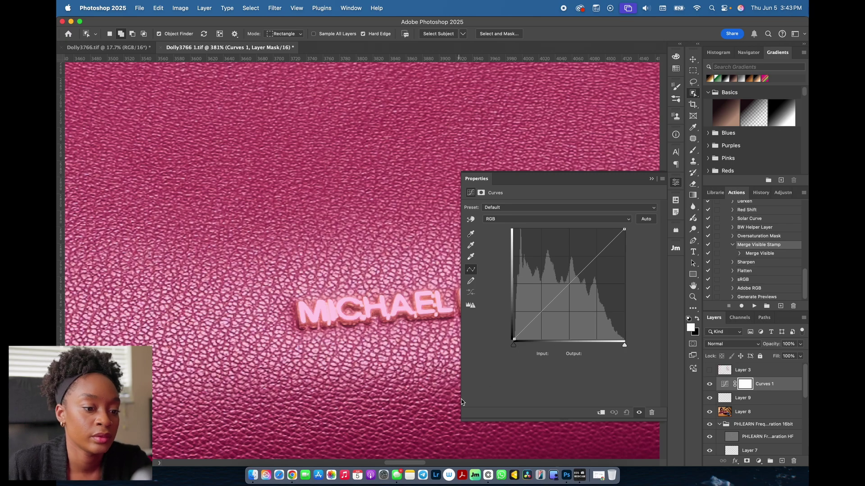
pyautogui.moveTo(459, 399); pyautogui.dragTo(562, 399)
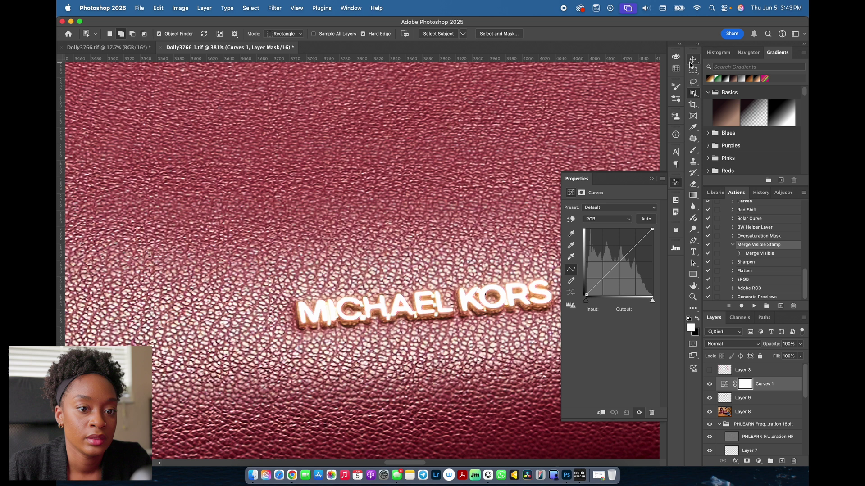
pyautogui.click(692, 150)
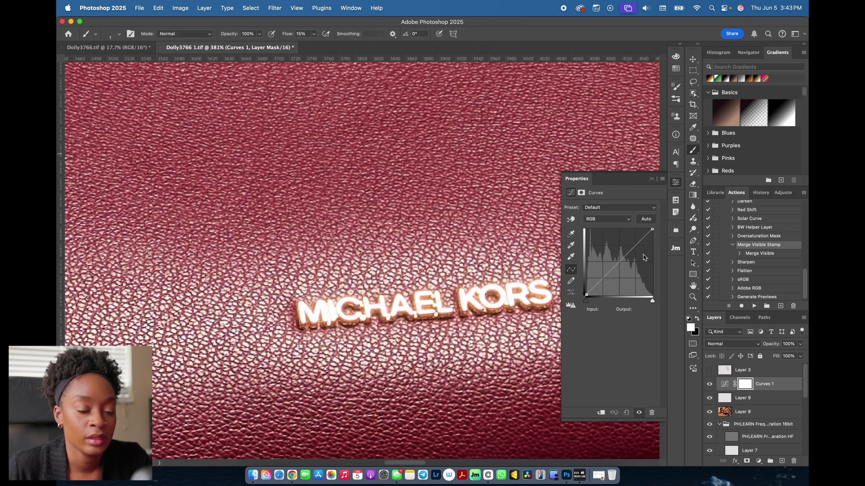
pyautogui.moveTo(651, 229); pyautogui.dragTo(651, 236)
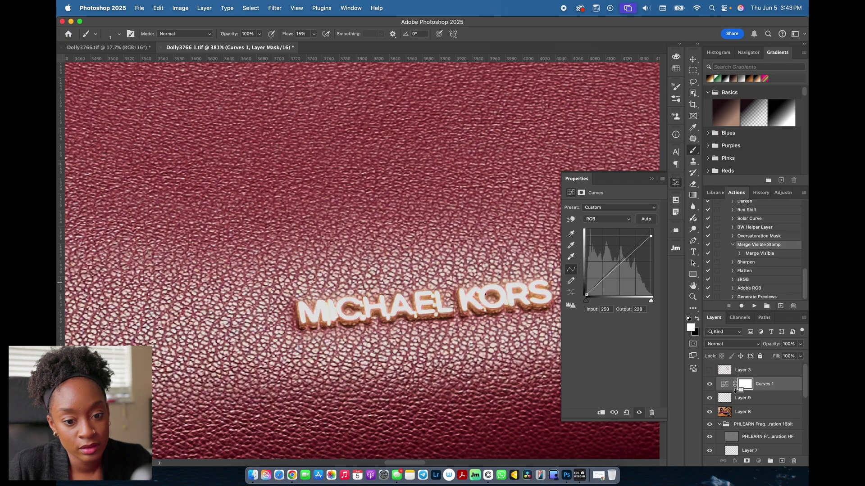
pyautogui.keyDown('alt'); pyautogui.click(737, 390); pyautogui.keyUp('alt')
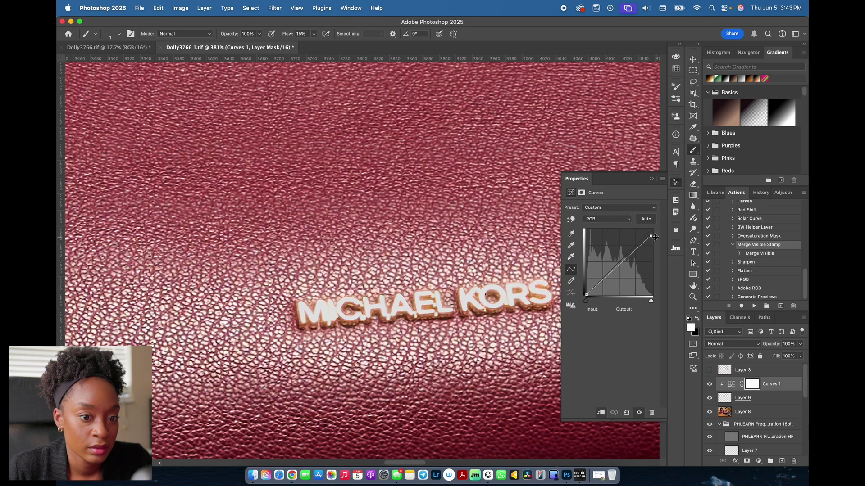
pyautogui.moveTo(650, 235)
pyautogui.mouseDown()
pyautogui.moveTo(653, 250)
pyautogui.moveTo(655, 233)
pyautogui.mouseUp()
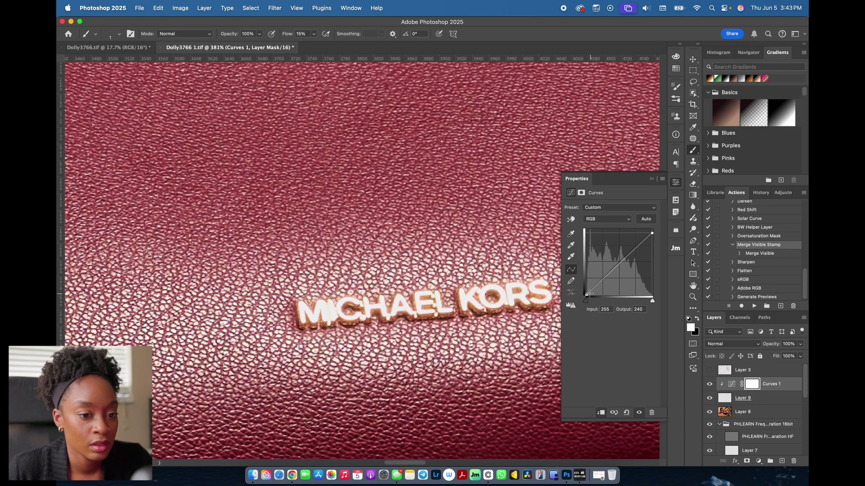
# - Deepen the lettering's contrast by moving the curve's black point to input 57 and adding points at 201/172 and 118/88
pyautogui.moveTo(588, 295); pyautogui.dragTo(600, 295)
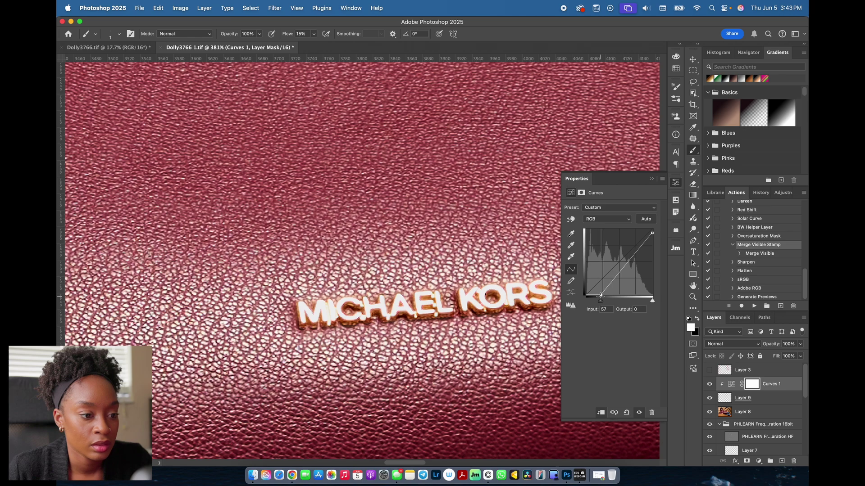
pyautogui.click(640, 250)
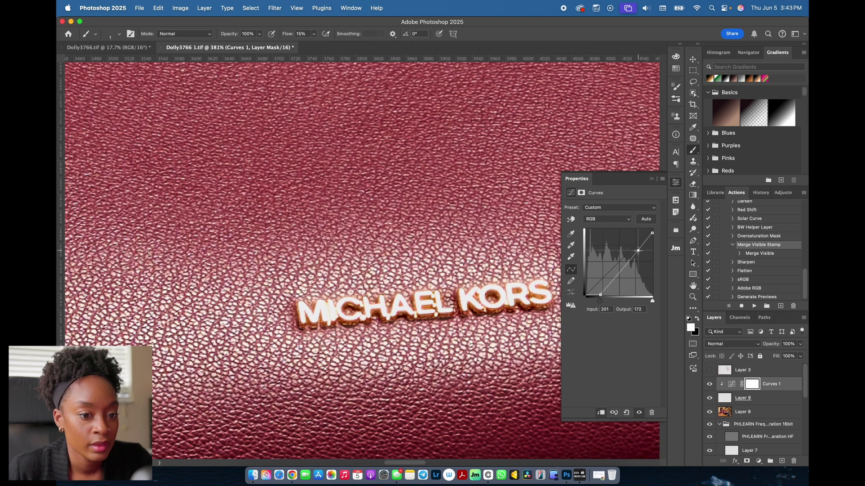
pyautogui.click(617, 272)
pyautogui.moveTo(618, 272); pyautogui.dragTo(617, 271)
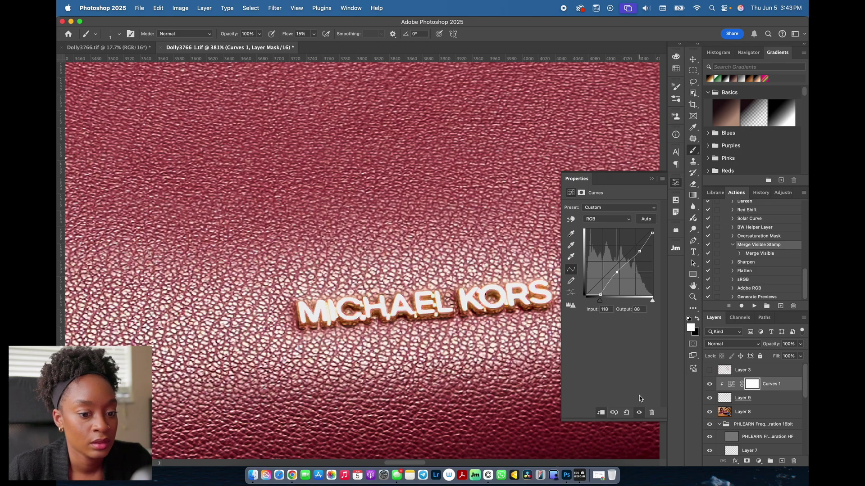
# - Compare the lettering with the Curves adjustment off and on, both up close and across the whole bag
pyautogui.click(639, 412)
pyautogui.click(639, 412)
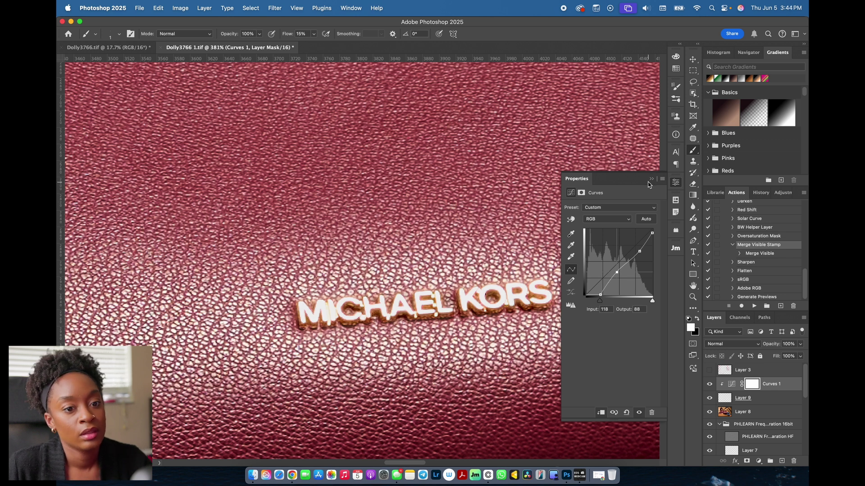
pyautogui.click(650, 180)
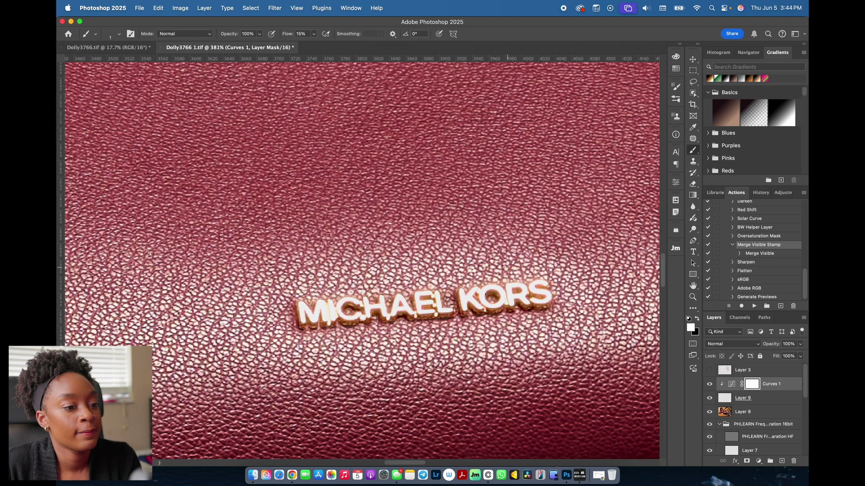
pyautogui.scroll(-5, 368, 261)
pyautogui.scroll(-1, 367, 261)
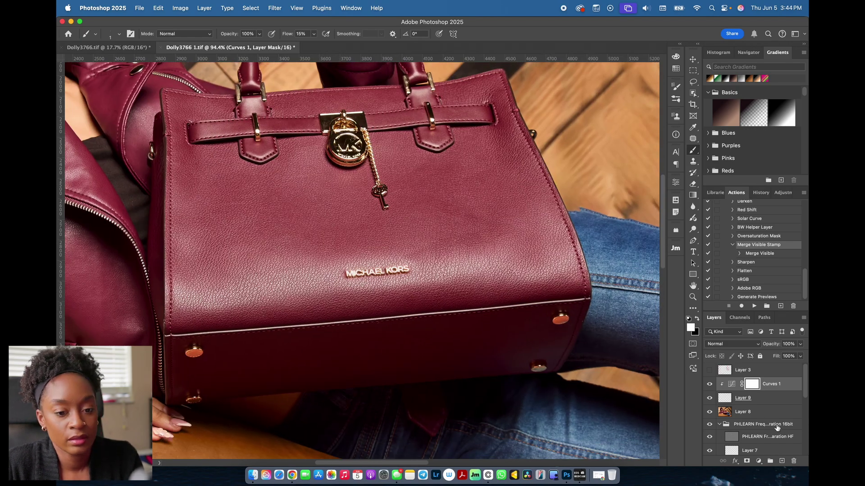
pyautogui.click(710, 386)
pyautogui.click(709, 386)
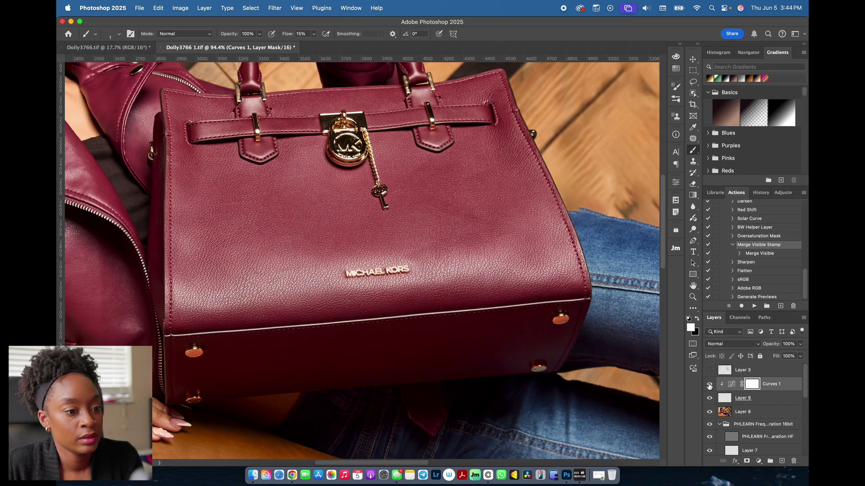
pyautogui.scroll(-4, 599, 381)
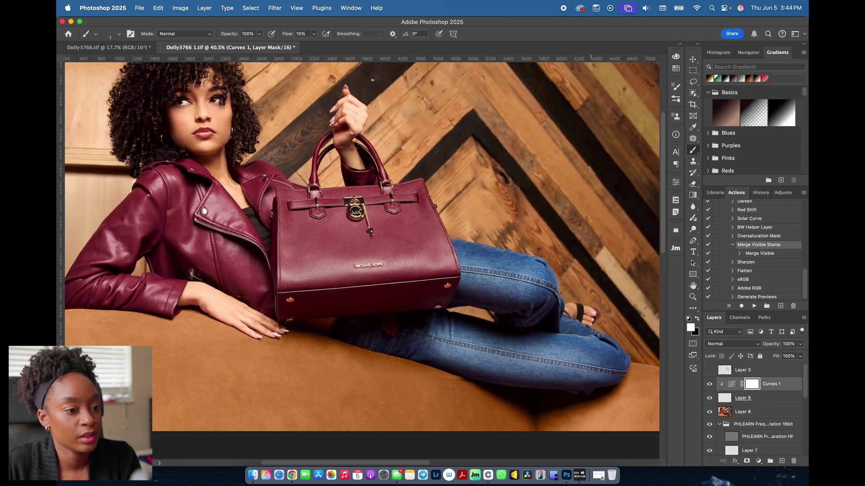
pyautogui.scroll(3, 591, 379)
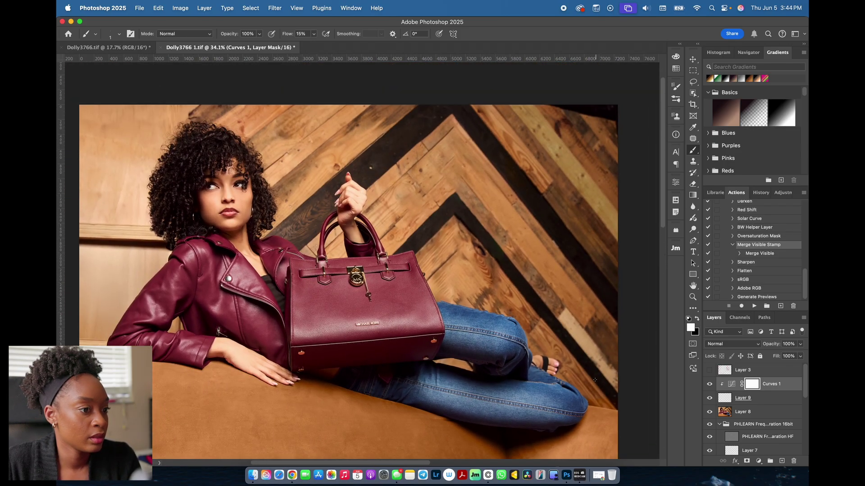
pyautogui.scroll(-3, 595, 379)
pyautogui.scroll(2, 583, 371)
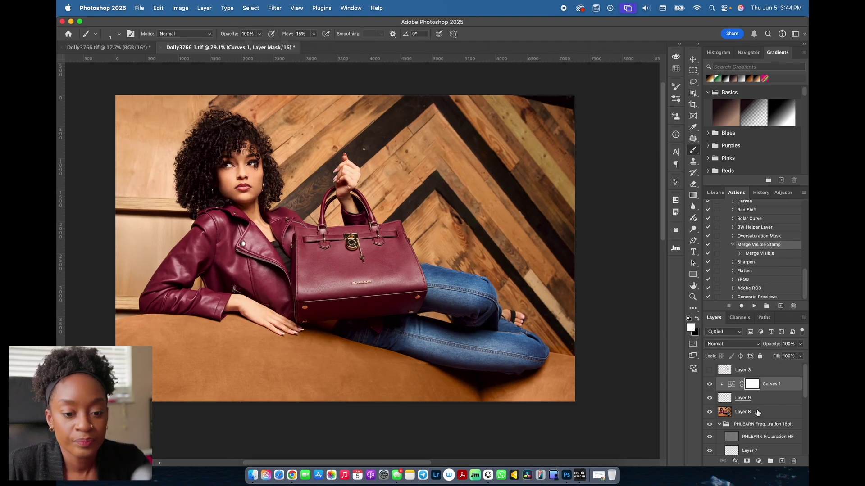
# - Delete the stamped Layer 8 and create a fresh merged stamp layer above Curves 1
pyautogui.click(777, 414)
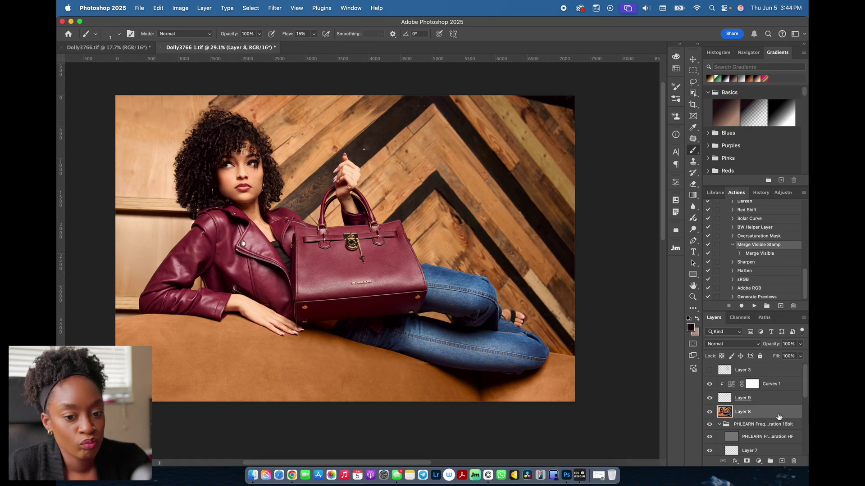
pyautogui.click(793, 462)
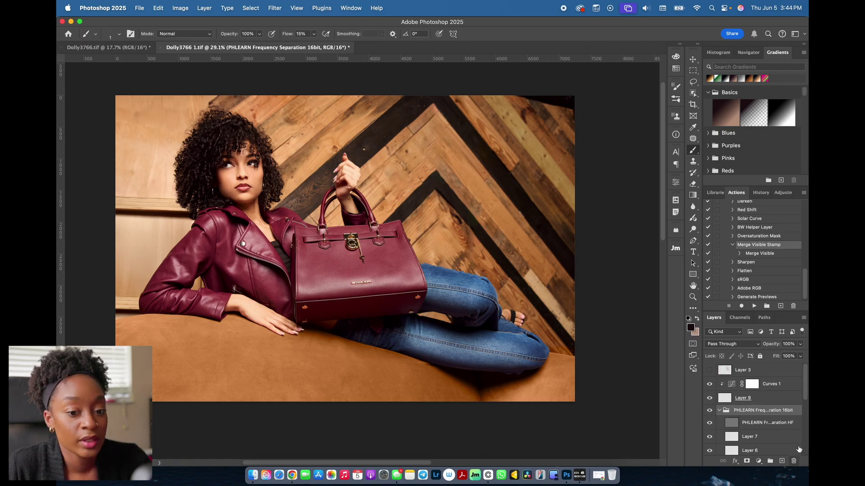
pyautogui.click(788, 387)
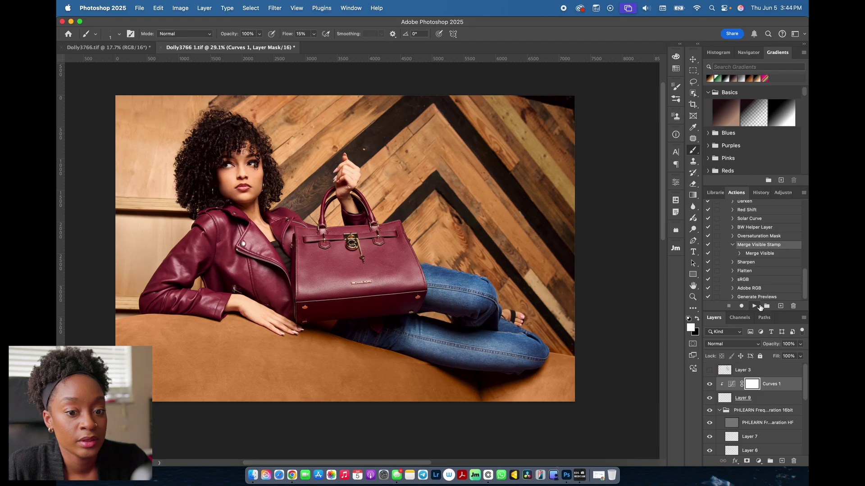
pyautogui.click(764, 306)
pyautogui.click(495, 250)
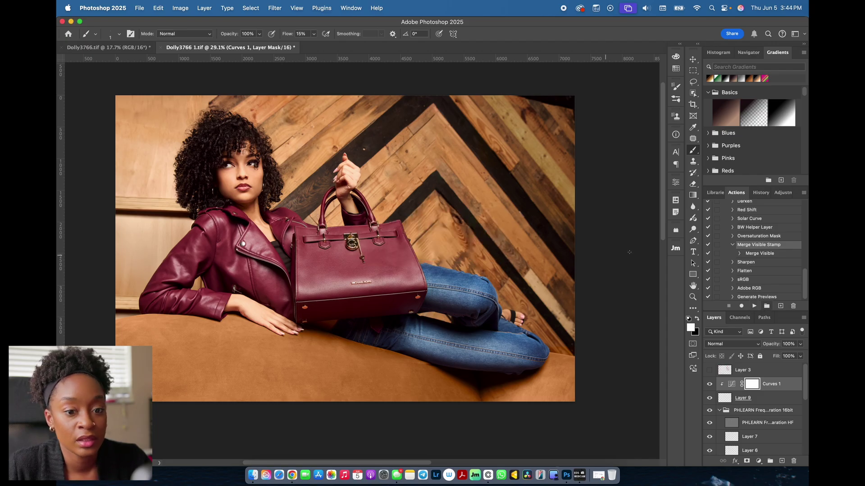
pyautogui.click(772, 256)
pyautogui.click(754, 306)
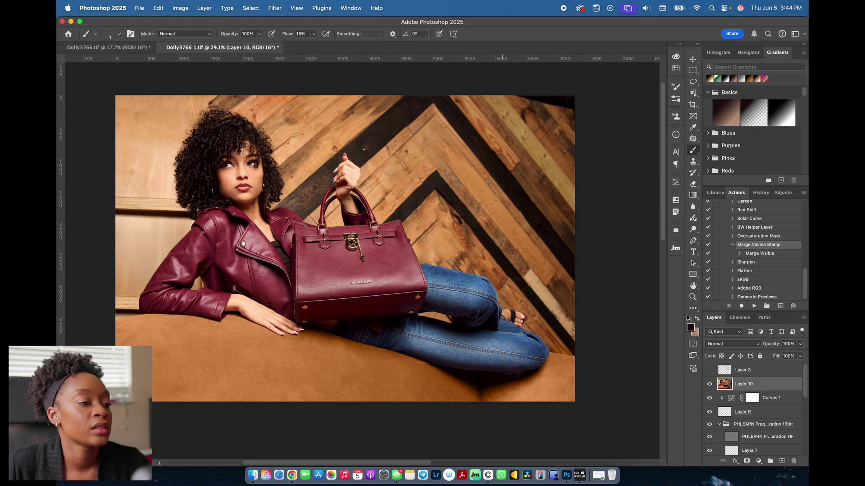
pyautogui.scroll(1, 340, 262)
pyautogui.scroll(1, 355, 258)
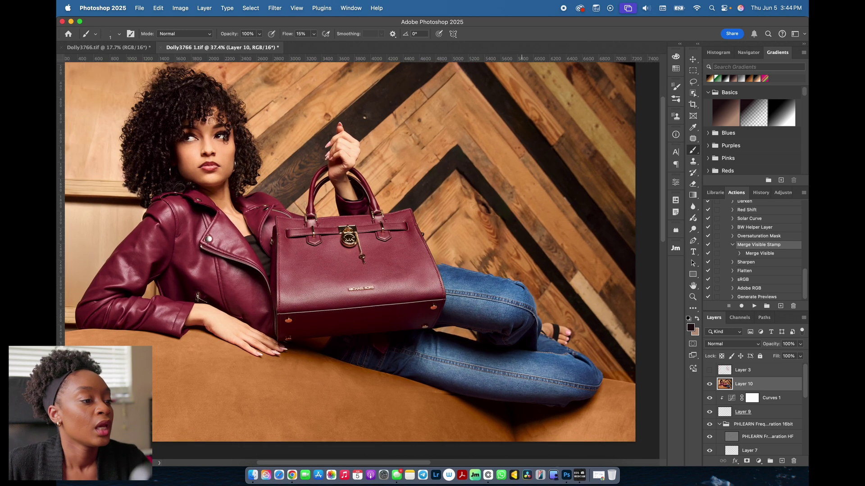
pyautogui.scroll(2, 353, 213)
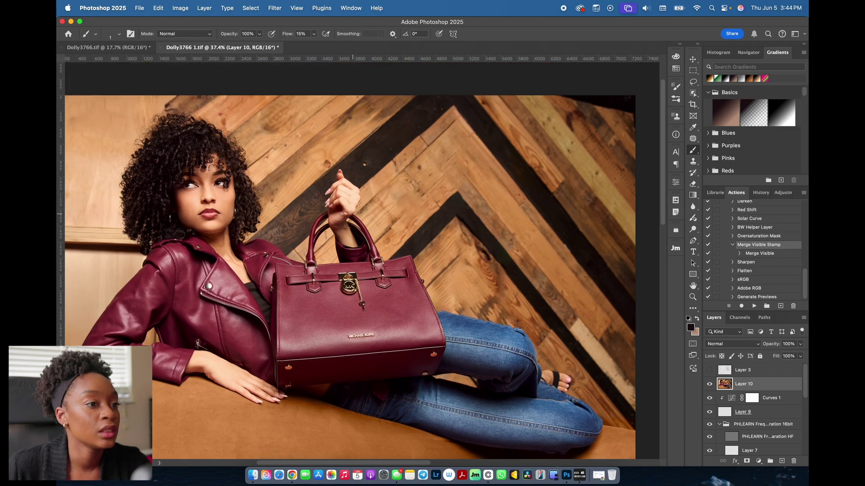
# - Run the Portraiture 4 filter on the merged stamp layer, sampling the face's skin tones for its mask and outputting to a new layer
pyautogui.click(267, 9)
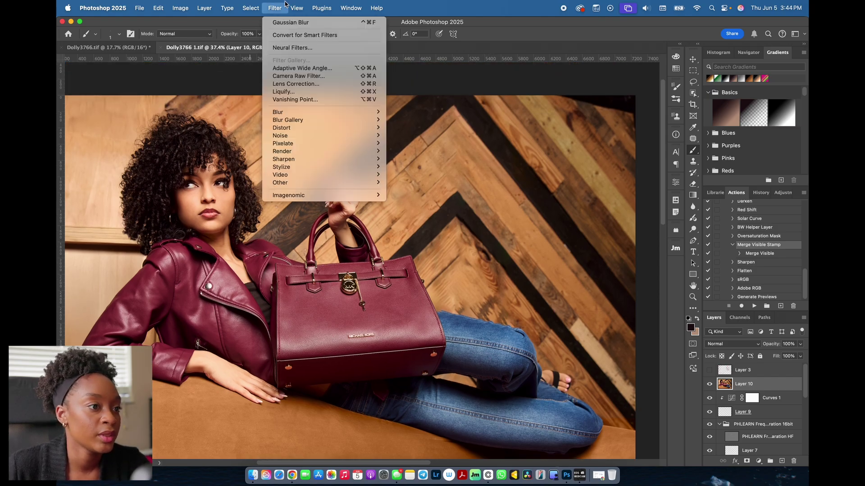
pyautogui.moveTo(351, 195)
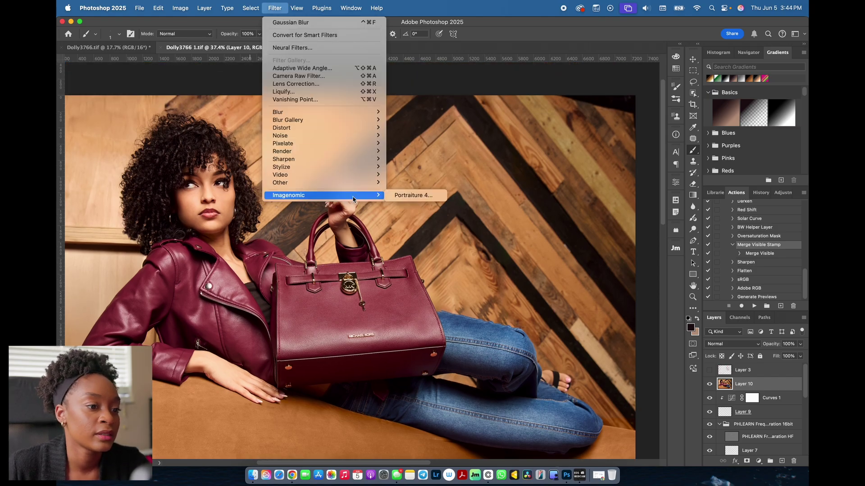
pyautogui.click(441, 195)
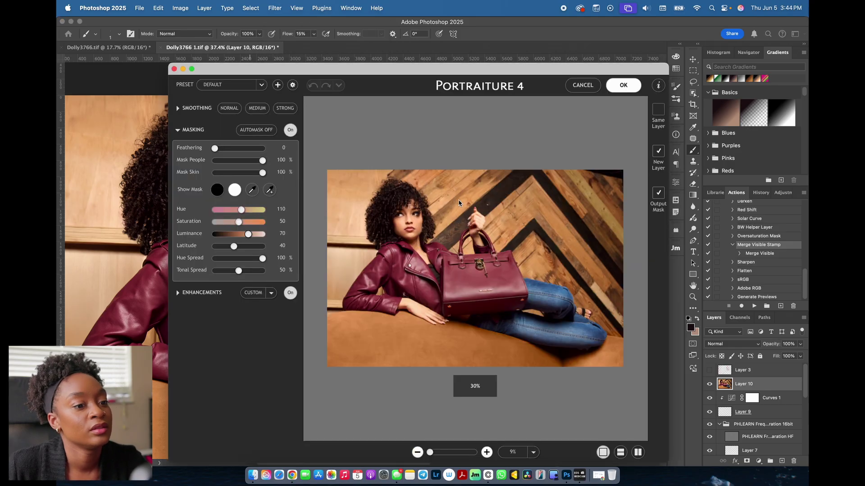
pyautogui.click(251, 190)
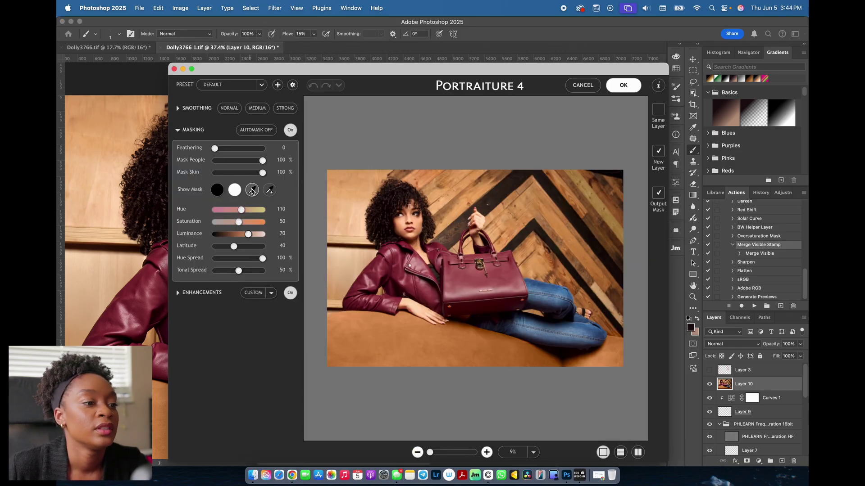
pyautogui.moveTo(416, 209); pyautogui.dragTo(402, 221)
pyautogui.keyDown('shift'); pyautogui.click(404, 221); pyautogui.keyUp('shift')
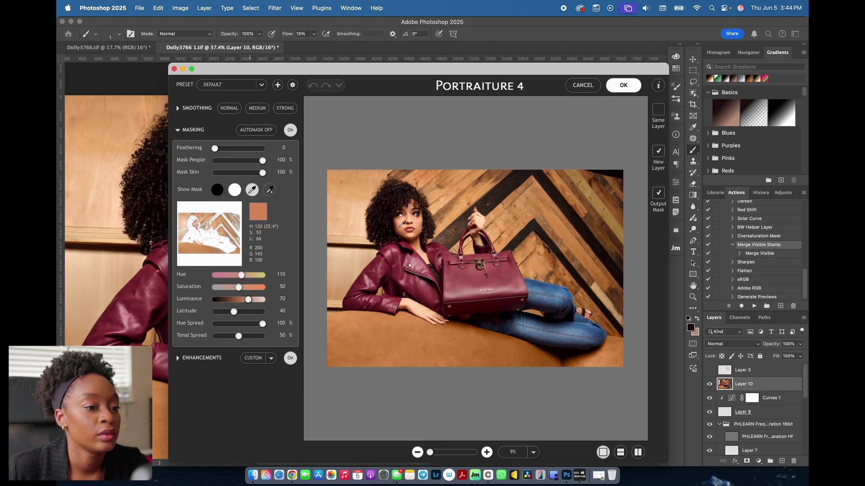
pyautogui.keyDown('shift'); pyautogui.click(403, 220); pyautogui.keyUp('shift')
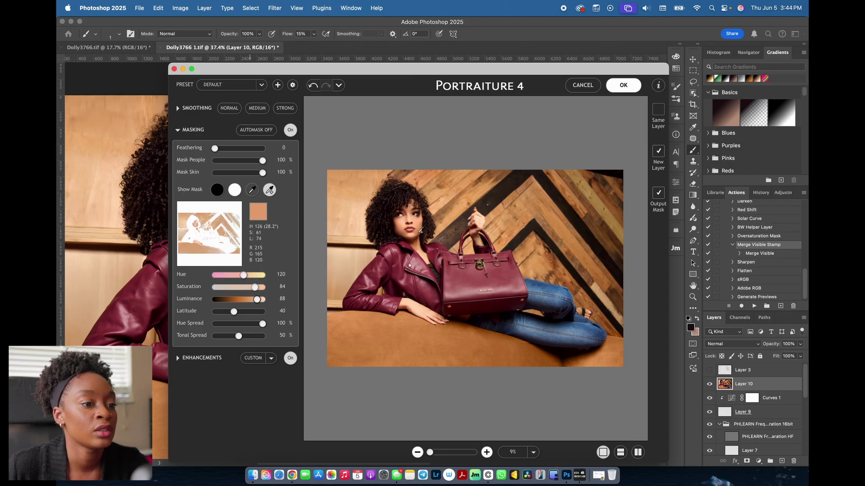
pyautogui.click(520, 270)
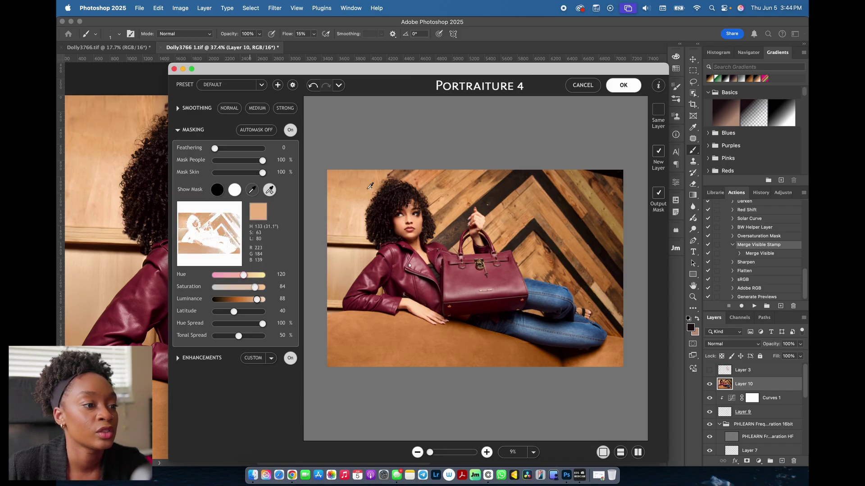
pyautogui.click(623, 85)
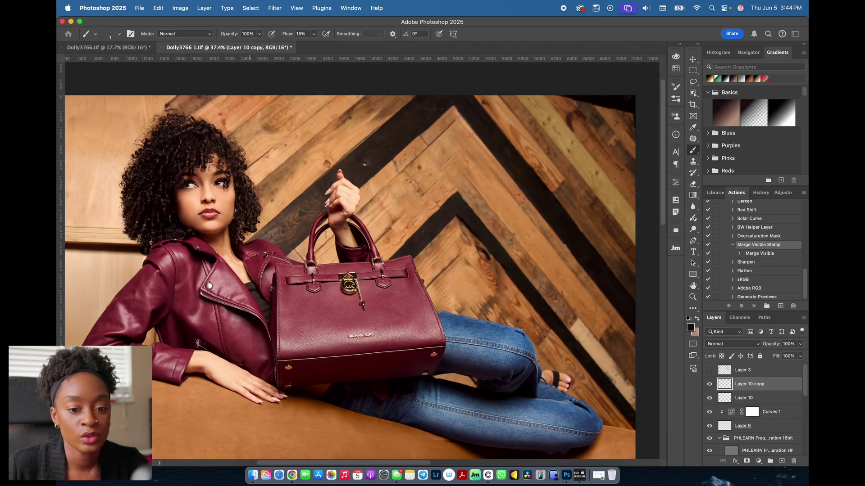
# - Add a black layer mask to Layer 10 copy to hide the skin smoothing
pyautogui.click(800, 397)
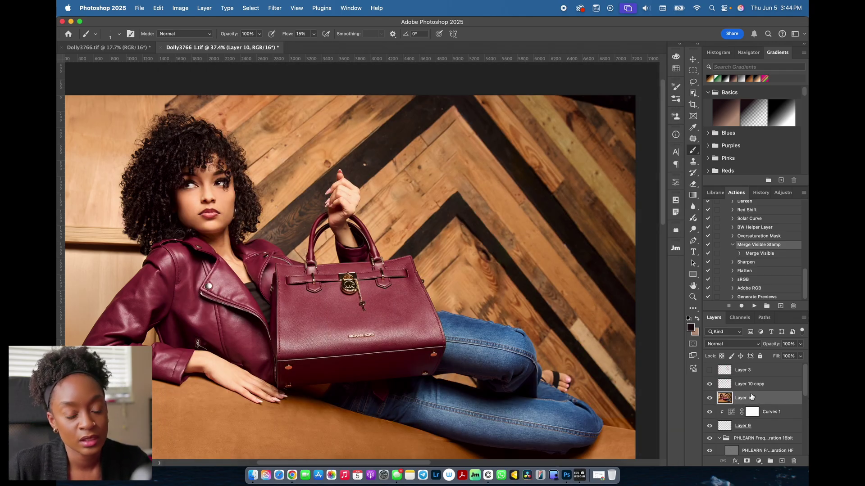
pyautogui.click(725, 385)
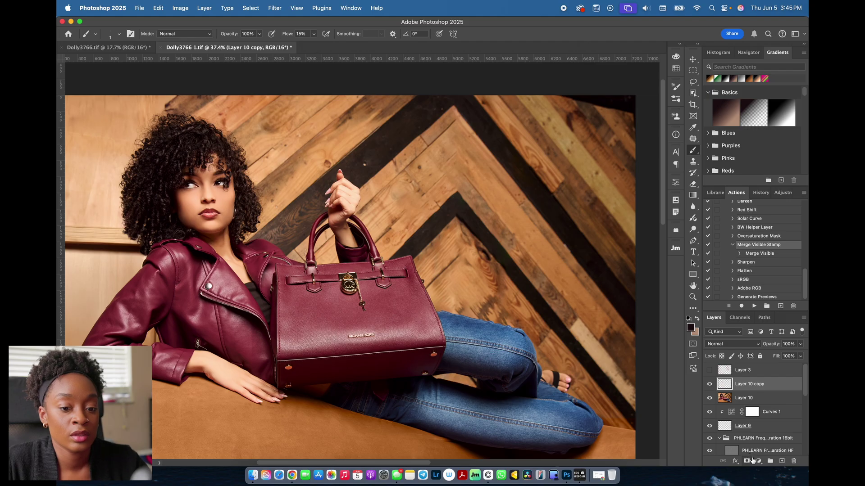
pyautogui.keyDown('alt'); pyautogui.click(745, 463); pyautogui.keyUp('alt')
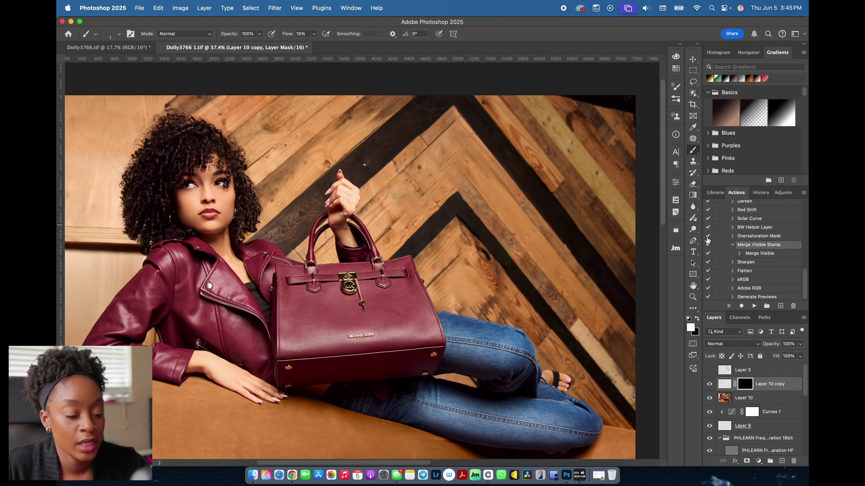
# - Reveal the smoothing on the facial skin by painting white on the Layer 10 copy mask with a brush enlarged to 90
pyautogui.scroll(6, 145, 204)
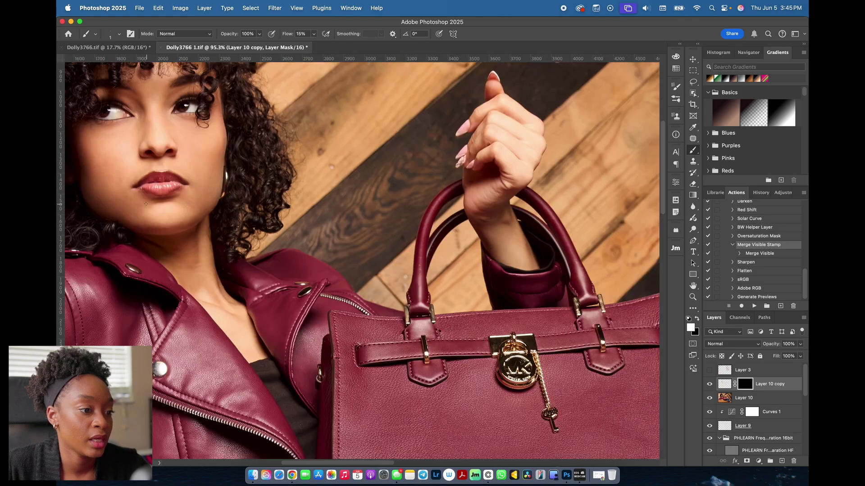
pyautogui.hscroll(-3, 153, 212)
pyautogui.press(']')
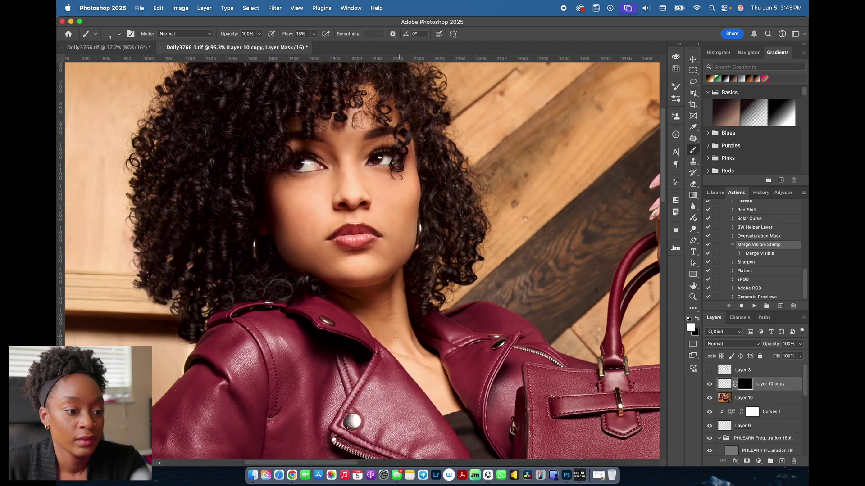
pyautogui.press(']')
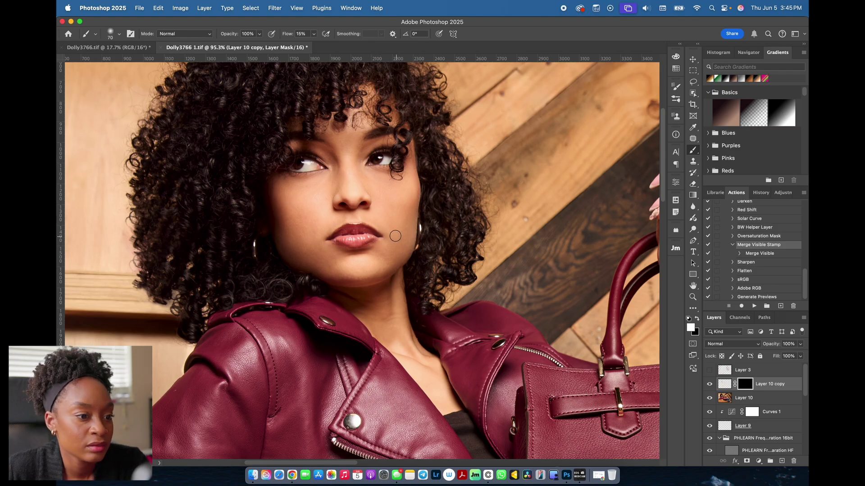
pyautogui.press(']')
pyautogui.press(']')
pyautogui.press(']')
pyautogui.press(']')
pyautogui.press(']')
pyautogui.press(']')
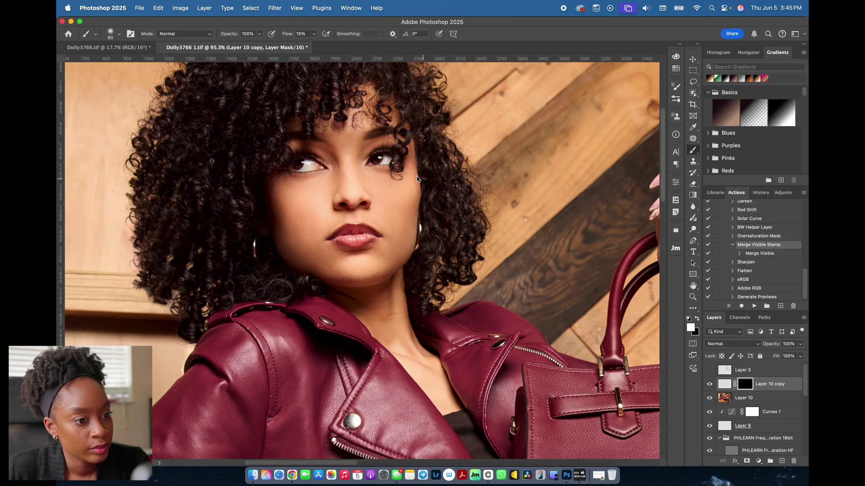
# - Compare the face up close with the masked smoothing layer hidden and shown
pyautogui.click(709, 386)
pyautogui.click(710, 386)
pyautogui.click(709, 385)
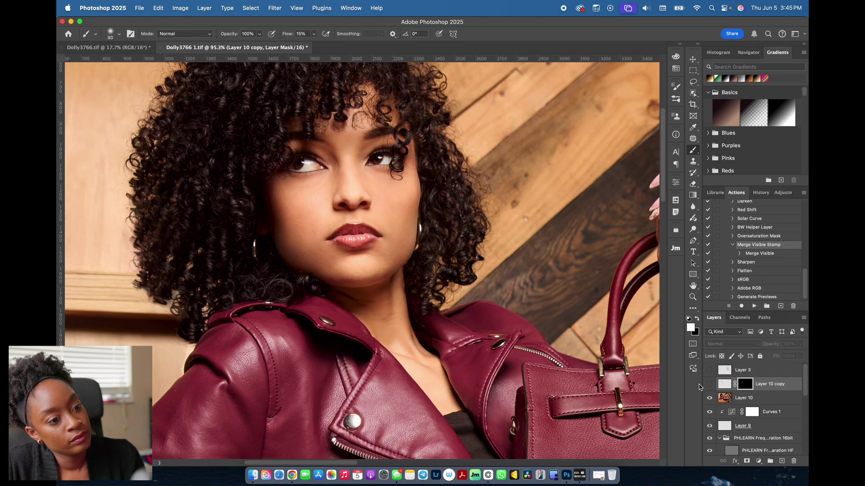
pyautogui.scroll(2, 358, 277)
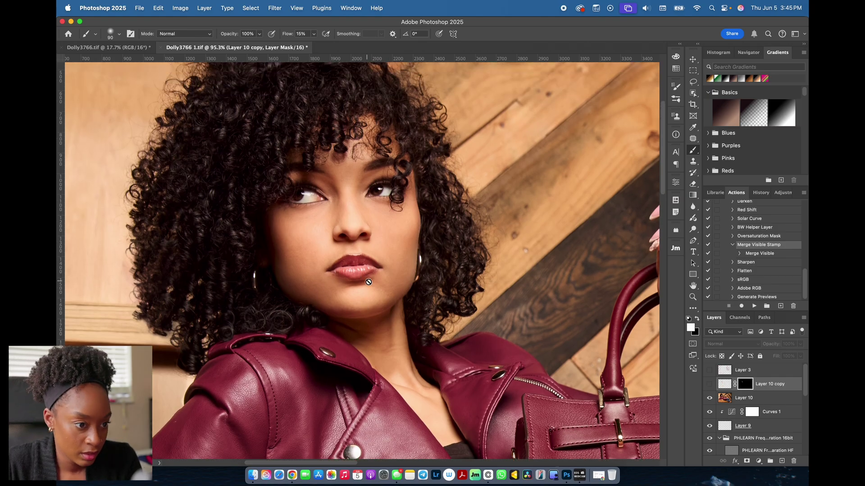
pyautogui.scroll(5, 368, 282)
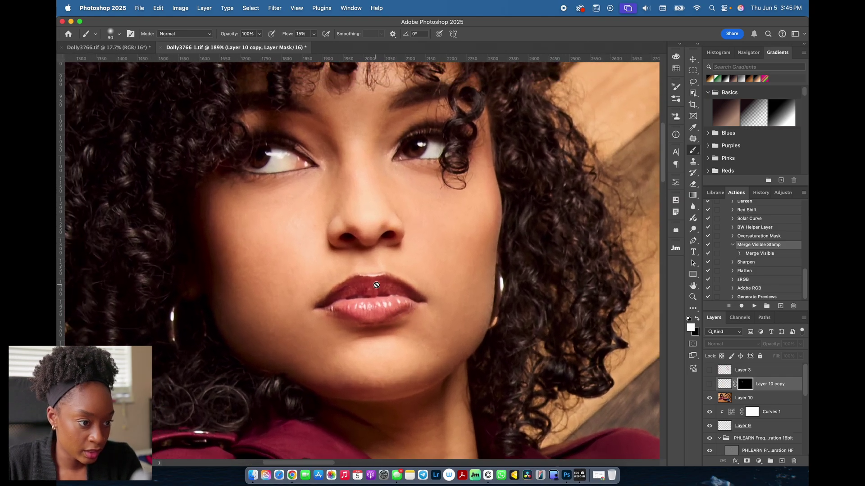
pyautogui.scroll(2, 376, 285)
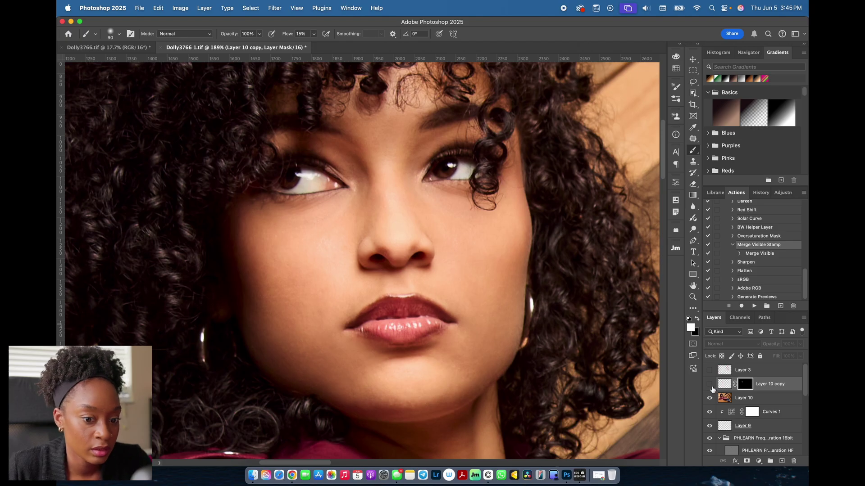
pyautogui.click(711, 386)
pyautogui.click(710, 387)
pyautogui.click(711, 387)
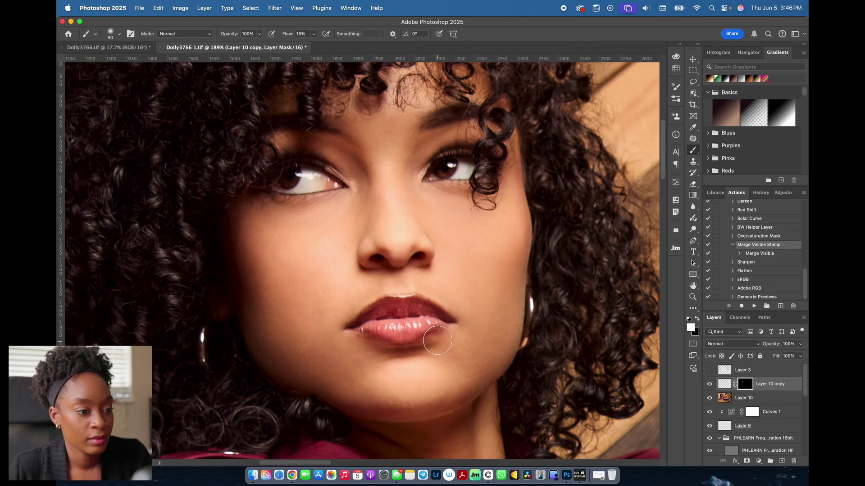
pyautogui.scroll(3, 290, 257)
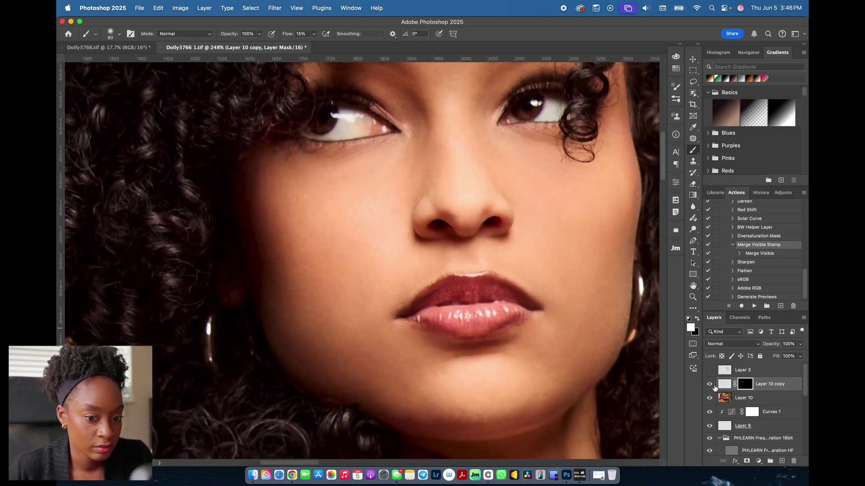
pyautogui.click(710, 385)
pyautogui.click(709, 394)
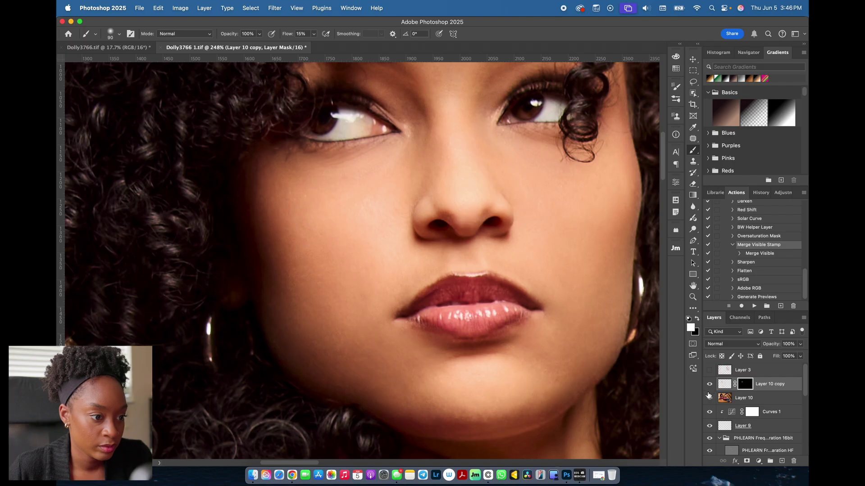
pyautogui.click(709, 398)
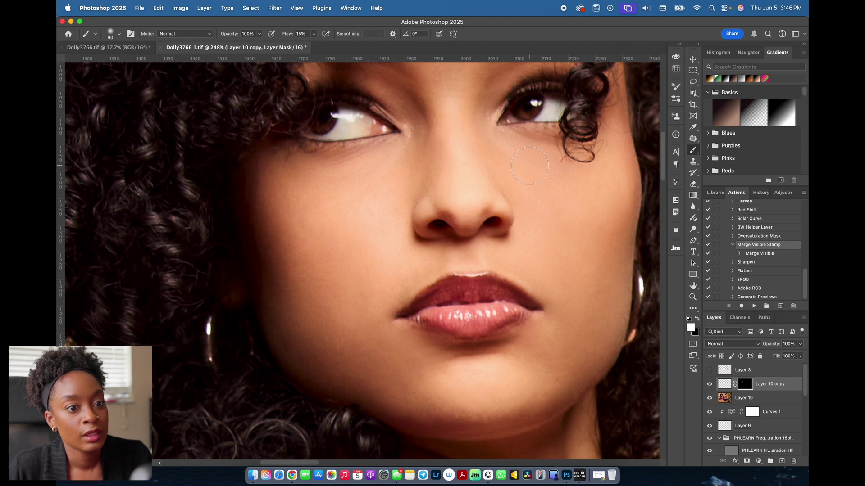
# - Compare the original Background alone with the full retouched layer stack across the whole image
pyautogui.scroll(-10, 528, 319)
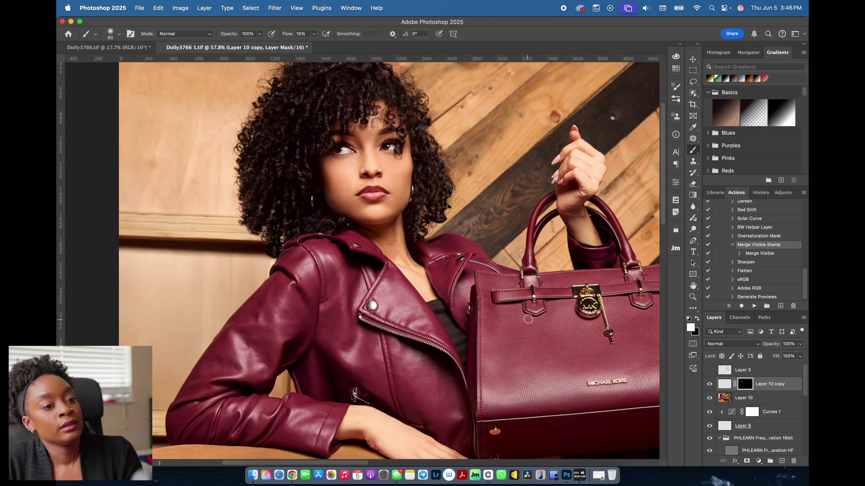
pyautogui.scroll(-6, 529, 319)
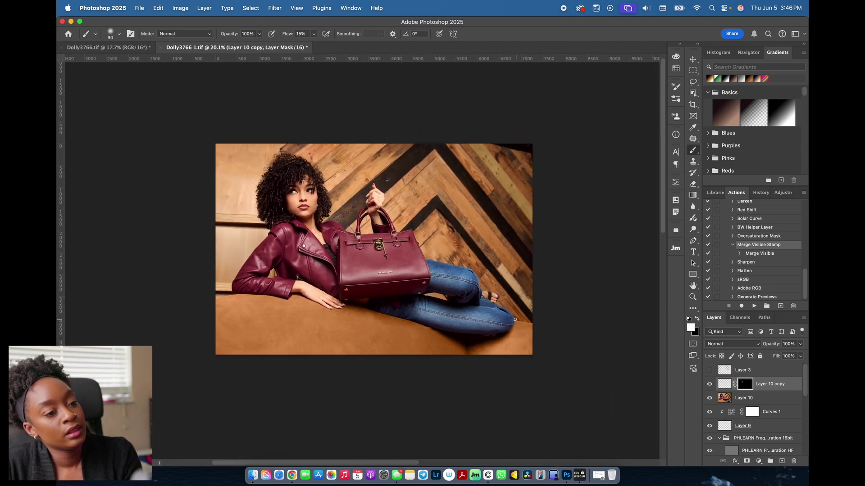
pyautogui.scroll(1, 514, 319)
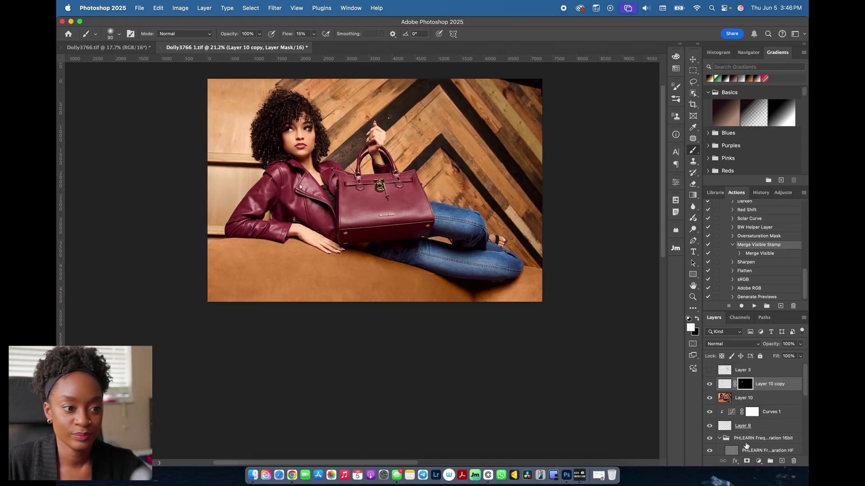
pyautogui.scroll(2, 517, 265)
pyautogui.scroll(-5, 719, 417)
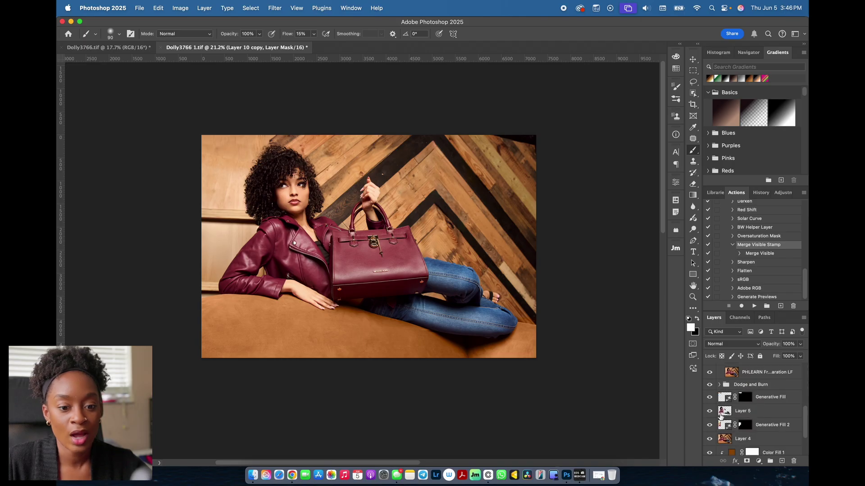
pyautogui.scroll(-3, 726, 452)
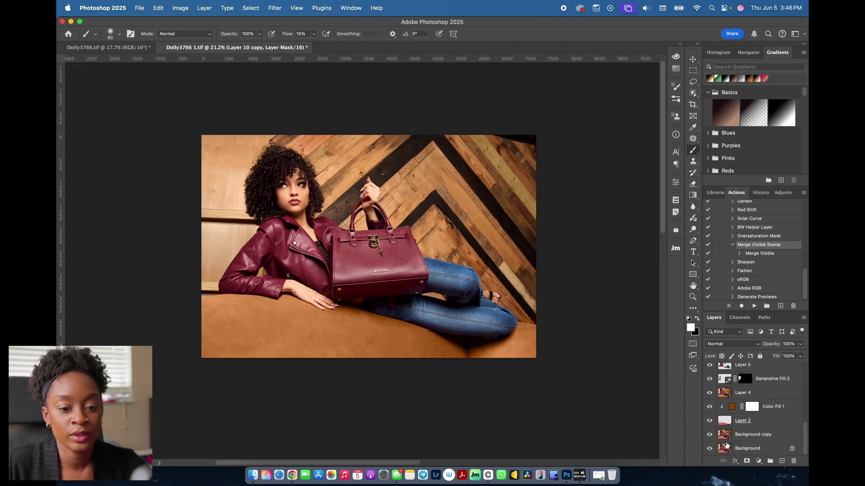
pyautogui.keyDown('alt'); pyautogui.click(709, 449); pyautogui.keyUp('alt')
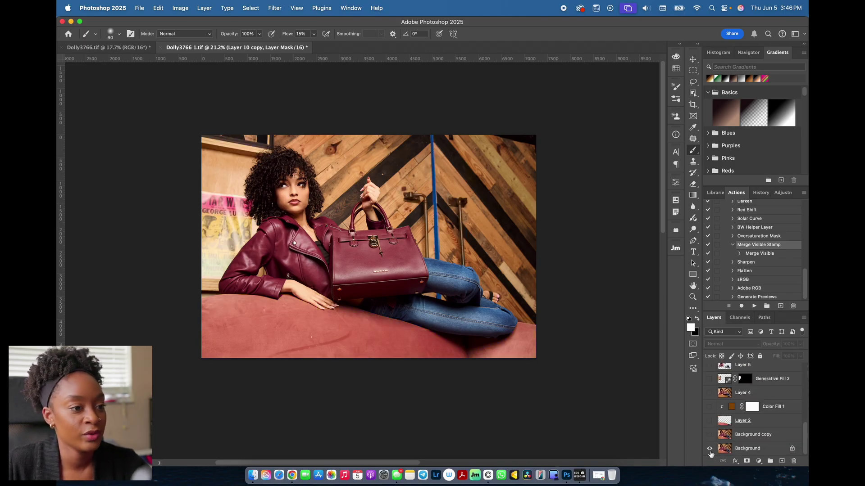
pyautogui.keyDown('alt'); pyautogui.click(709, 449); pyautogui.keyUp('alt')
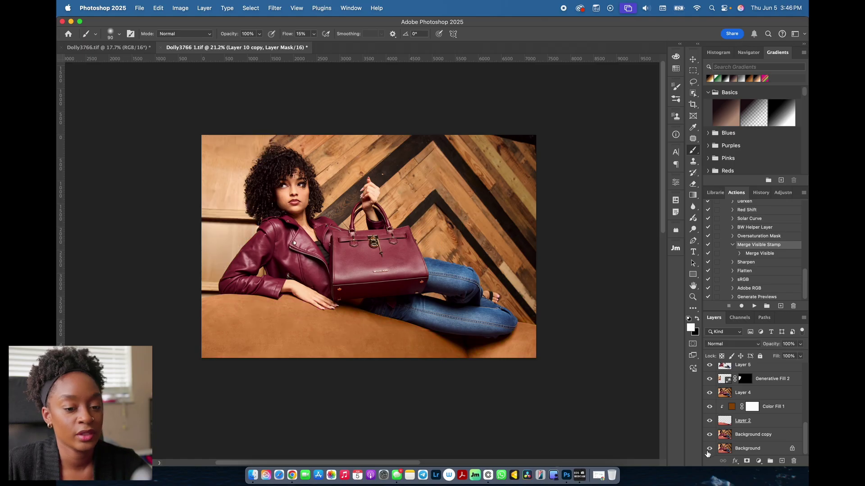
pyautogui.keyDown('alt'); pyautogui.click(709, 449); pyautogui.keyUp('alt')
pyautogui.keyDown('alt'); pyautogui.click(710, 449); pyautogui.keyUp('alt')
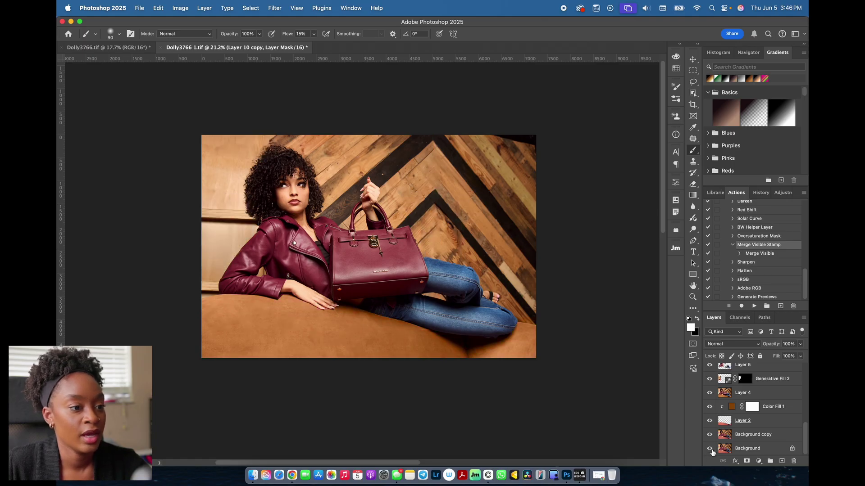